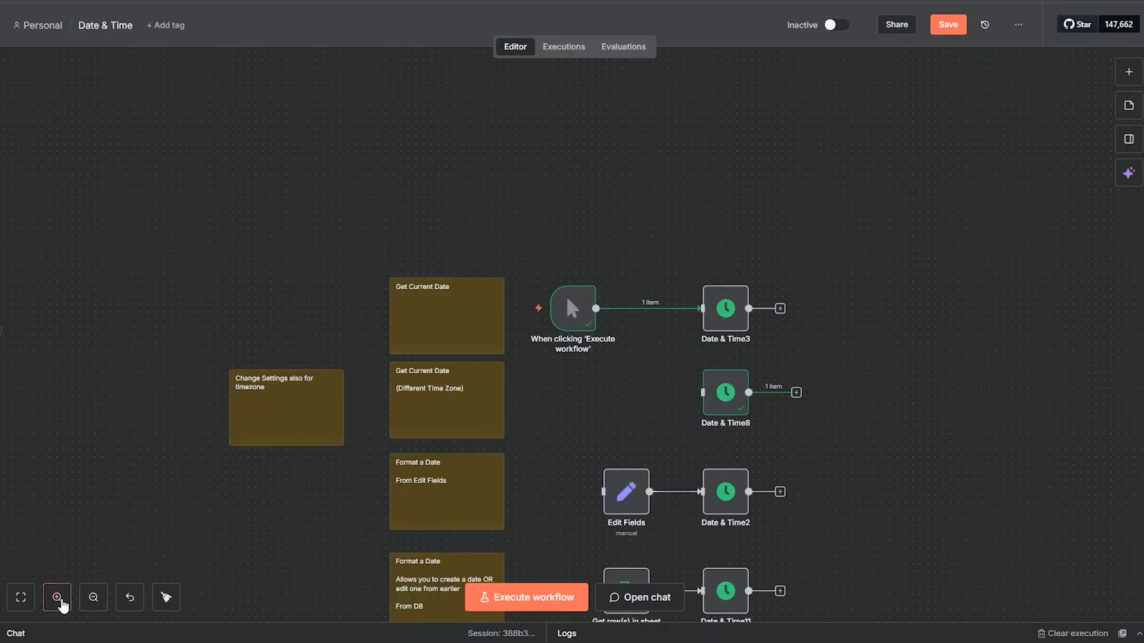
Search the node library for "date" and view the available actions of the Date & Time node.
left_click(57, 598)
left_click(57, 598)
left_click(57, 597)
left_click_drag(650, 473, 578, 472)
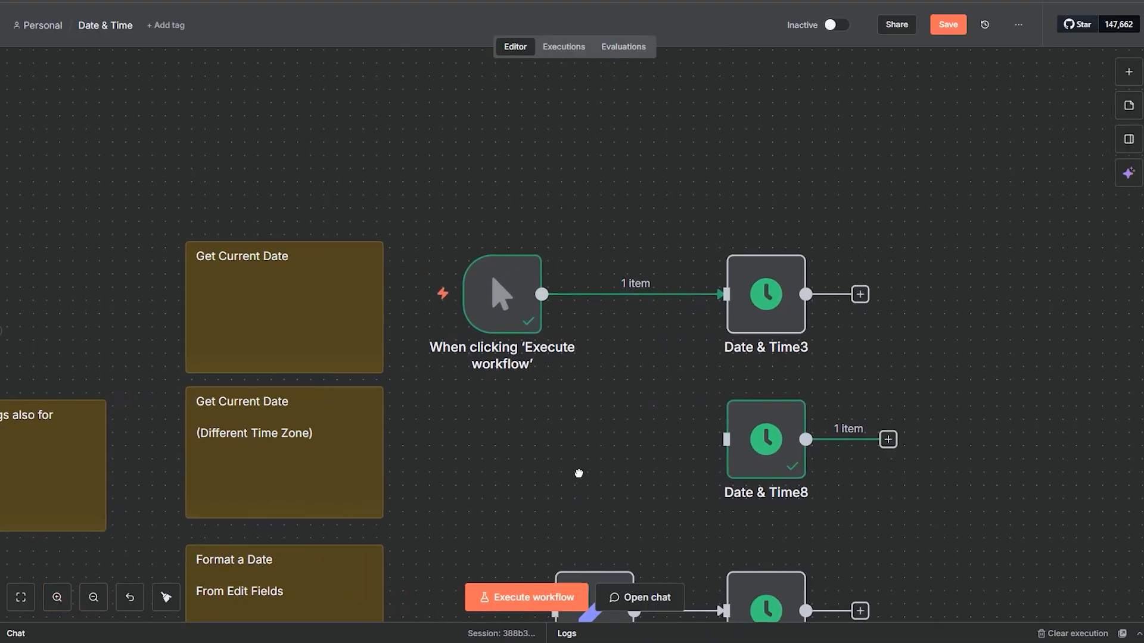
key("Tab")
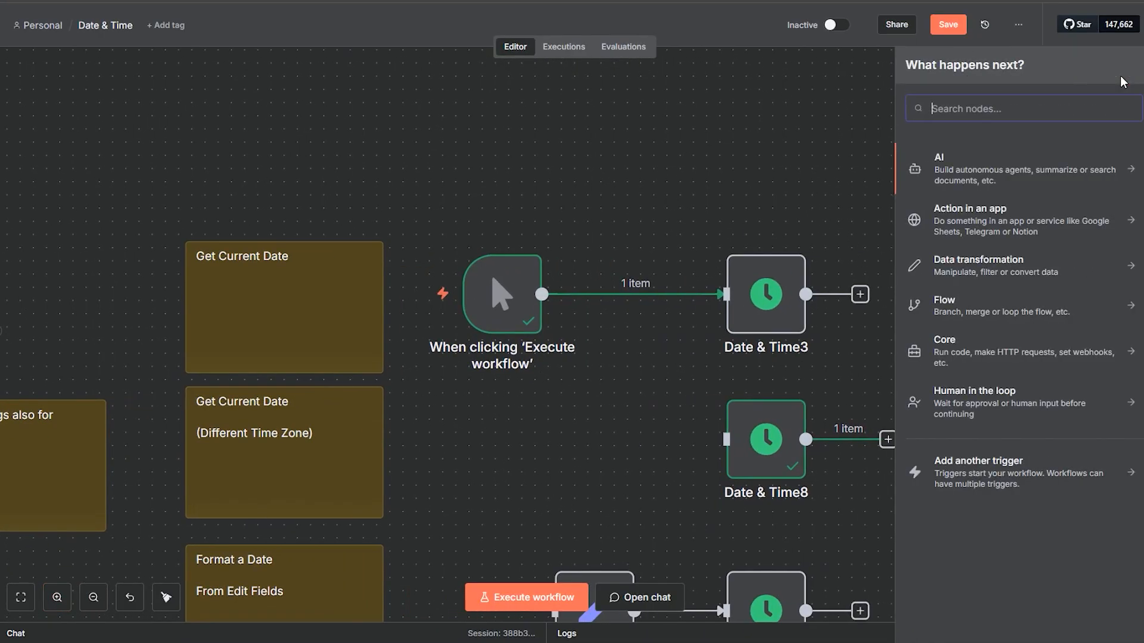
type("date")
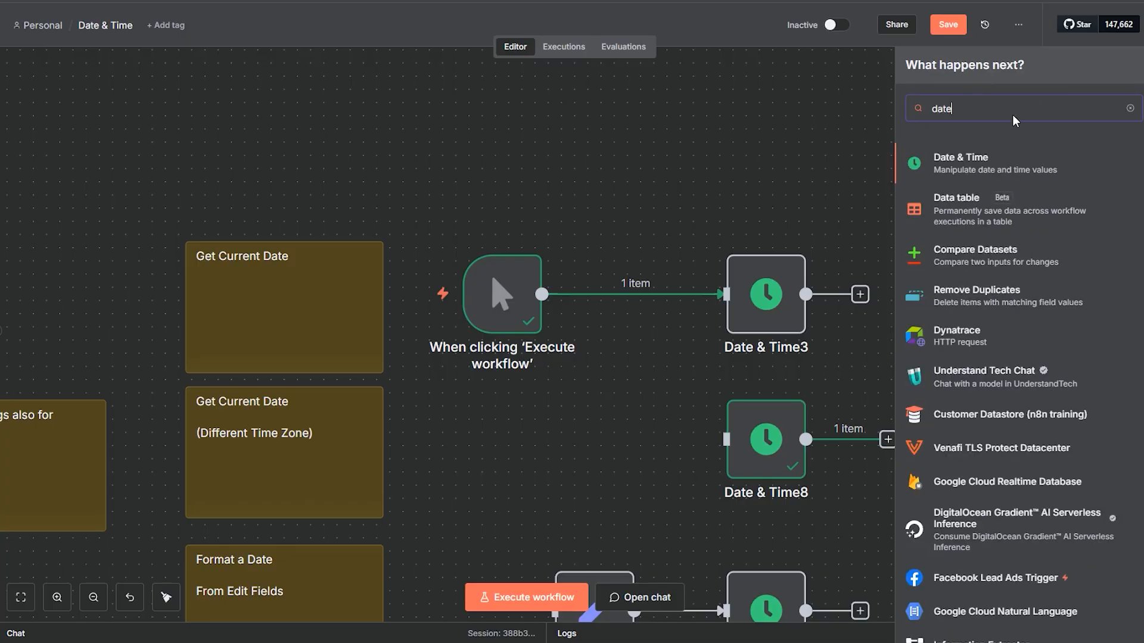
left_click(962, 169)
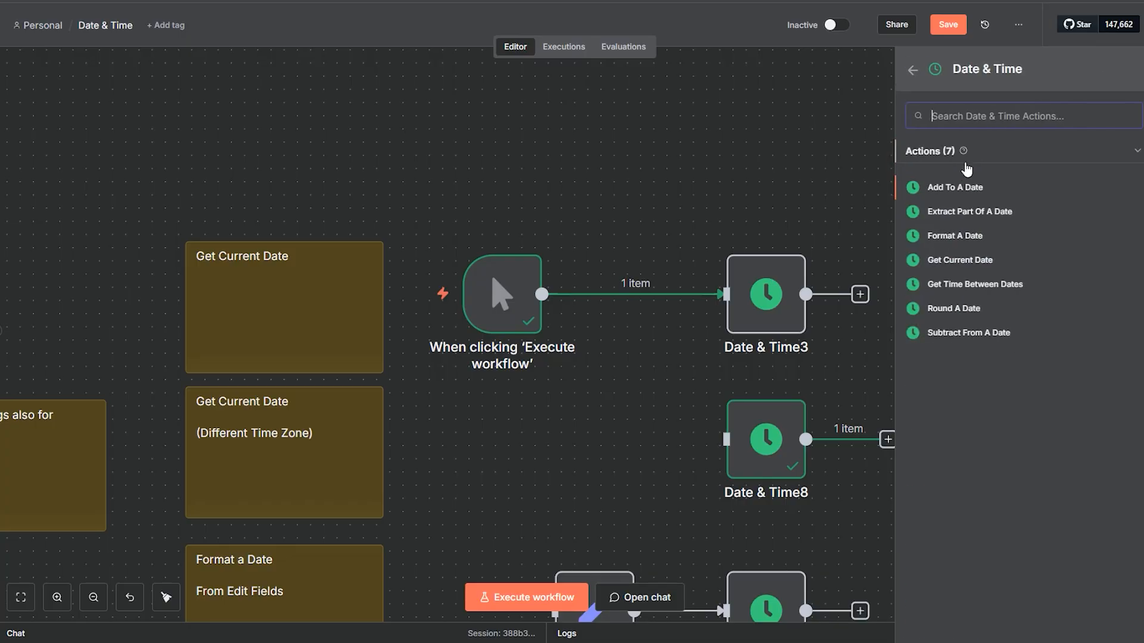
mouse_move(963, 154)
Search the node library for the Manual Trigger node using "manu", without adding it to the workflow.
mouse_move(238, 356)
left_mouse_down()
mouse_move(224, 264)
mouse_move(227, 340)
left_mouse_up()
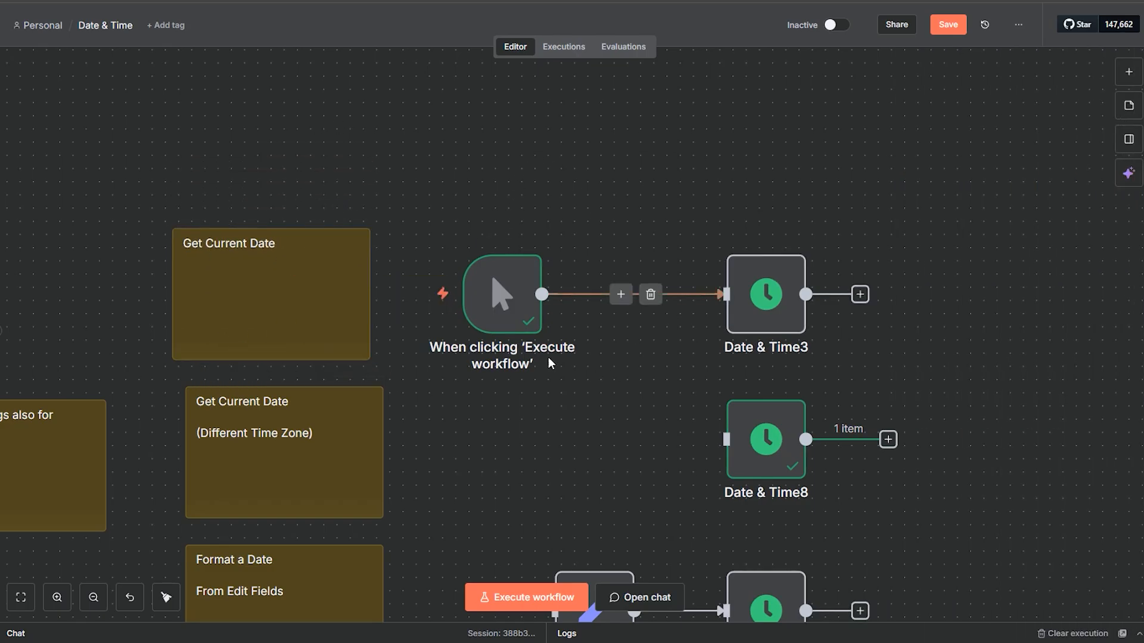
left_click(1127, 70)
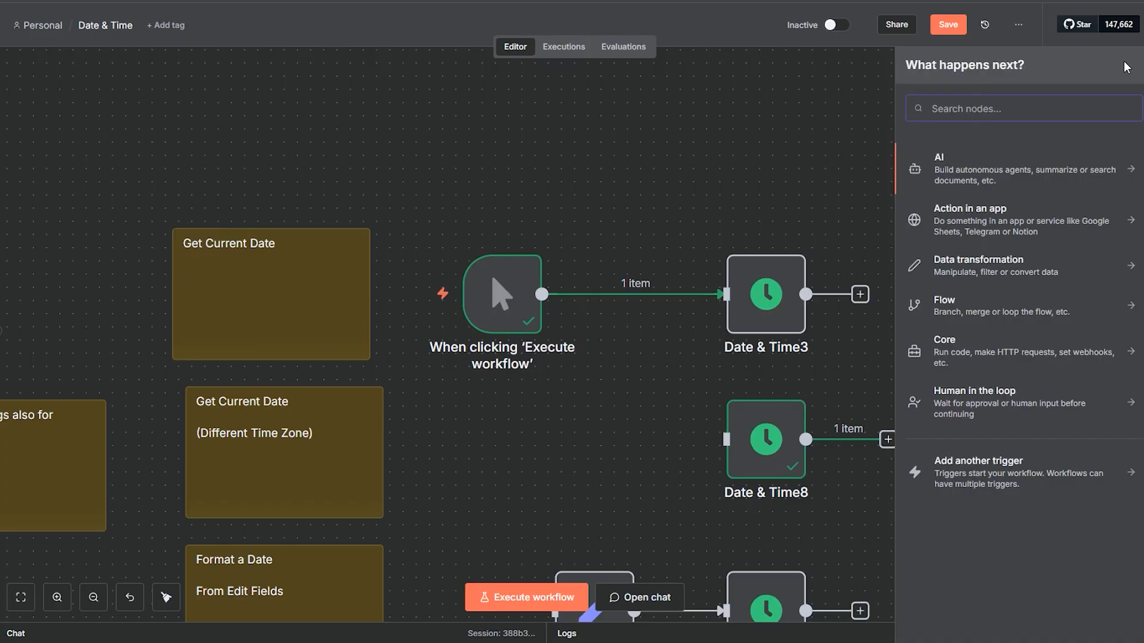
type("manu")
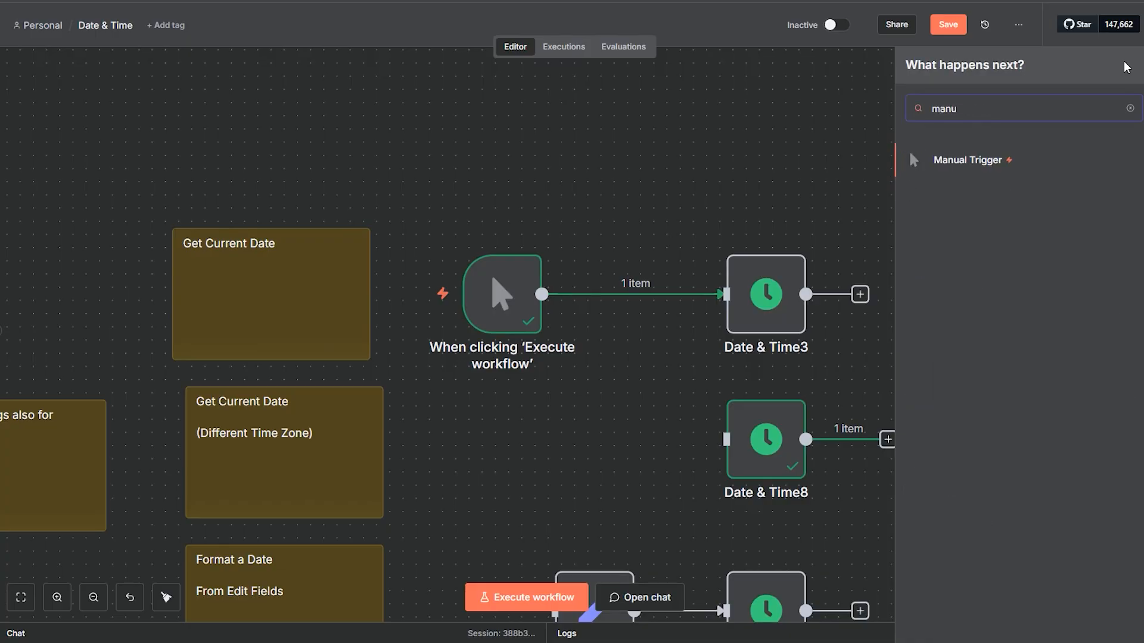
left_click(632, 186)
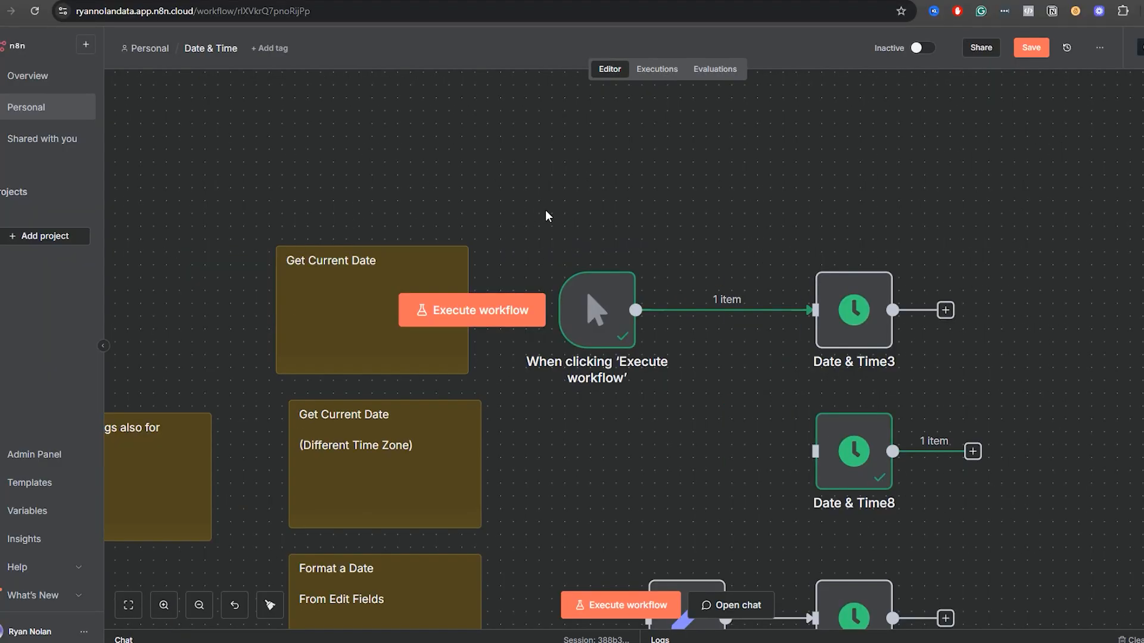
left_click_drag(347, 298, 366, 303)
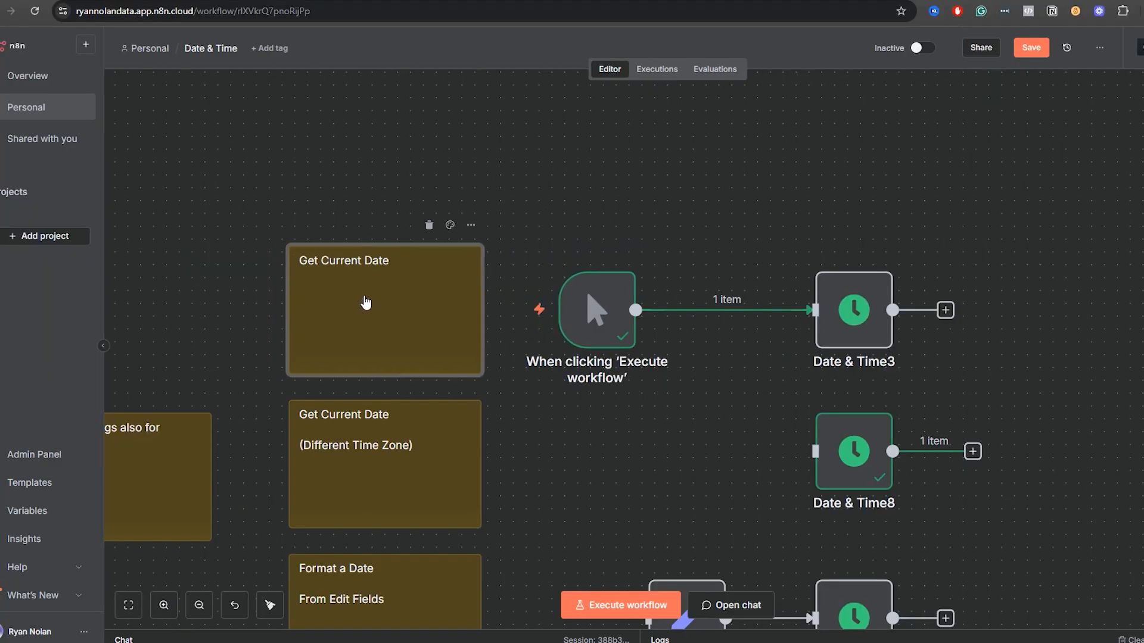
left_click(656, 193)
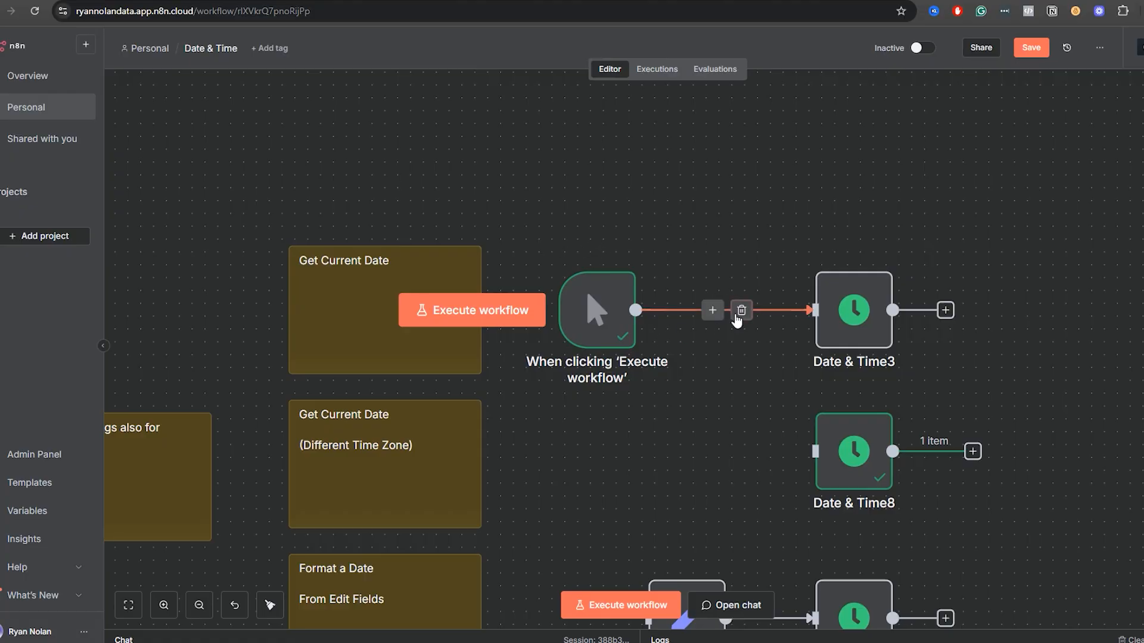
Open the Date & Time3 node and turn off Include Current Time for the Get Current Date operation.
double_click(859, 317)
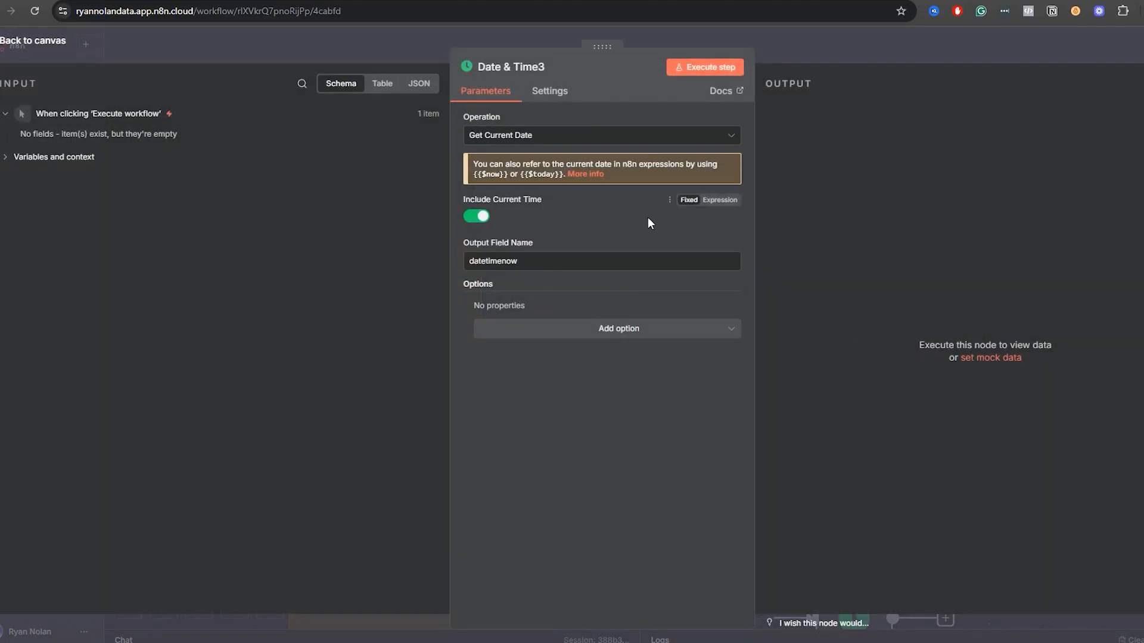
left_click(517, 136)
left_click(540, 357)
left_click(476, 218)
Rename the node's output field to datetoday, execute the step and inspect the returned date.
left_click_drag(519, 261, 453, 273)
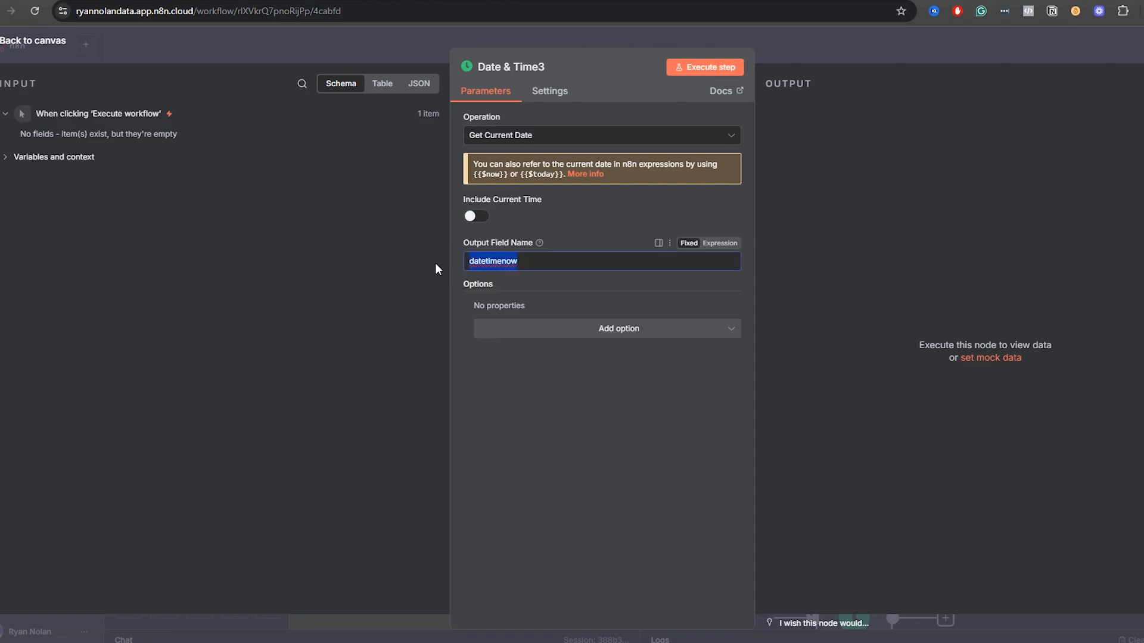
type("datetoday")
left_click(720, 66)
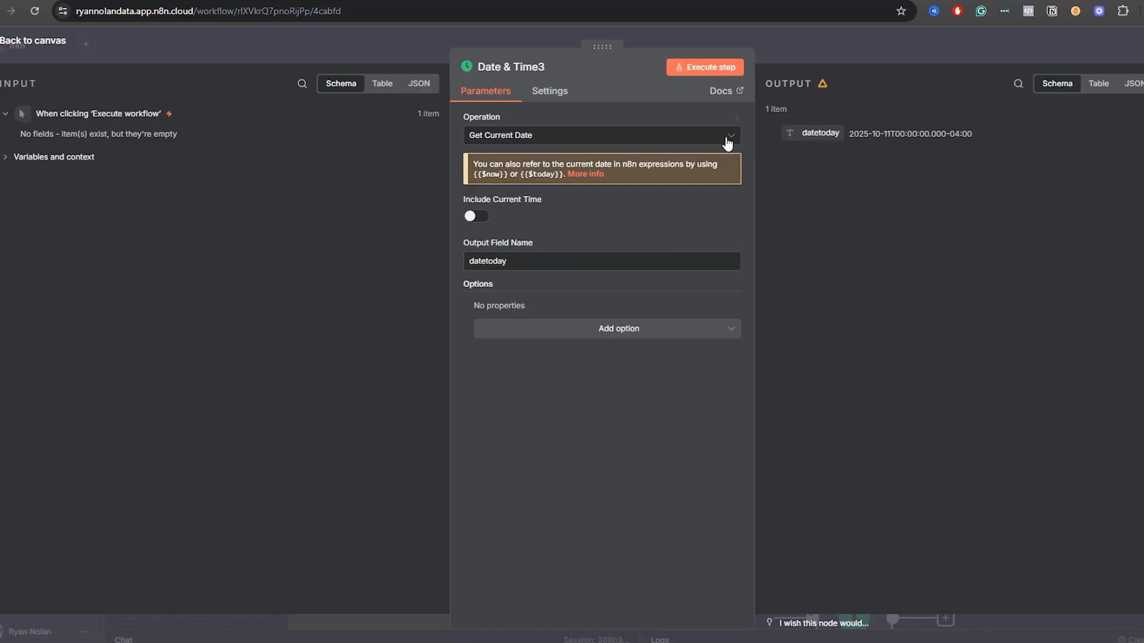
left_click_drag(974, 135, 879, 121)
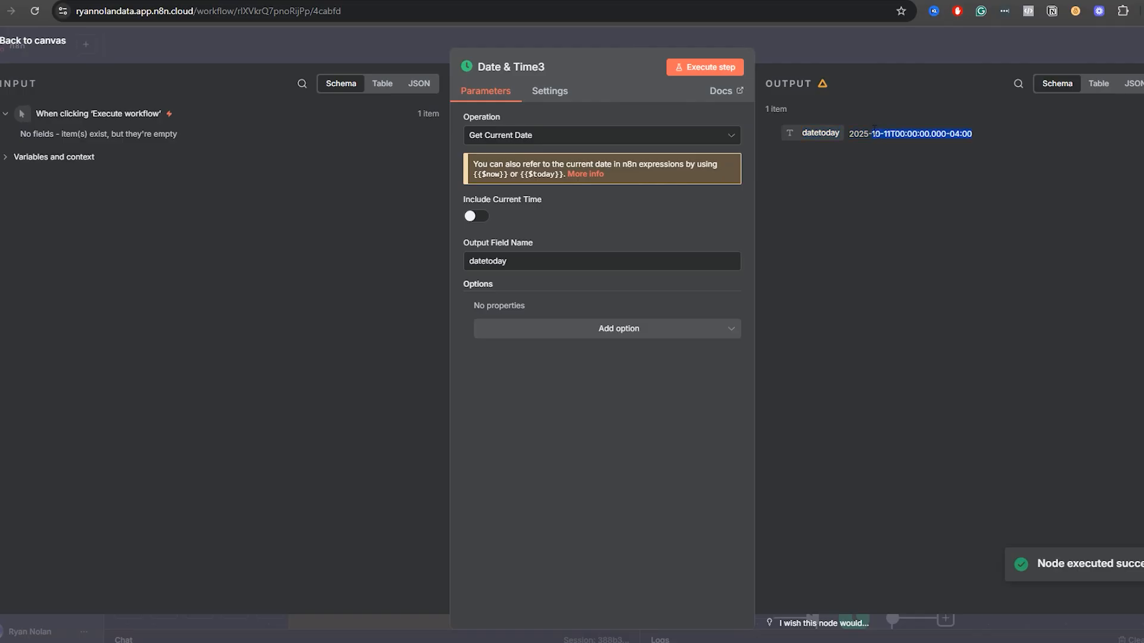
left_click(876, 133)
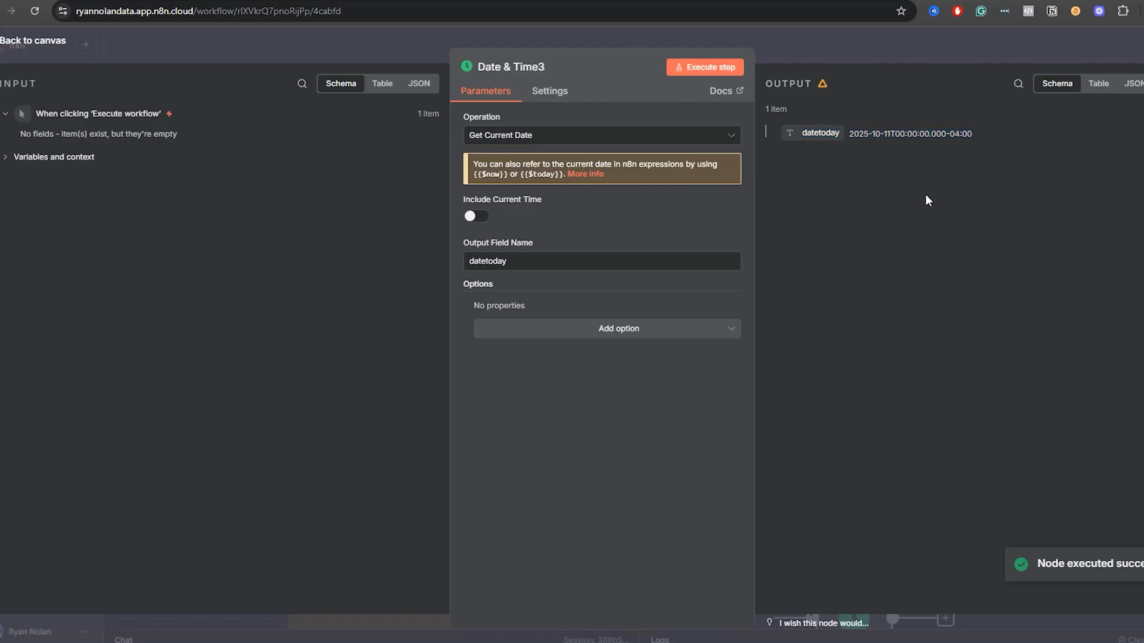
Turn Include Current Time back on, execute the step again and examine the time portion of the output.
left_click(476, 216)
left_click(713, 66)
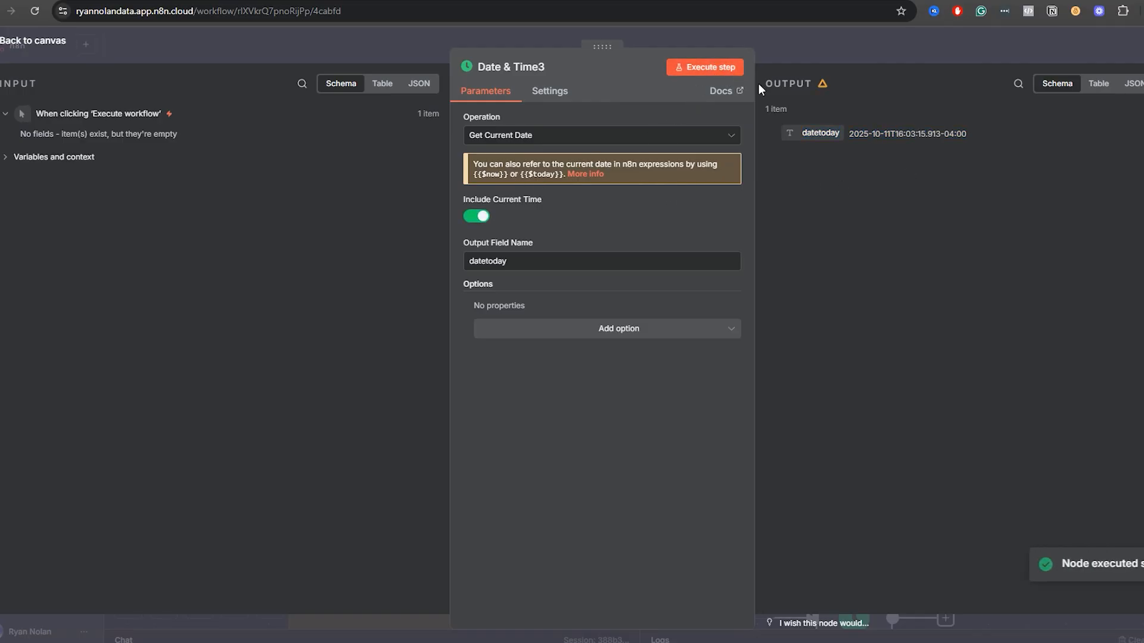
left_click_drag(896, 136, 905, 138)
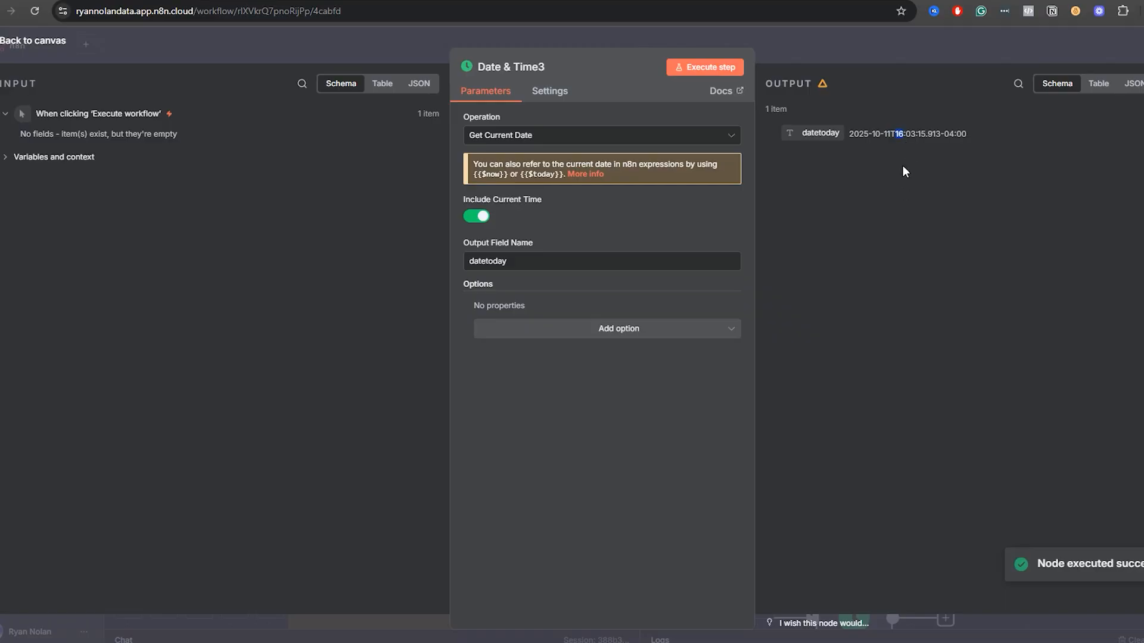
left_click(887, 134)
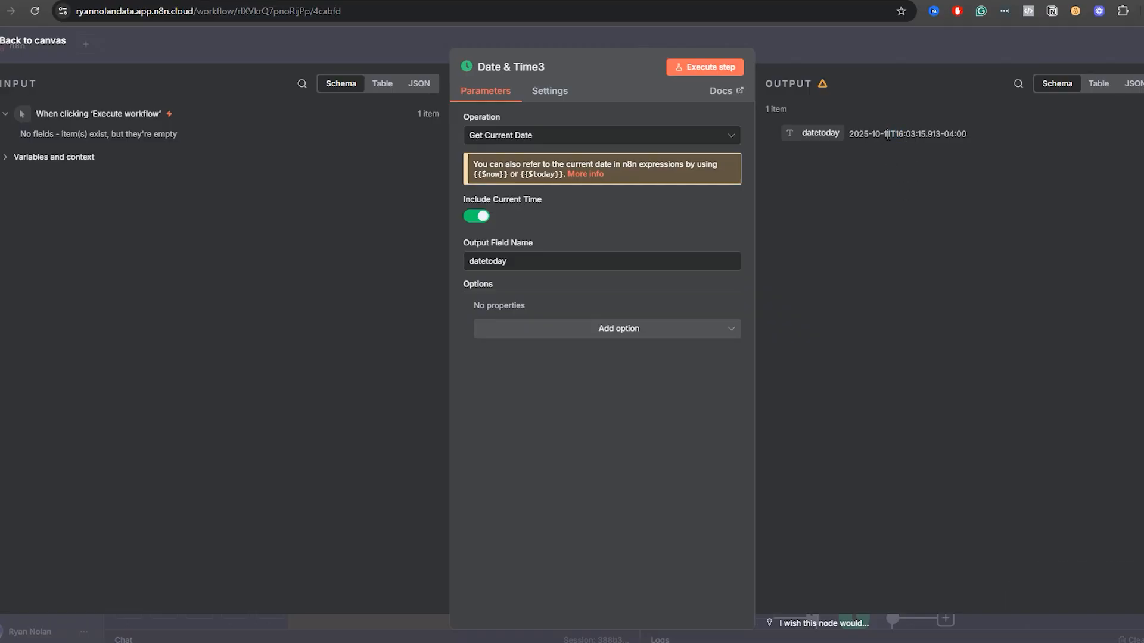
left_click_drag(935, 134, 898, 135)
left_click(849, 46)
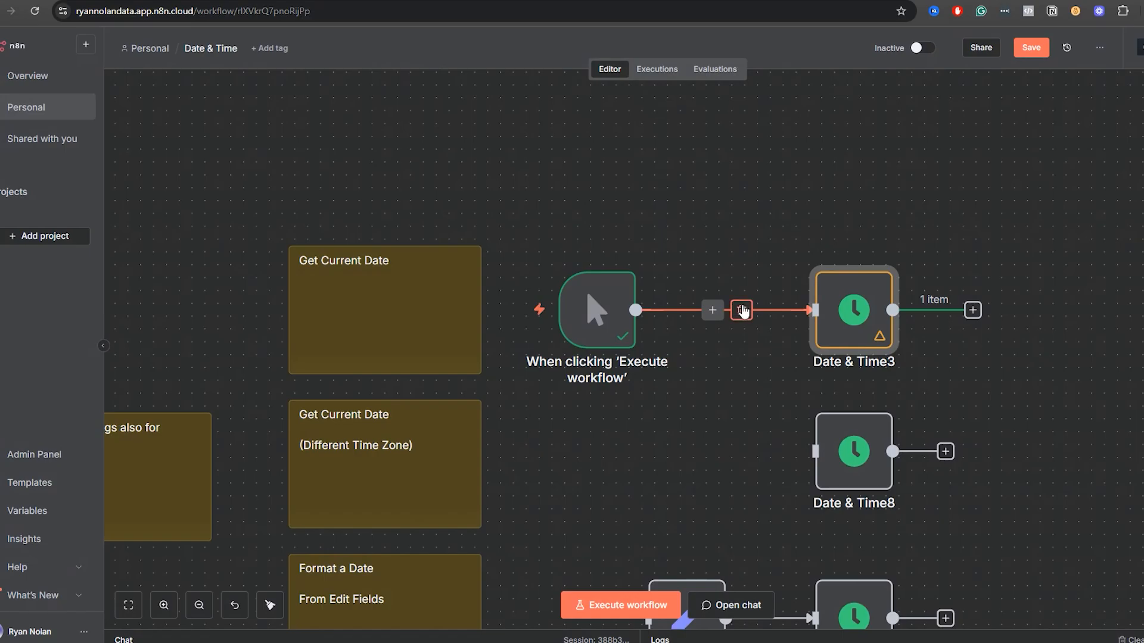
Disconnect the manual trigger from Date & Time3, move it beside Date & Time8 and connect it to that node.
left_click(742, 310)
left_click_drag(595, 310, 595, 464)
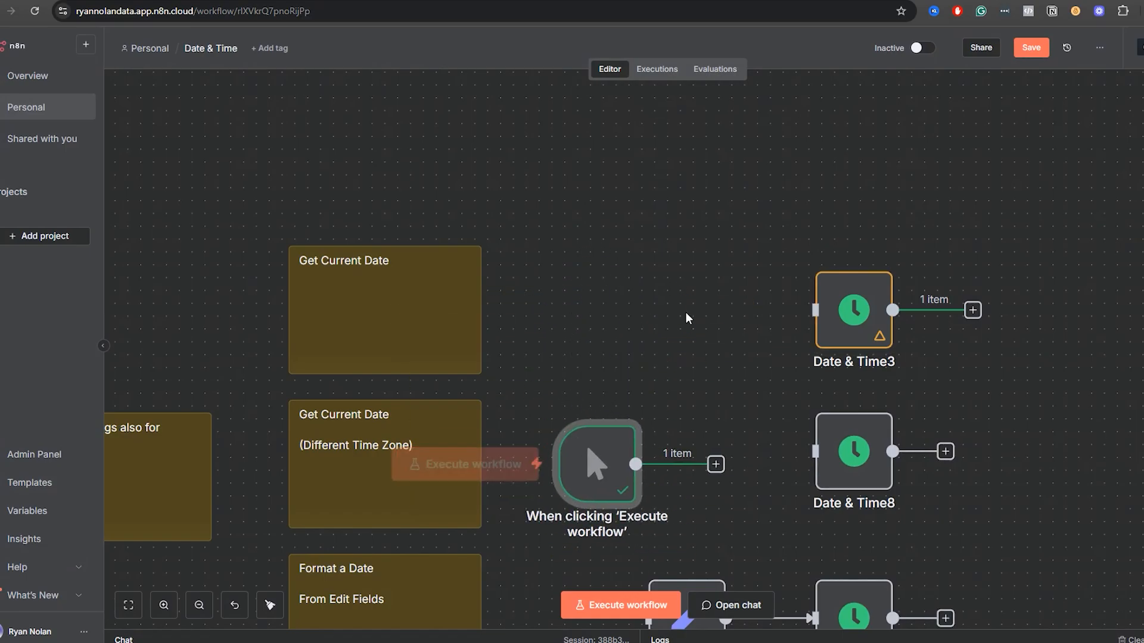
scroll(673, 280, "down", 4)
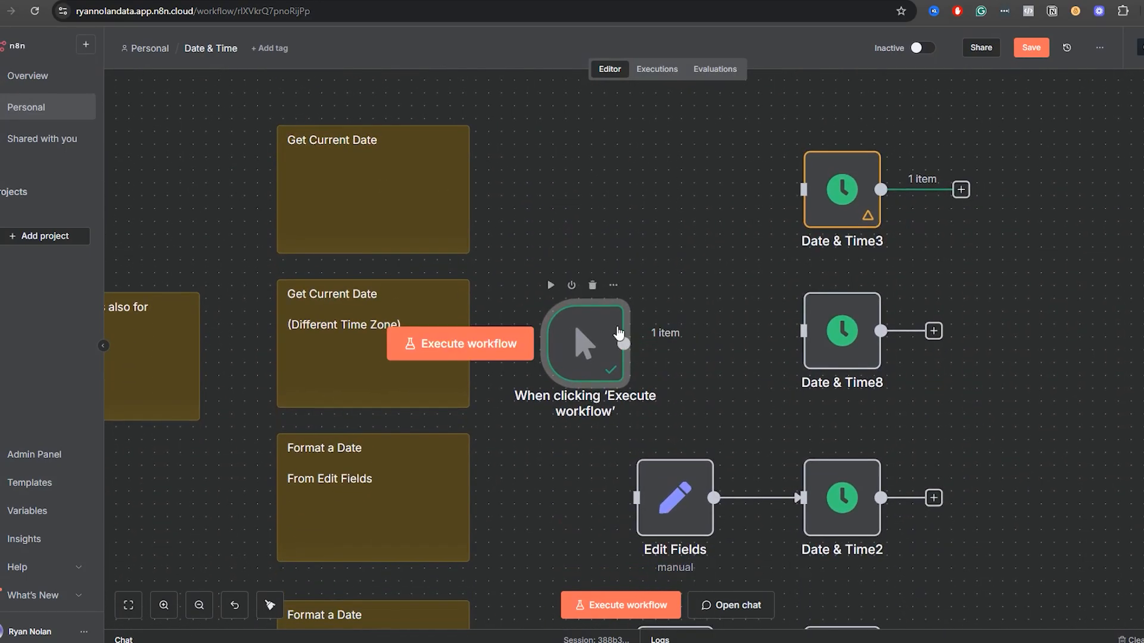
left_click(620, 335)
left_click(666, 263)
left_click_drag(589, 334, 589, 319)
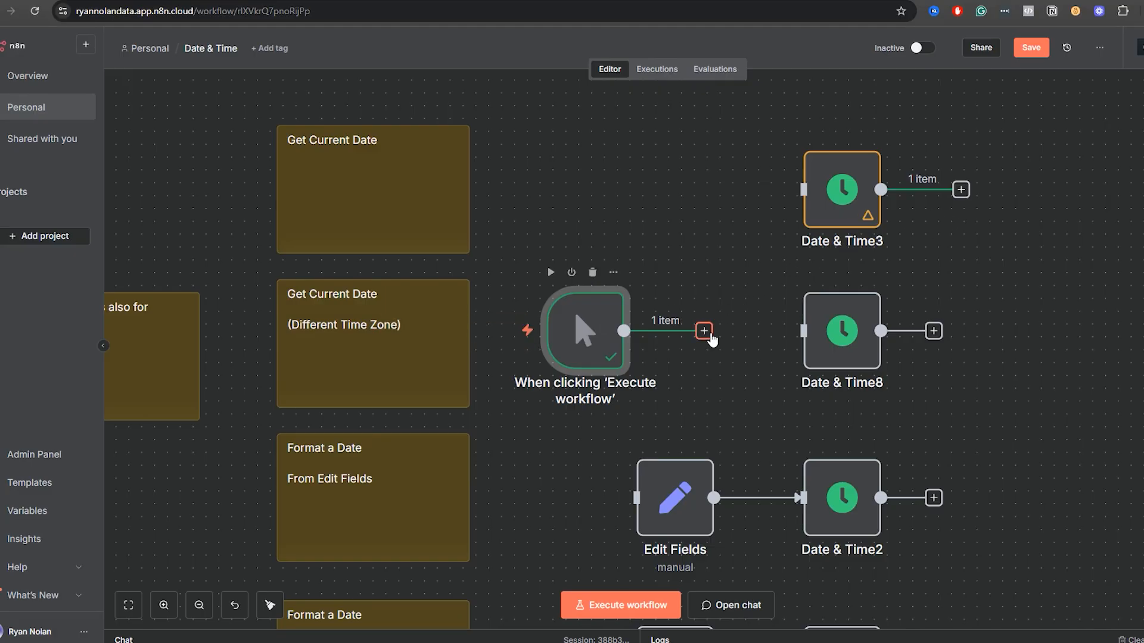
left_click_drag(710, 335, 825, 356)
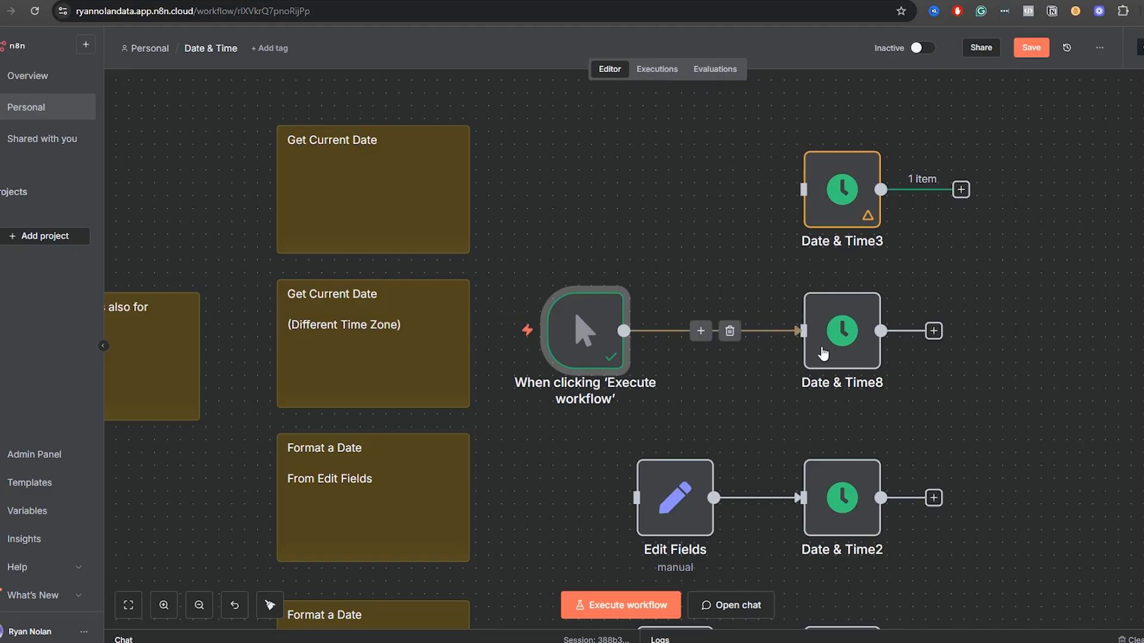
Review the Timezone option in the Date & Time8 node, then execute the step to get the current date in that zone.
double_click(831, 358)
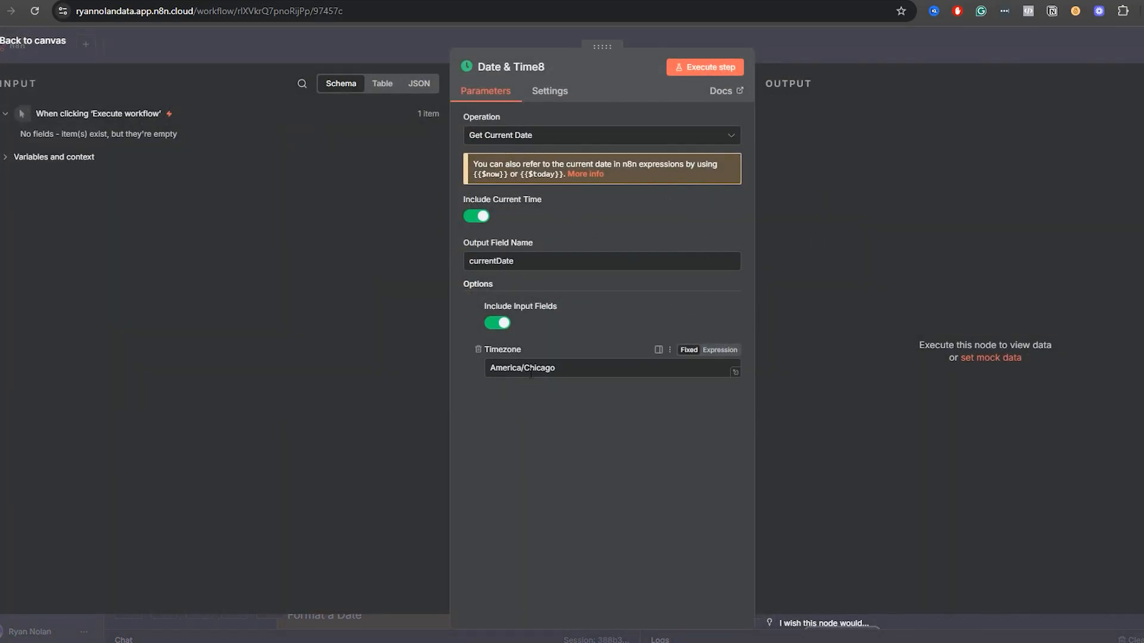
left_click_drag(553, 368, 488, 370)
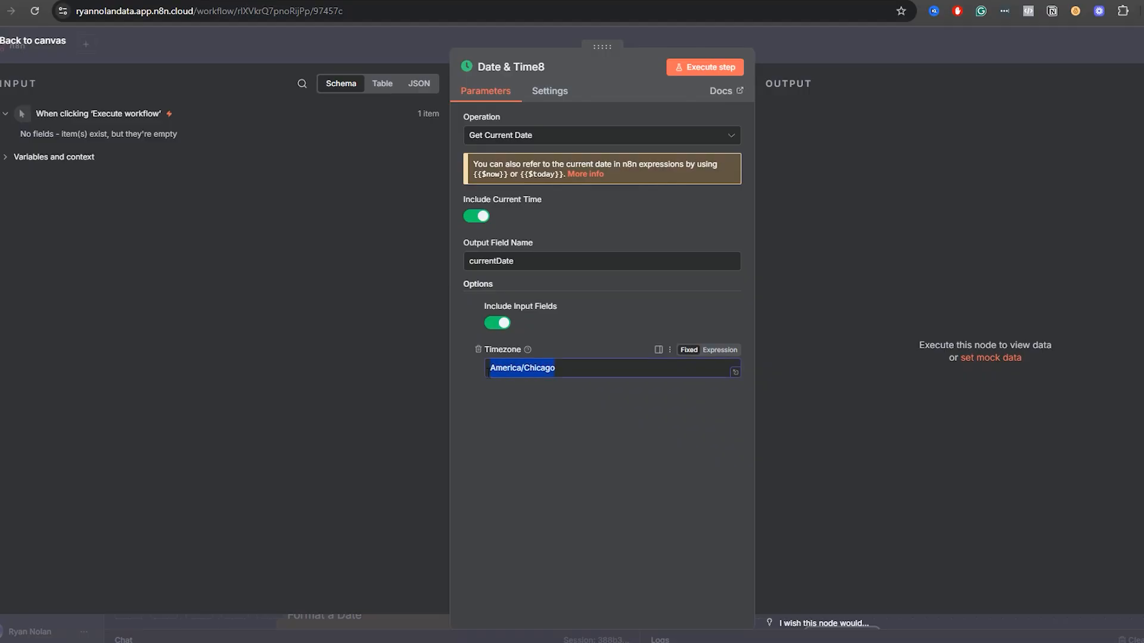
left_click(509, 414)
left_click_drag(554, 367, 486, 367)
left_click(531, 409)
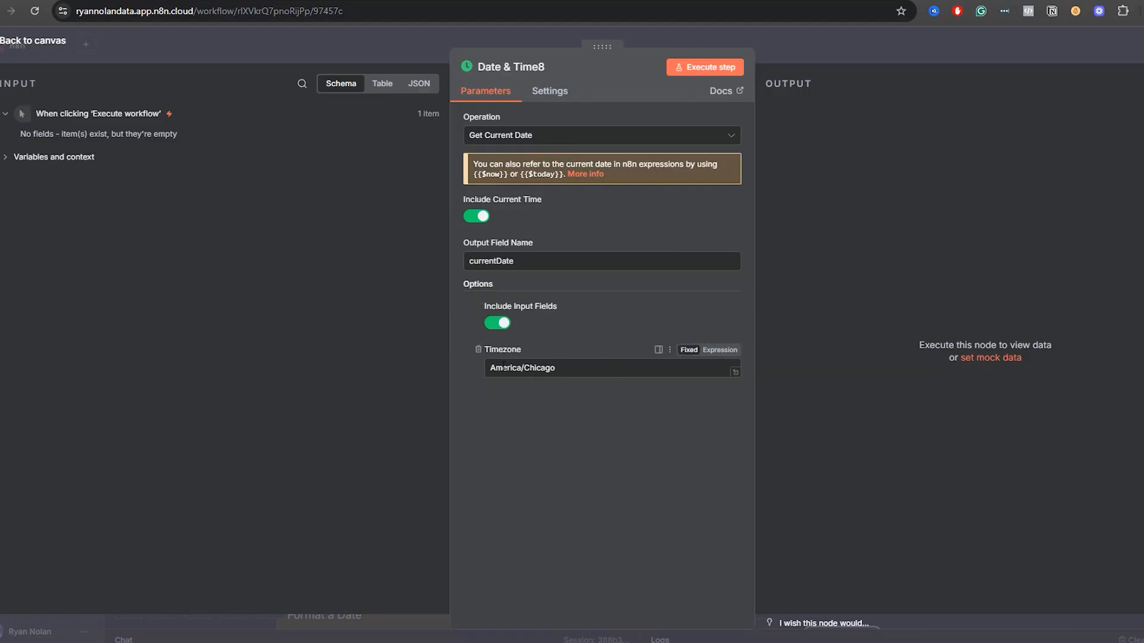
left_click_drag(575, 373, 445, 359)
left_click(573, 451)
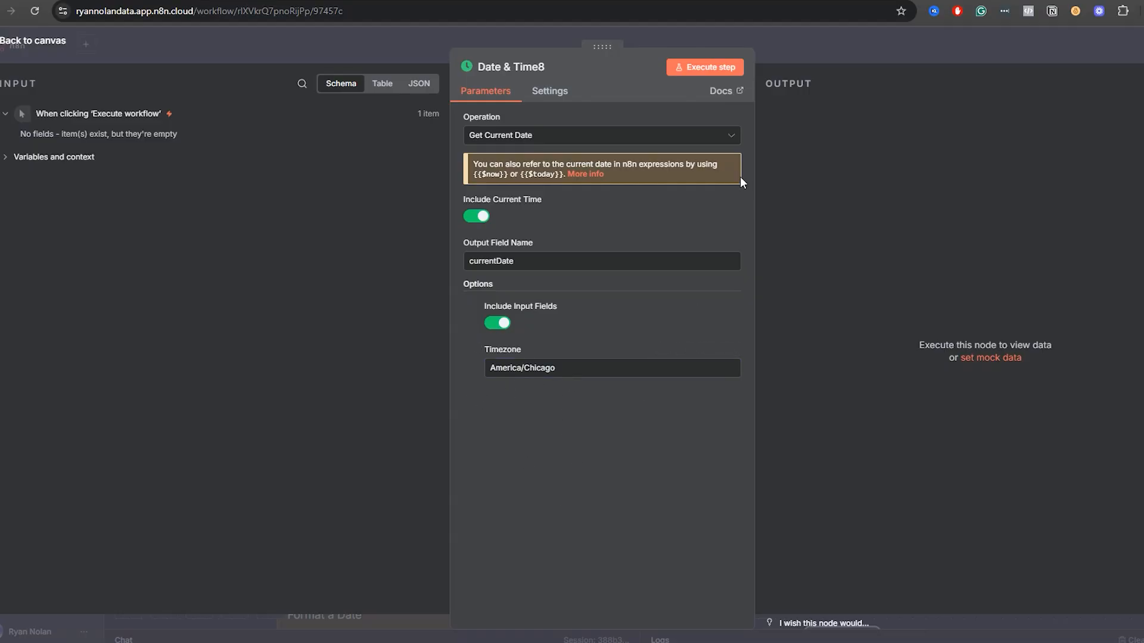
left_click(717, 62)
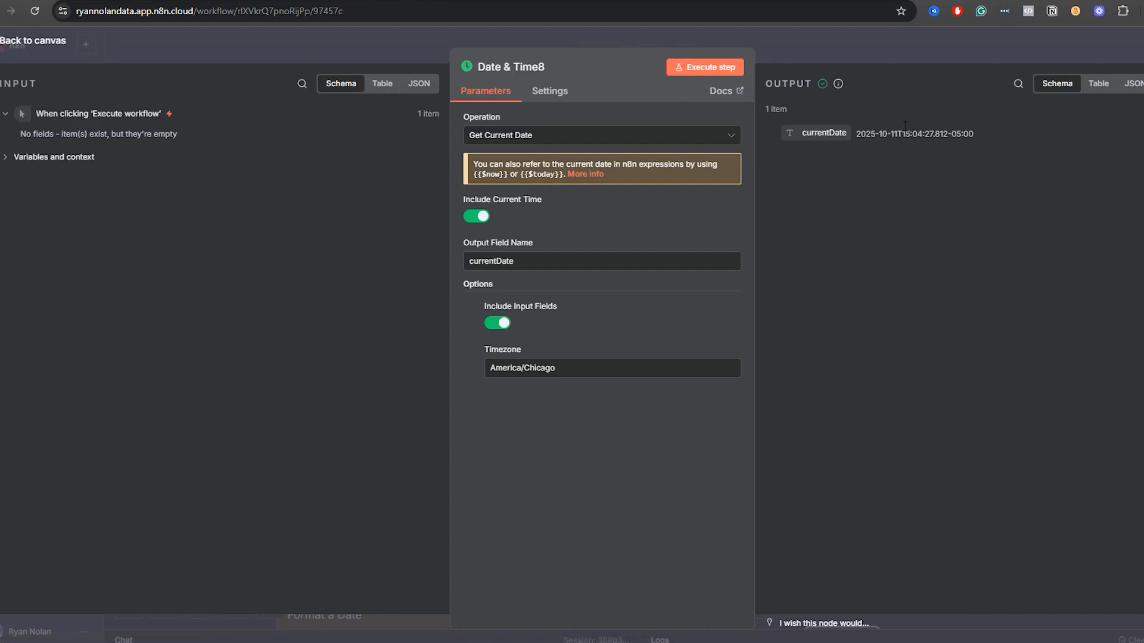
left_click(813, 43)
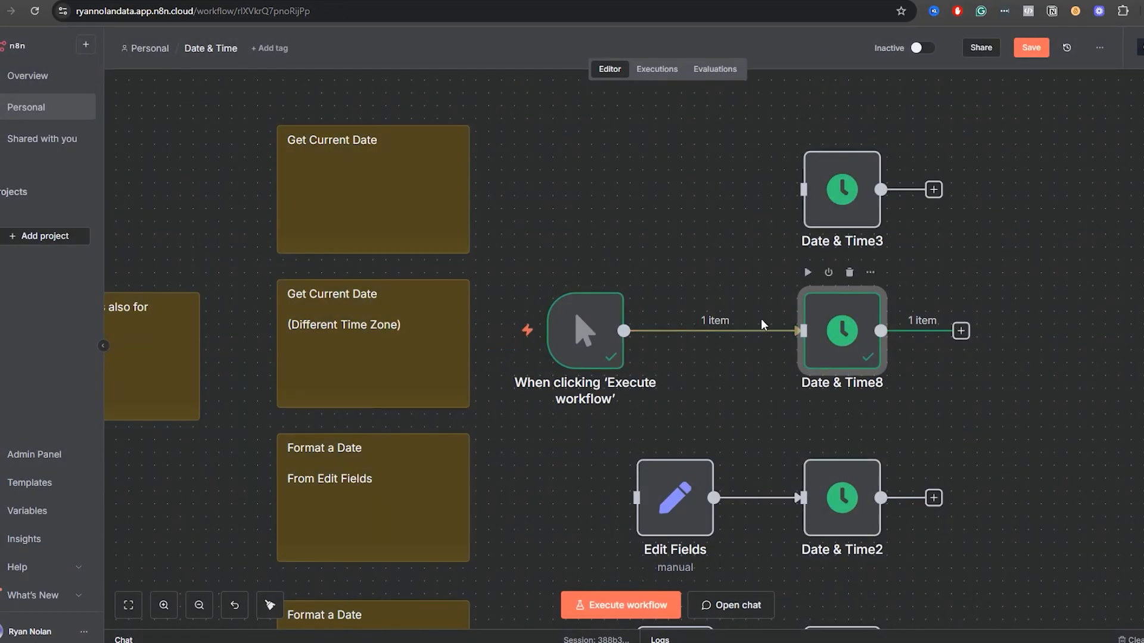
Reopen the Date & Time8 node and read the hint about using {{$now}} in expressions.
double_click(858, 356)
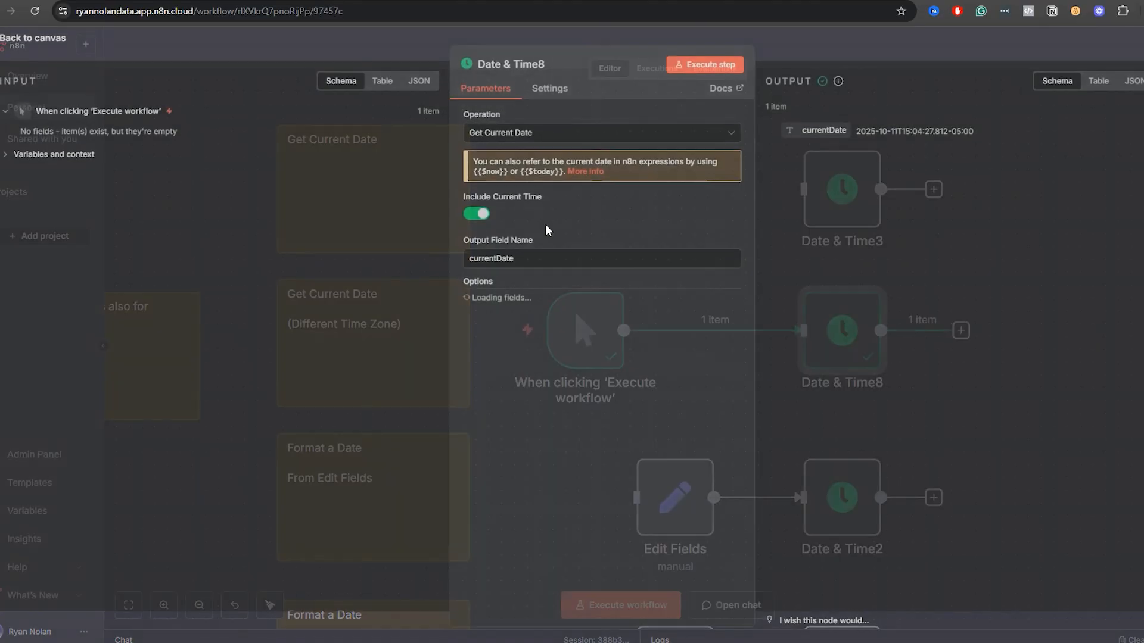
double_click(493, 175)
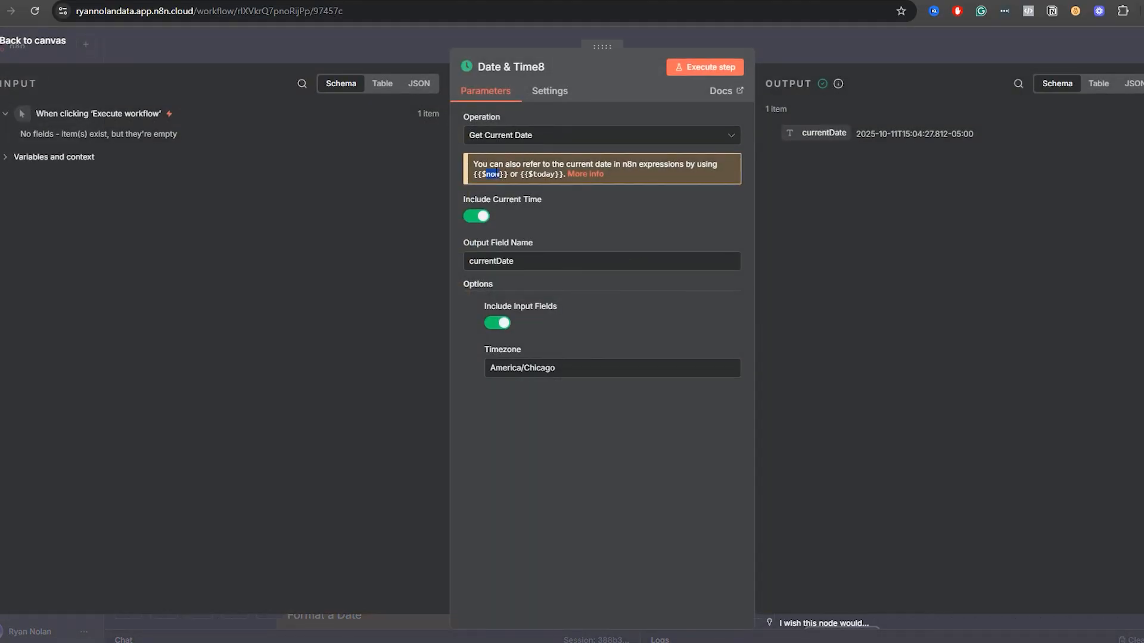
left_click(779, 51)
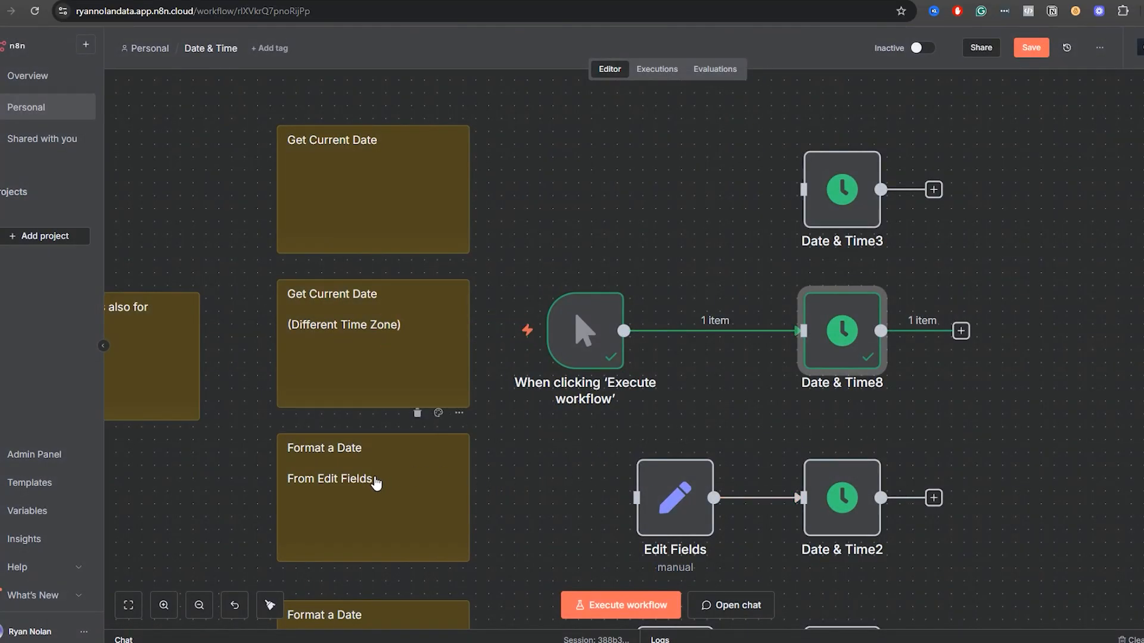
Open the workflow settings, browse the available Timezone choices and close the settings with the default zone kept.
scroll(519, 452, "left", 5)
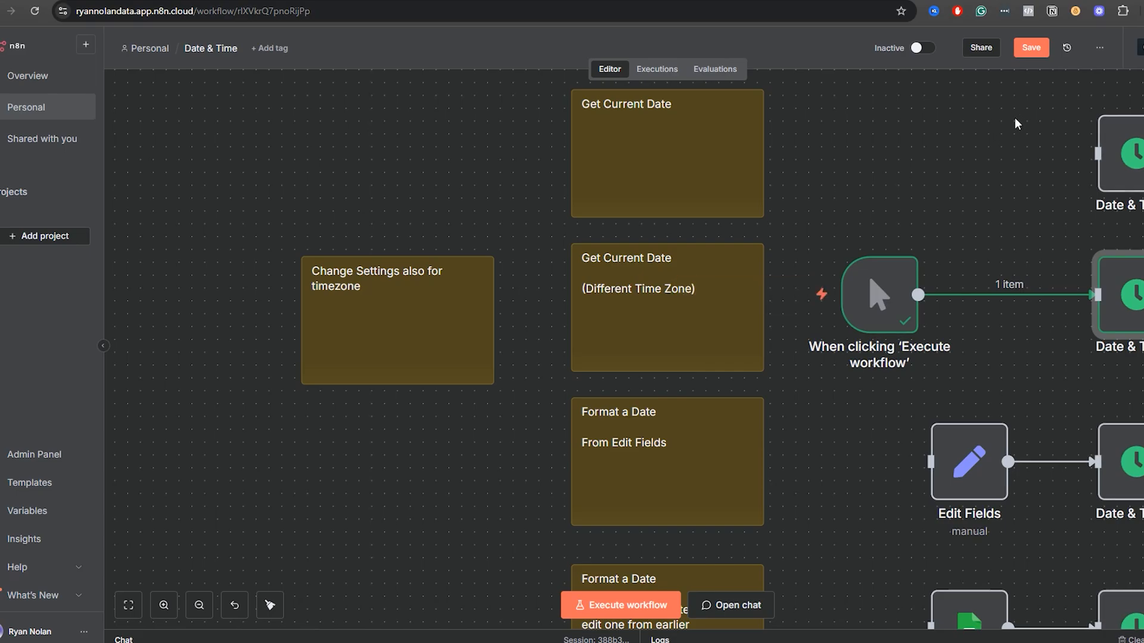
left_click(1100, 53)
left_click(1081, 214)
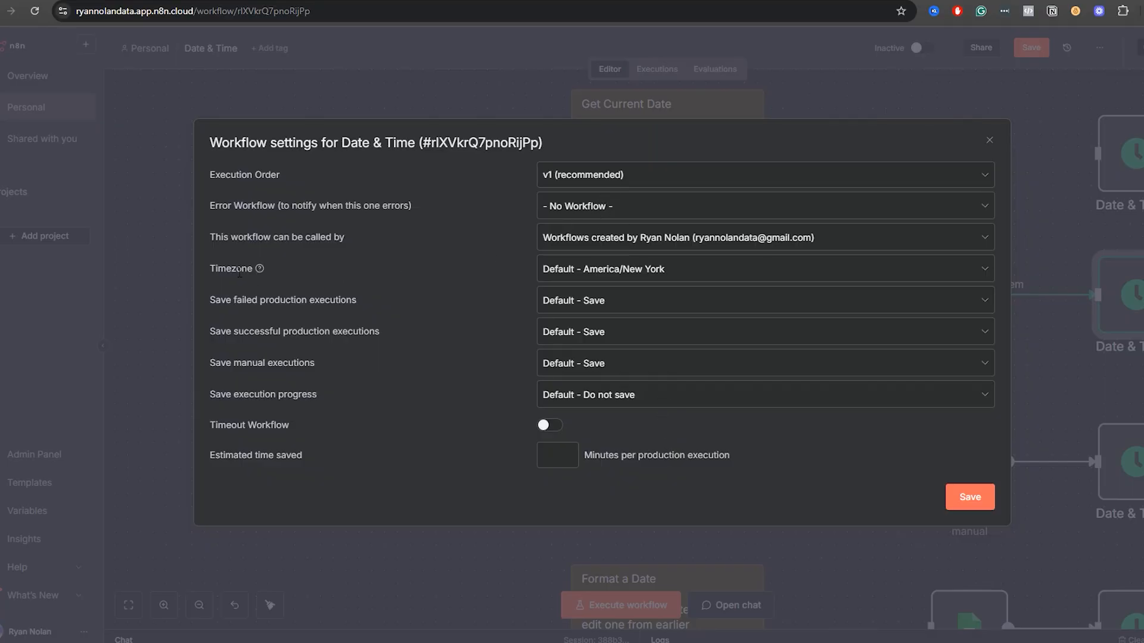
left_click(649, 269)
scroll(620, 350, "down", 20)
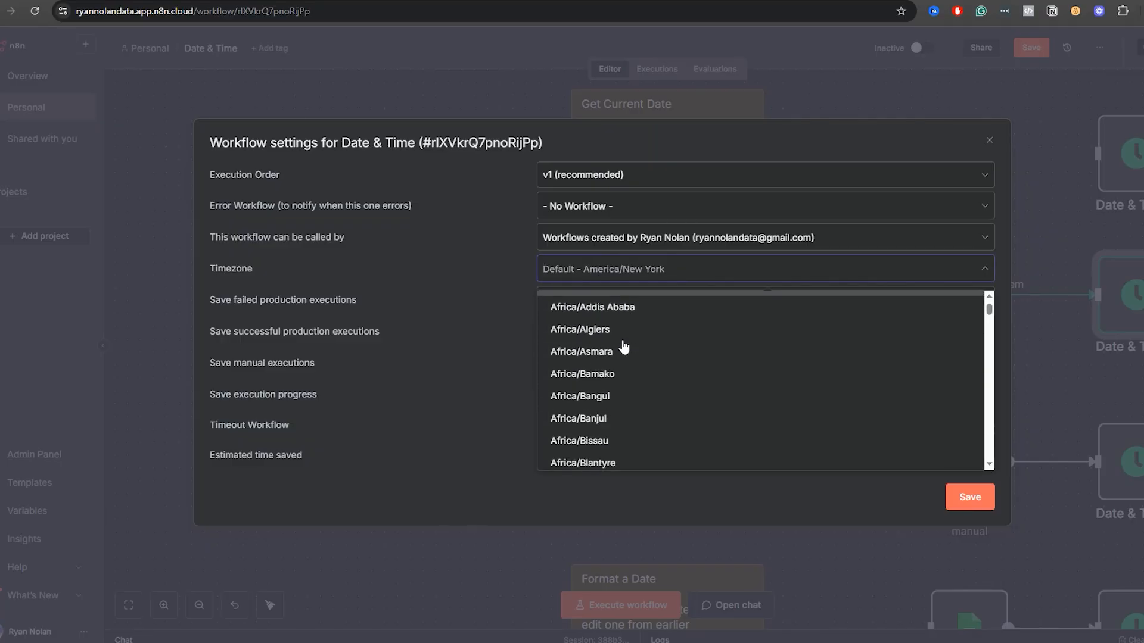
scroll(624, 350, "down", 20)
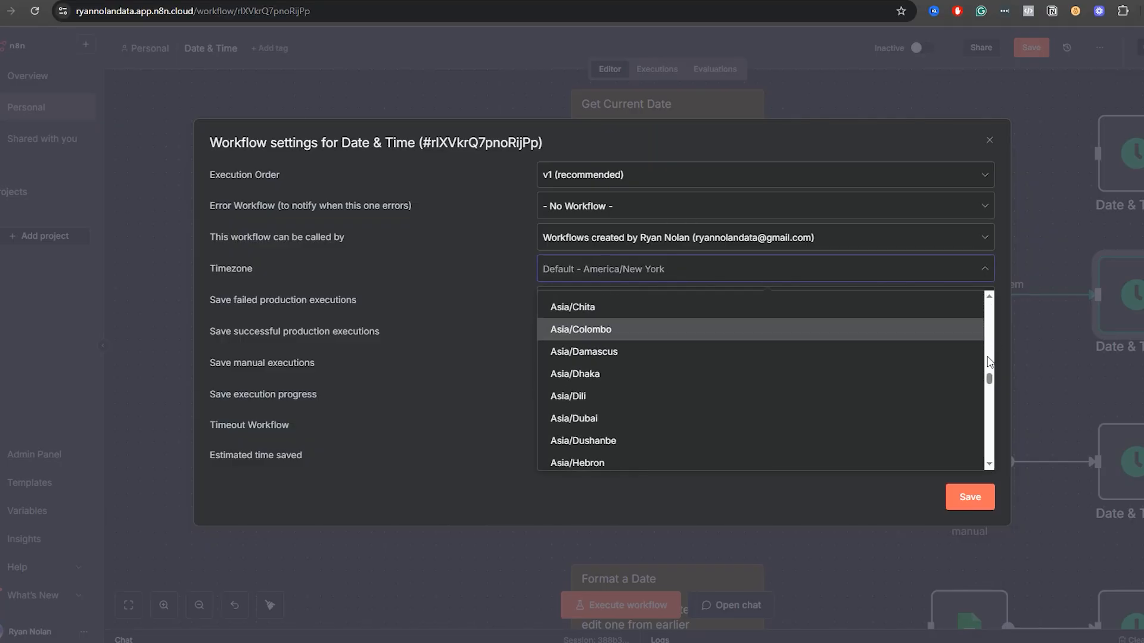
scroll(990, 401, "down", 4)
left_click_drag(990, 401, 855, 365)
scroll(834, 375, "up", 5)
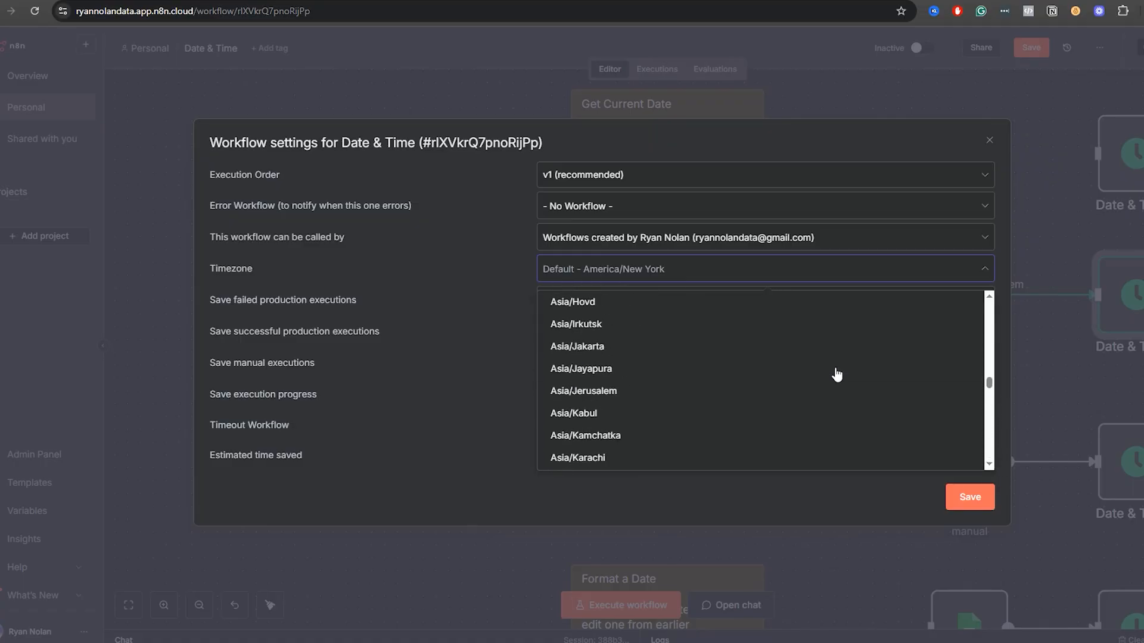
scroll(835, 374, "up", 20)
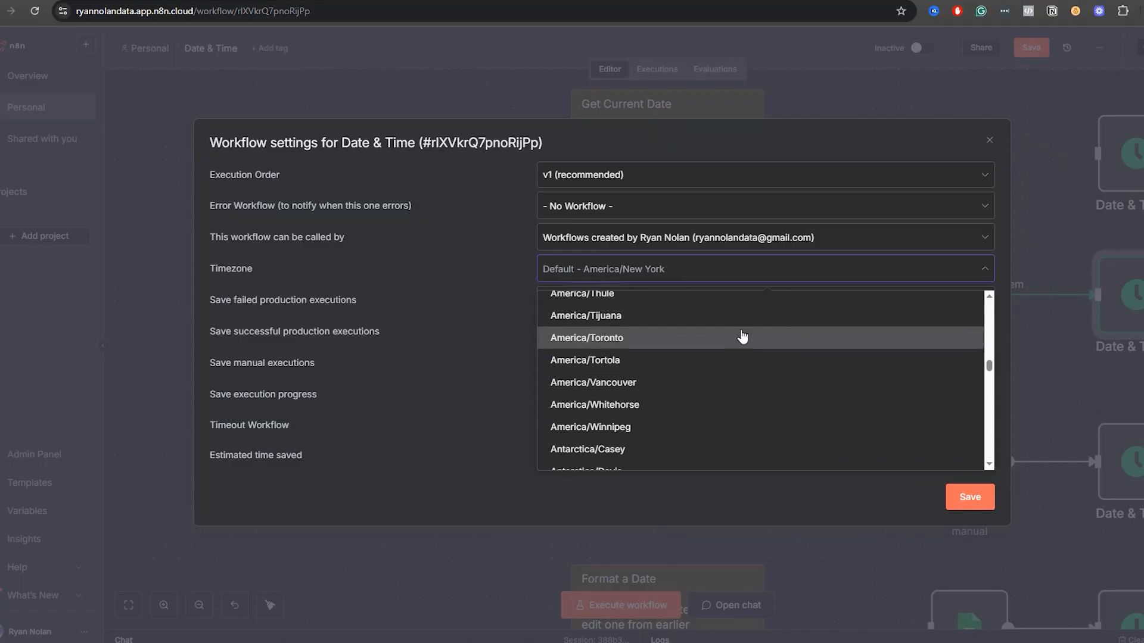
scroll(682, 324, "up", 20)
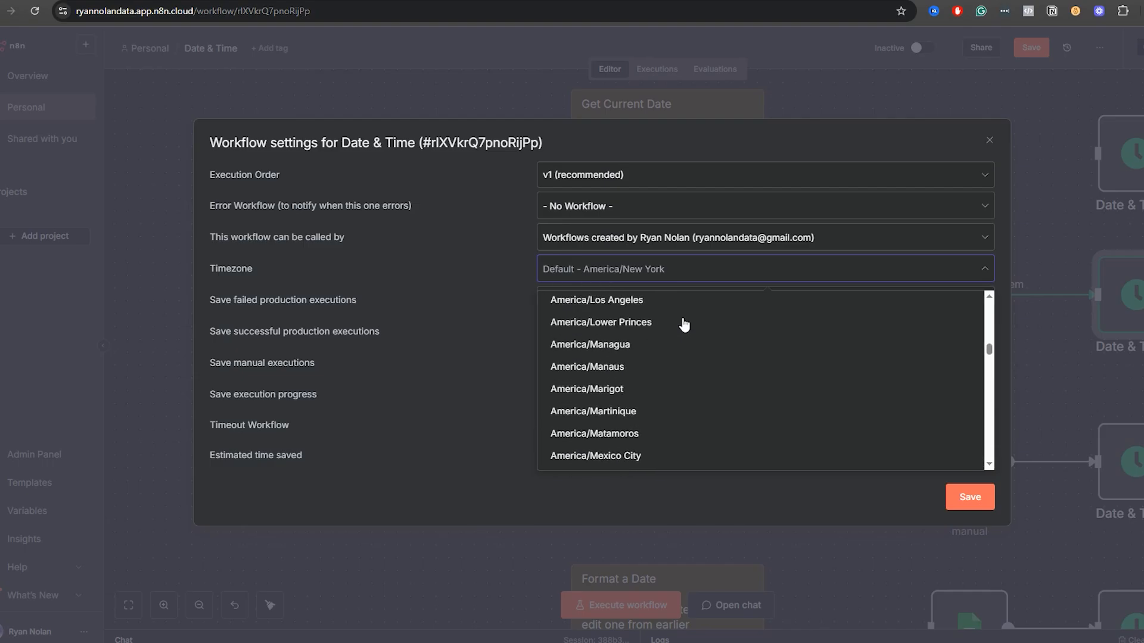
scroll(662, 334, "up", 15)
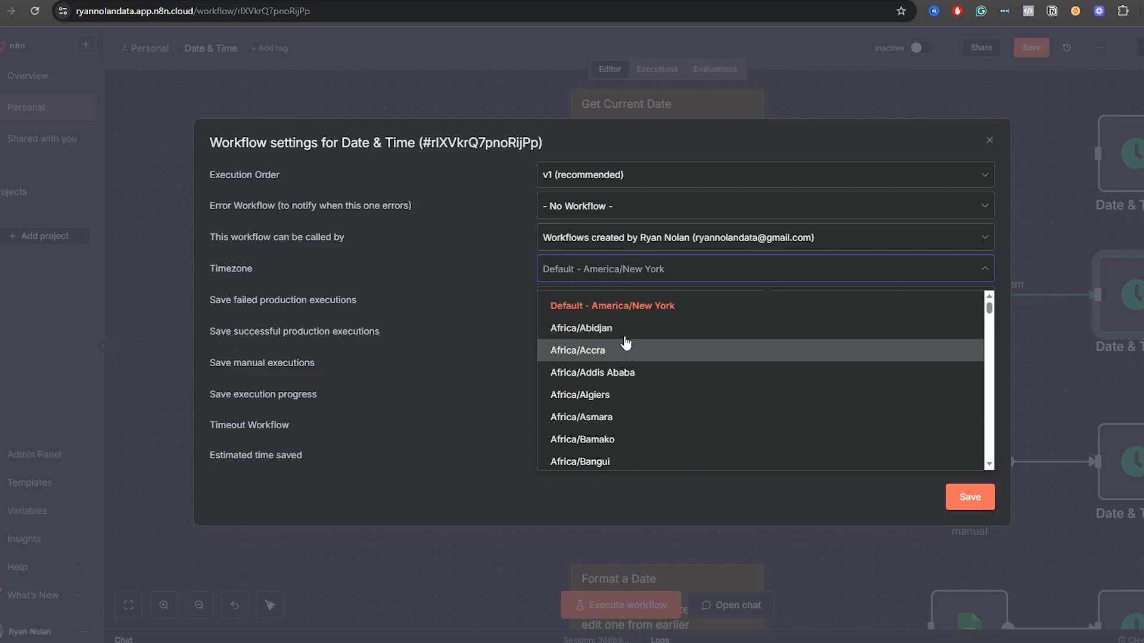
scroll(614, 337, "down", 1)
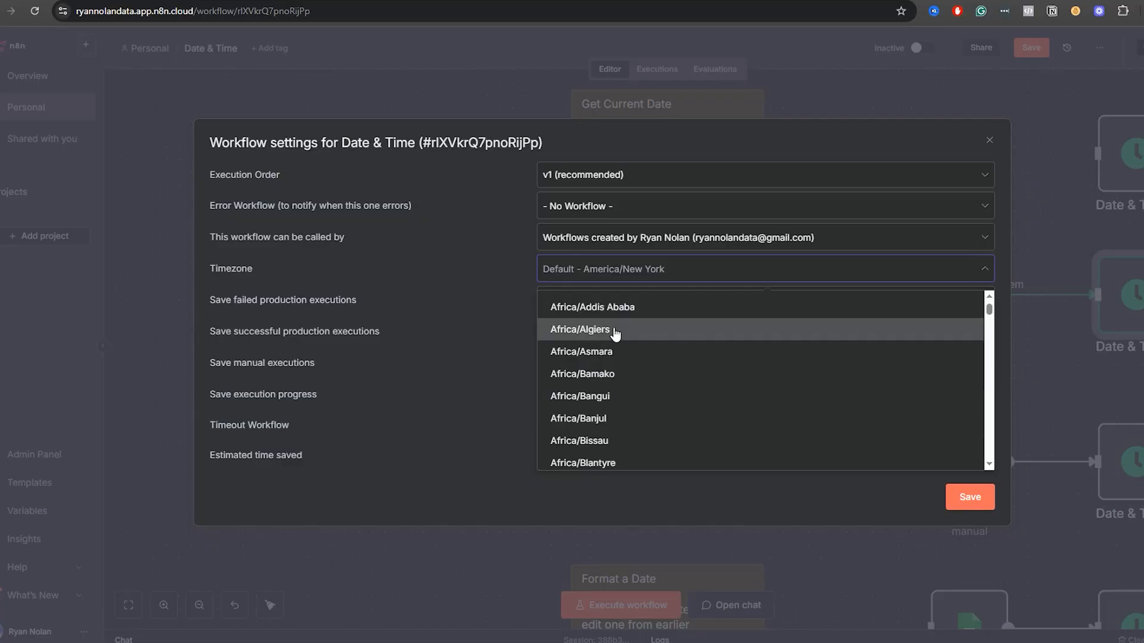
left_click(479, 344)
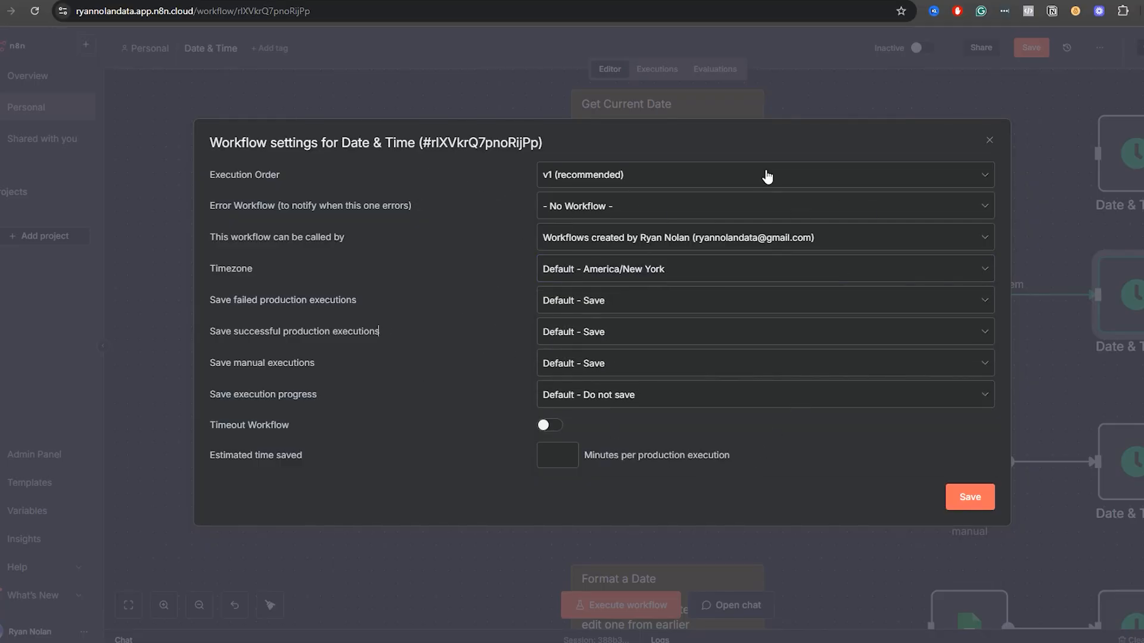
left_click(923, 104)
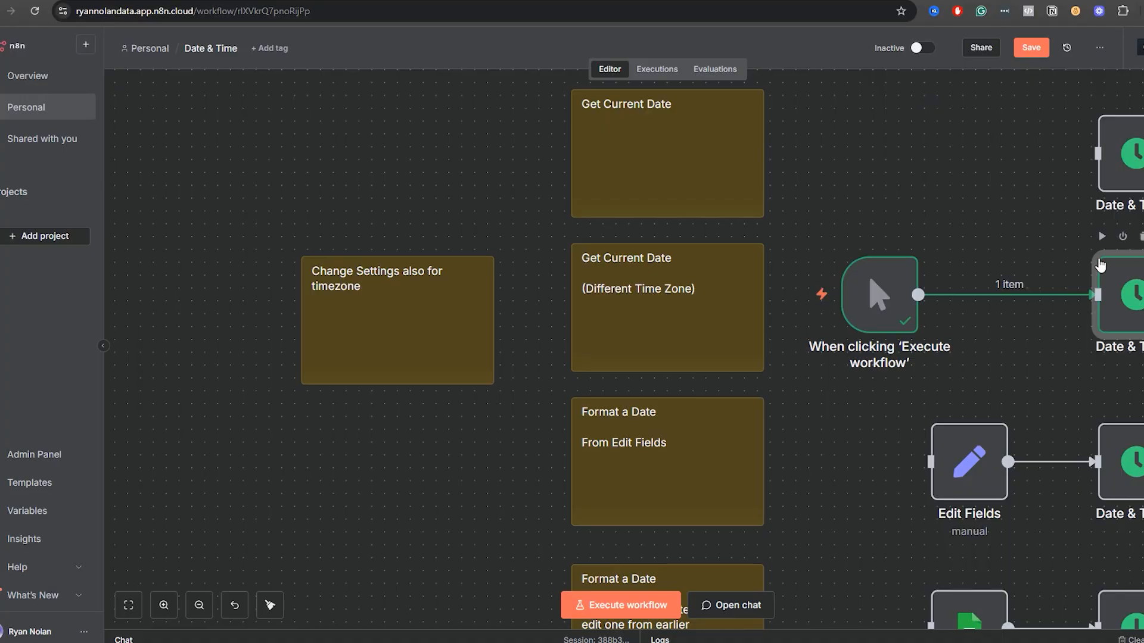
Disconnect the manual trigger from Date & Time8, make room beside Edit Fields, move the trigger there and connect it to Edit Fields.
left_click_drag(1017, 237, 861, 211)
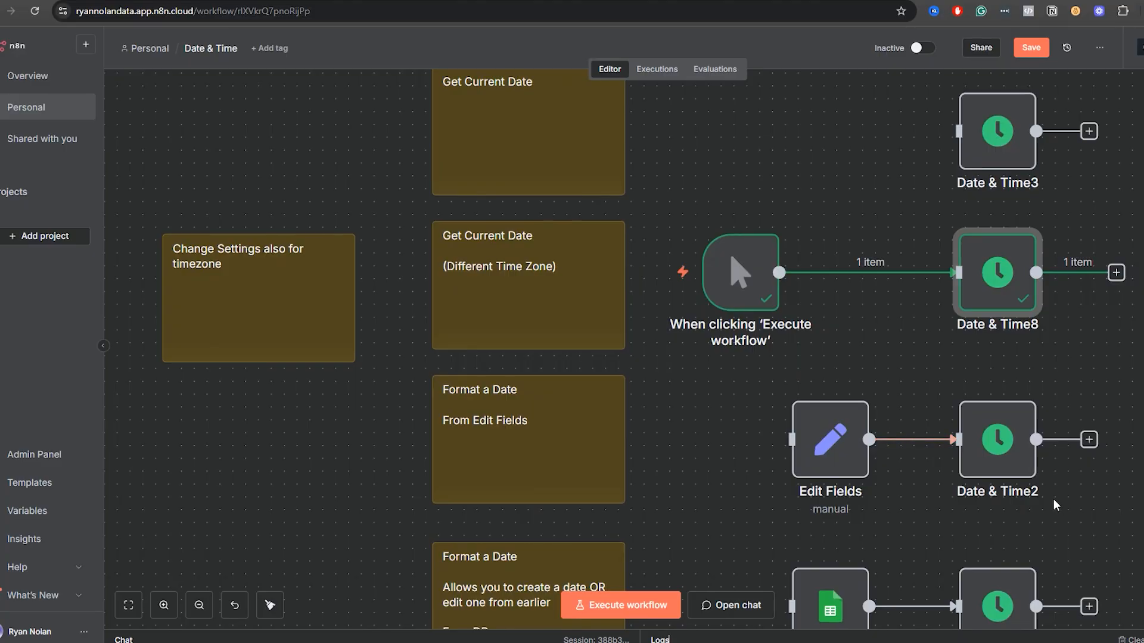
left_click(883, 271)
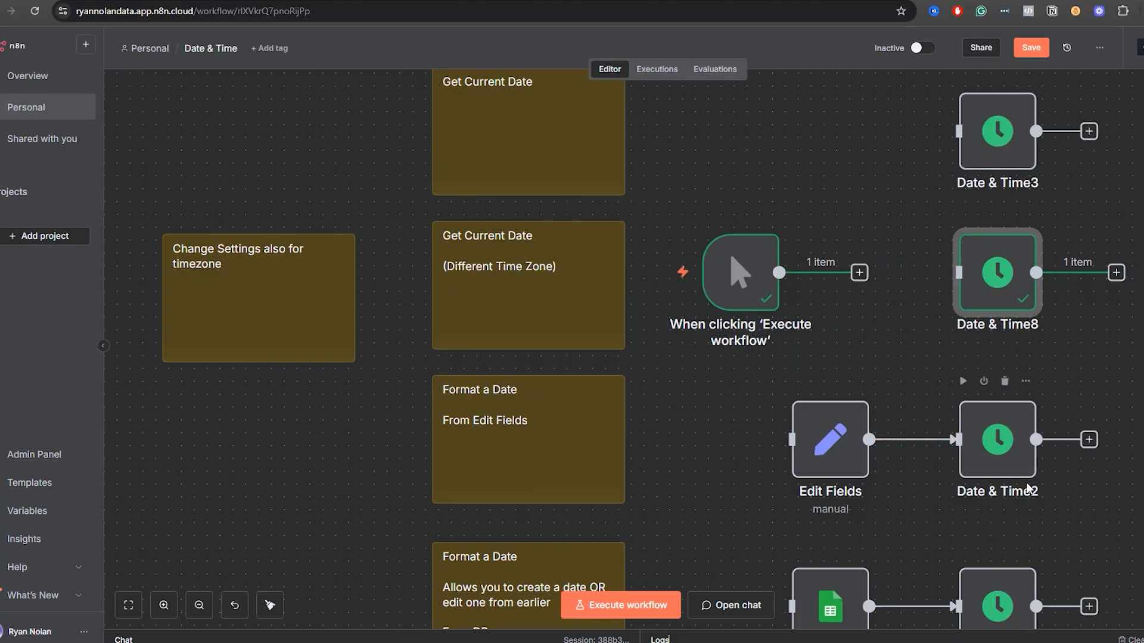
scroll(1042, 337, "down", 5)
left_click_drag(1082, 342, 737, 209)
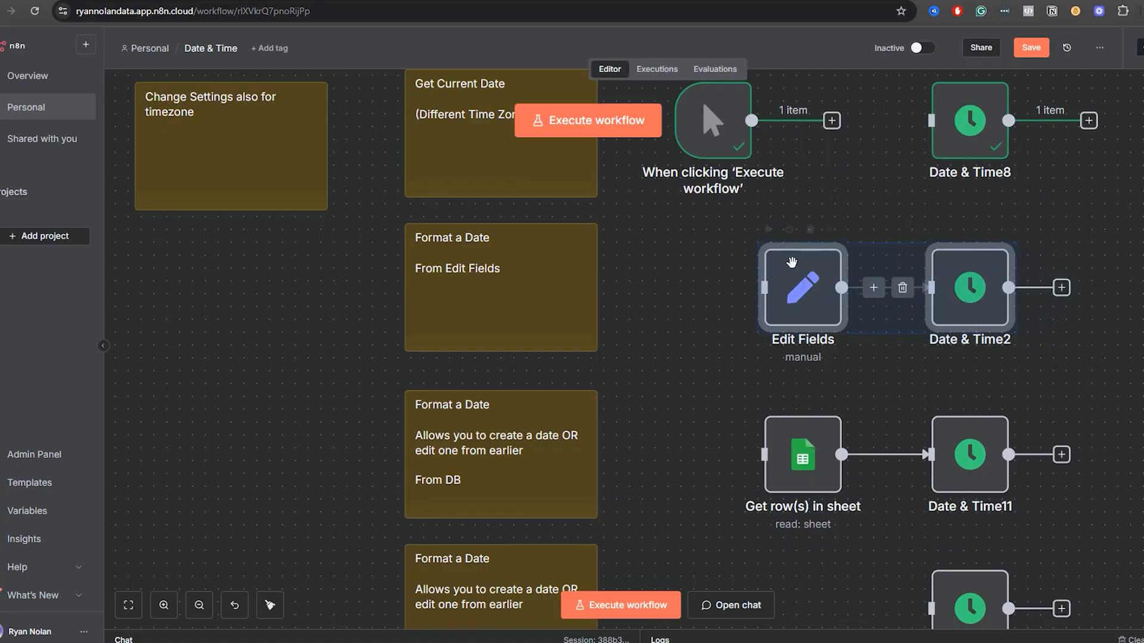
left_click_drag(808, 284, 848, 283)
left_click_drag(742, 130, 678, 297)
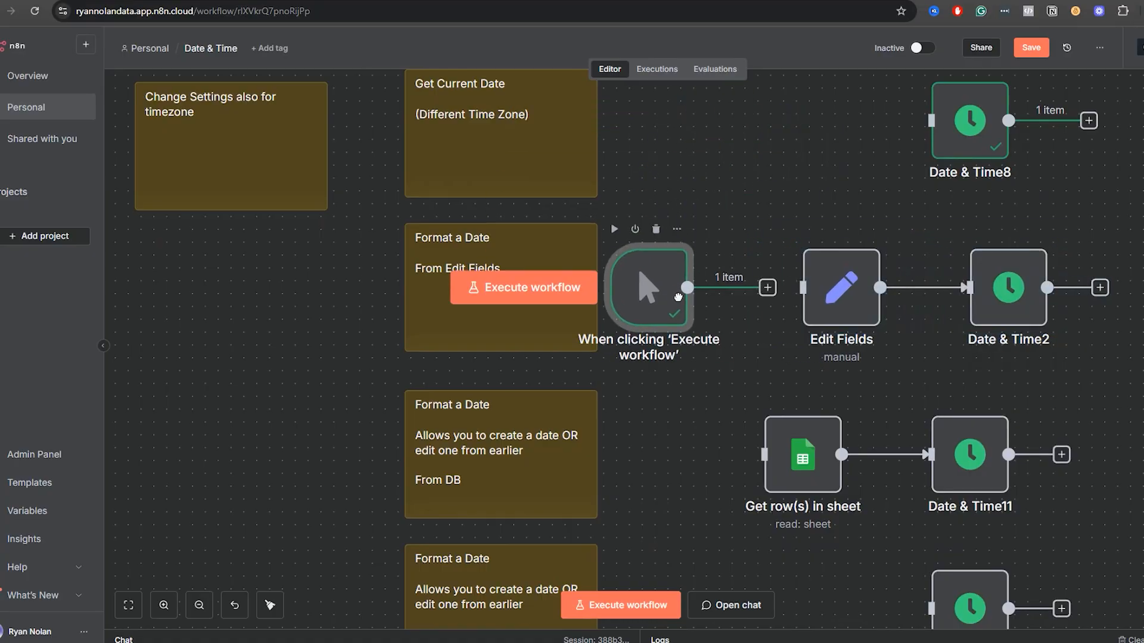
left_click_drag(769, 288, 802, 288)
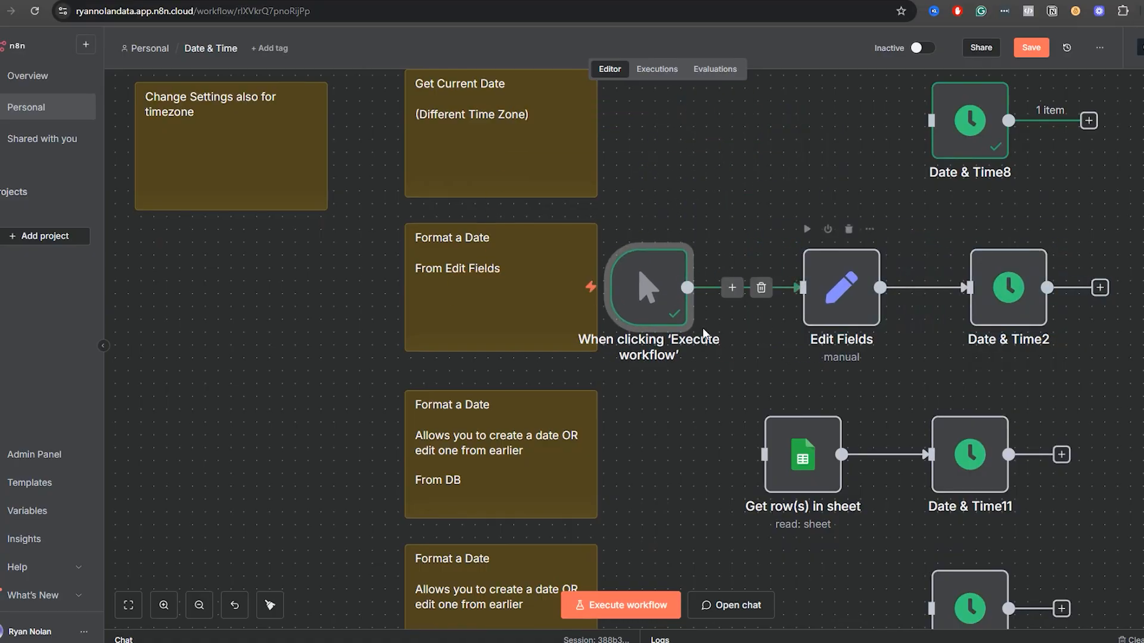
mouse_move(642, 308)
left_mouse_down()
mouse_move(667, 301)
mouse_move(656, 300)
left_mouse_up()
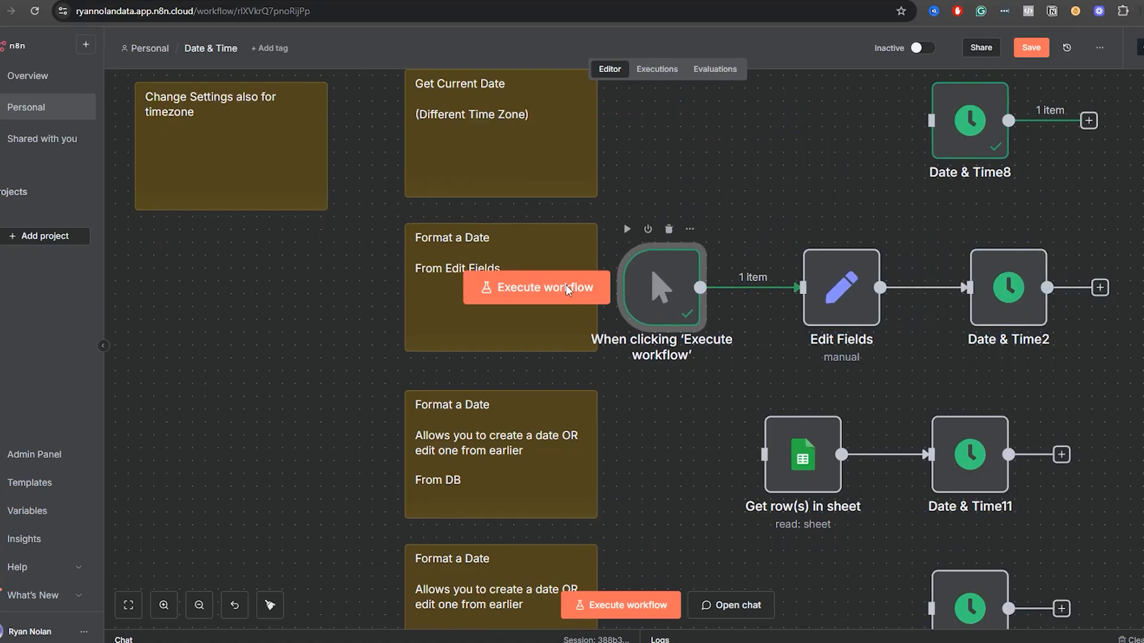
Execute the Edit Fields node to output its date field, then return to the canvas.
double_click(840, 301)
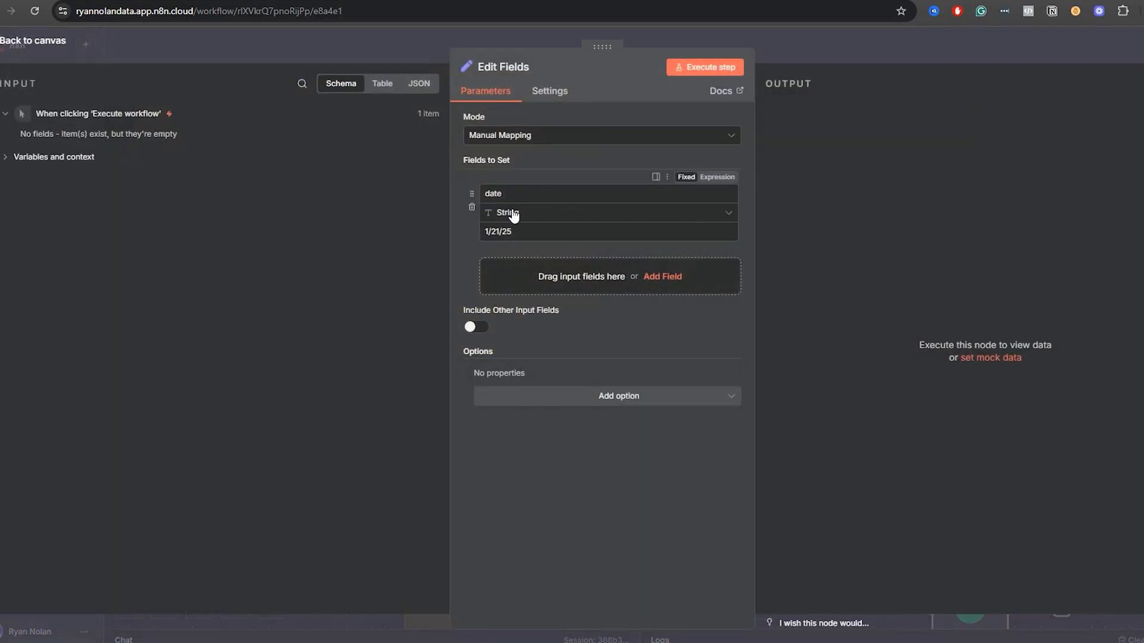
left_click(694, 69)
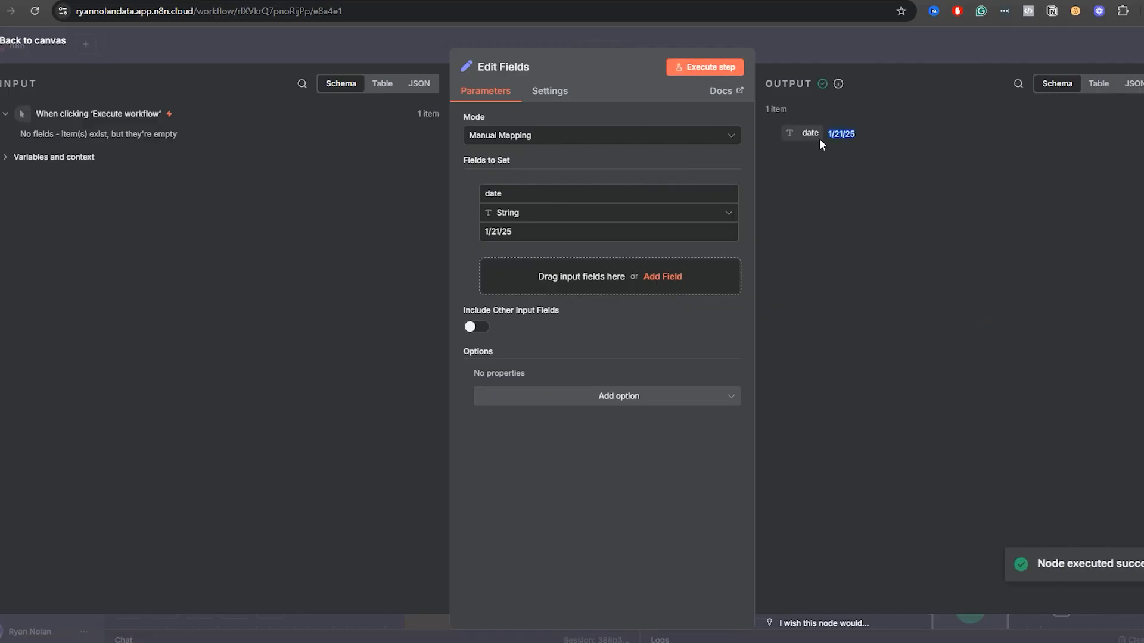
left_click(861, 46)
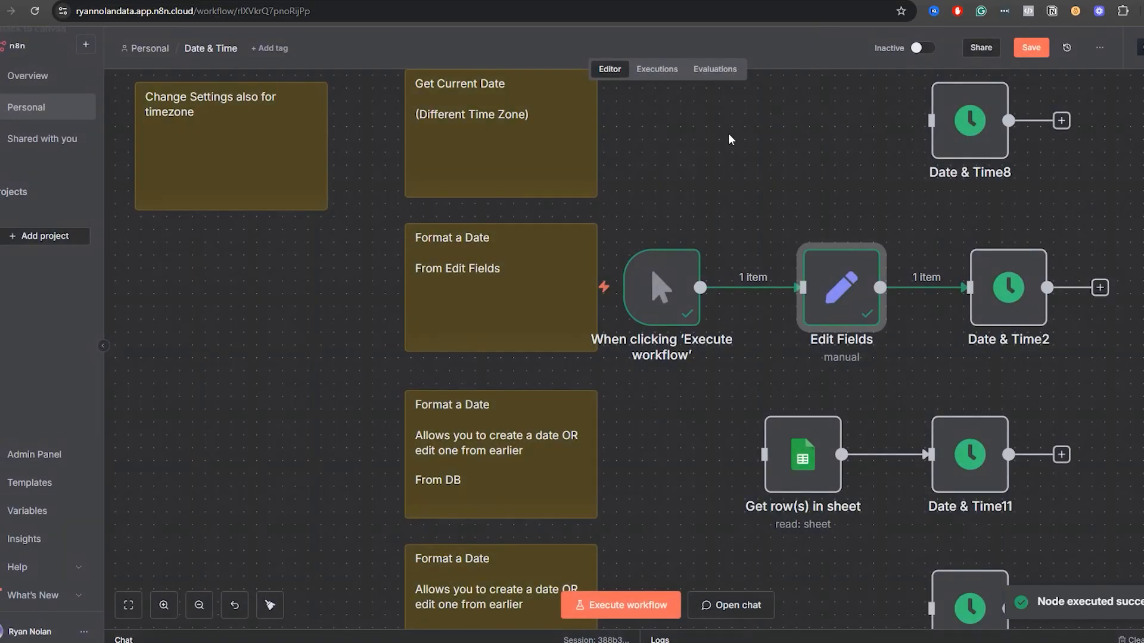
Reopen the Edit Fields node and review the type and value of its date field.
double_click(999, 311)
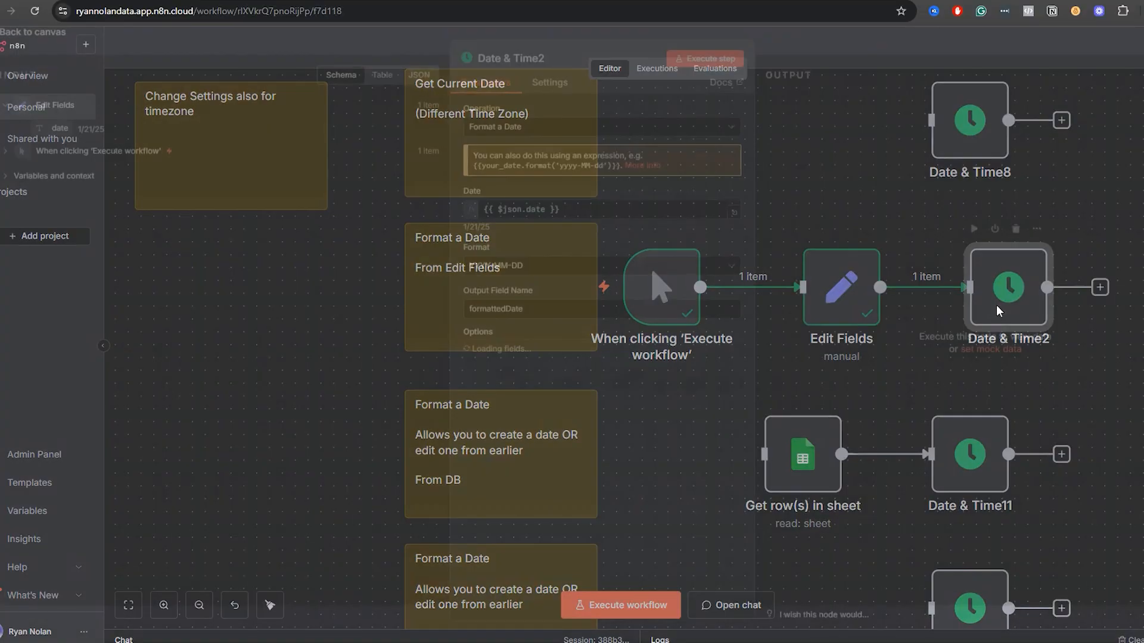
left_click(827, 54)
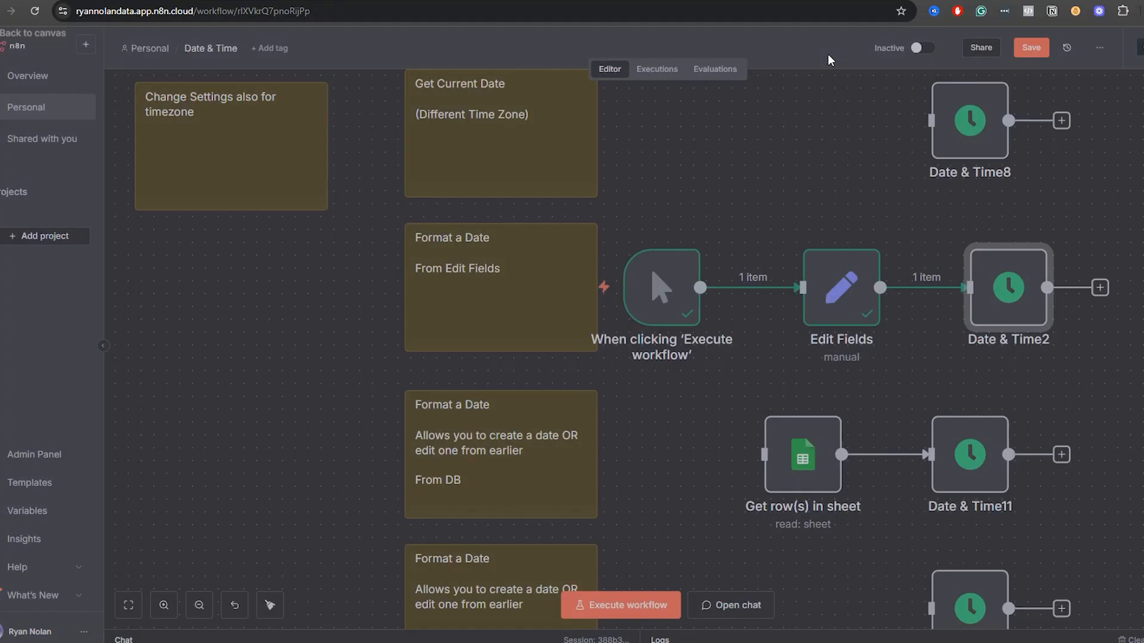
double_click(841, 308)
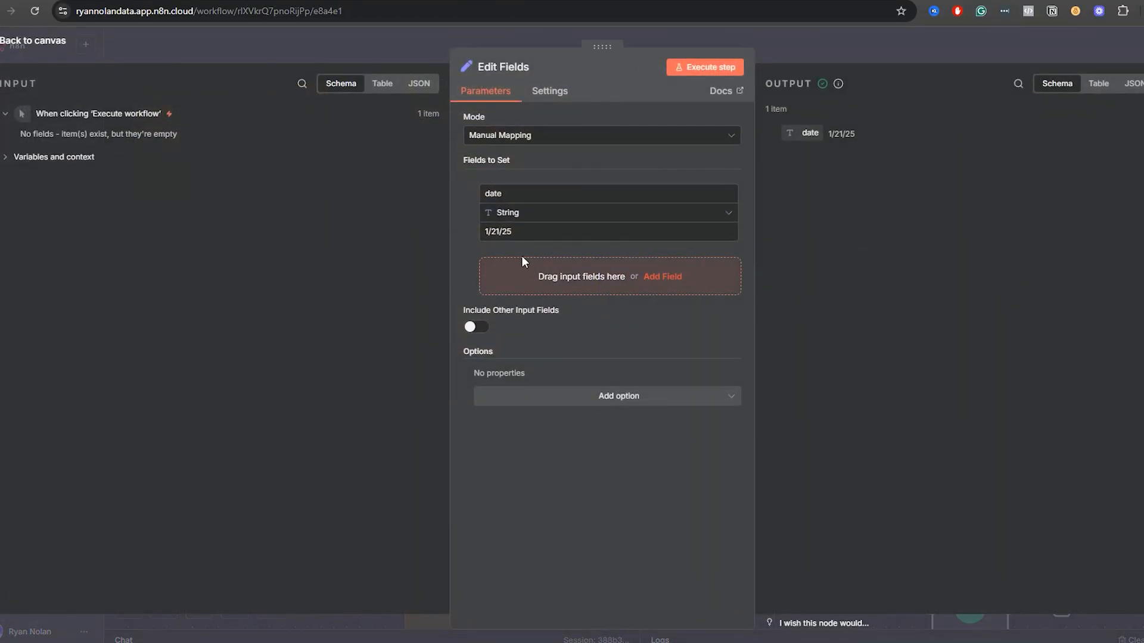
left_click(880, 48)
Open the Date & Time2 node and review how the incoming date is mapped into its Date field.
double_click(995, 308)
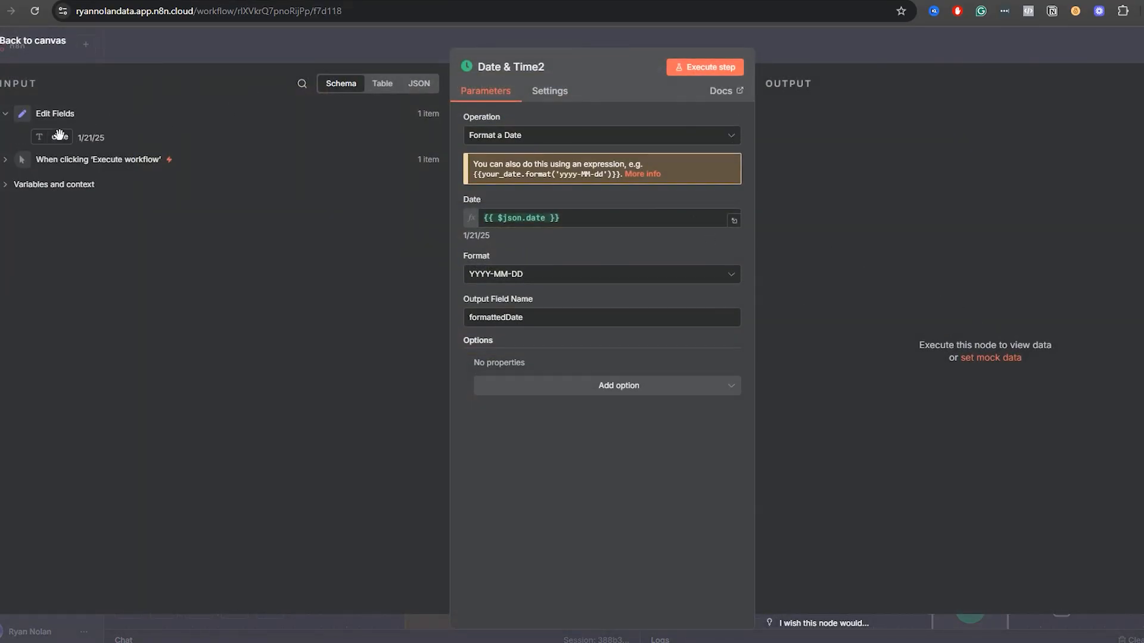
left_click_drag(59, 134, 431, 251)
left_click_drag(491, 237, 463, 252)
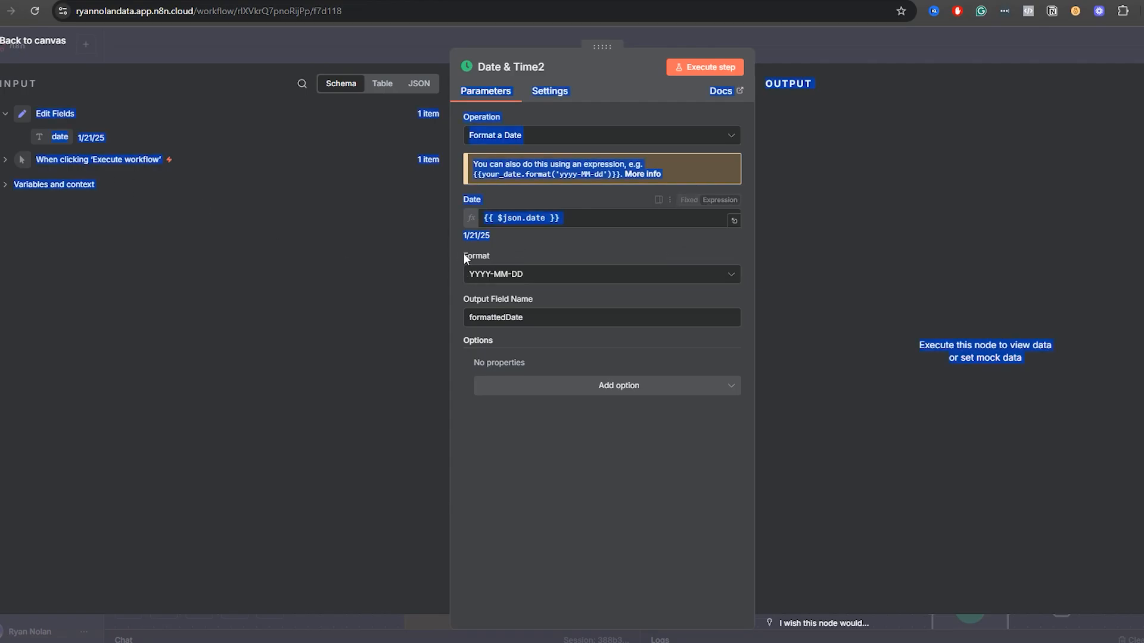
left_click(527, 256)
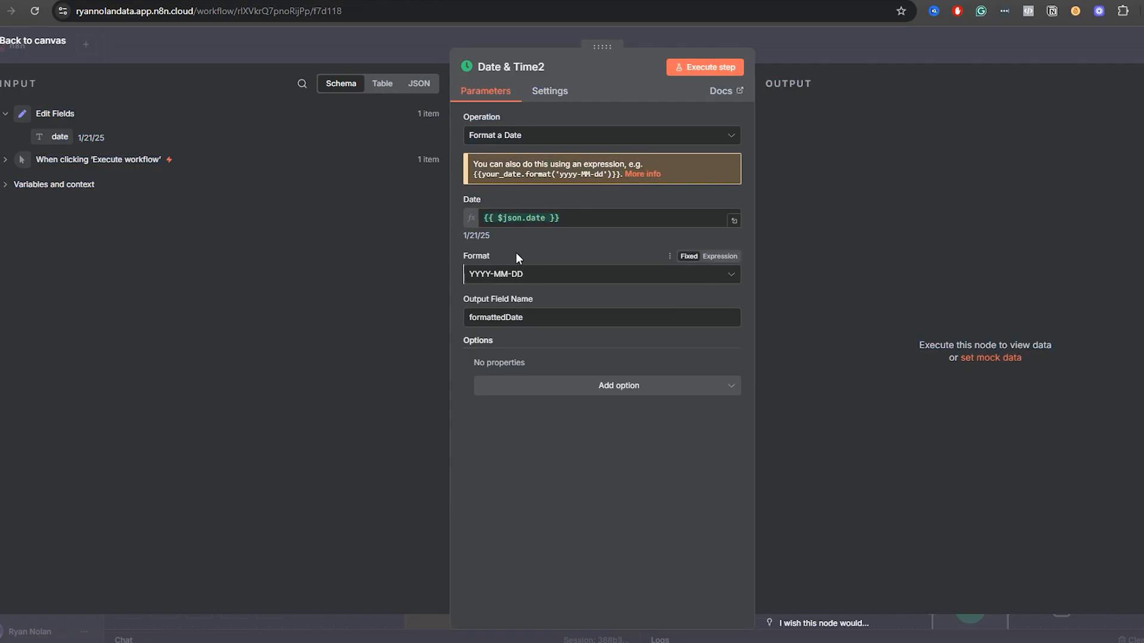
Review the Format choices in Date & Time2, keep YYYY-MM-DD and execute the step to format the date.
left_click(495, 275)
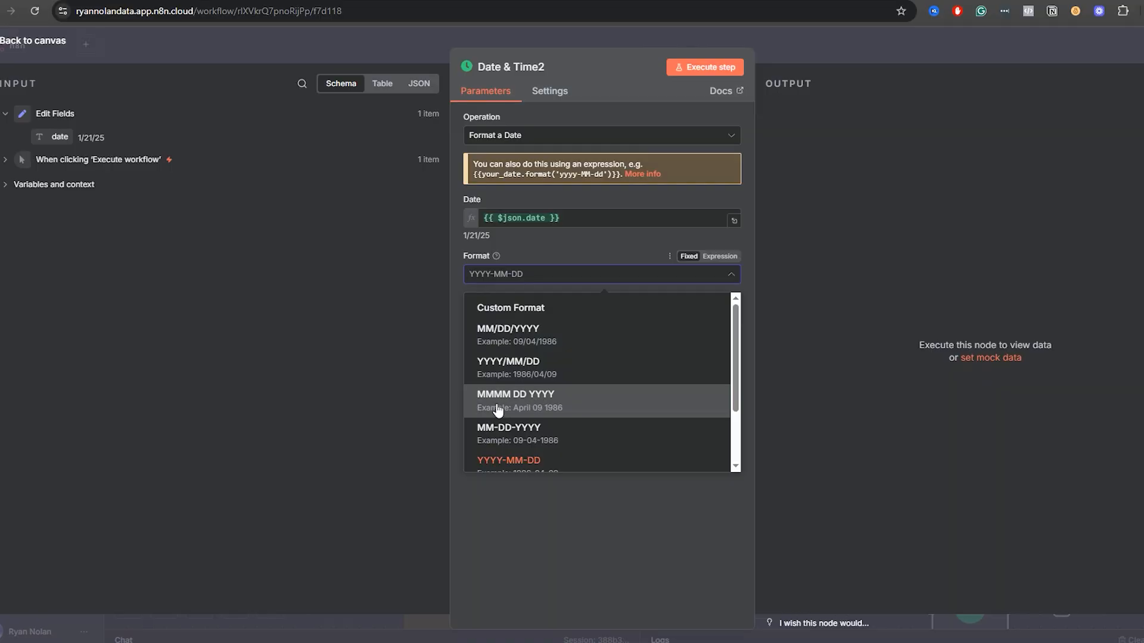
scroll(510, 404, "down", 3)
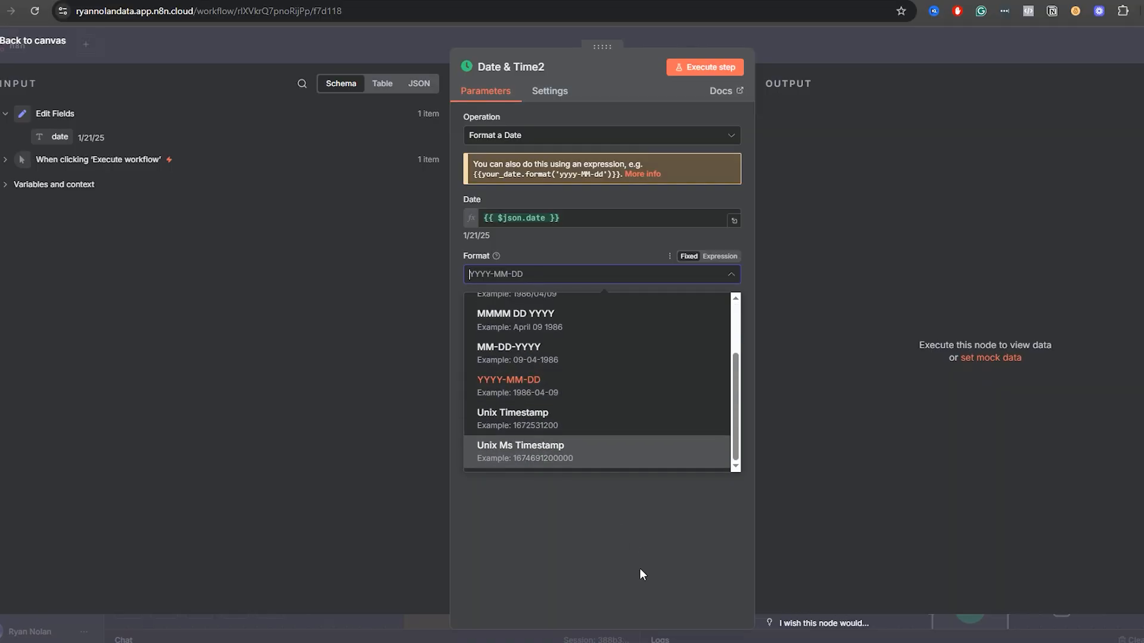
left_click(585, 548)
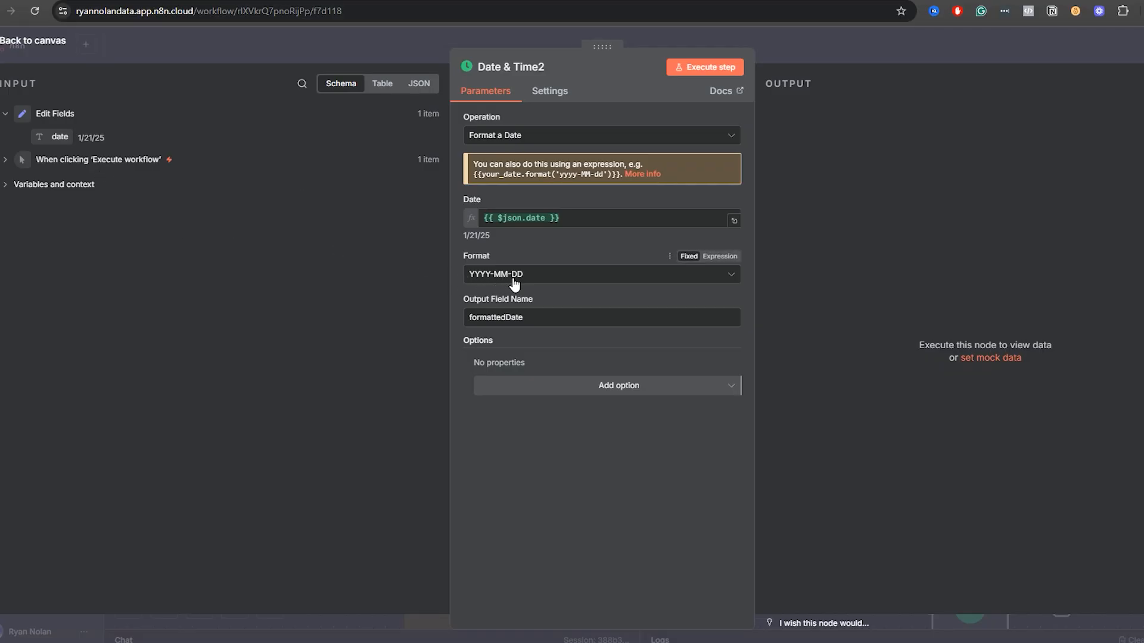
left_click(700, 70)
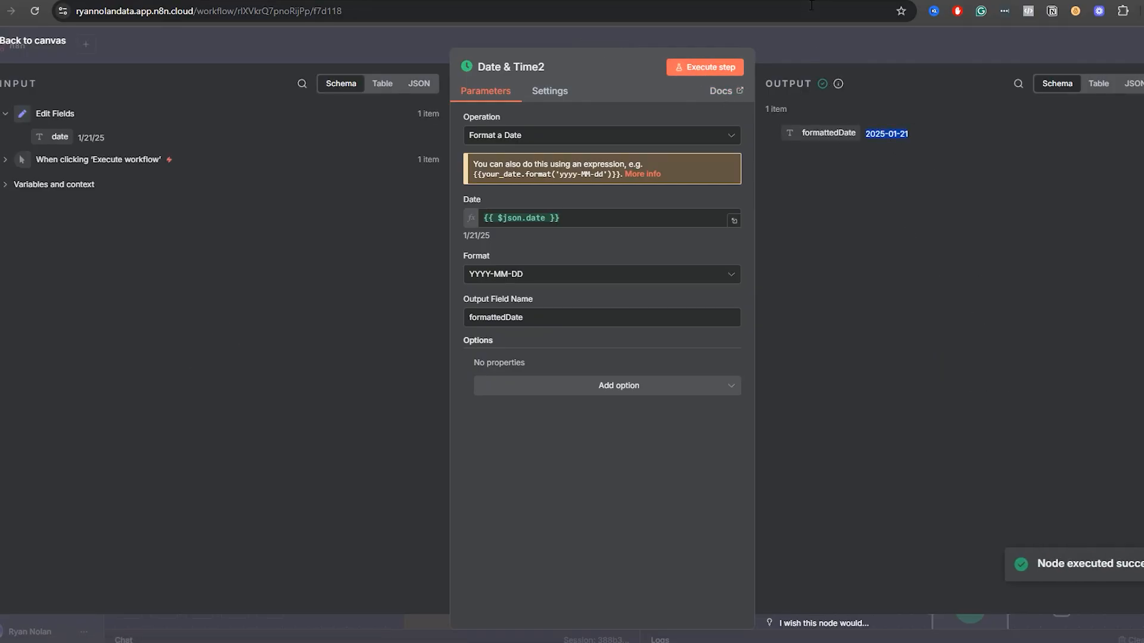
left_click(832, 45)
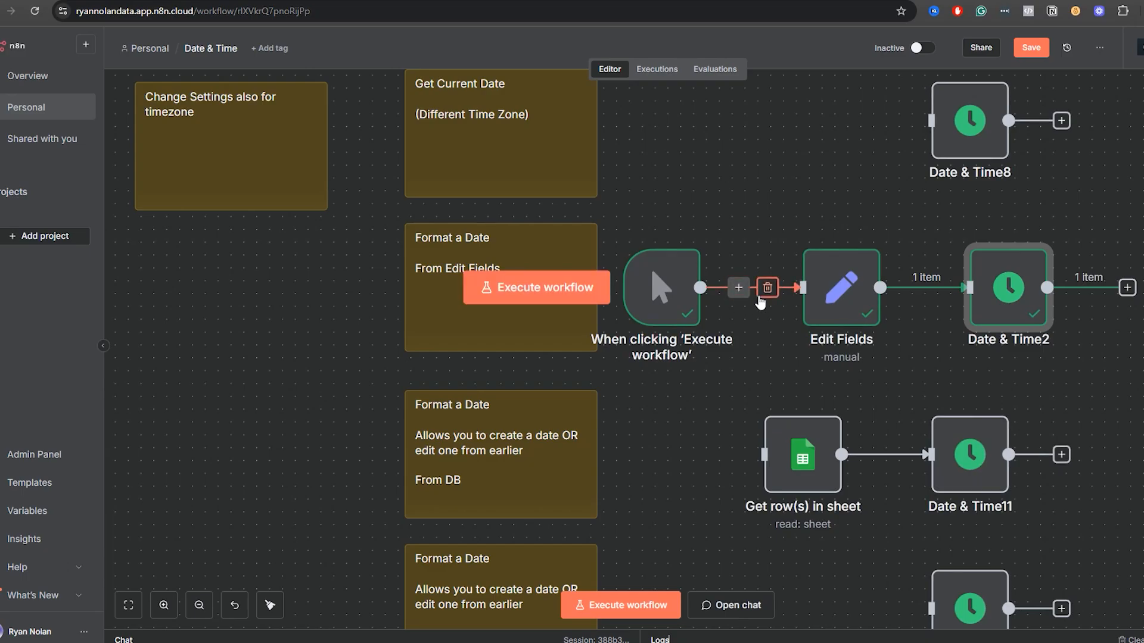
Disconnect the manual trigger from Edit Fields, move it down, shift Get row(s) in sheet and Date & Time11 aside, and connect it to Get row(s) in sheet.
left_click(768, 288)
left_click_drag(638, 272, 638, 439)
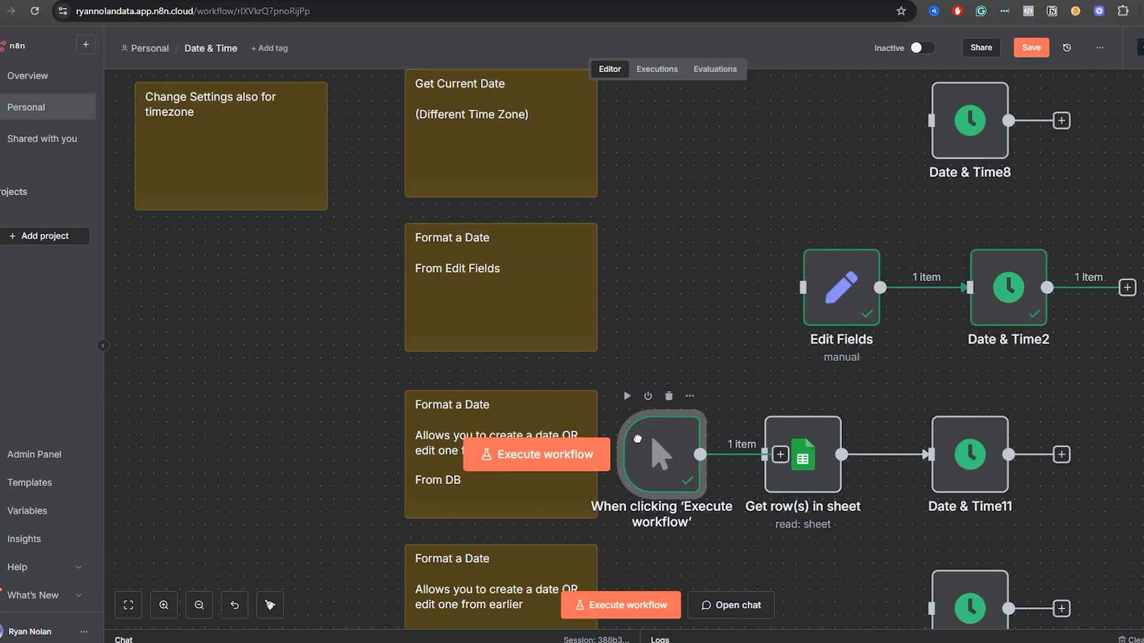
left_click_drag(1061, 517, 742, 386)
left_click_drag(788, 423, 839, 422)
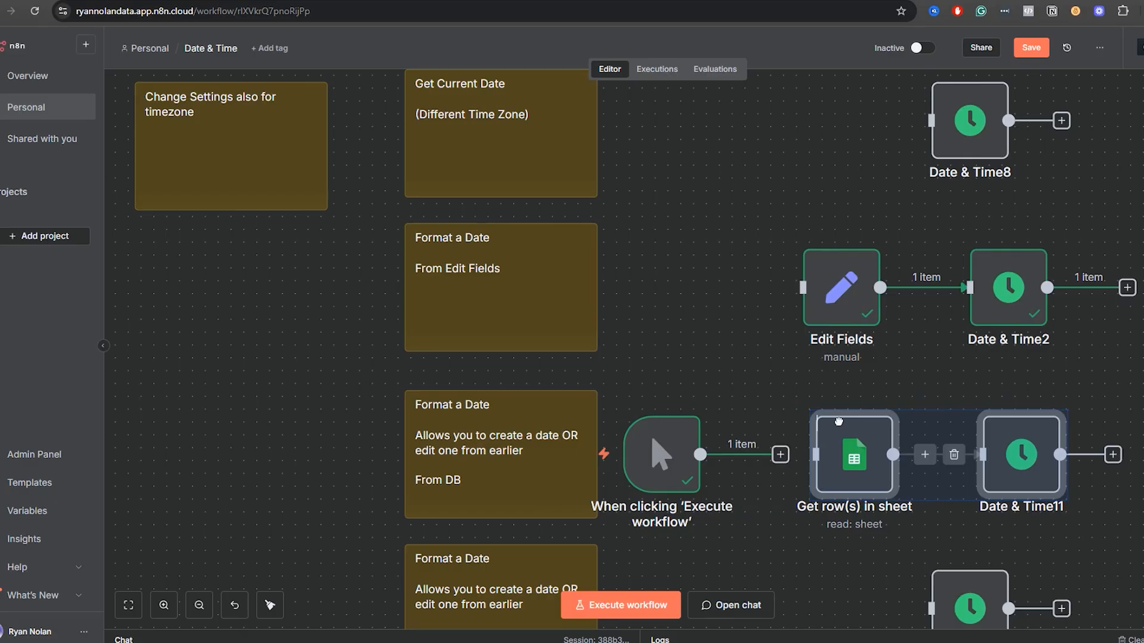
left_click(983, 385)
left_click_drag(983, 386, 882, 314)
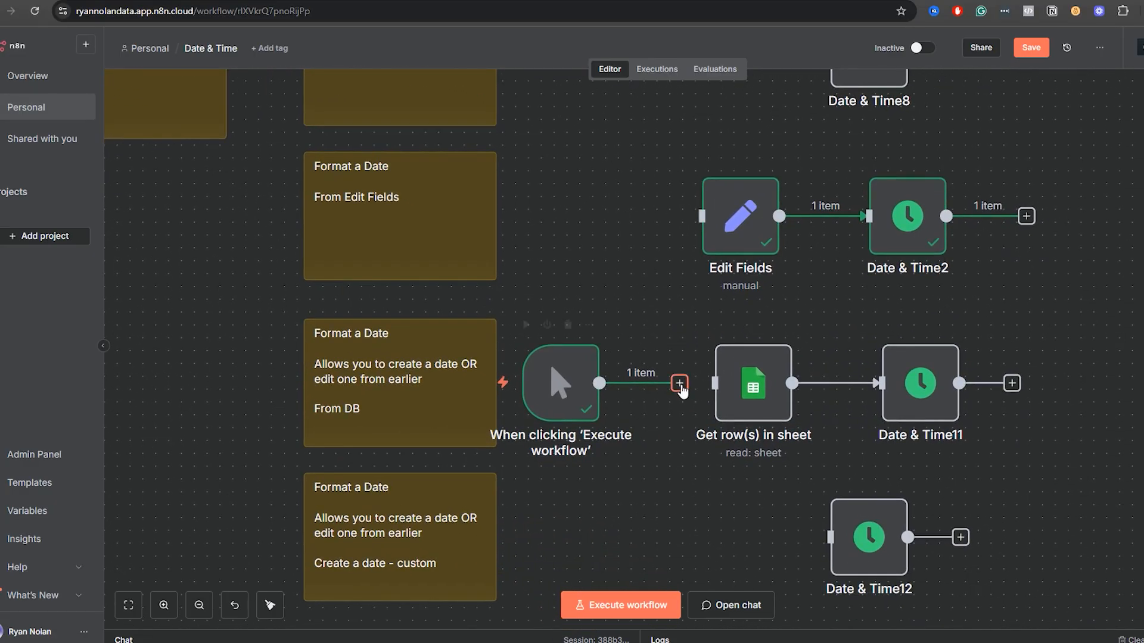
left_click_drag(681, 388, 714, 384)
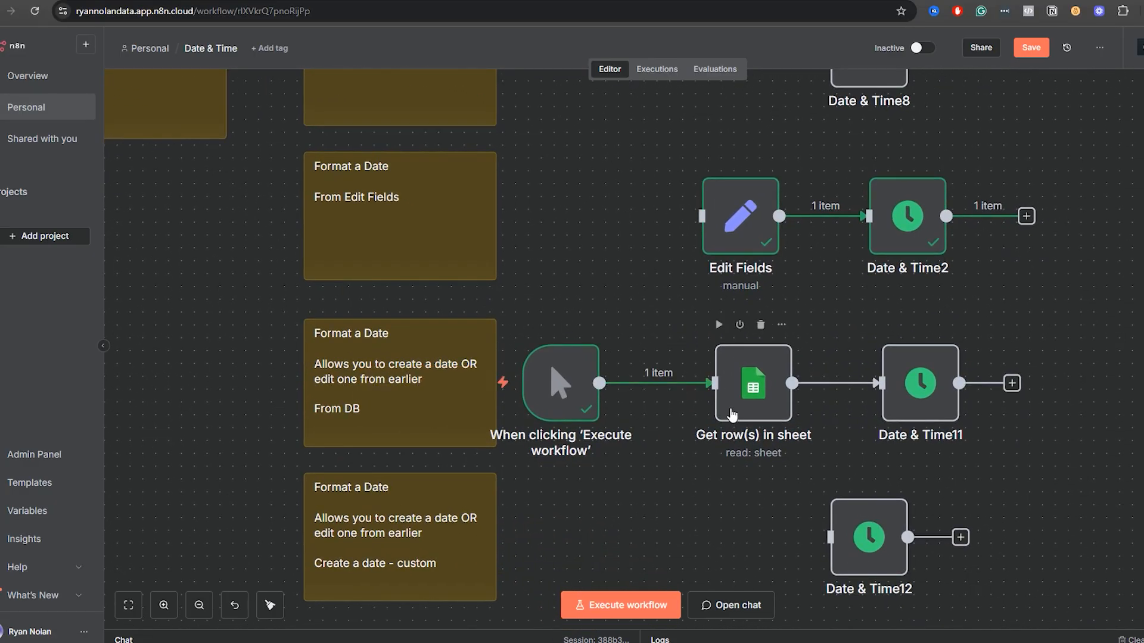
Open the Get row(s) in sheet node and its linked n8n dates test spreadsheet, and examine the date and date2 values.
left_click(732, 415)
double_click(731, 412)
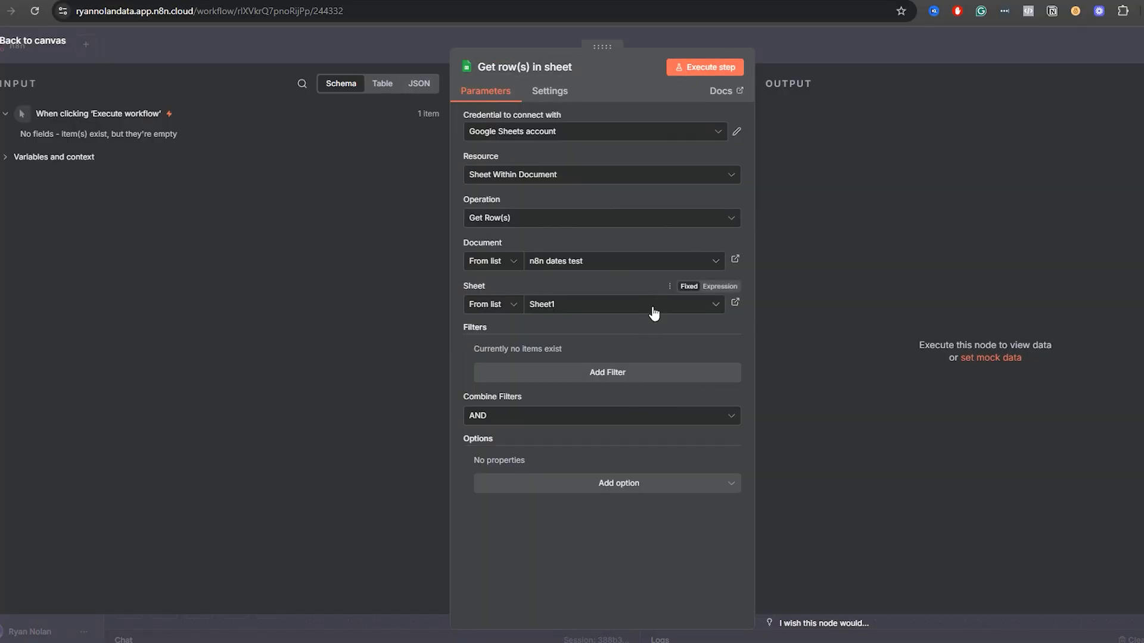
left_click(735, 260)
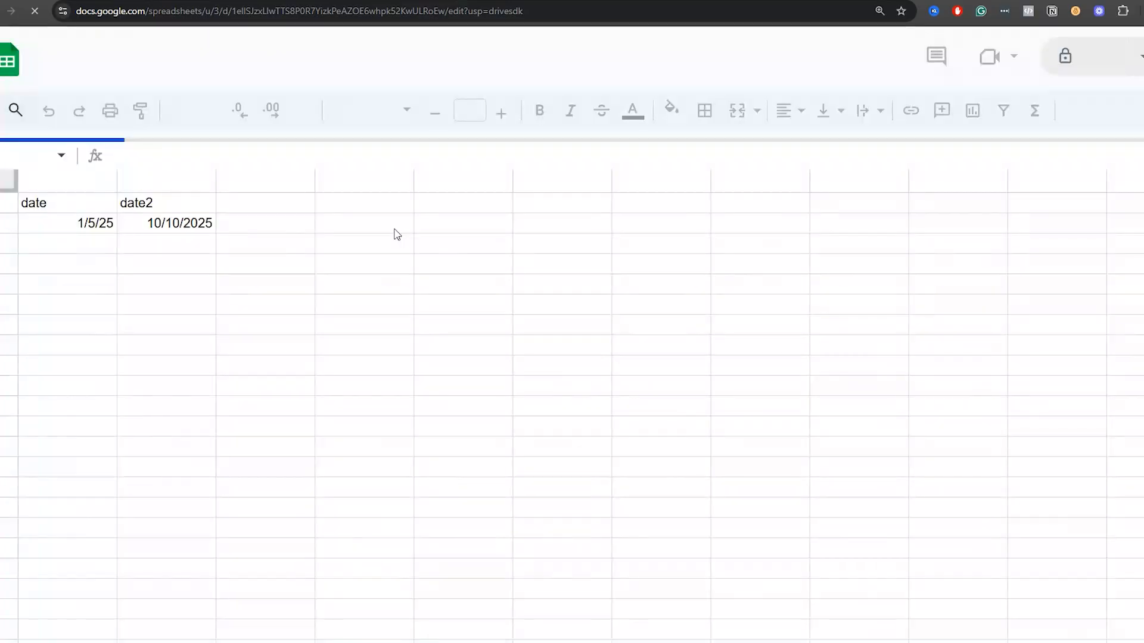
left_click(62, 225)
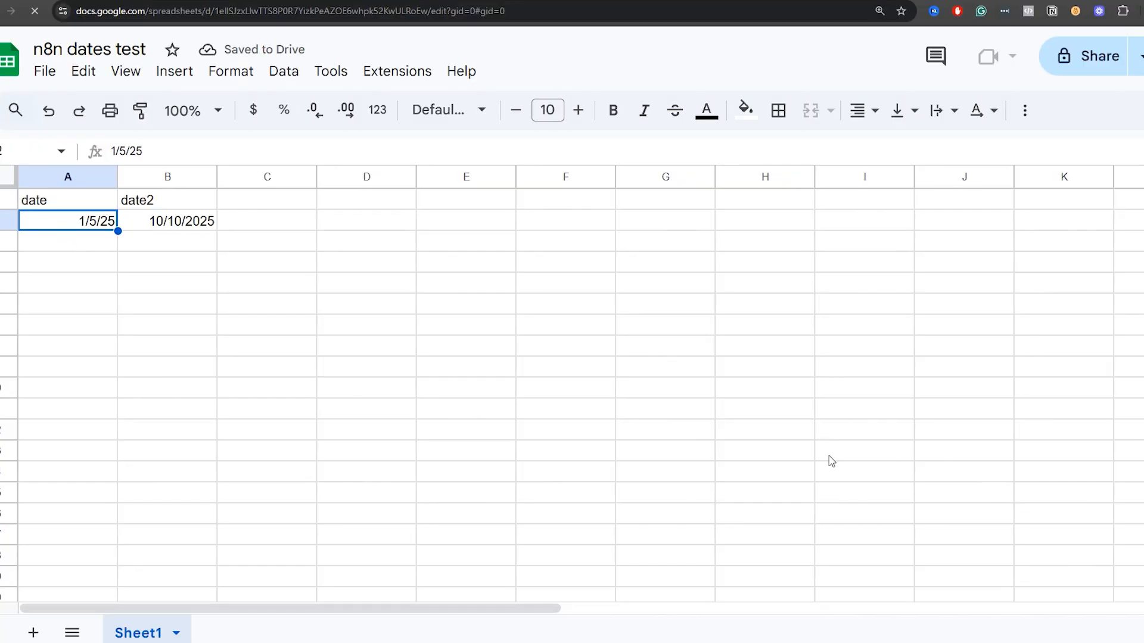
left_click(187, 216)
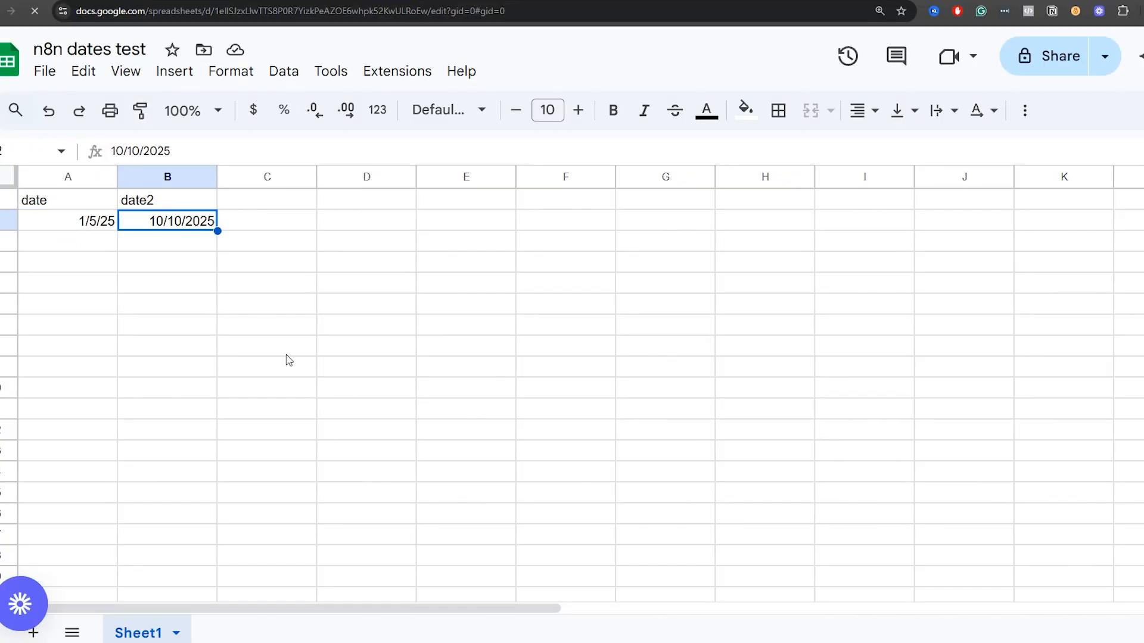
Return to the Get row(s) in sheet node in n8n and execute it to fetch the sheet's dates.
left_click(45, 1)
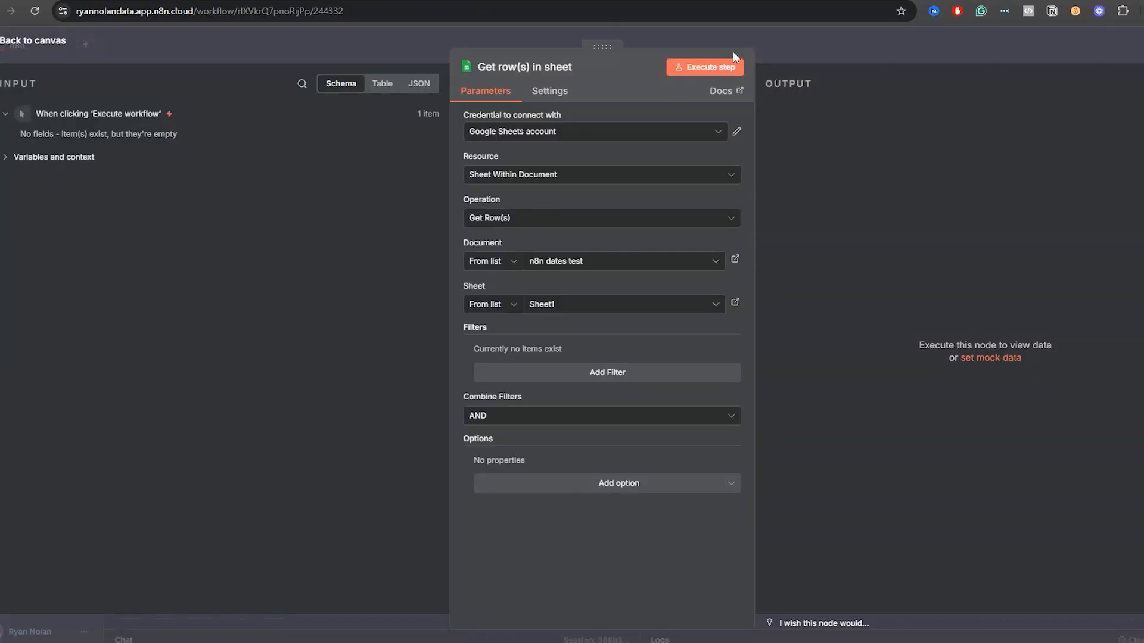
left_click(703, 67)
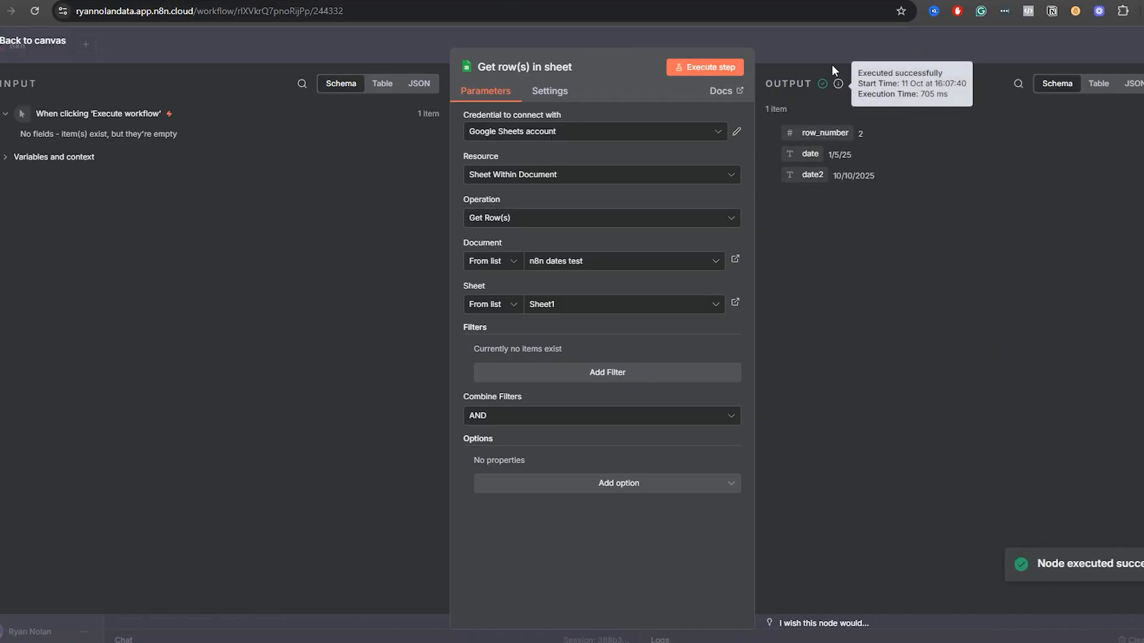
left_click(808, 50)
Set the Format of Date & Time11 to MMMM DD YYYY and execute the step on the sheet's date.
double_click(898, 412)
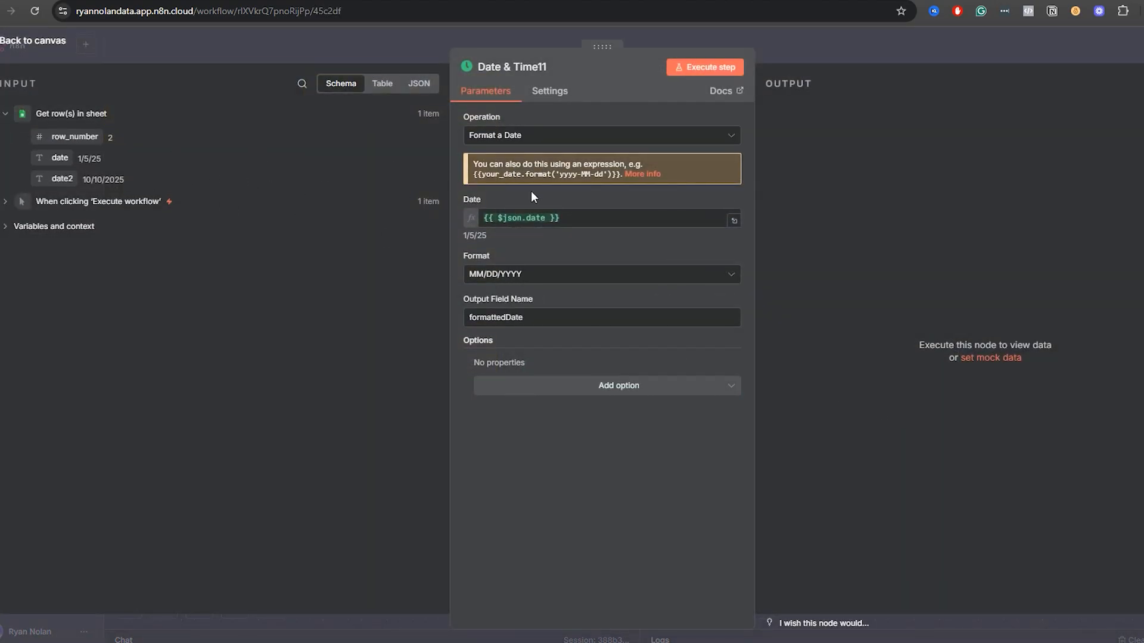
left_click(511, 275)
scroll(534, 385, "down", 2)
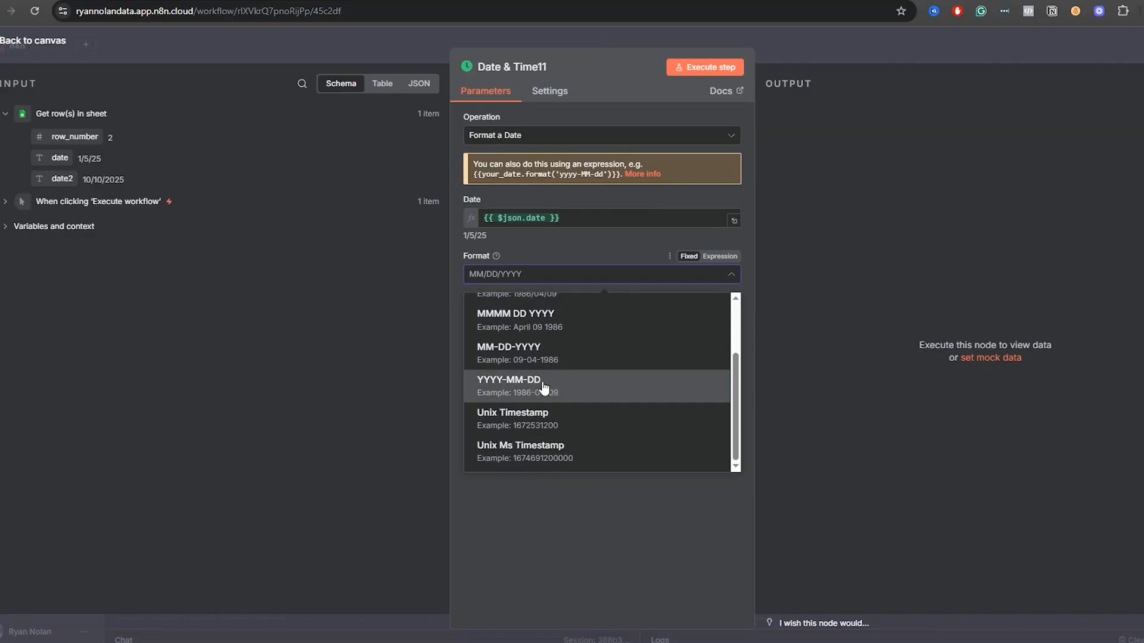
left_click(524, 319)
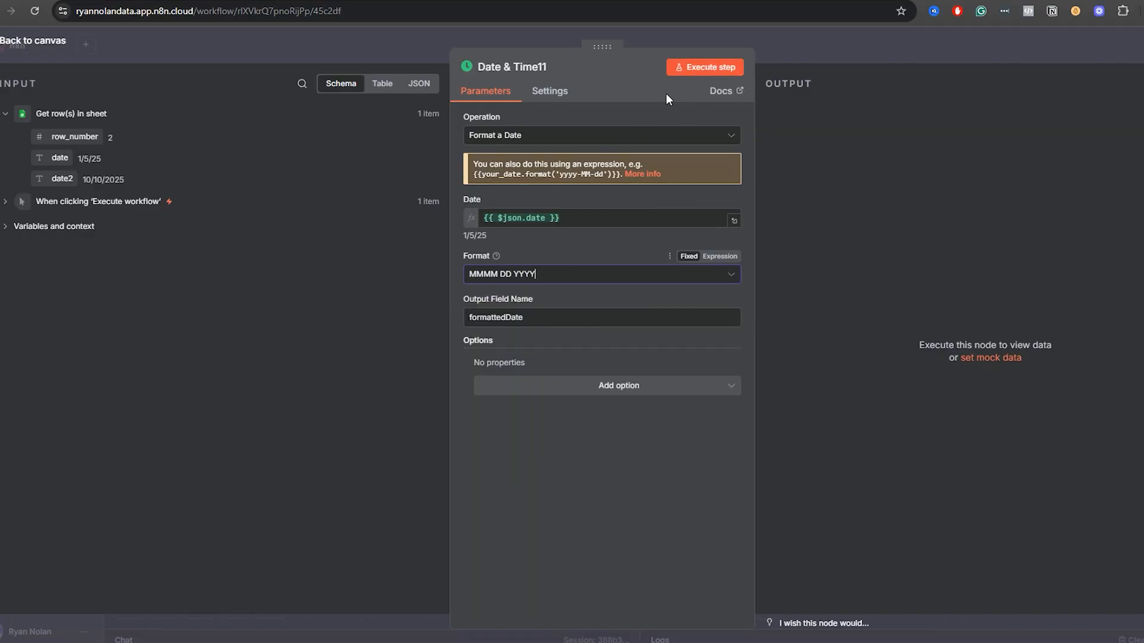
left_click(715, 67)
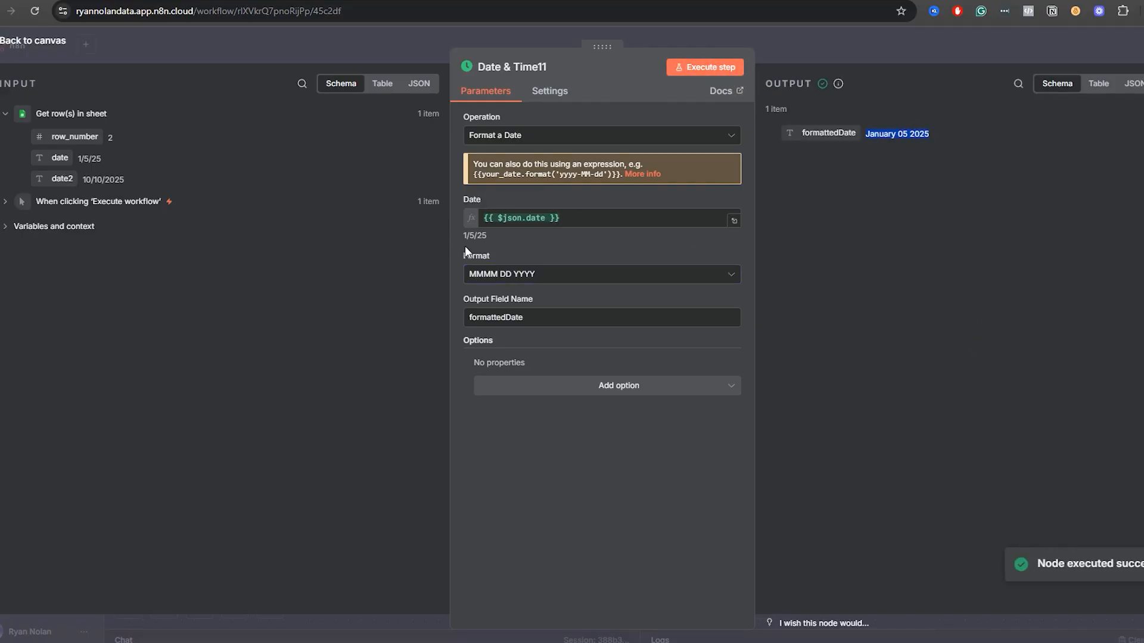
left_click(864, 48)
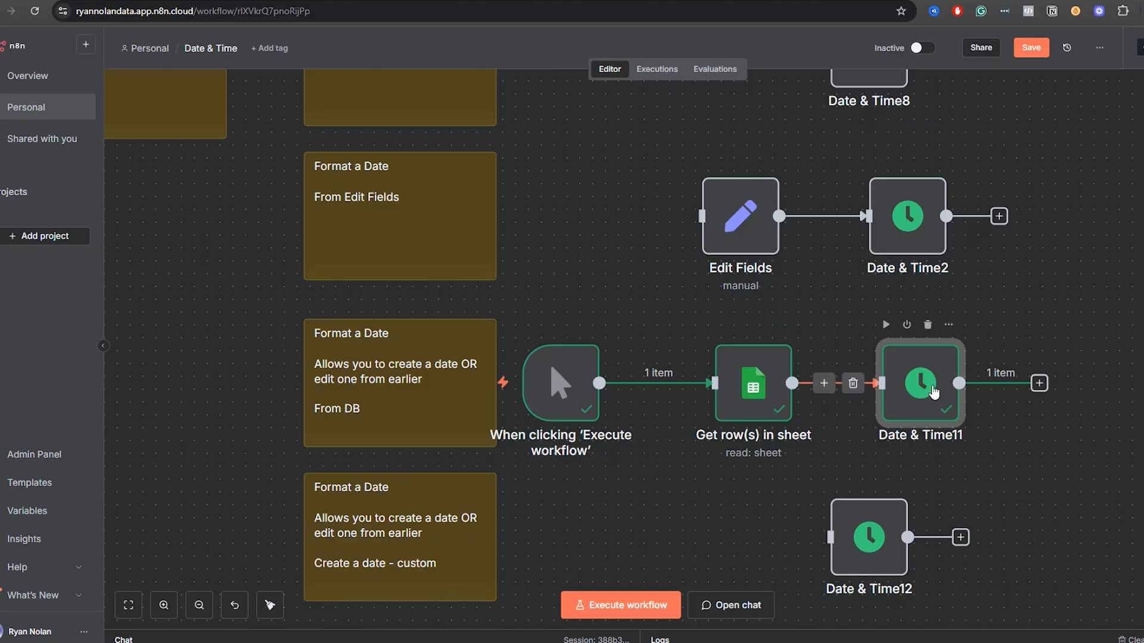
Reopen the Date & Time11 node and review its date mapping, format and output.
scroll(1025, 446, "down", 3)
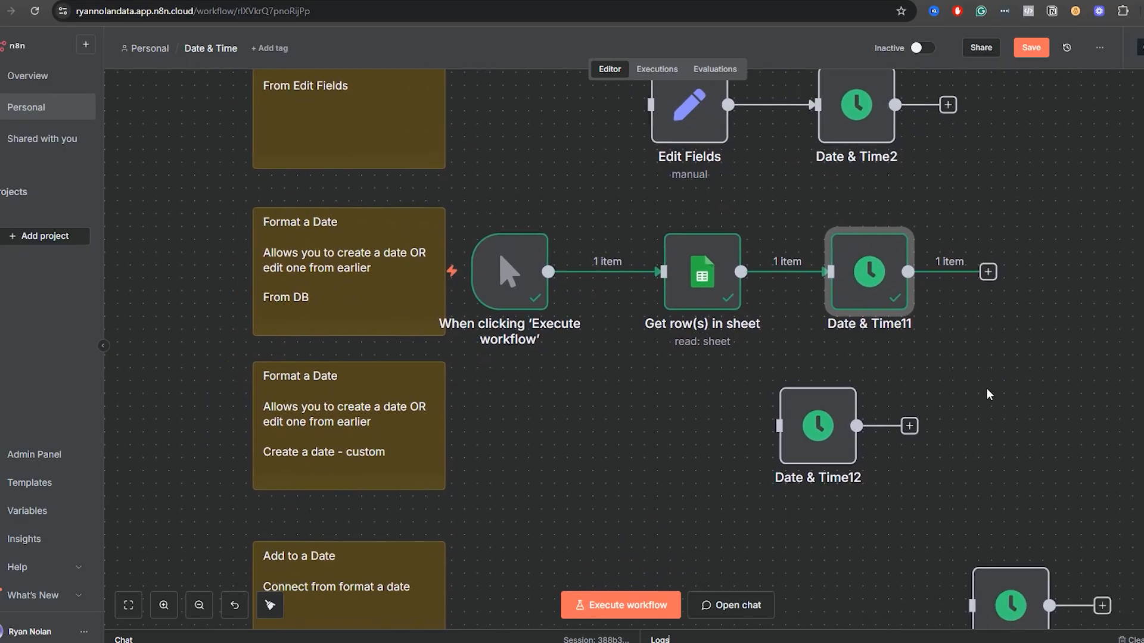
double_click(859, 279)
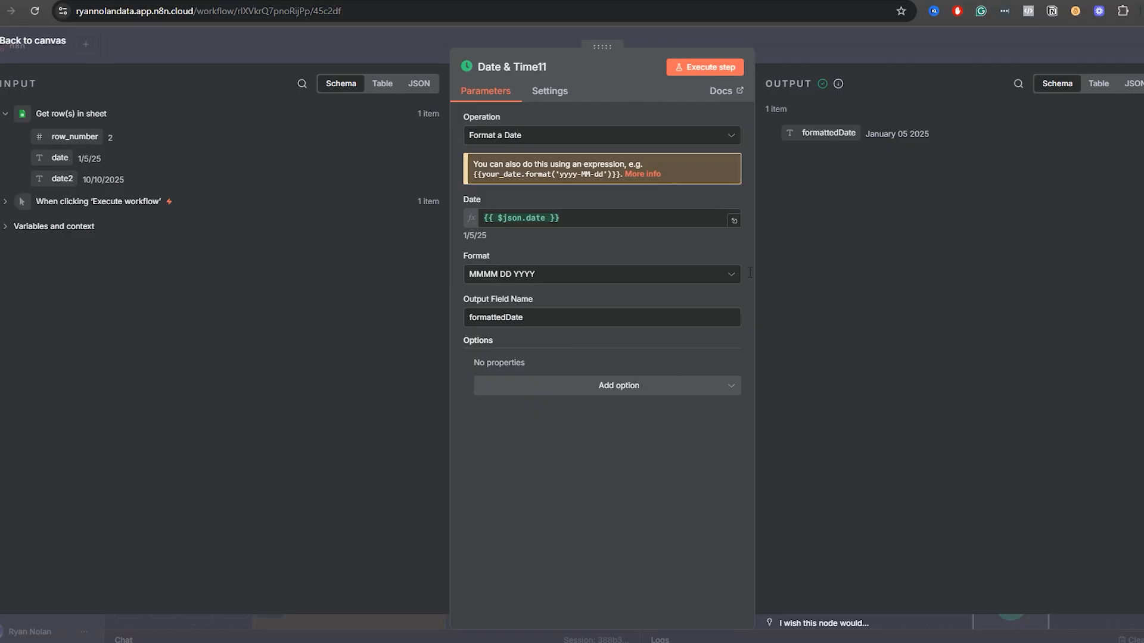
left_click(911, 53)
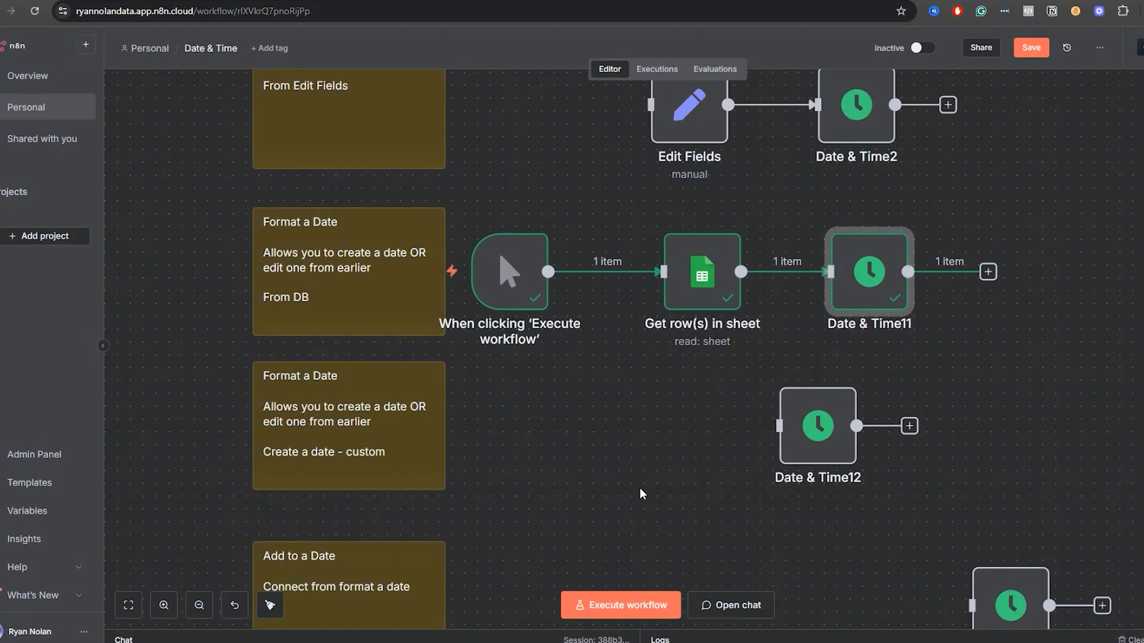
Move the Get row(s) in sheet connection from Date & Time11 to Date & Time12 and open Date & Time12.
scroll(636, 394, "down", 3)
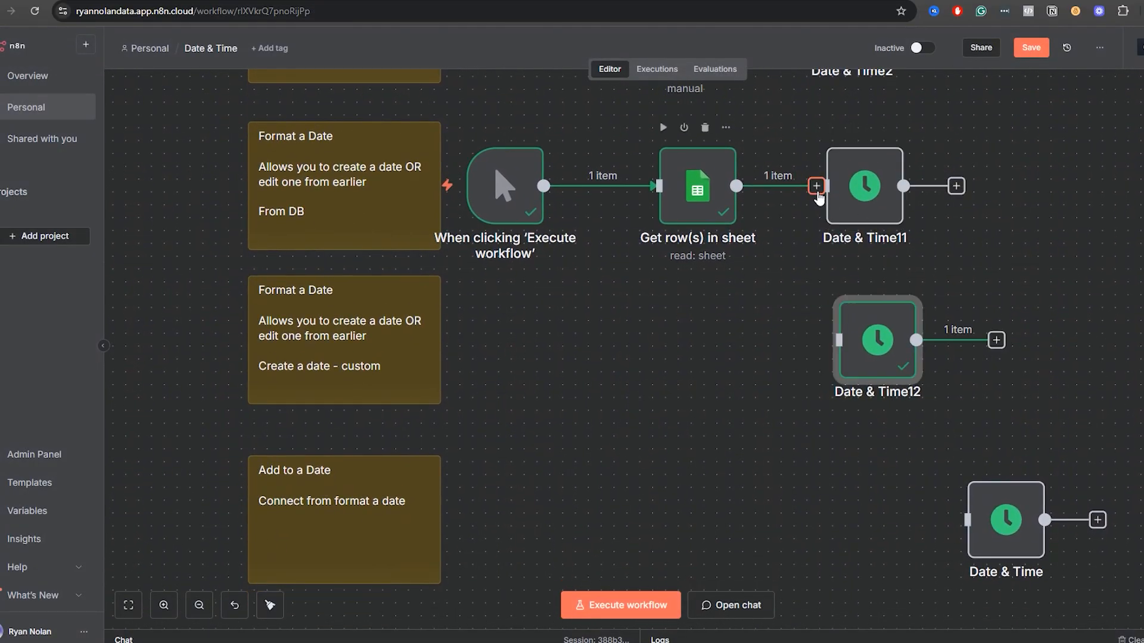
left_click_drag(825, 186, 793, 287)
double_click(860, 314)
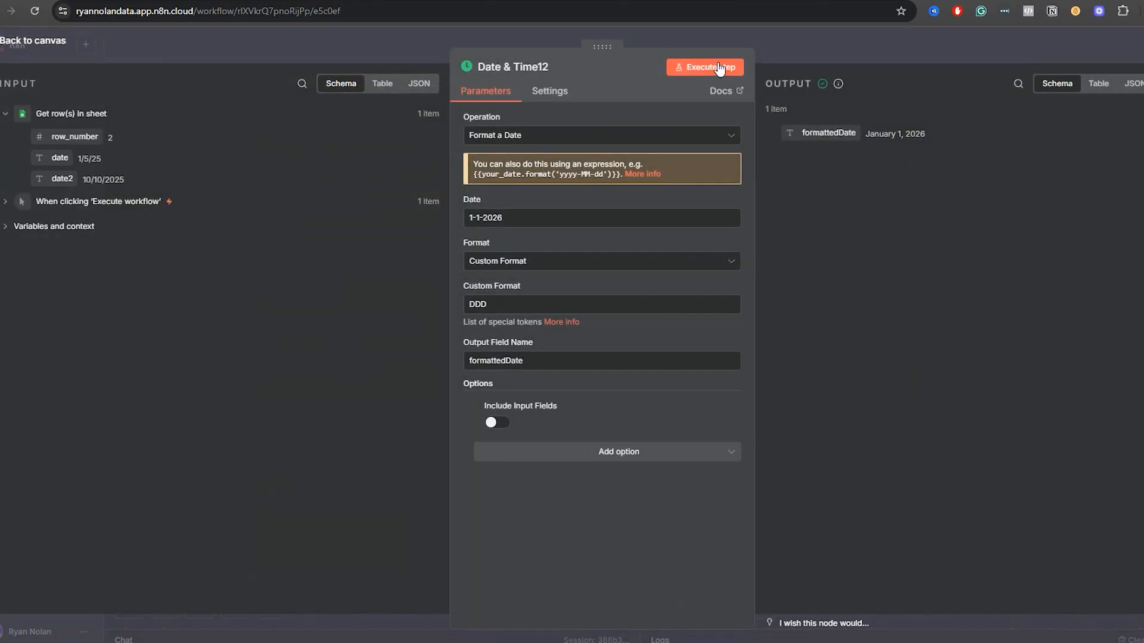
Replace the fixed date in Date & Time12 with the sheet's date field, {{ $json.date }}.
triple_click(507, 218)
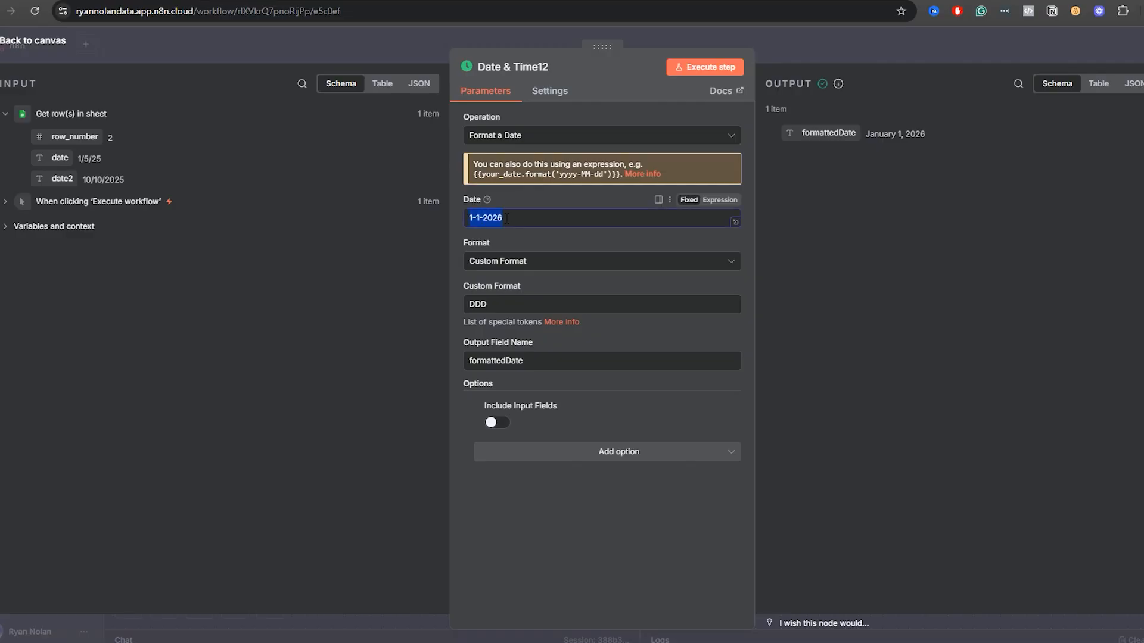
key("BackSpace")
left_click_drag(60, 158, 530, 224)
left_click(581, 542)
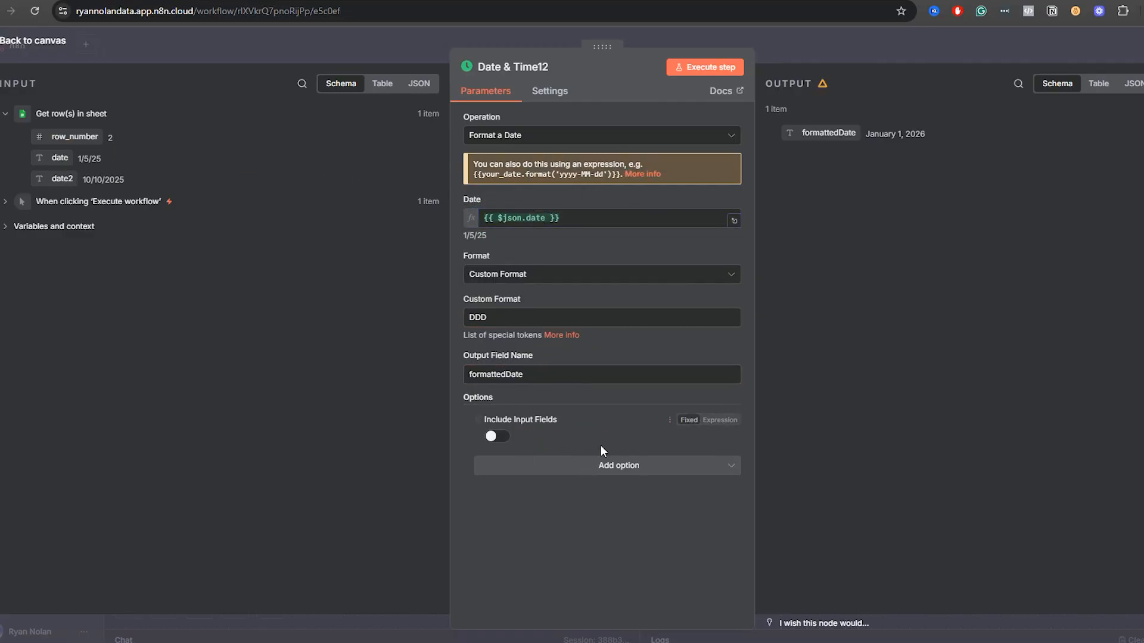
Remove and re-add the Include Input Fields option in Date & Time12, turn it on and execute the step.
left_click(479, 420)
left_click(569, 446)
left_click(523, 477)
left_click(498, 438)
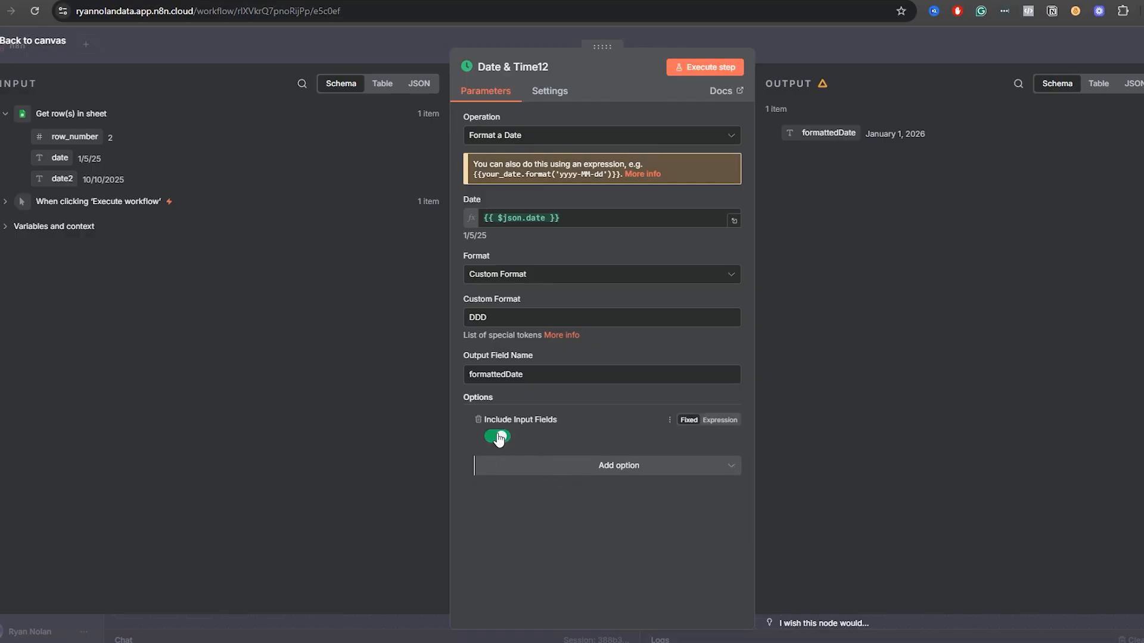
left_click(705, 67)
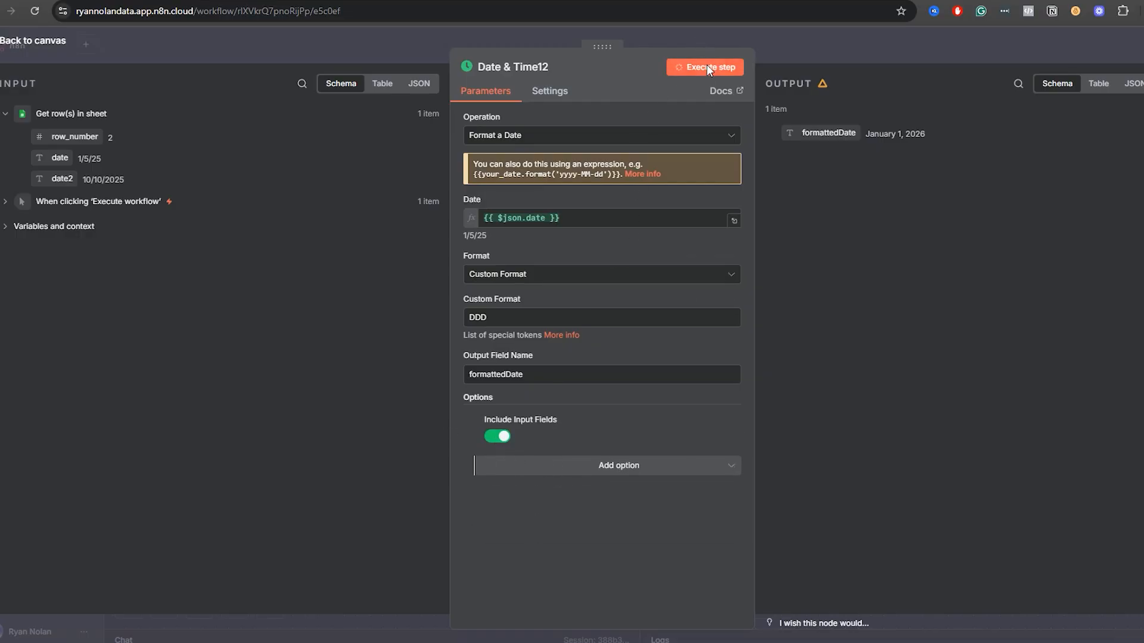
left_click(910, 44)
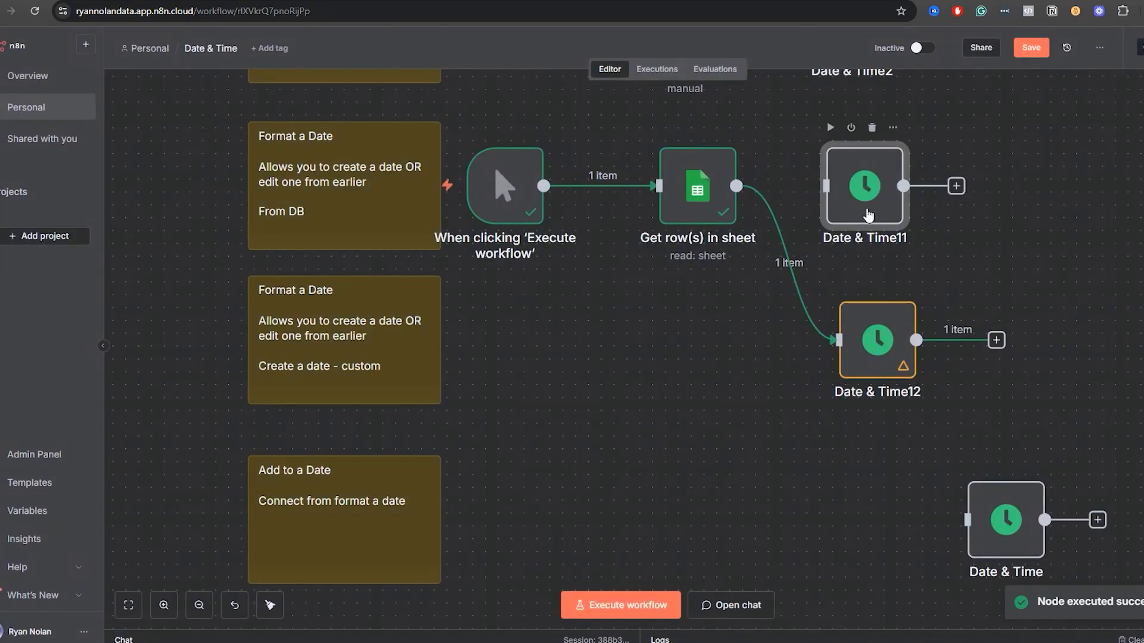
Look over the unconnected Date & Time11 node, and review the Format and Custom Format settings in Date & Time12.
double_click(868, 213)
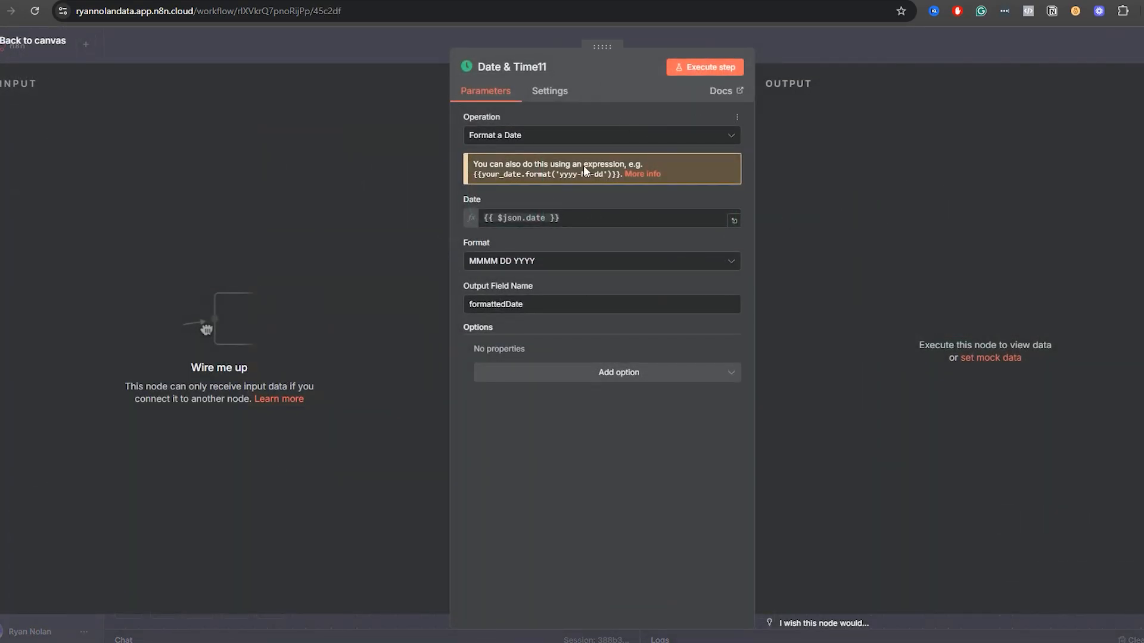
left_click(814, 39)
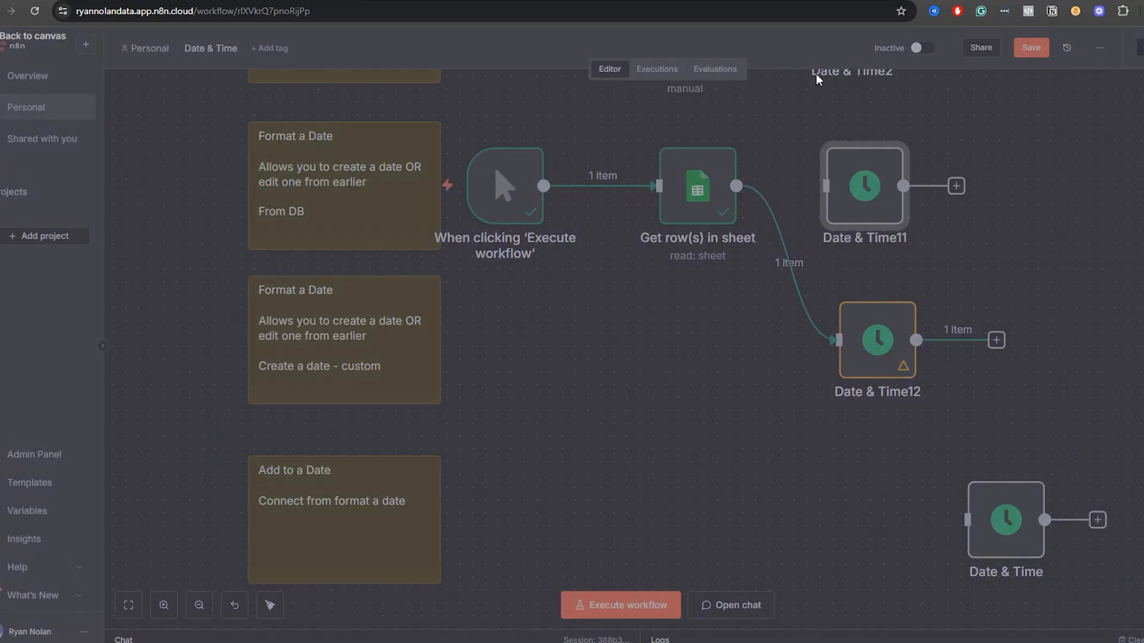
double_click(892, 366)
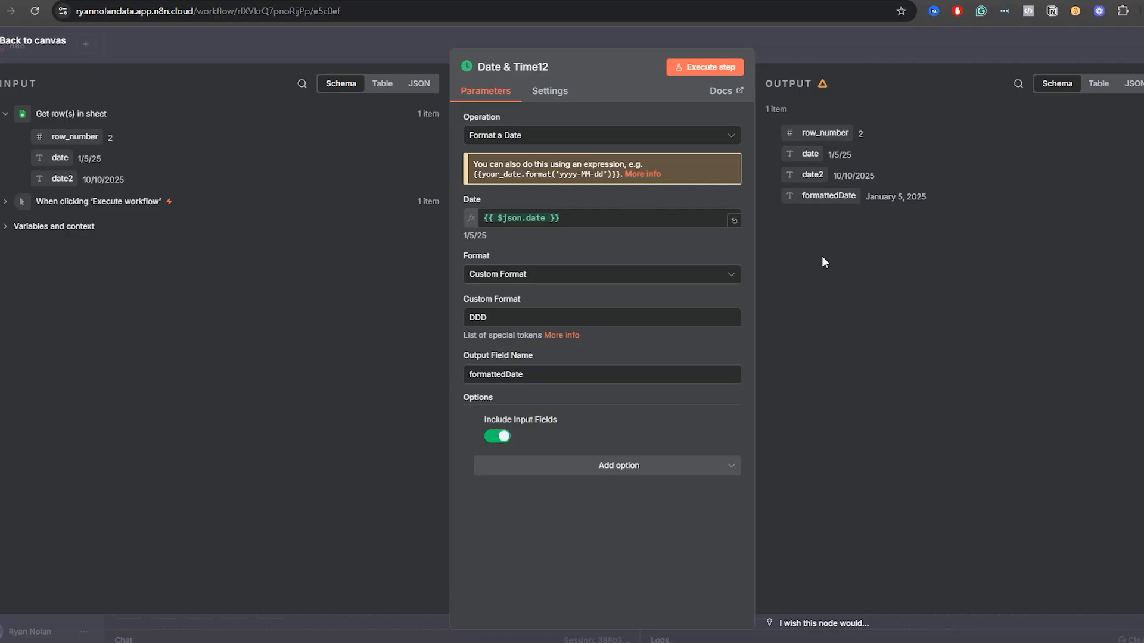
left_click(505, 280)
left_click(516, 310)
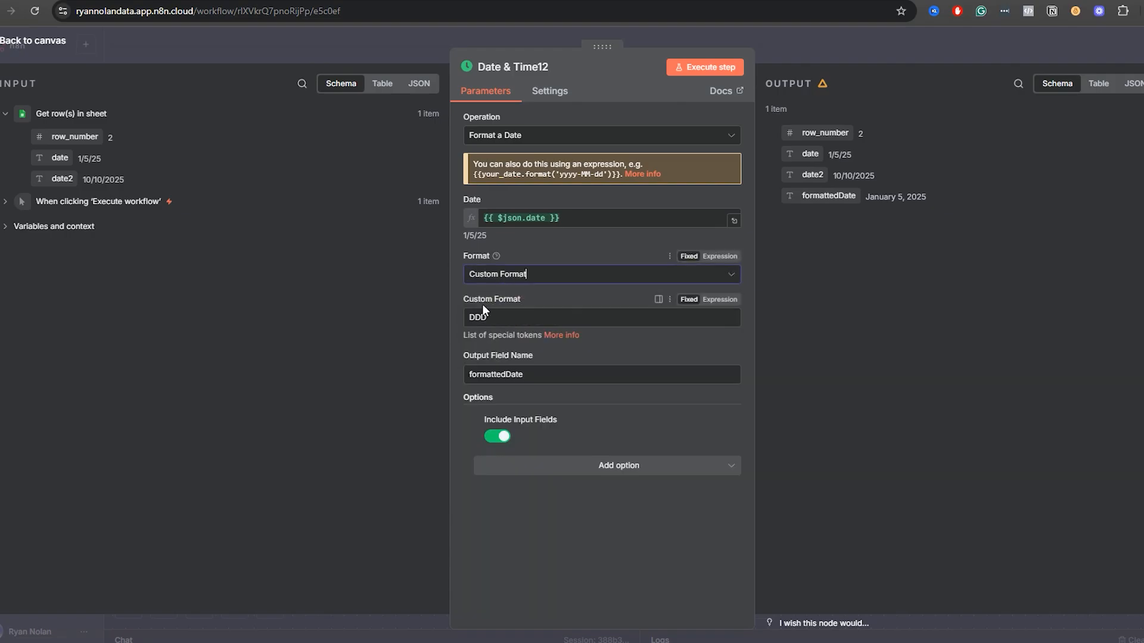
left_click_drag(539, 301, 465, 303)
left_click(614, 334)
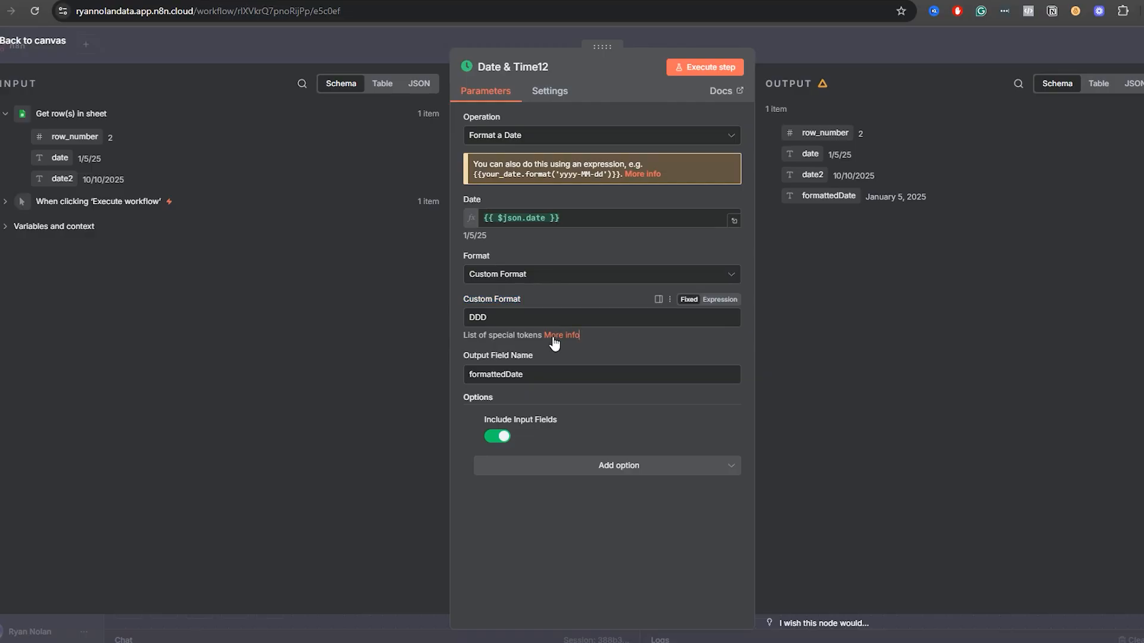
Open the list of special tokens linked from Custom Format and examine the Luxon table's zone, month, time and verbose date tokens.
left_click(553, 336)
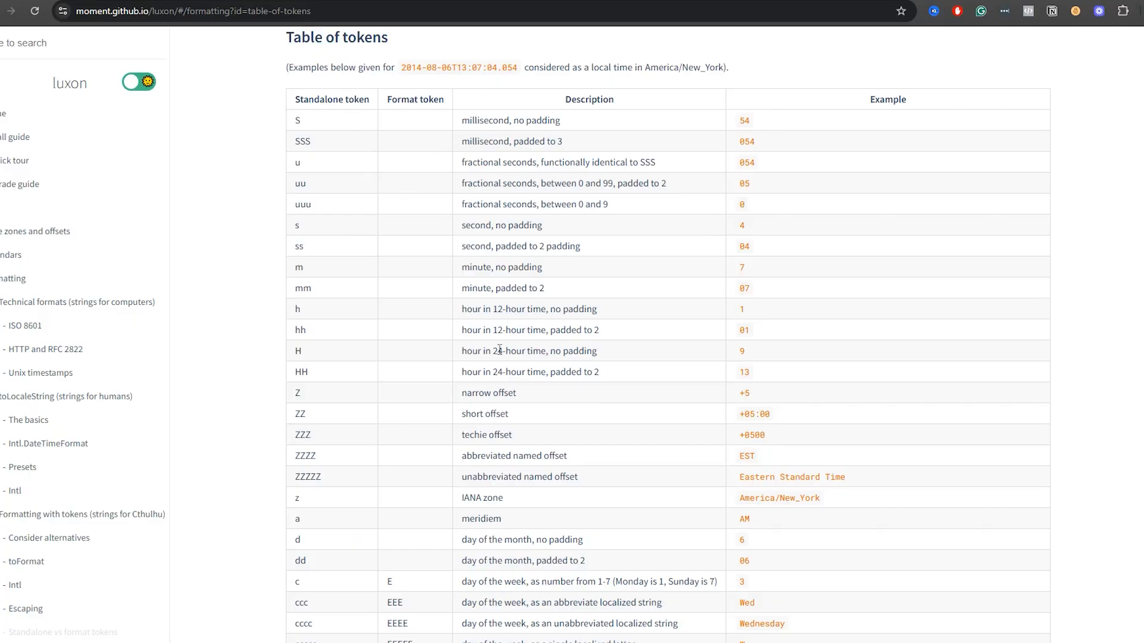
scroll(499, 351, "down", 2)
left_click_drag(504, 368, 462, 368)
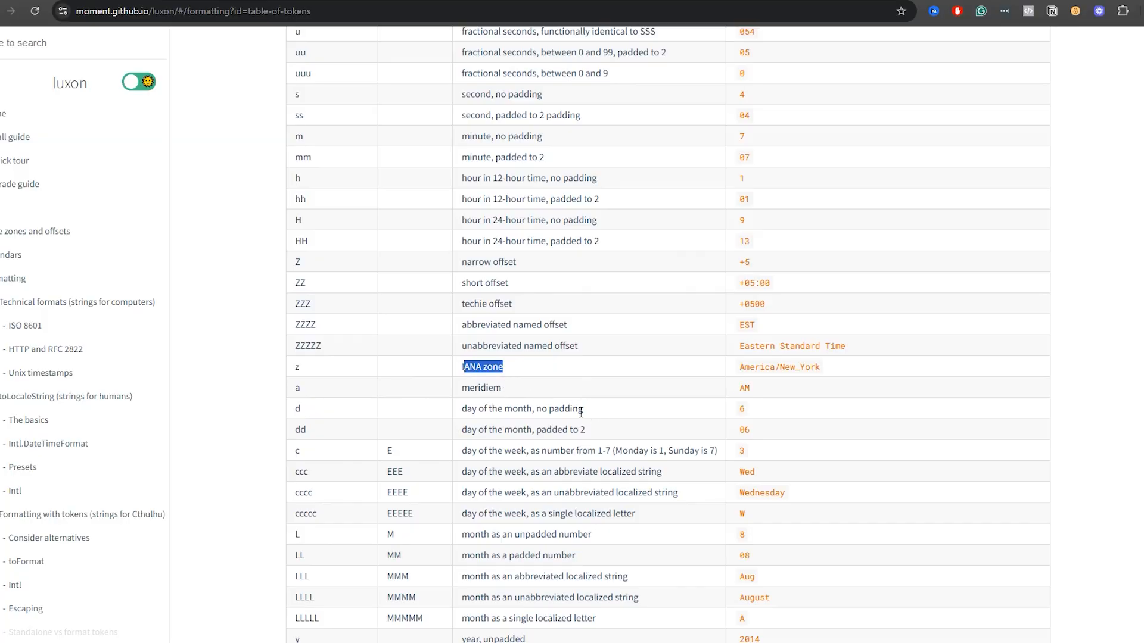
scroll(494, 429, "down", 3)
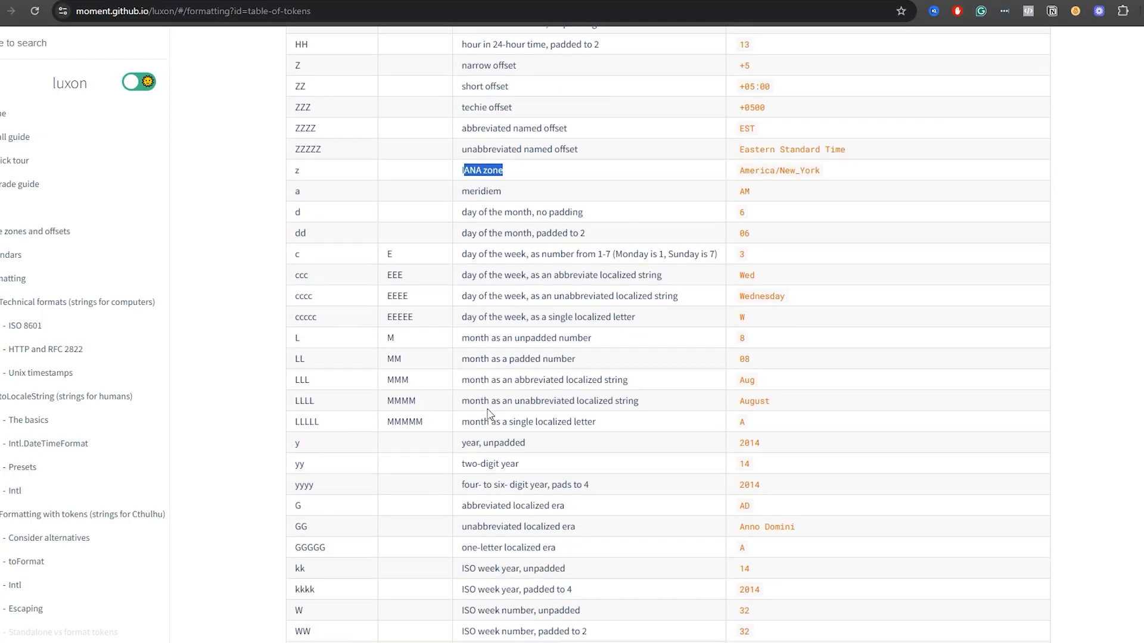
left_click_drag(462, 380, 621, 382)
scroll(609, 395, "down", 9)
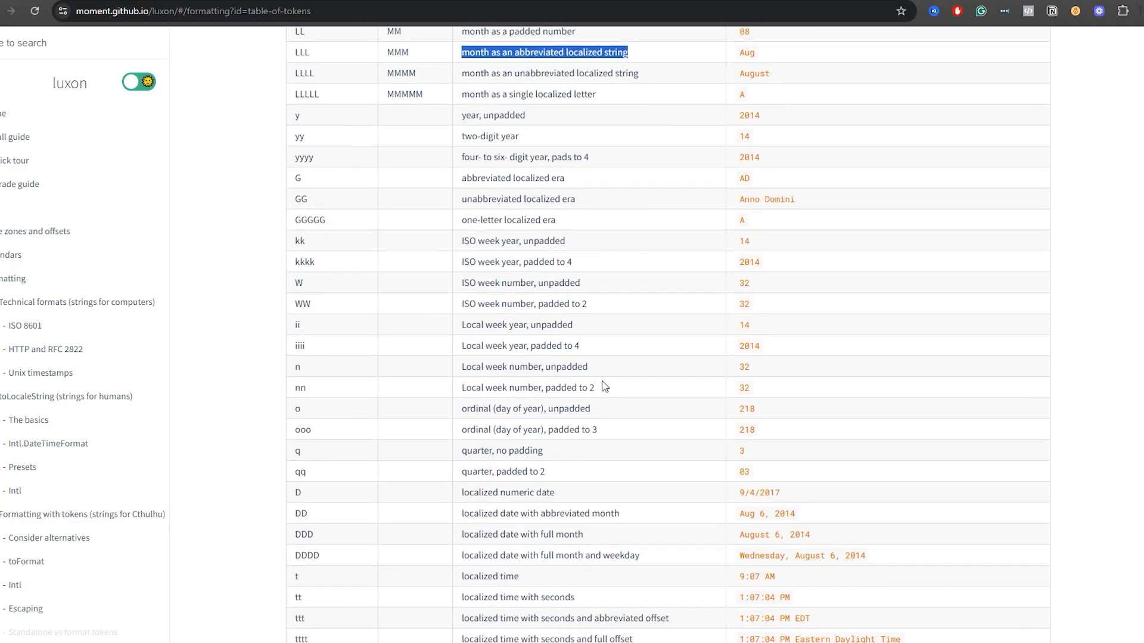
left_click_drag(903, 377, 742, 377)
scroll(722, 383, "down", 1)
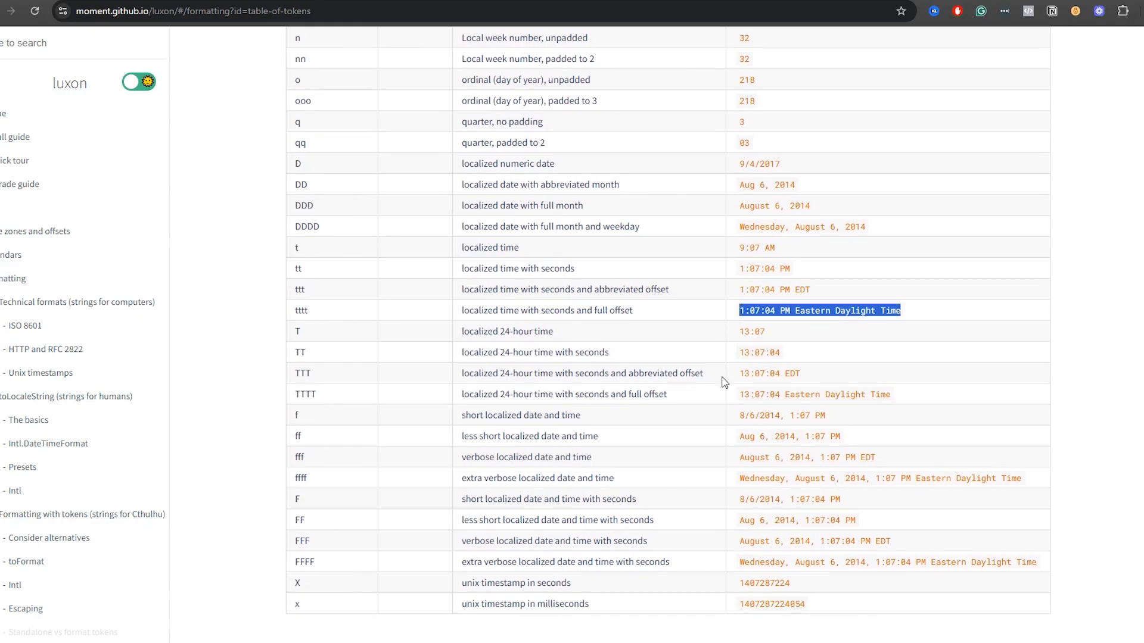
left_click(1022, 480)
left_click_drag(1022, 480, 741, 484)
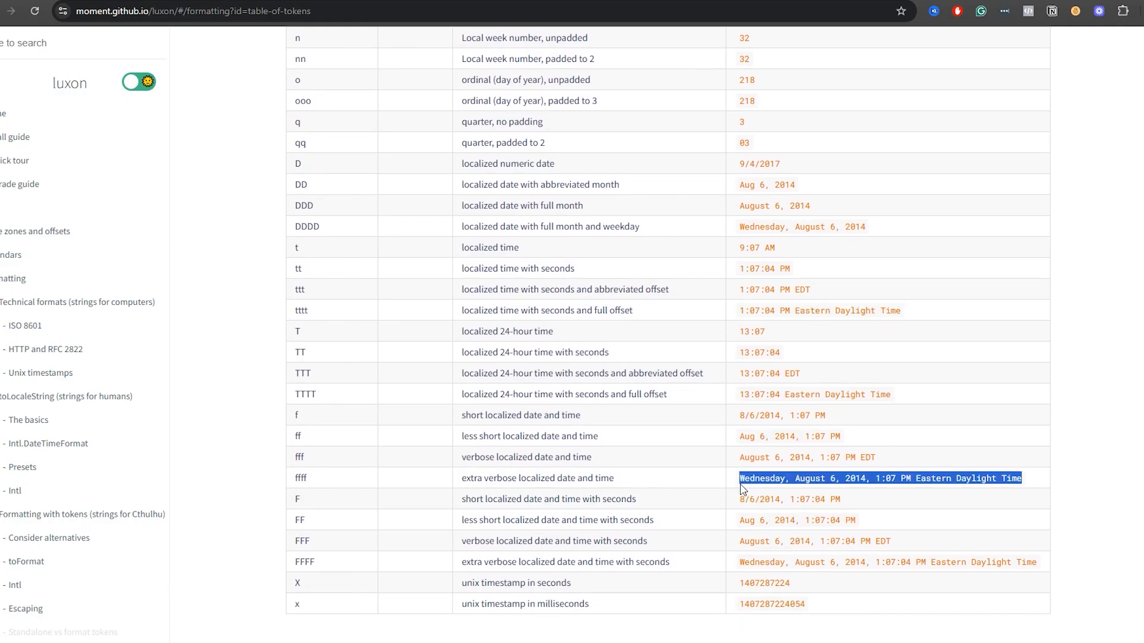
Copy the extra verbose date and time token ffff into the Custom Format of Date & Time12 and execute the step.
double_click(301, 482)
key("ctrl+c")
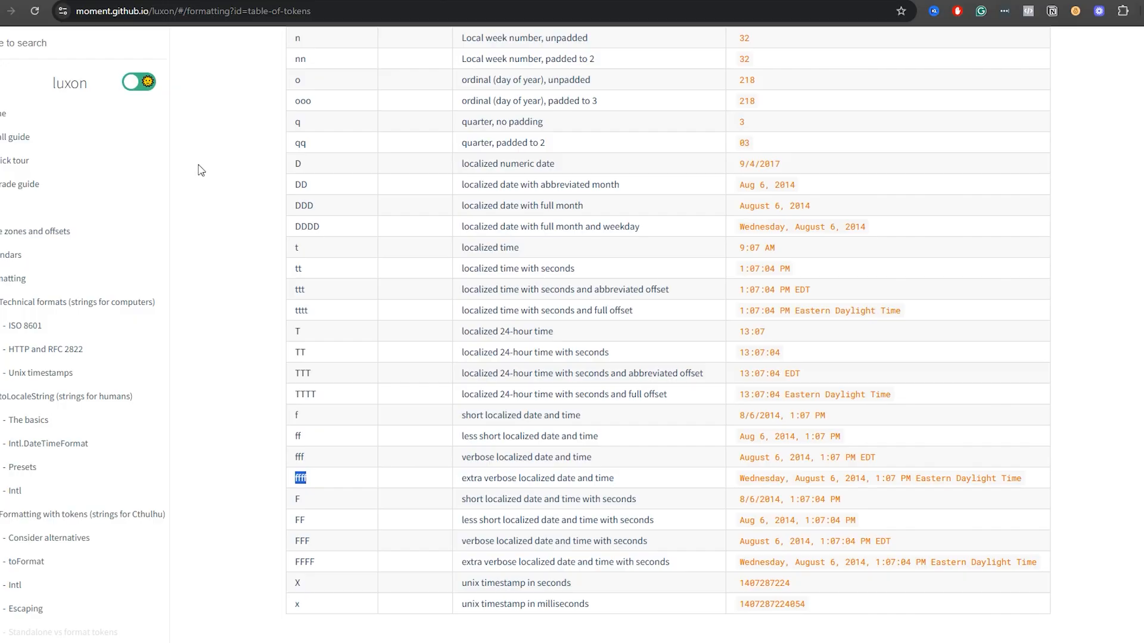
left_click(40, 1)
double_click(504, 318)
key("ctrl+a")
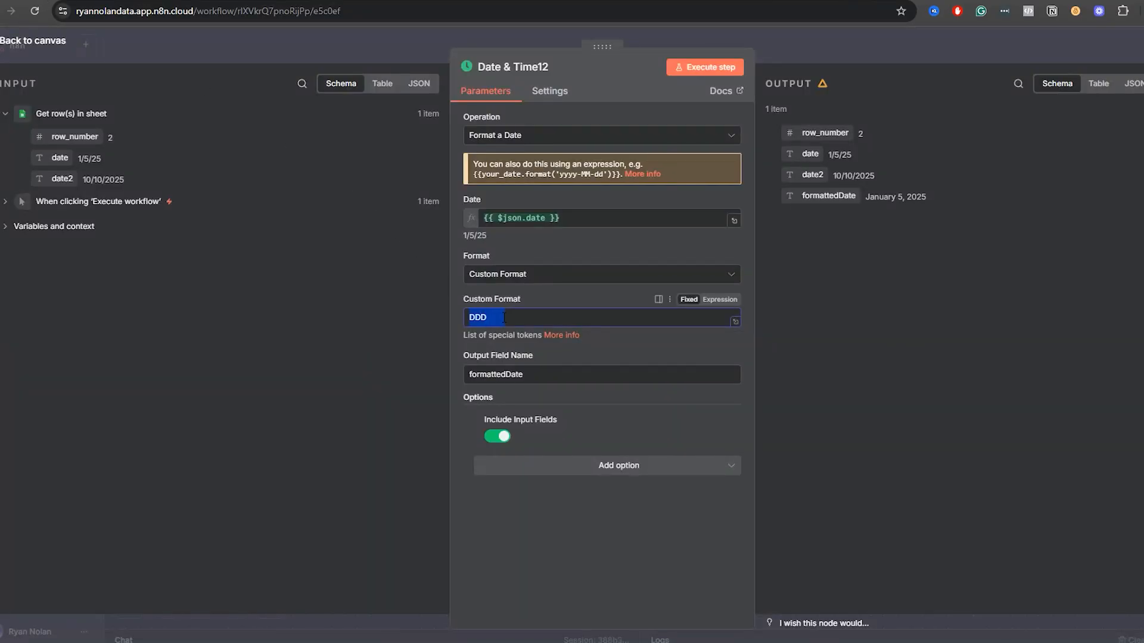
key("ctrl+v")
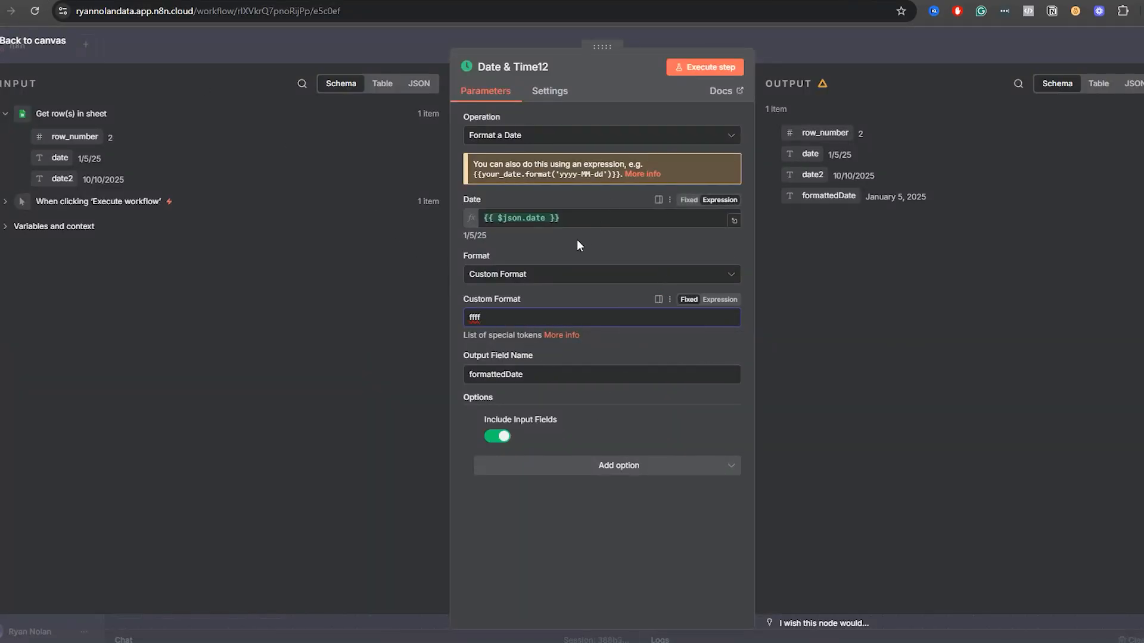
left_click(705, 71)
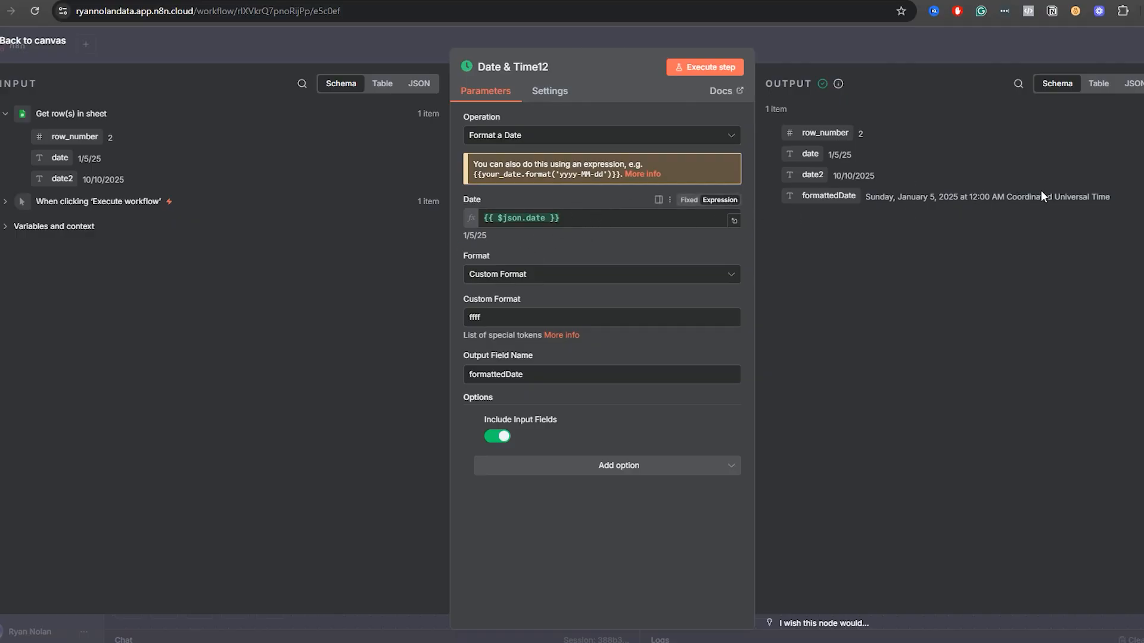
Highlight the formattedDate value in the output of Date & Time12 to review its weekday, date, time and zone.
left_click_drag(1131, 212, 863, 204)
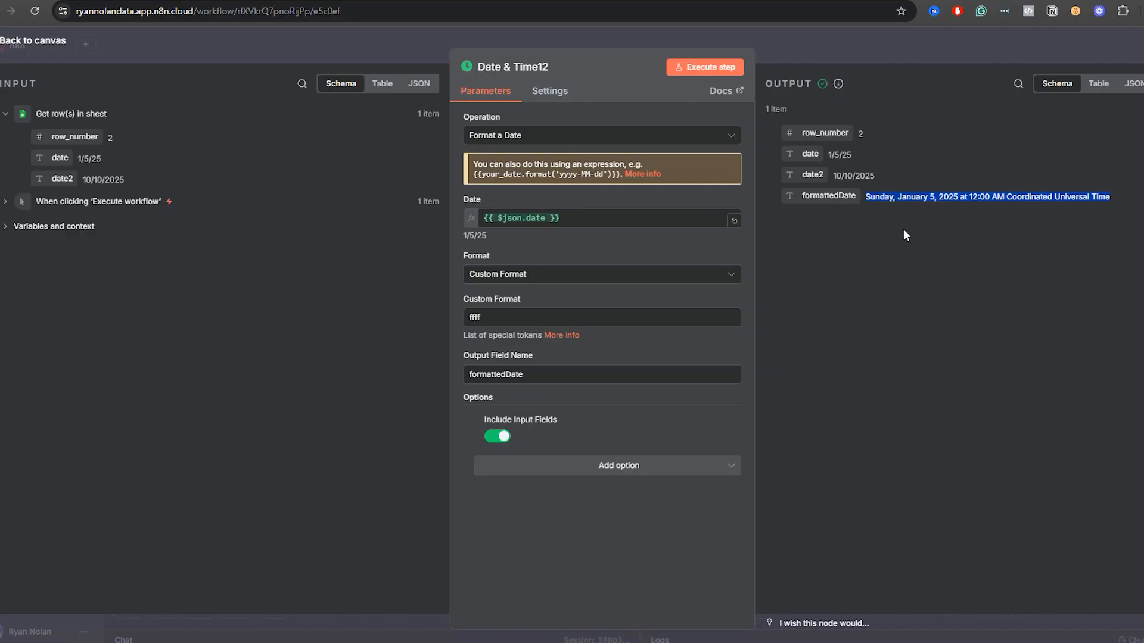
left_click(967, 201)
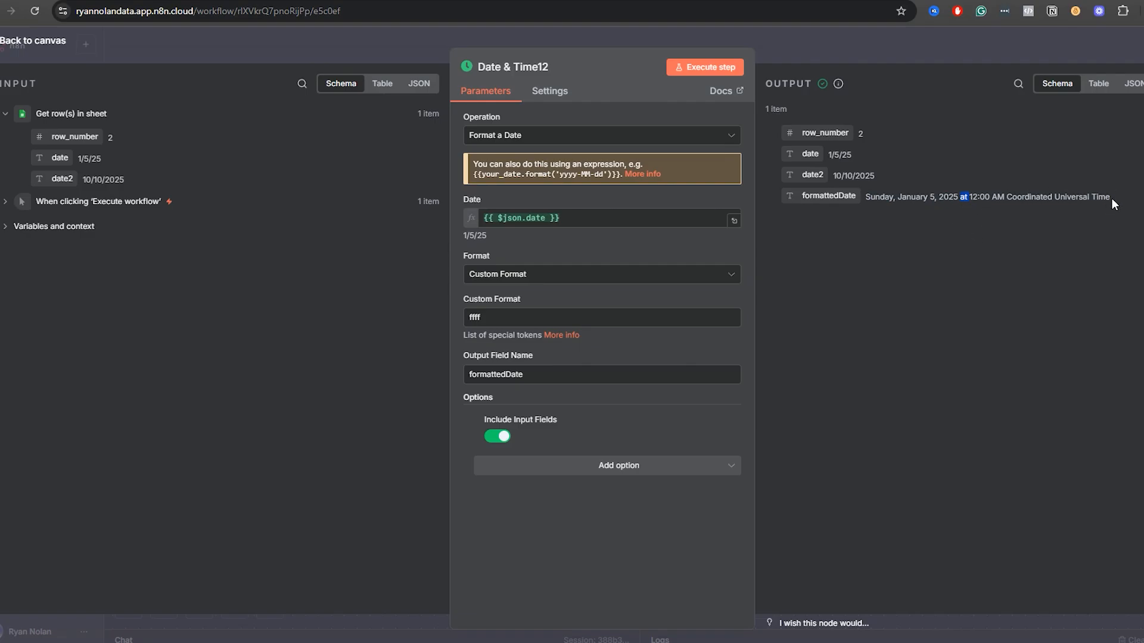
left_click_drag(1111, 197, 882, 197)
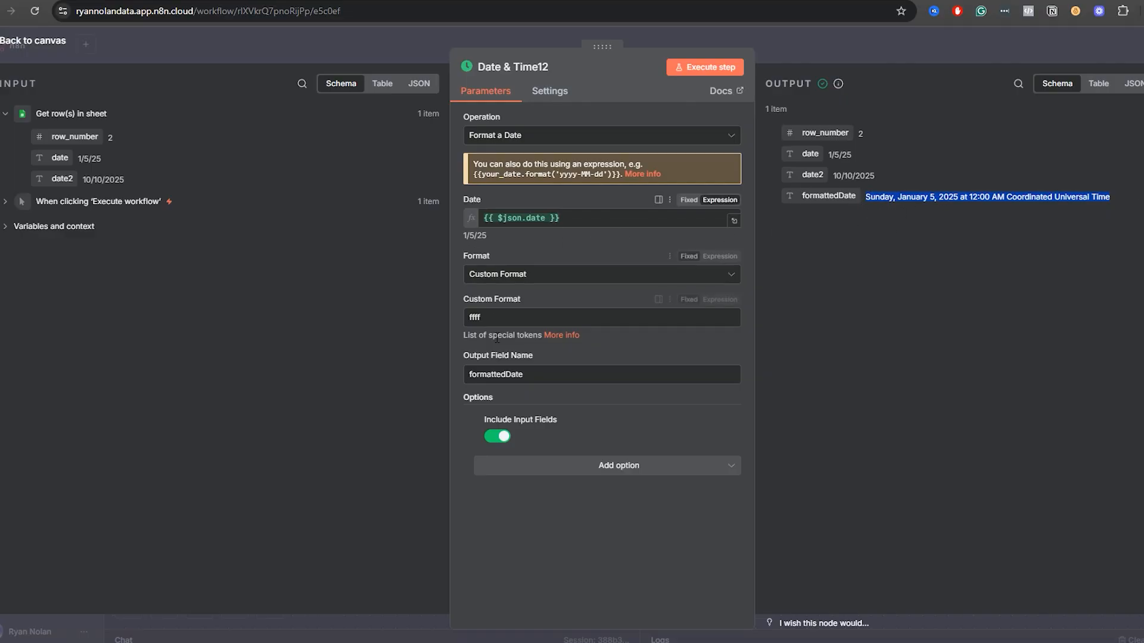
Copy the token tttt for localized time with seconds and full offset into Date & Time12's Custom Format and execute the step.
left_click(158, 1)
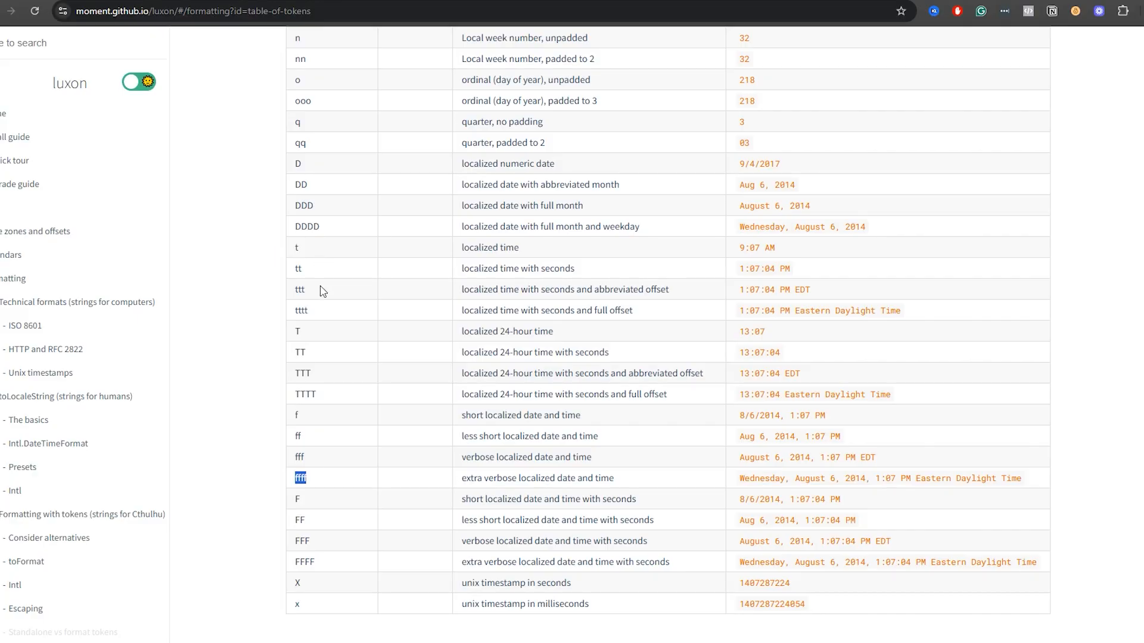
left_click(299, 315)
left_click(84, 1)
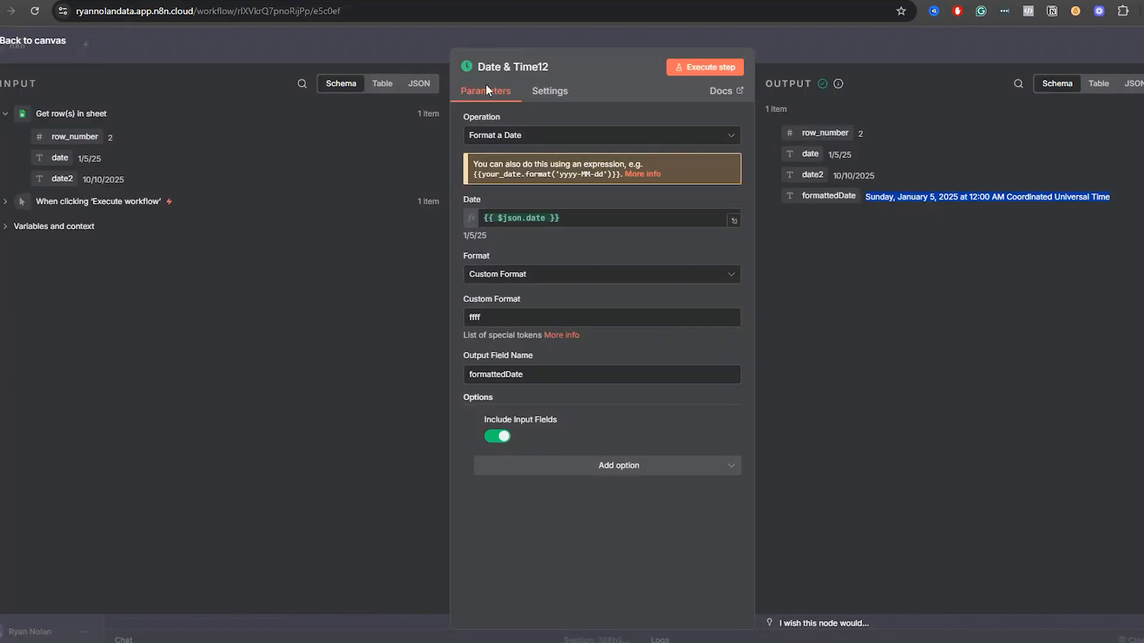
double_click(505, 311)
type("tttt")
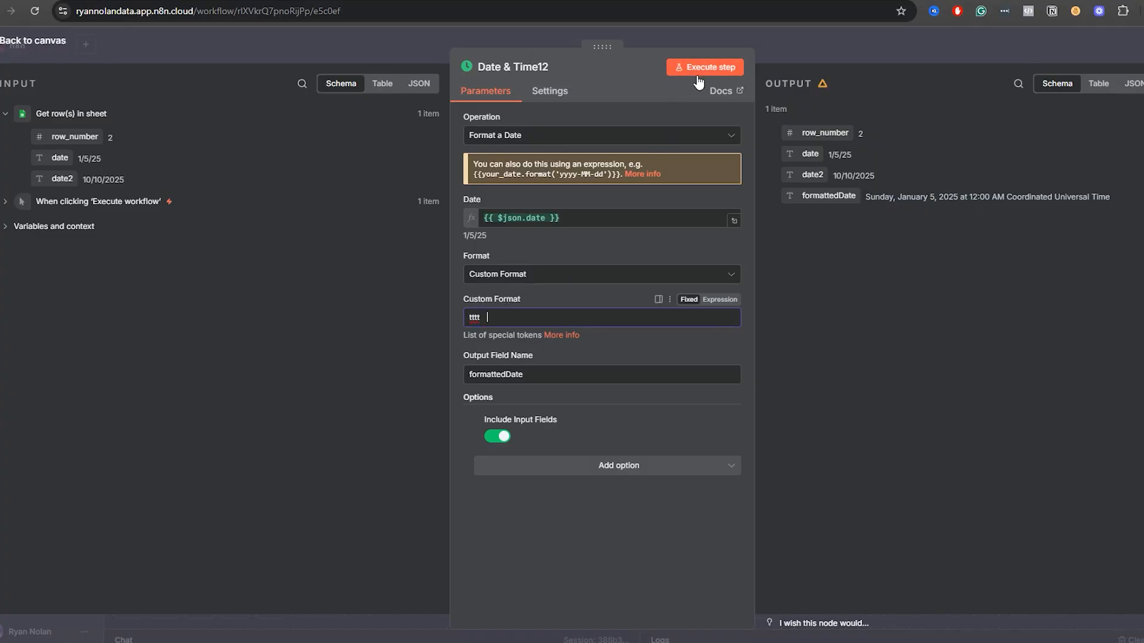
left_click(710, 69)
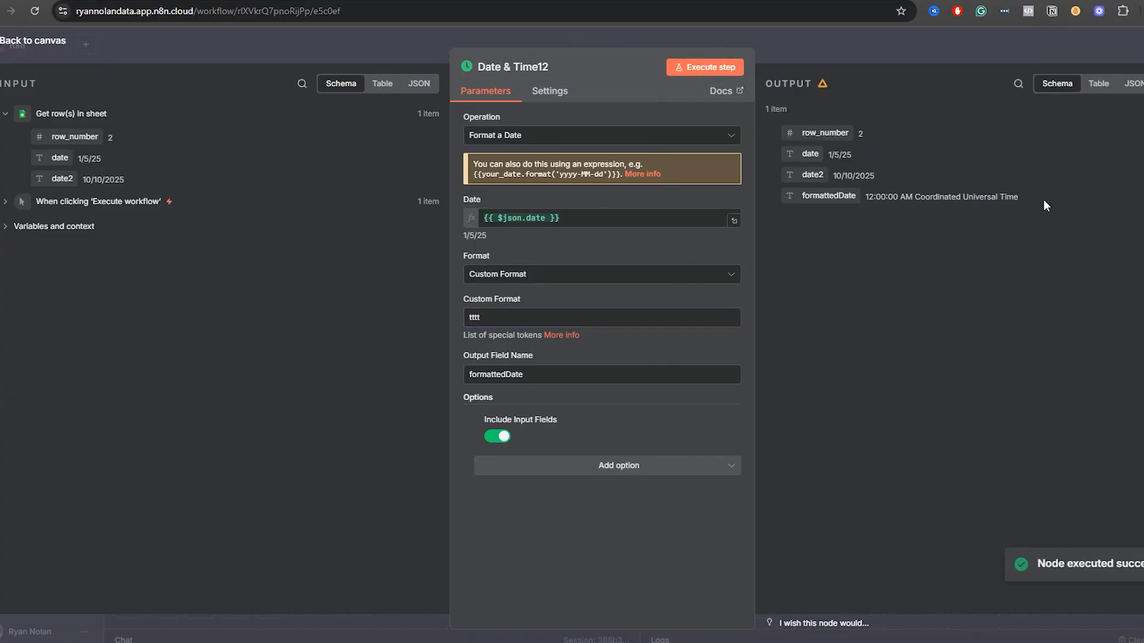
Review the Luxon token table and the preset date formats offered in Date & Time12, and return to the workflow canvas.
key("ctrl+Tab")
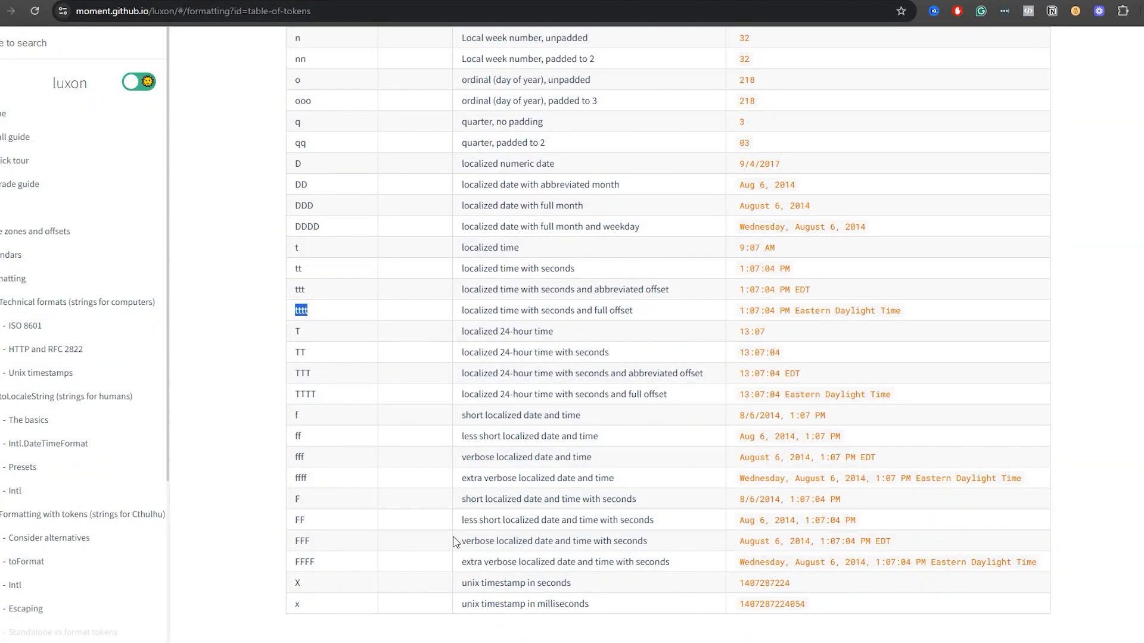
scroll(312, 558, "up", 7)
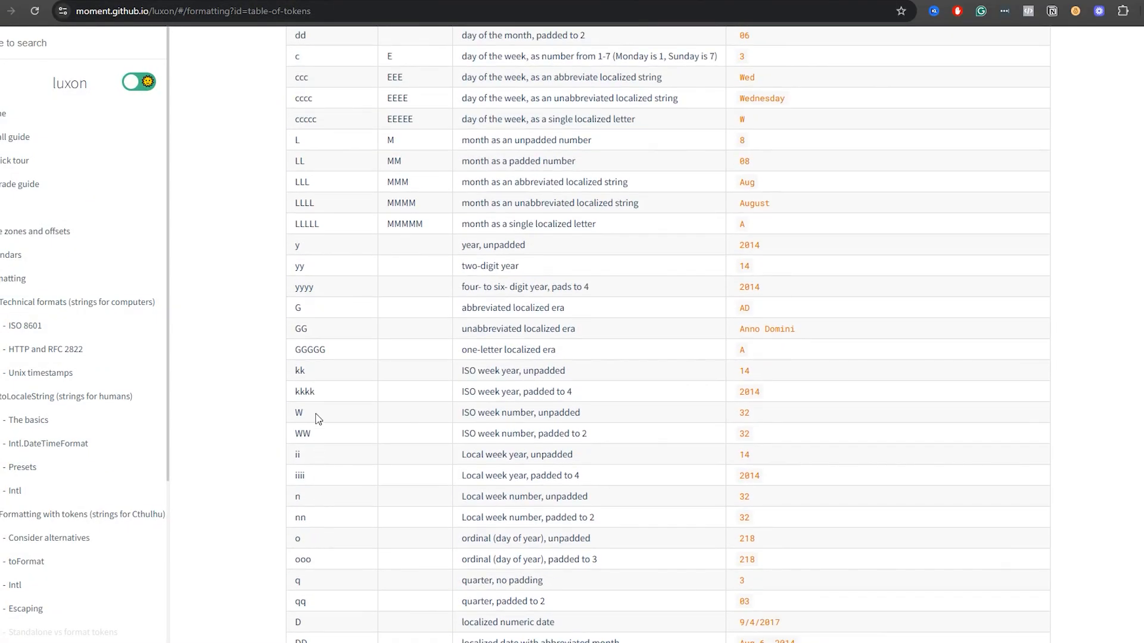
left_click(36, 0)
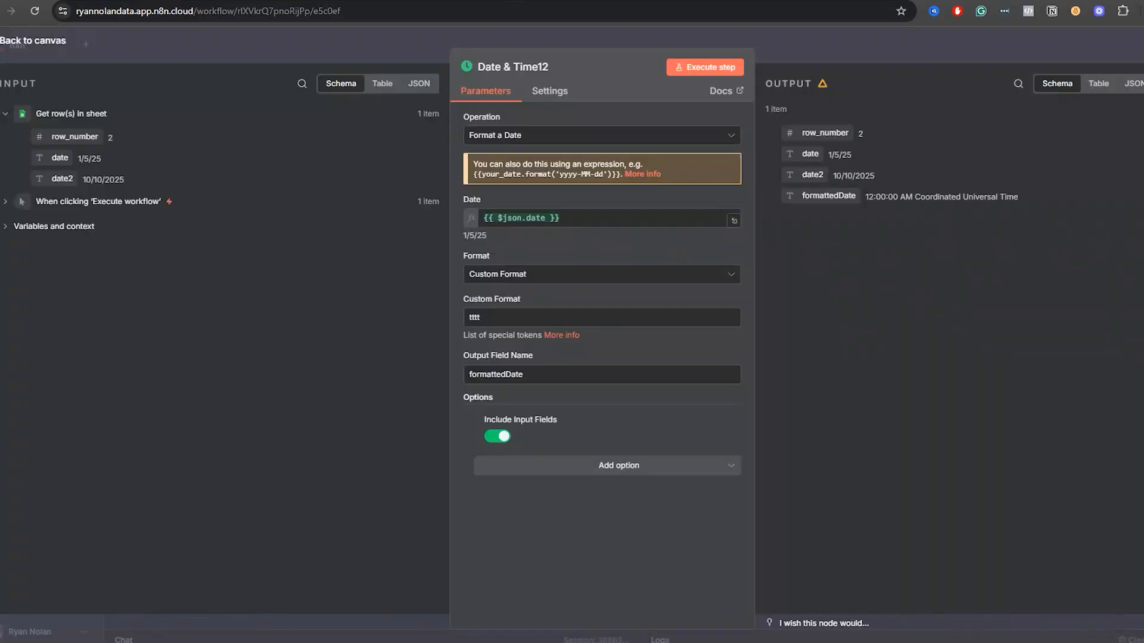
left_click(513, 277)
scroll(538, 469, "down", 2)
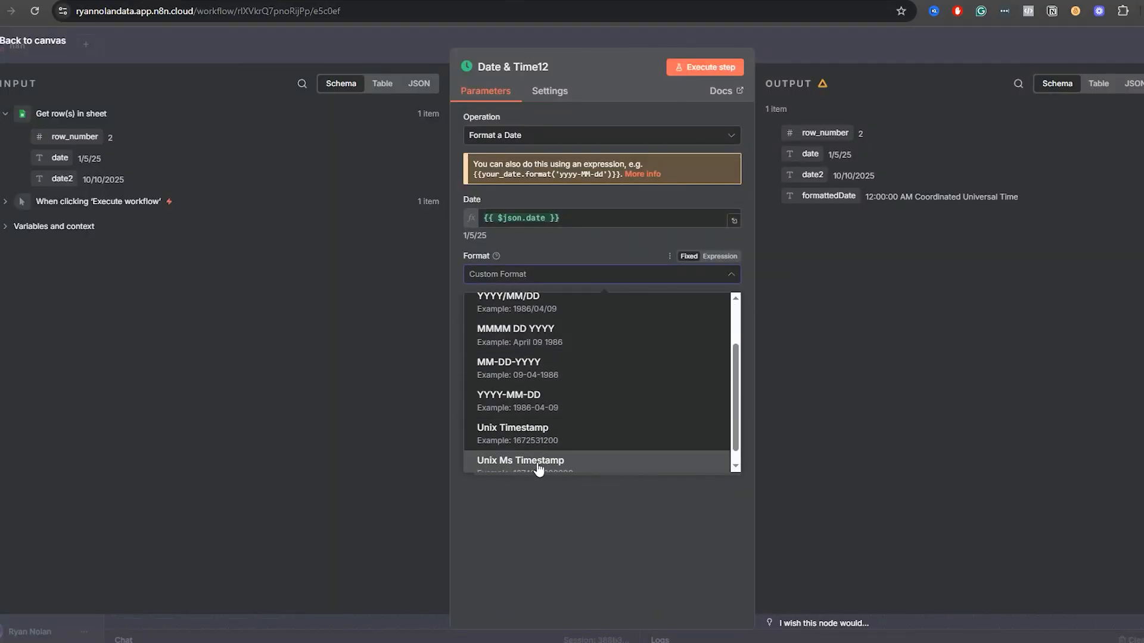
scroll(477, 441, "up", 1)
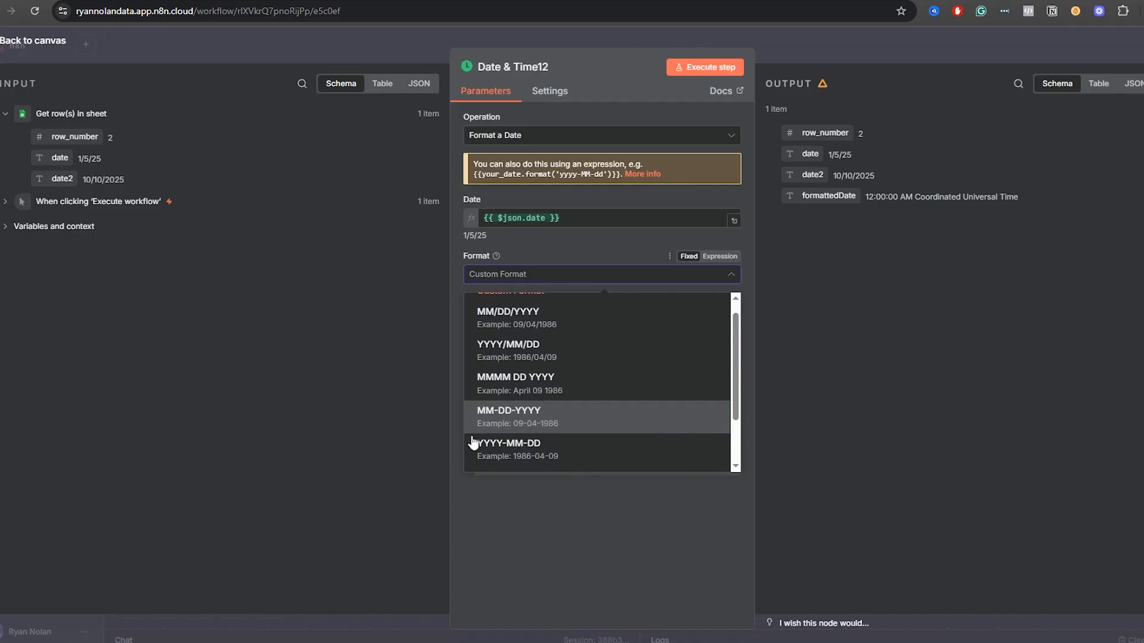
left_click(501, 484)
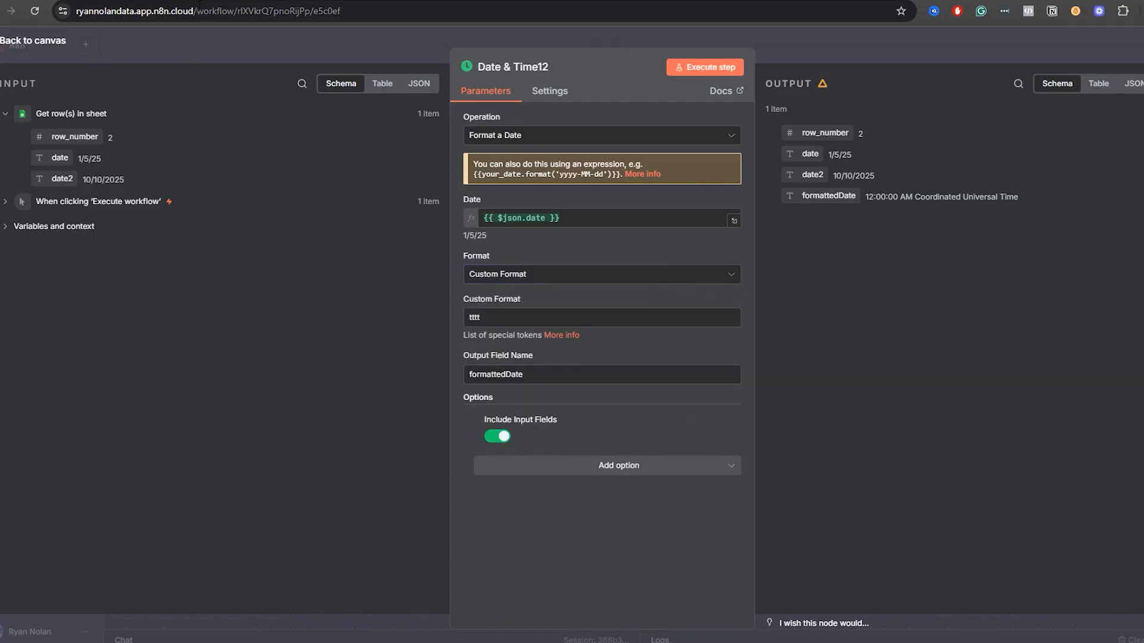
left_click(562, 335)
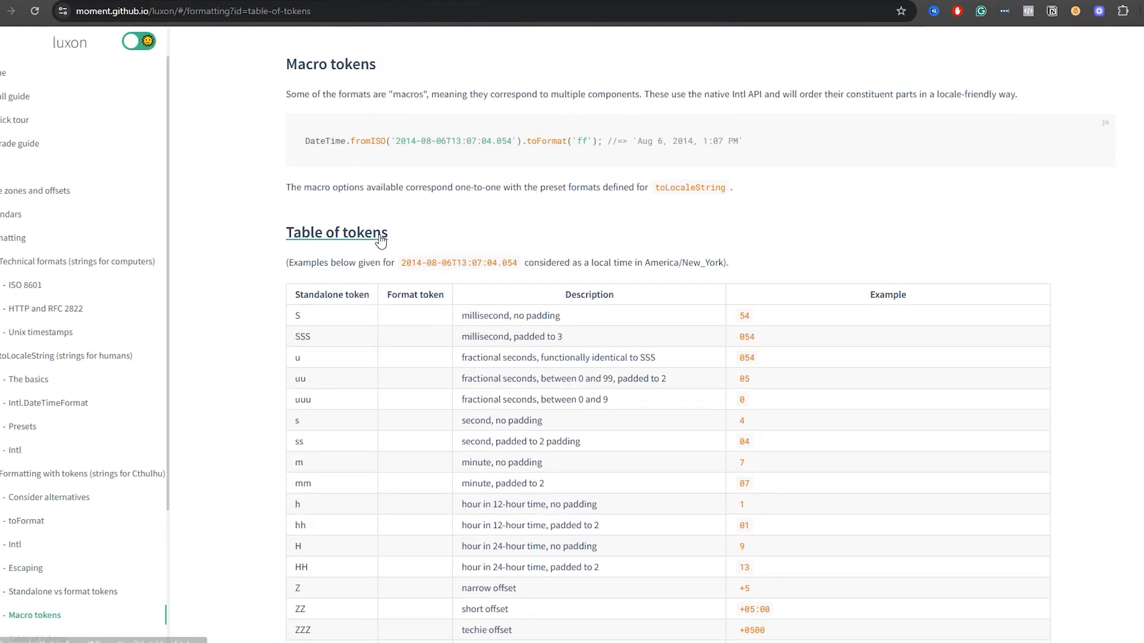
scroll(375, 275, "down", 20)
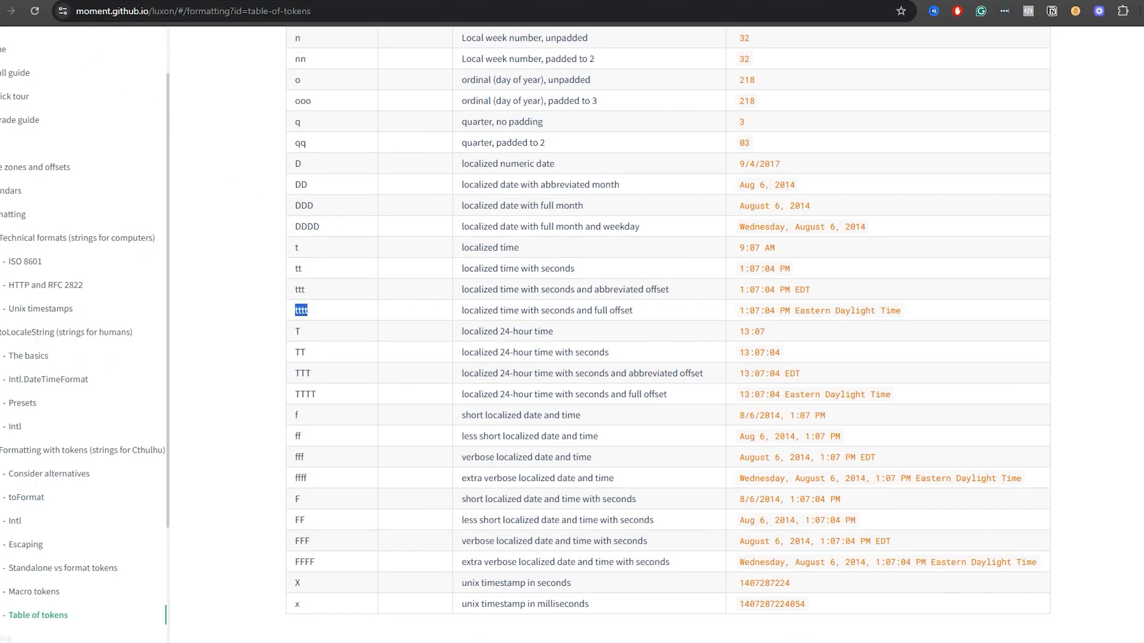
key("ctrl+w")
left_click(351, 45)
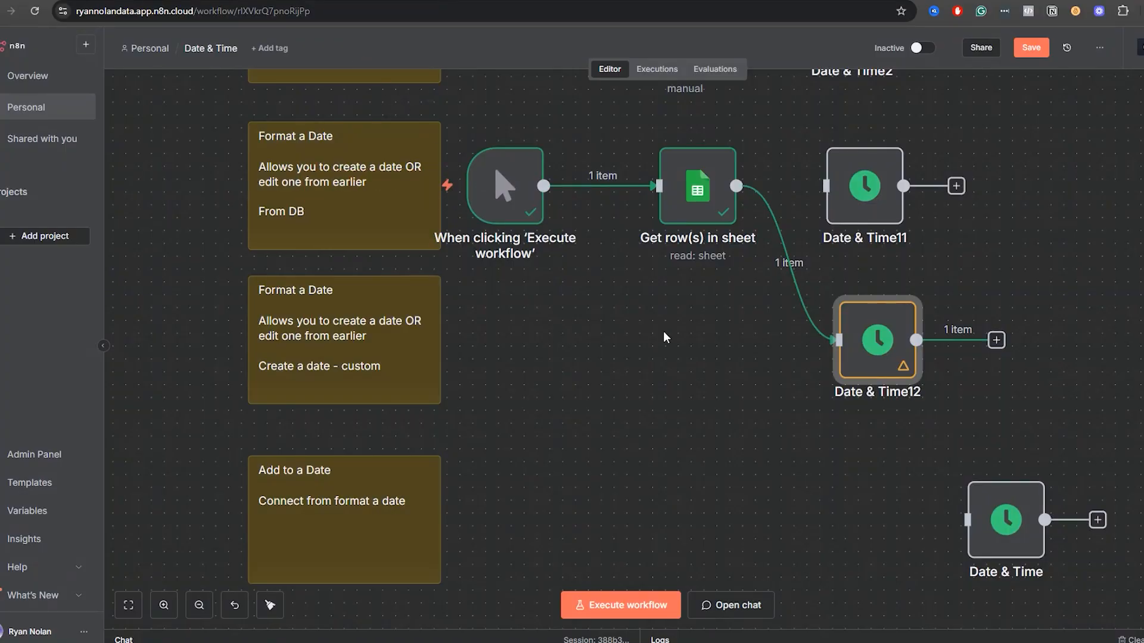
Execute the Date & Time16 node in the Add to a Date section to get the current date, and close it.
scroll(665, 337, "down", 5)
left_click(875, 492)
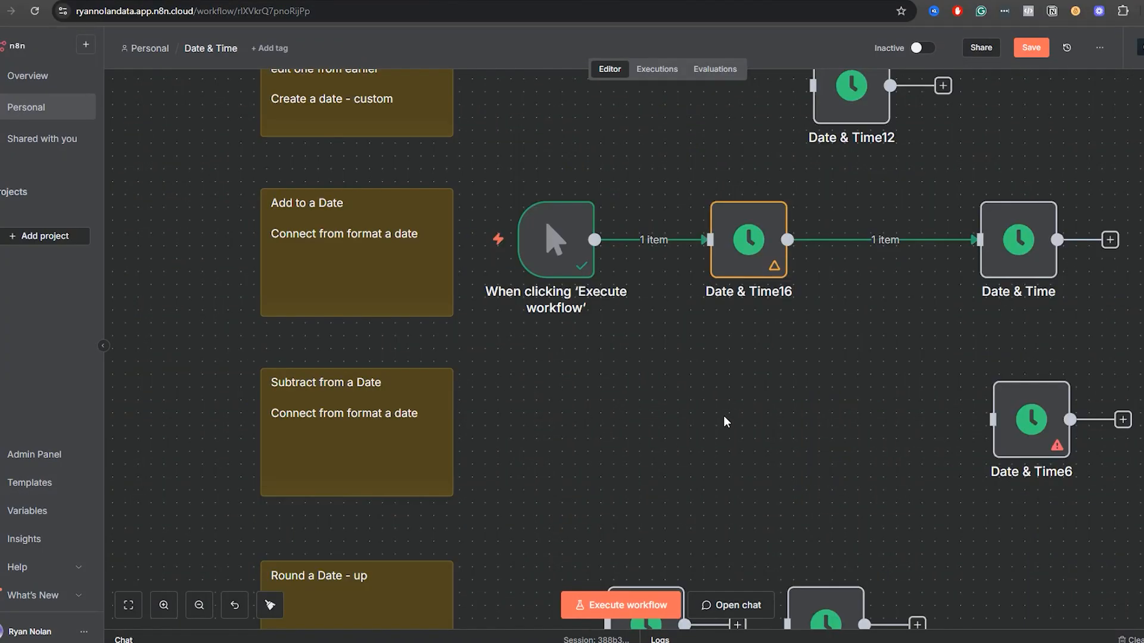
left_click_drag(761, 412, 789, 364)
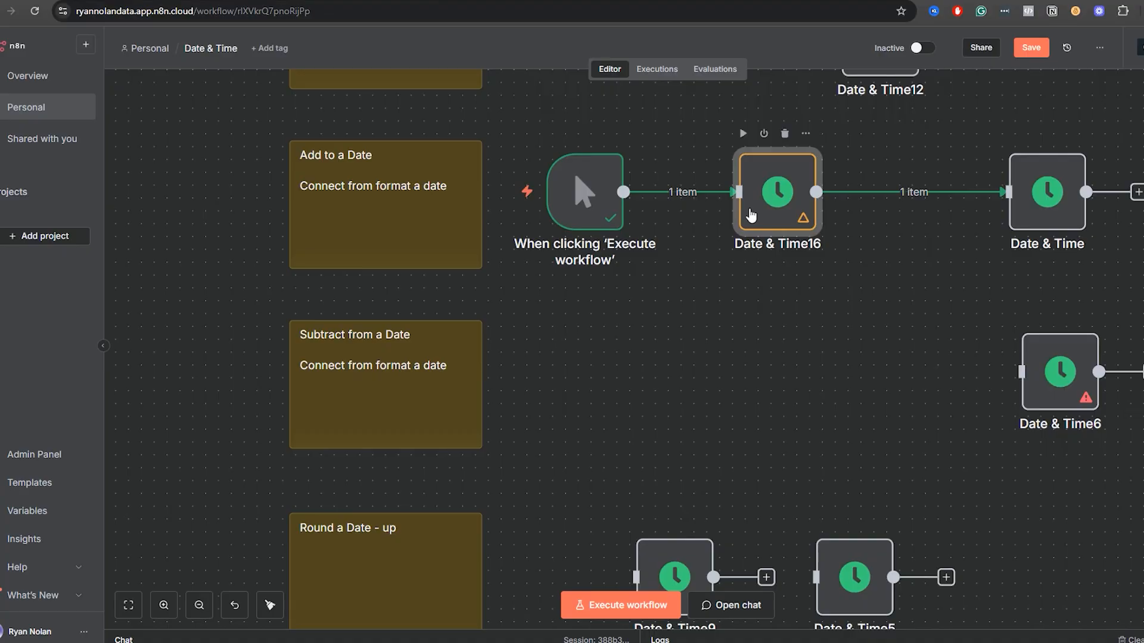
double_click(778, 191)
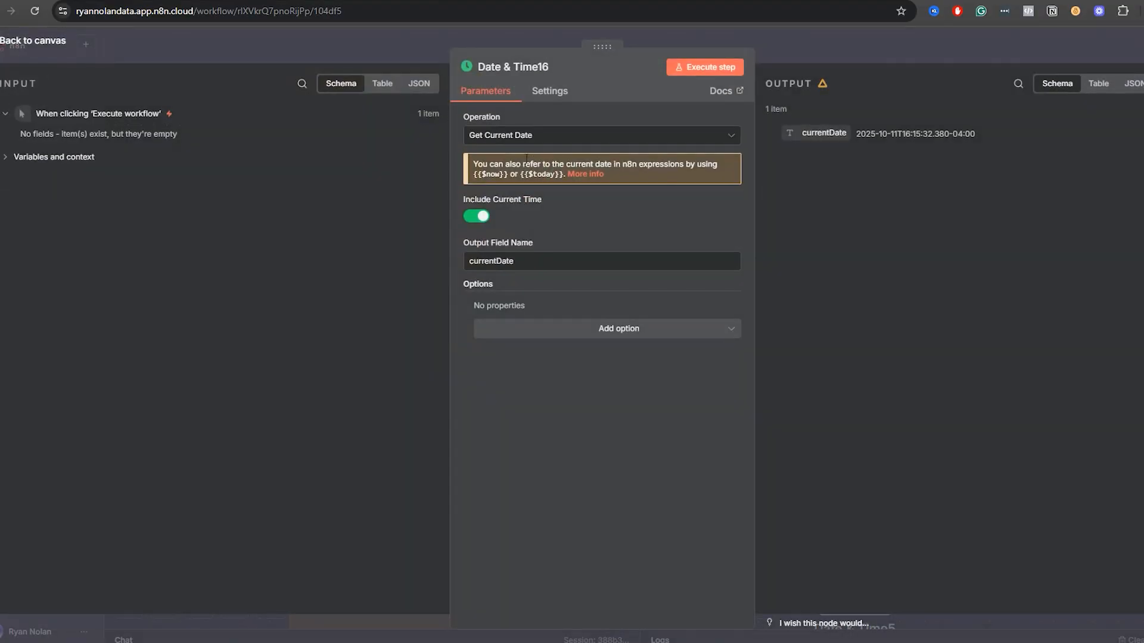
left_click(718, 69)
left_click(933, 53)
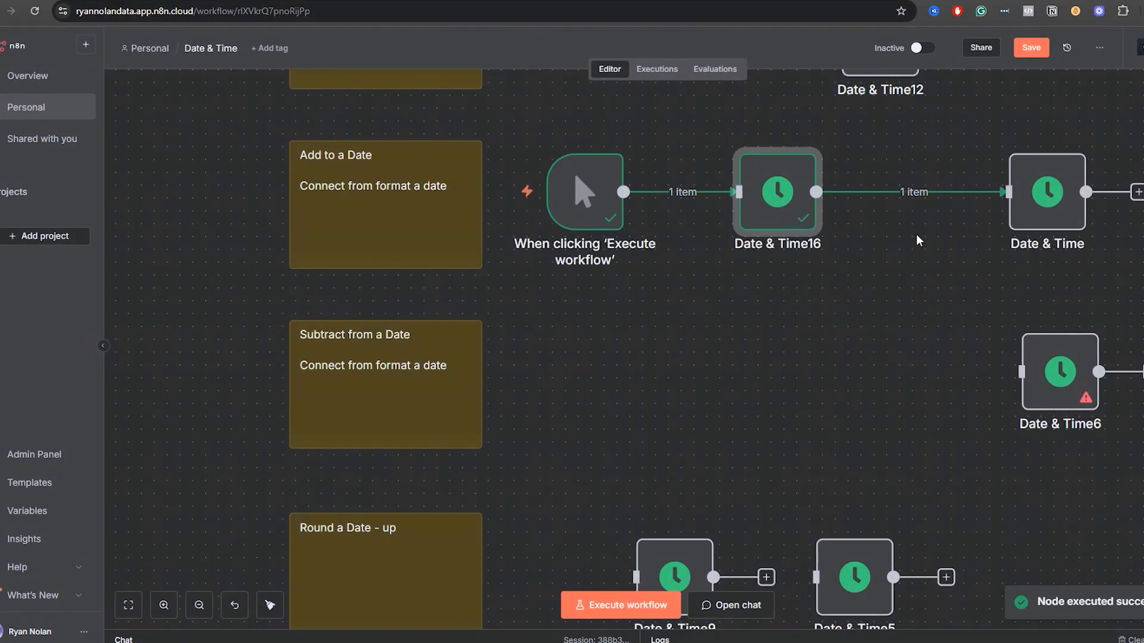
Replace Date to Add To in the Date & Time node with {{ $json.currentDate }} from Date & Time16 and execute the step.
double_click(1020, 216)
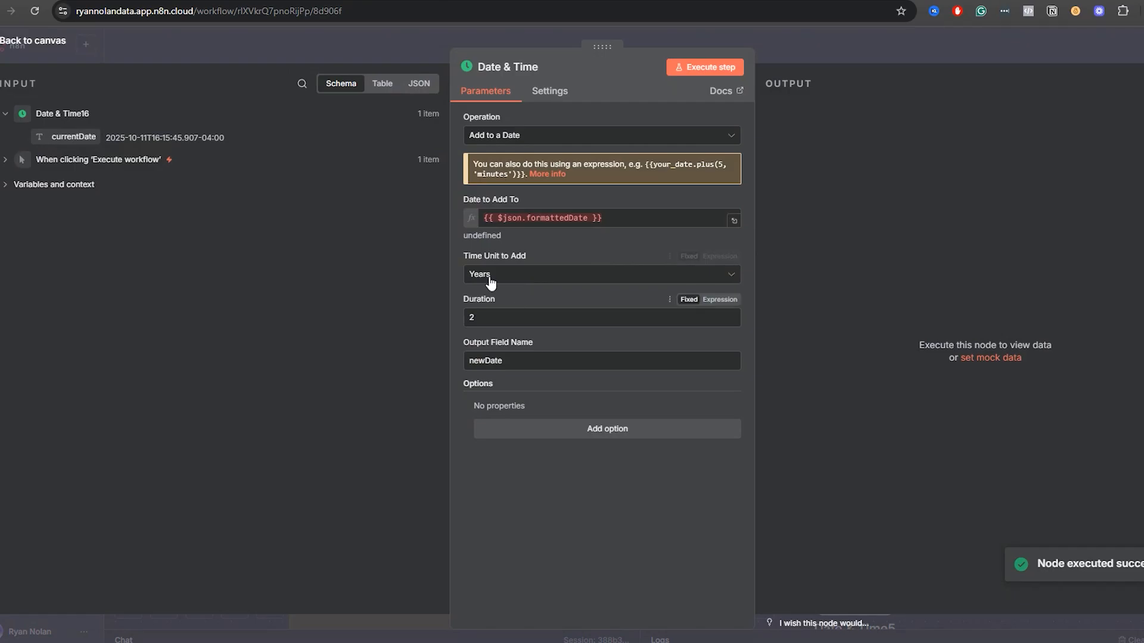
left_click(595, 218)
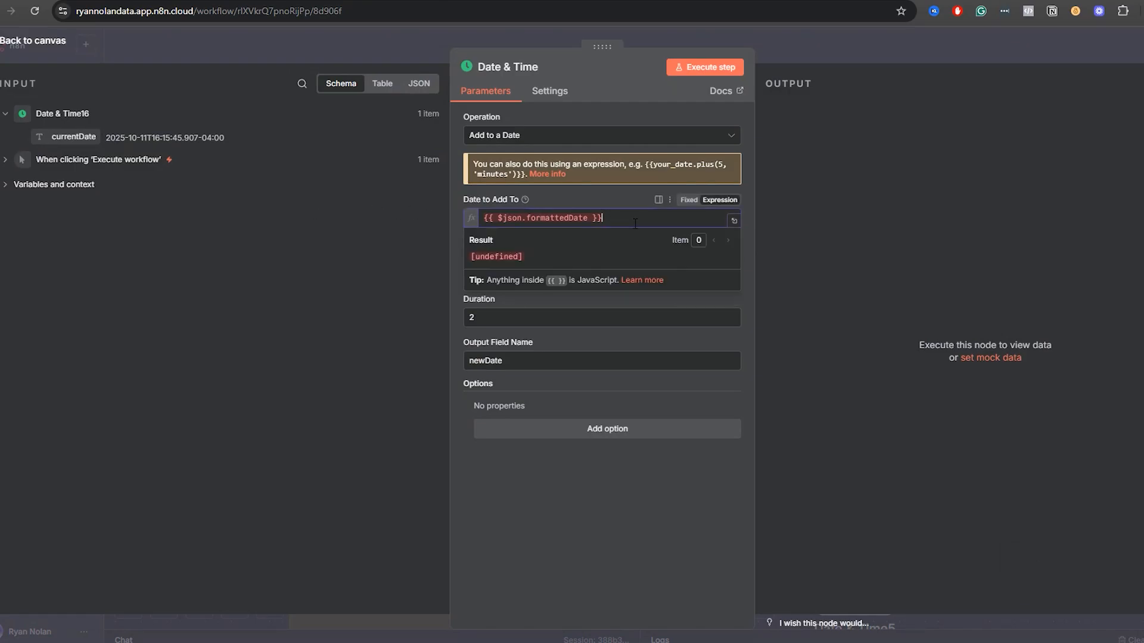
key("ctrl+a")
key("BackSpace")
left_click_drag(65, 137, 524, 218)
left_click(374, 309)
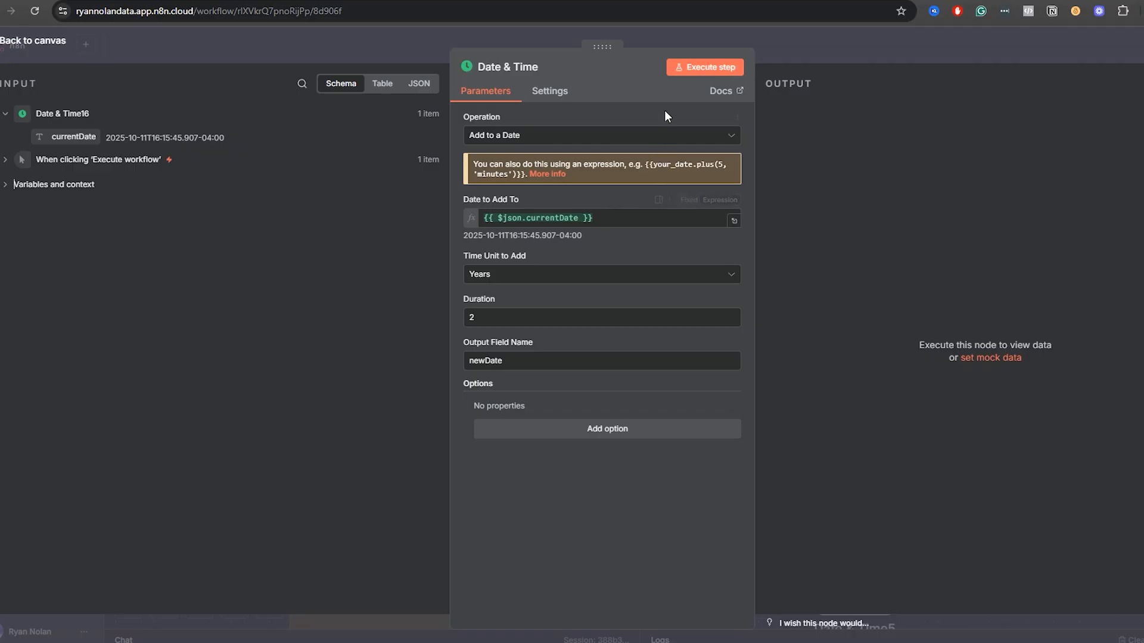
left_click(694, 69)
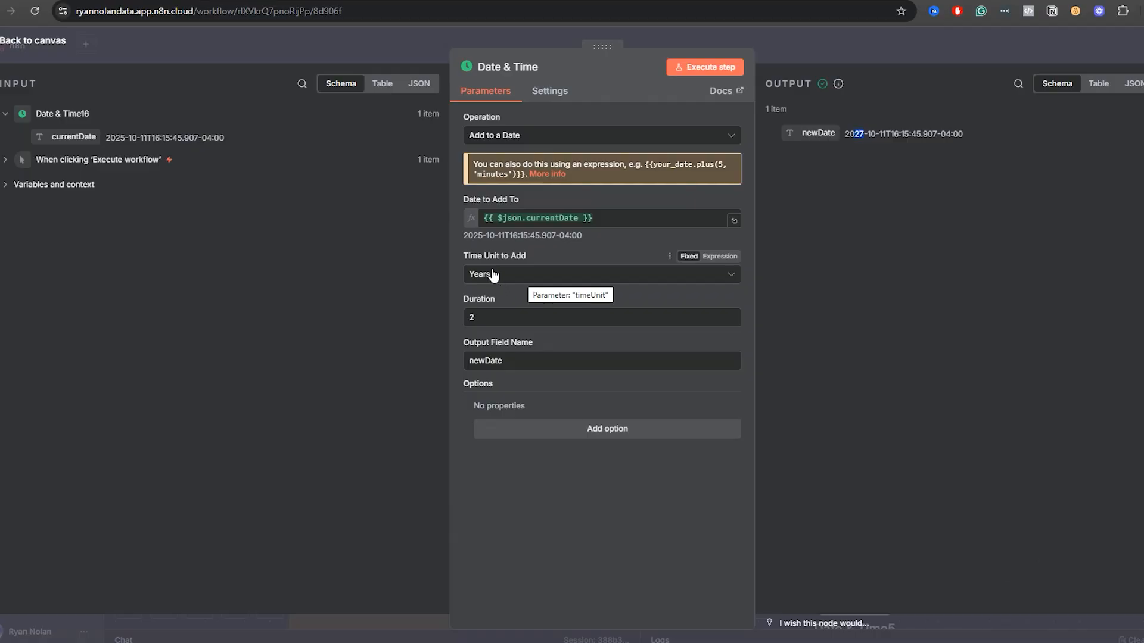
Examine the choices for Time Unit to Add in the Date & Time node and return to the canvas without changing it.
left_click(515, 287)
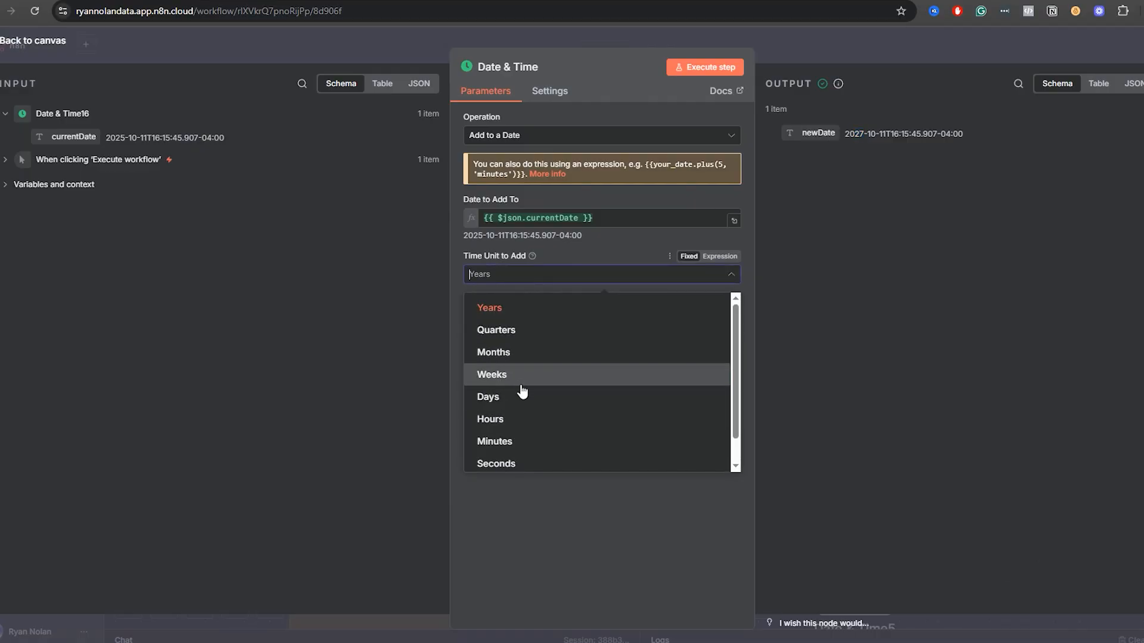
scroll(521, 447, "down", 1)
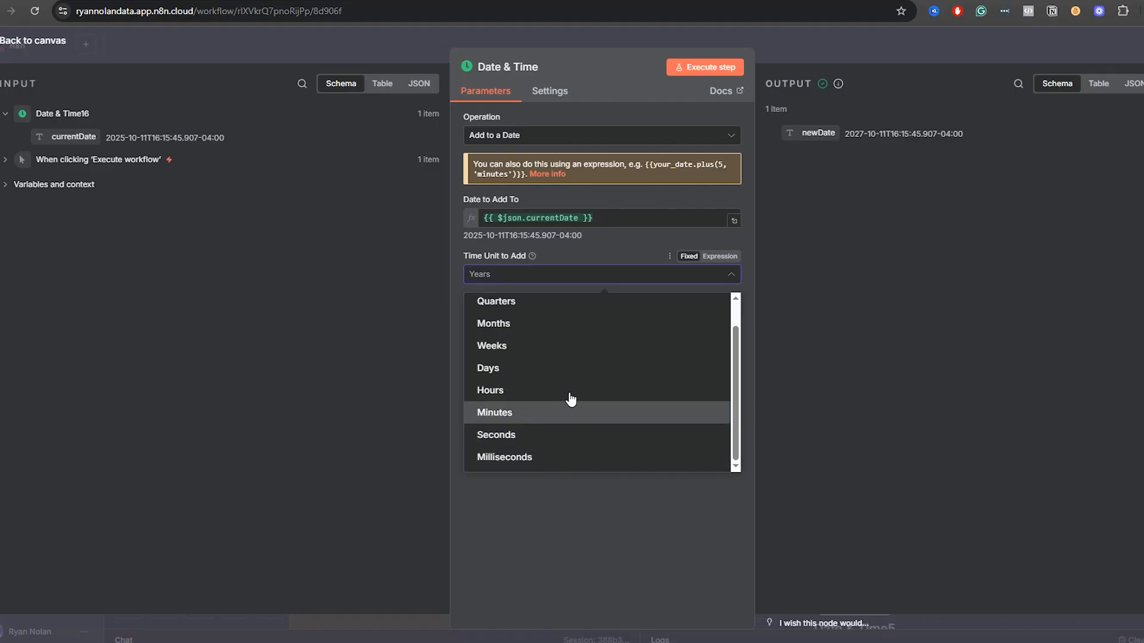
scroll(560, 319, "up", 1)
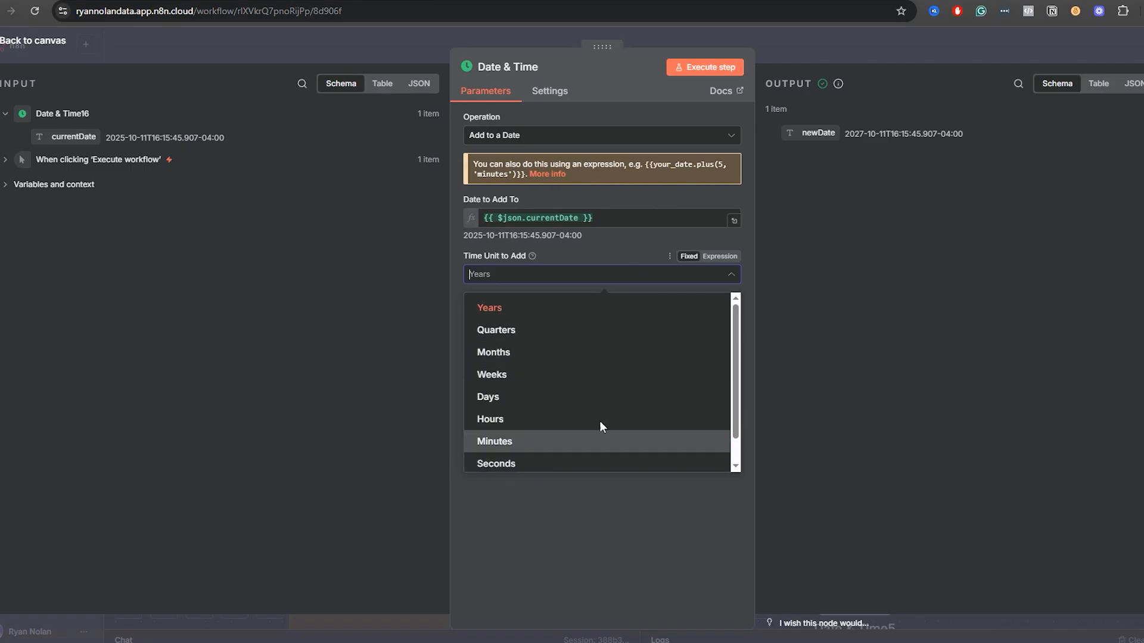
left_click(805, 38)
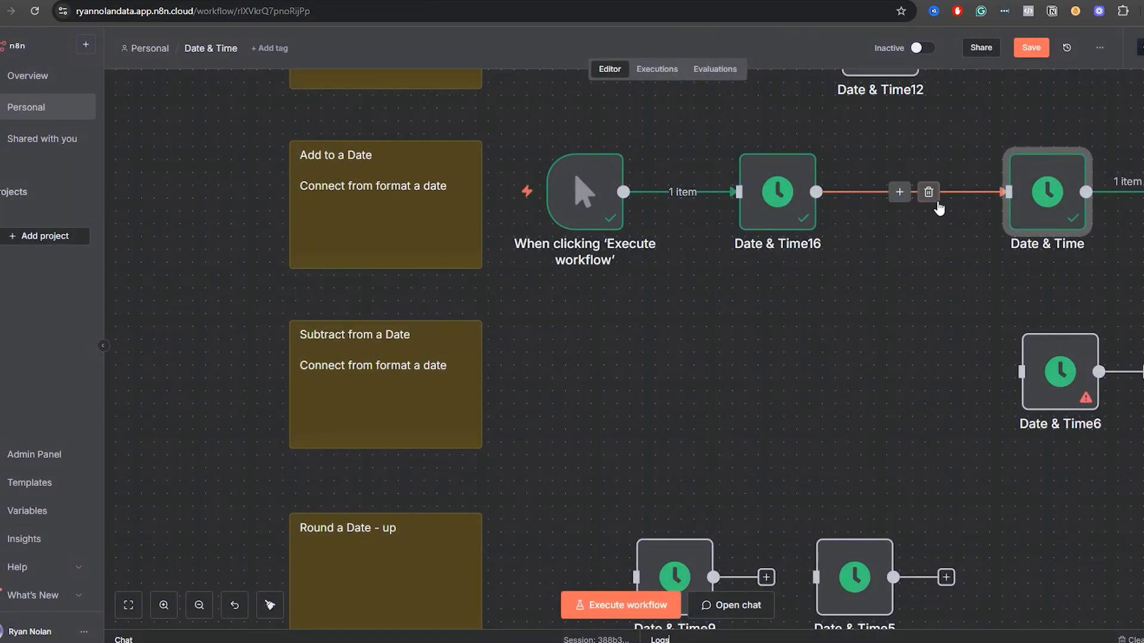
Reroute the output of Date & Time16 from Date & Time to Date & Time6 and open Date & Time6.
left_click(936, 203)
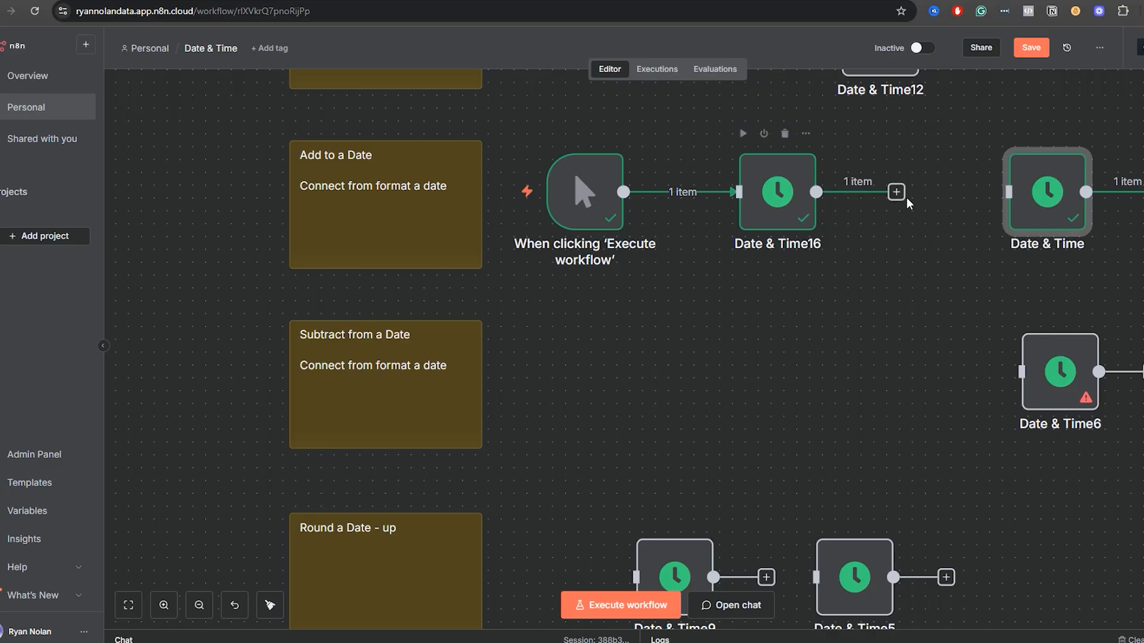
left_click_drag(896, 192, 1037, 386)
double_click(1039, 383)
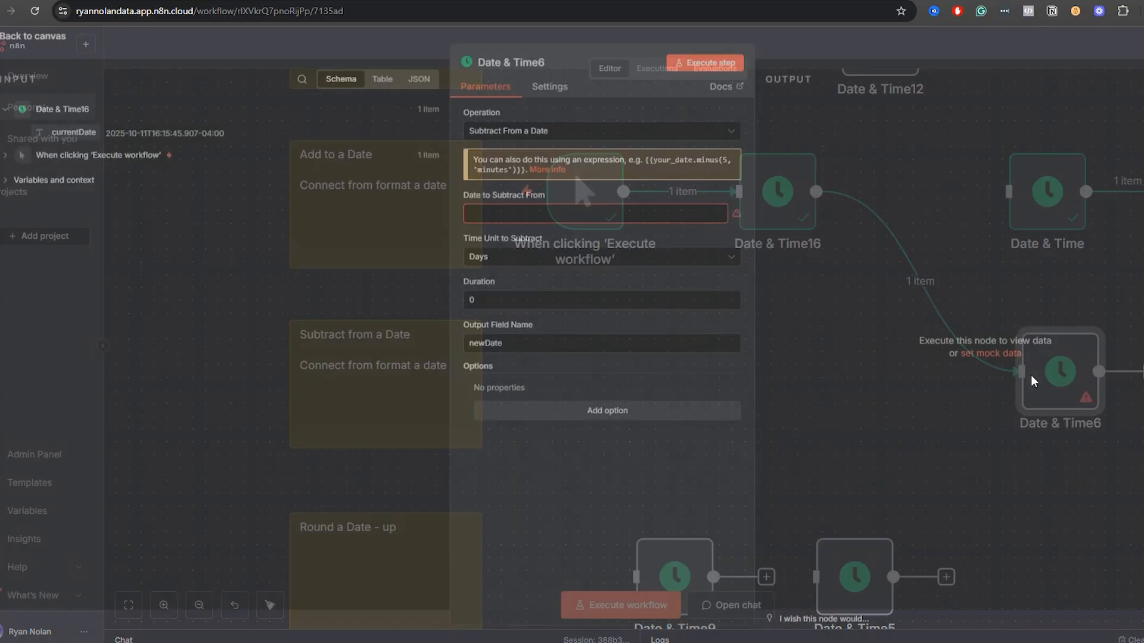
Configure Date & Time6 to subtract 2 years from {{ $json.currentDate }}, execute the step and check the newDate output.
left_click_drag(91, 134, 494, 219)
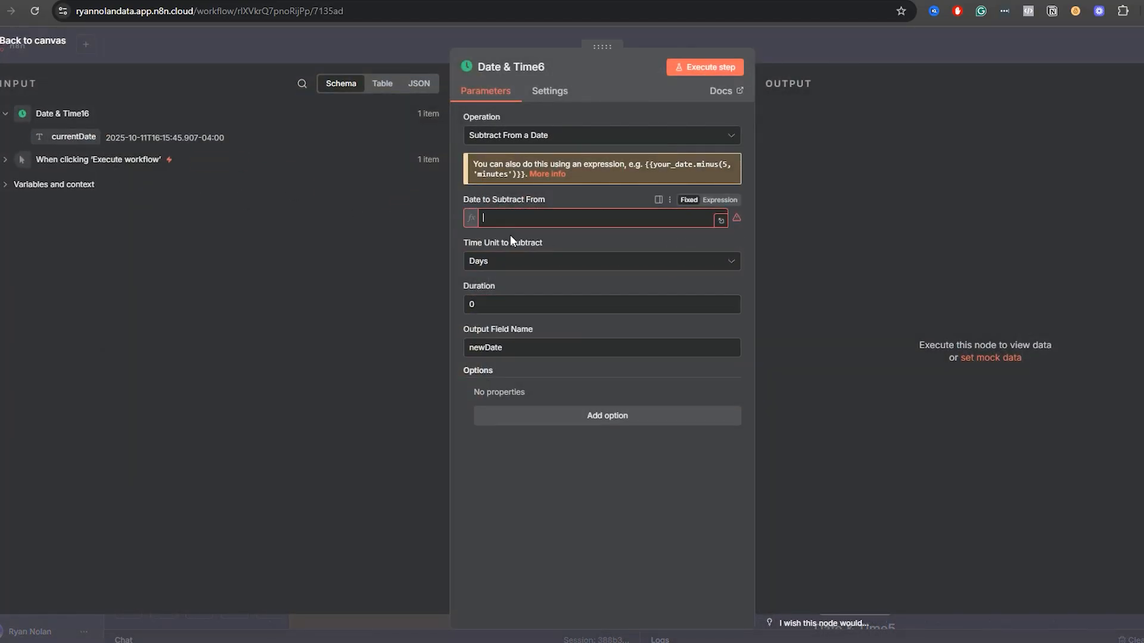
left_click(524, 275)
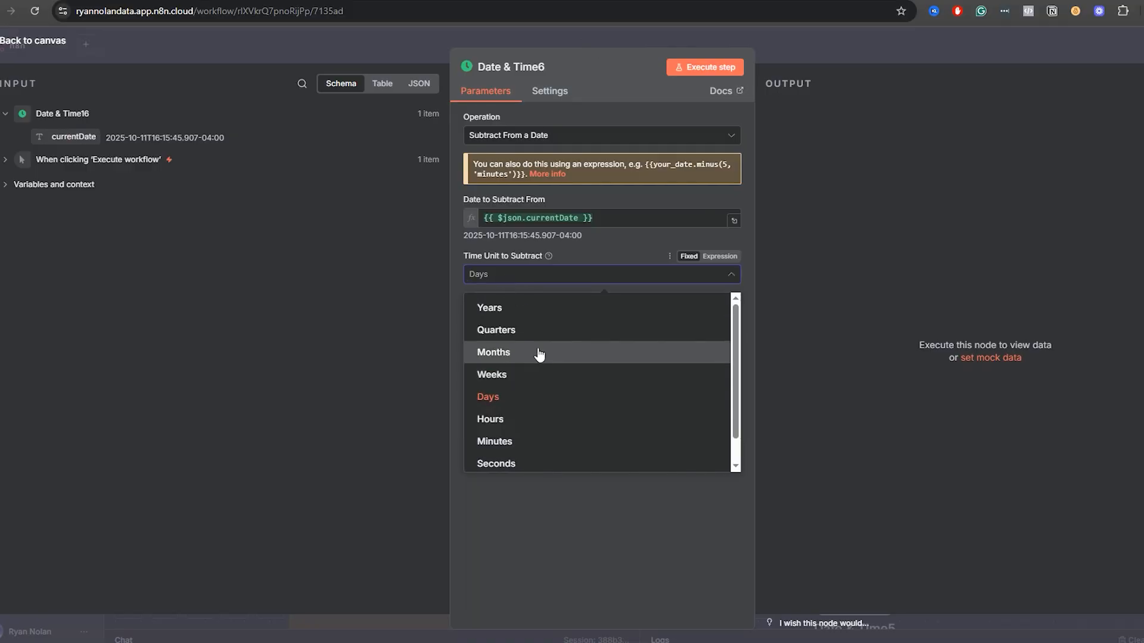
left_click(520, 316)
left_click(516, 317)
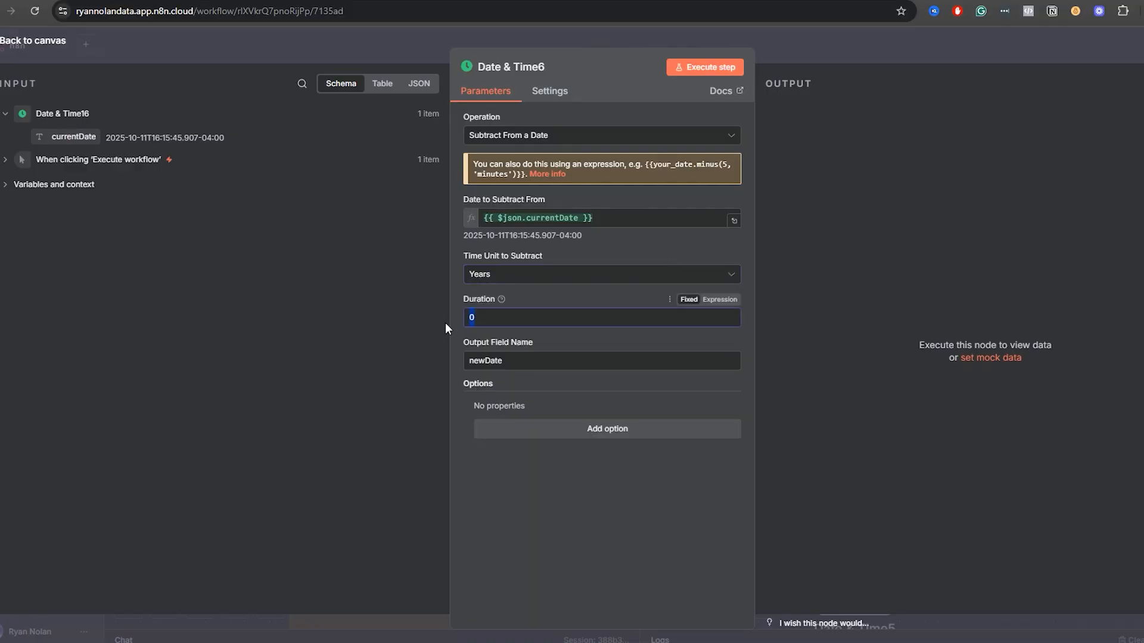
key("BackSpace")
type("2")
left_click(689, 70)
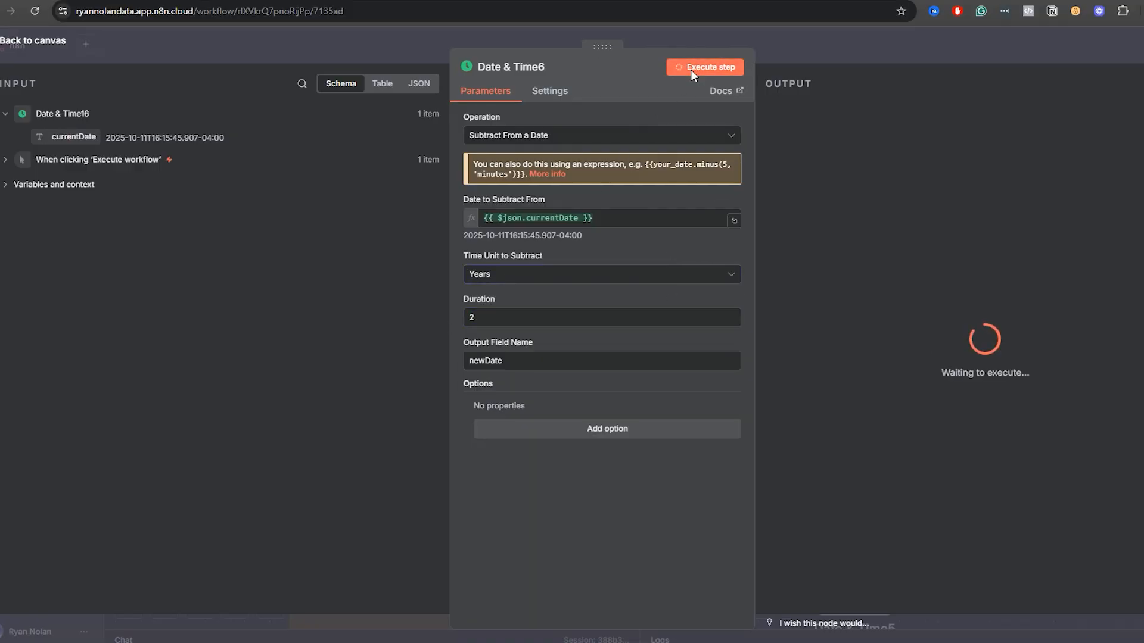
left_click_drag(892, 134, 854, 135)
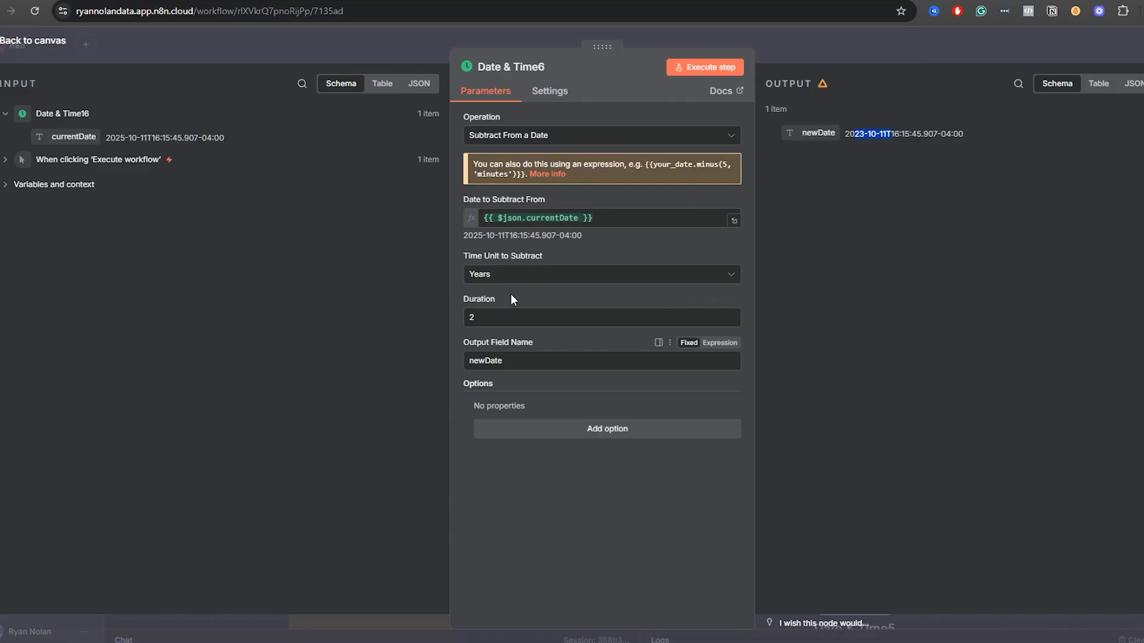
Examine the choices for Time Unit to Subtract in Date & Time6 and return to the canvas without changing it.
left_click(519, 273)
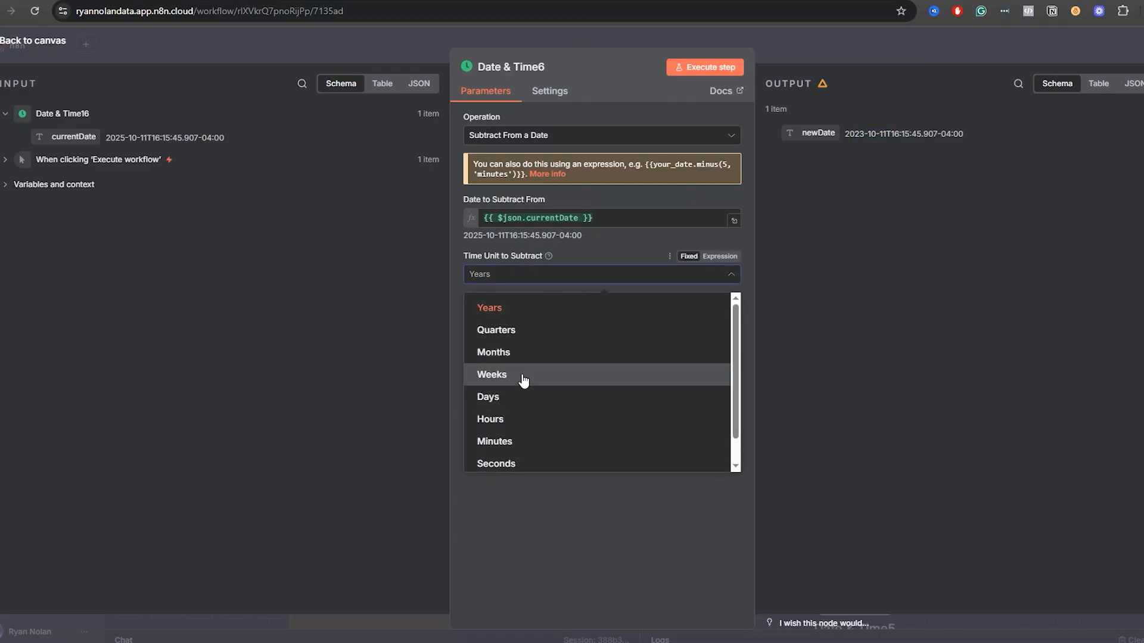
left_click(836, 59)
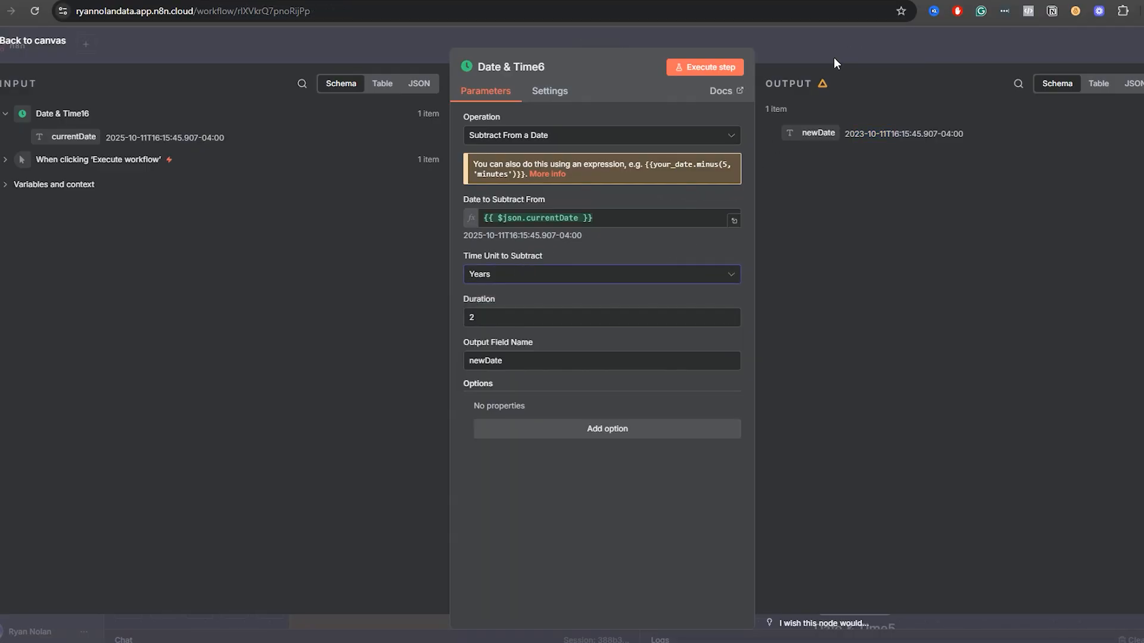
left_click(834, 57)
Delete the Date & Time15 node beside the Round a Date - down note.
scroll(694, 452, "down", 5)
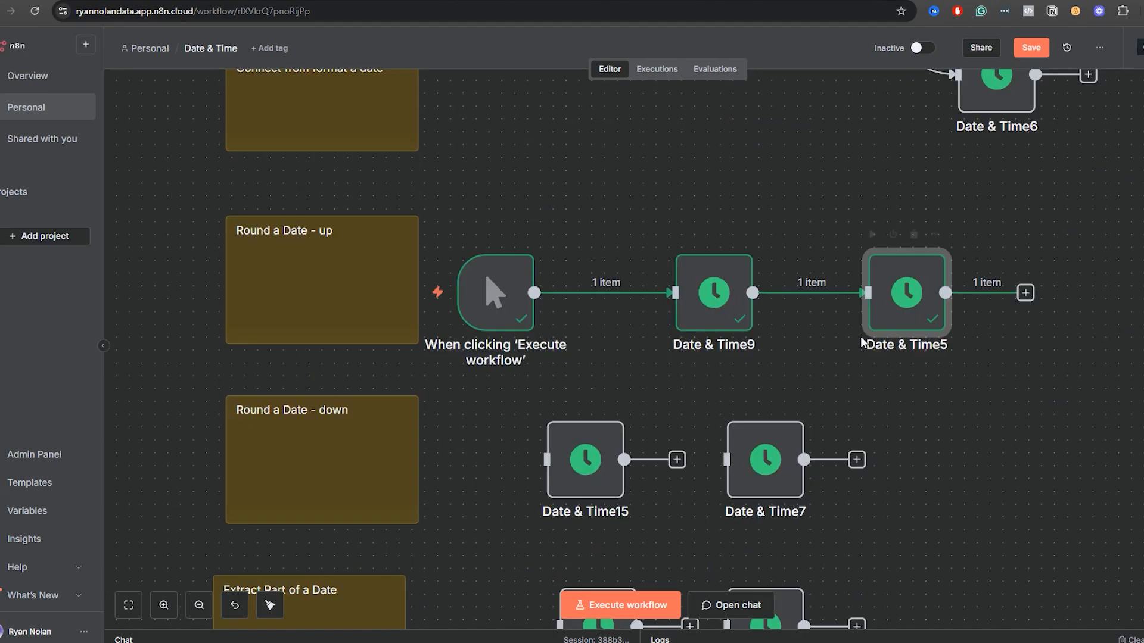
left_click(581, 458)
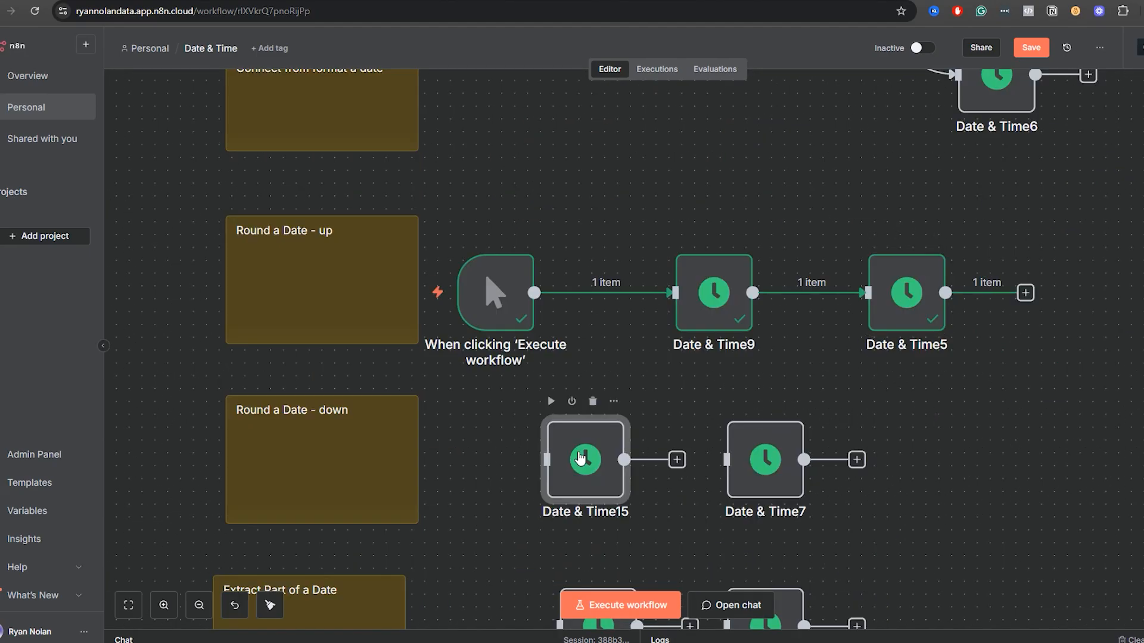
key("Delete")
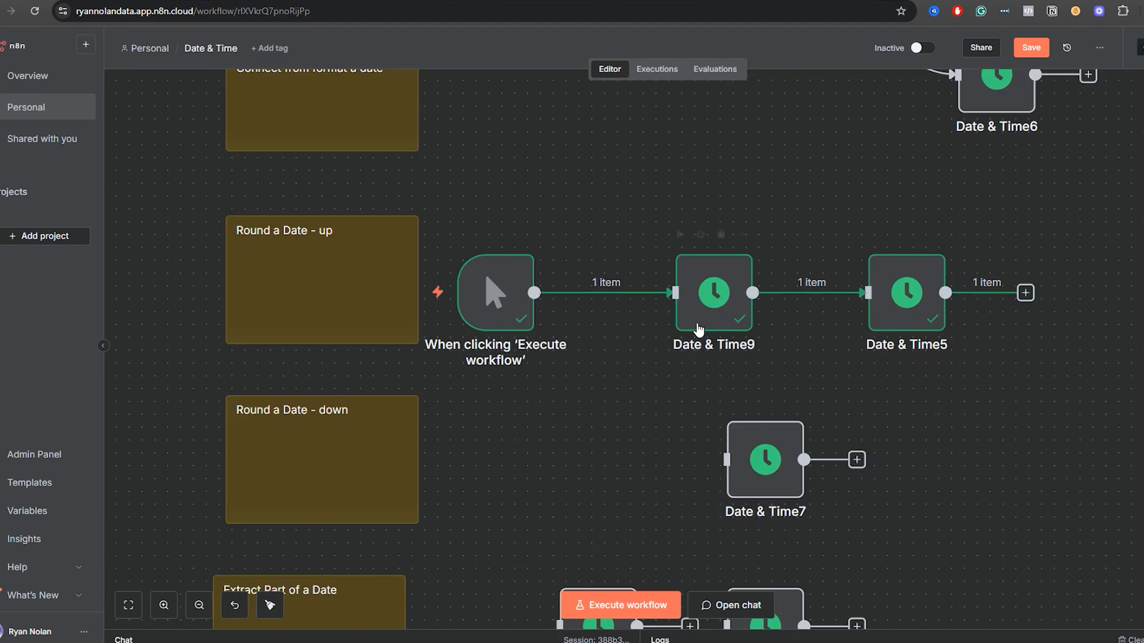
Open Date & Time9, check its currentDate output and return to the canvas.
double_click(686, 310)
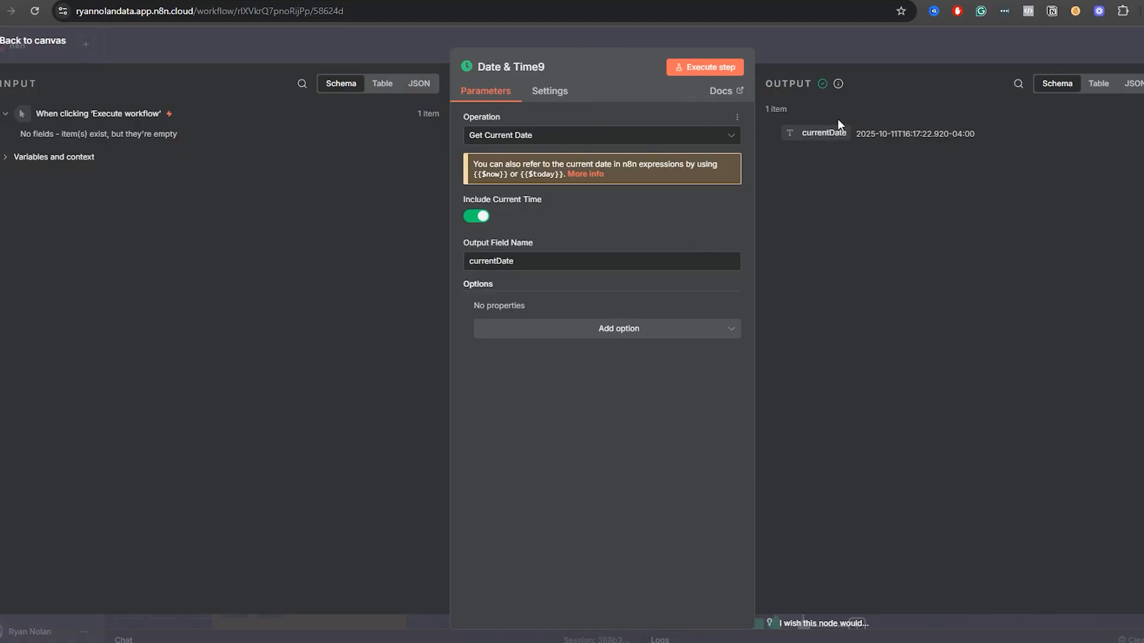
left_click_drag(907, 136, 940, 135)
left_click(916, 50)
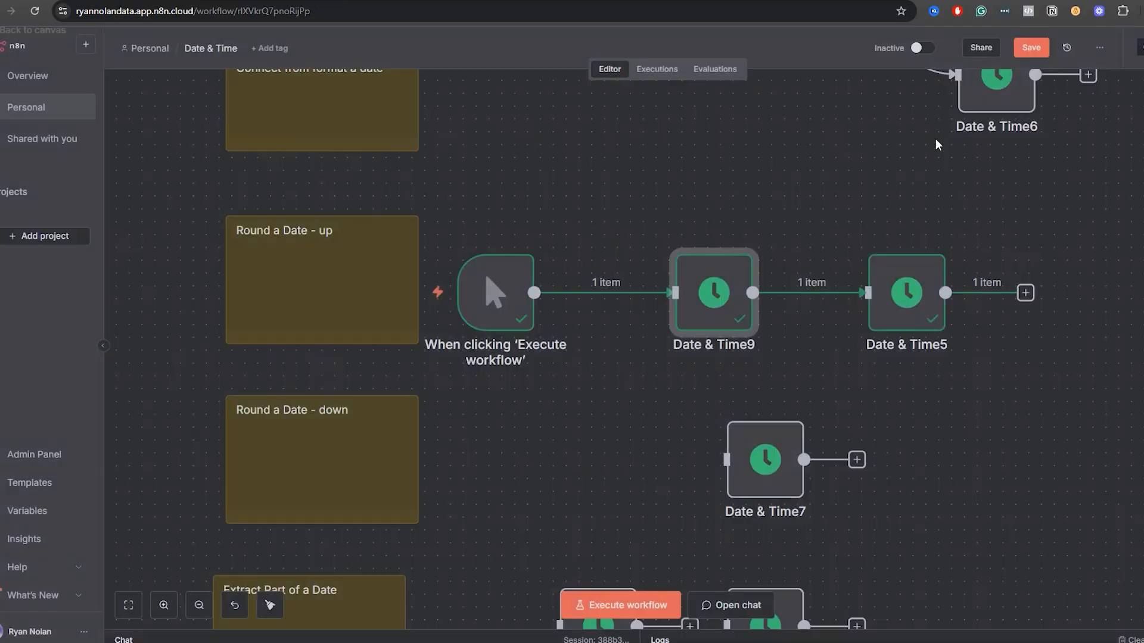
Open Date & Time5 and review the Mode and To choices, keeping Round Up and End of Month.
left_click(898, 325)
double_click(899, 325)
left_click(498, 286)
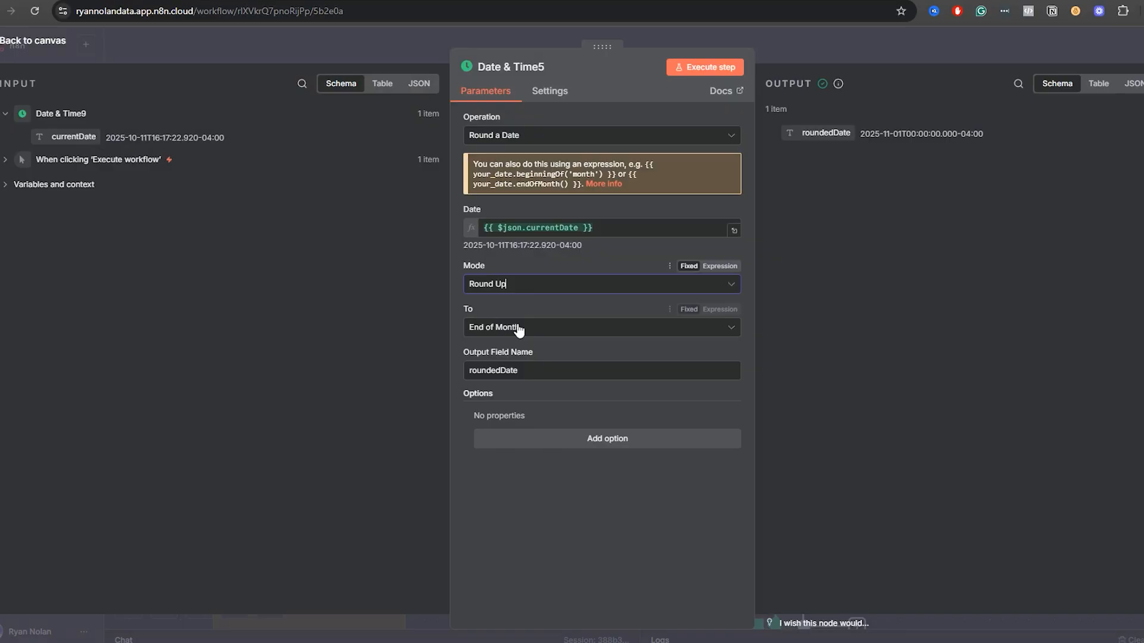
left_click(519, 286)
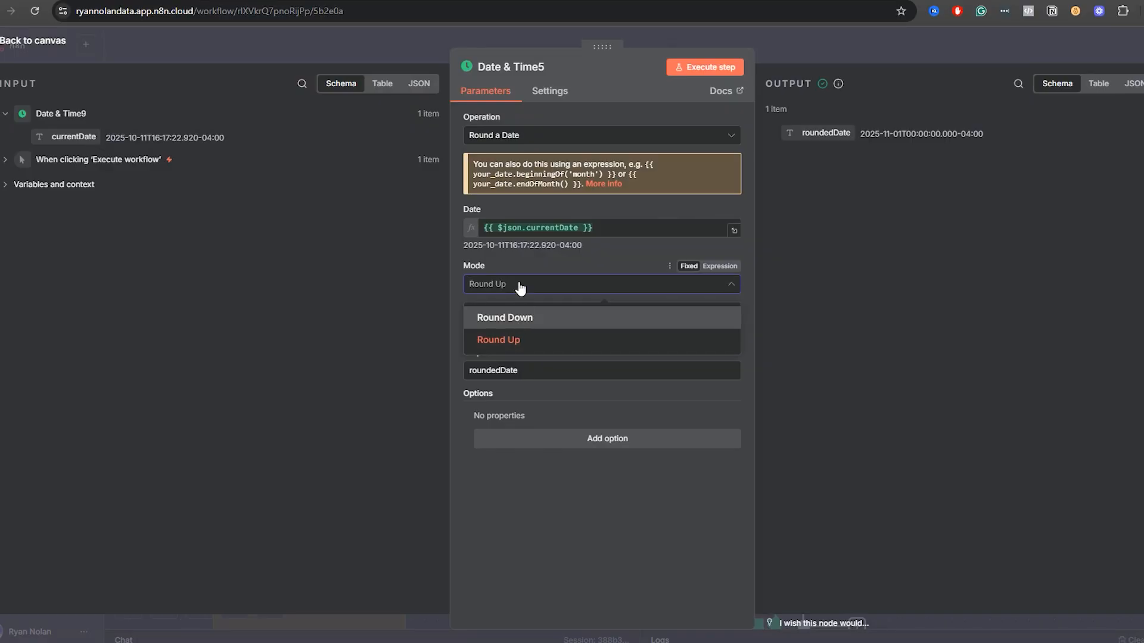
left_click(520, 286)
left_click(511, 327)
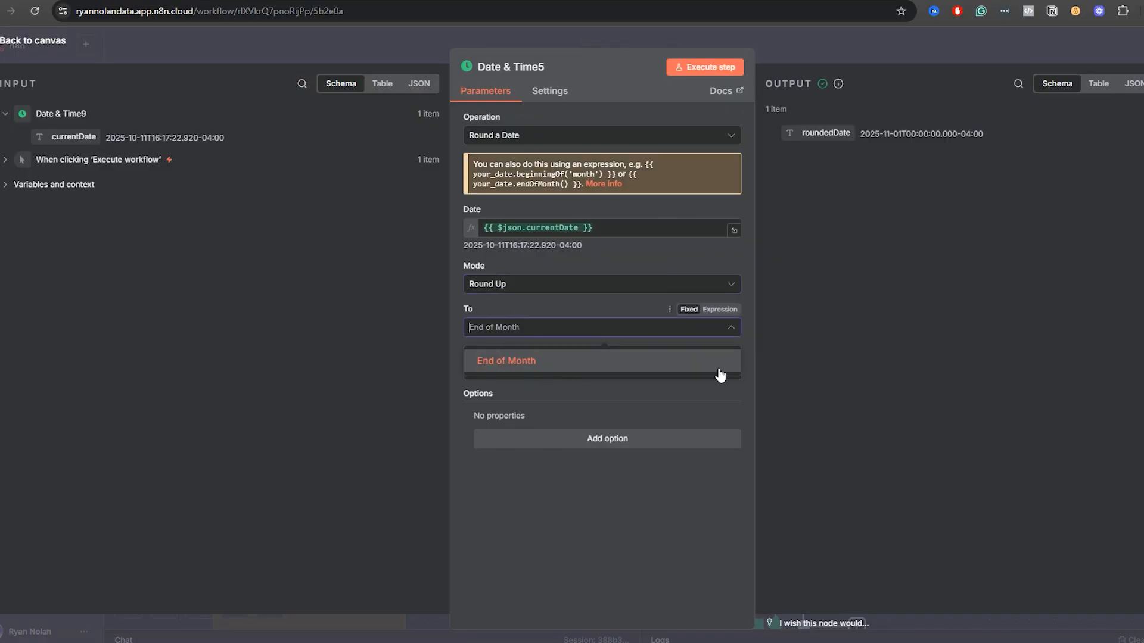
left_click(523, 362)
Execute Date & Time5, examine the roundedDate output and return to the canvas.
left_click(705, 70)
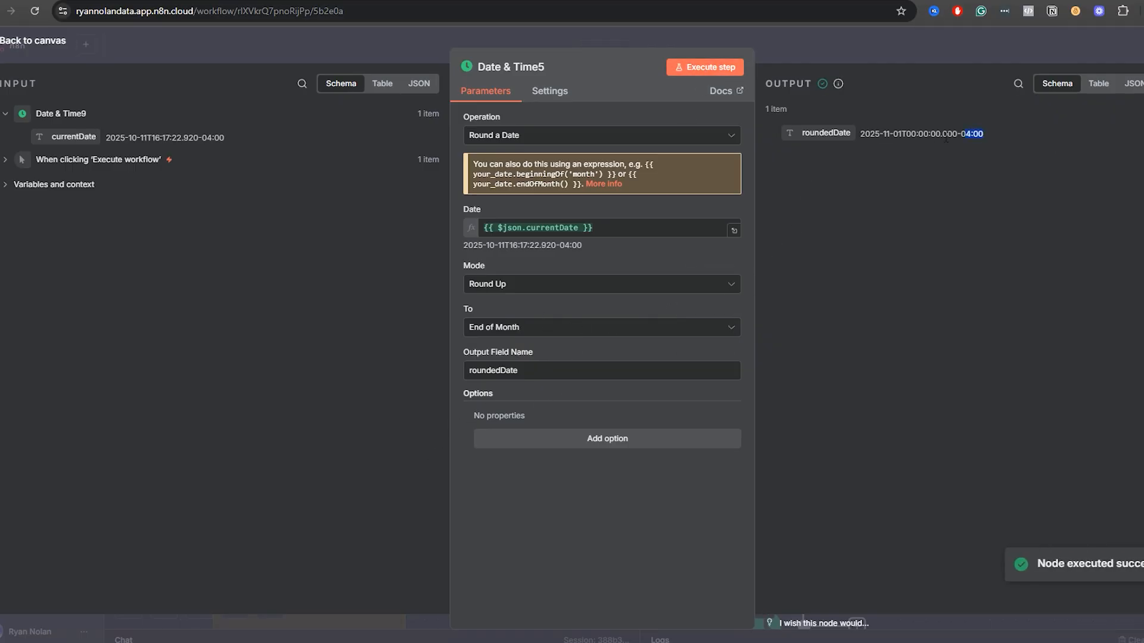
left_click_drag(946, 139, 862, 133)
left_click(895, 162)
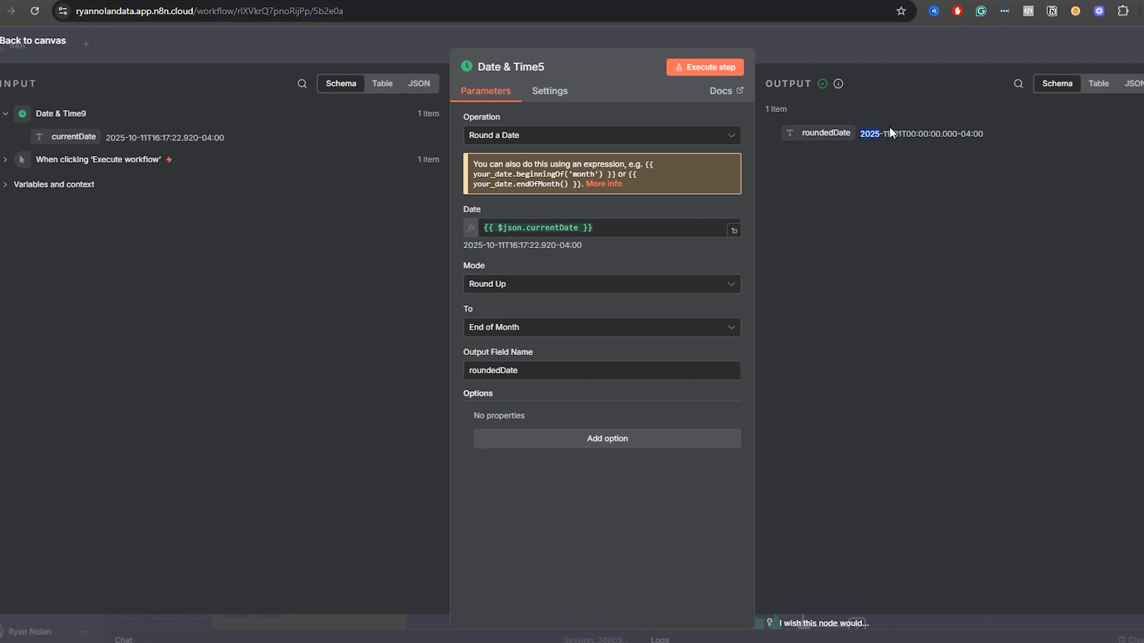
left_click(853, 35)
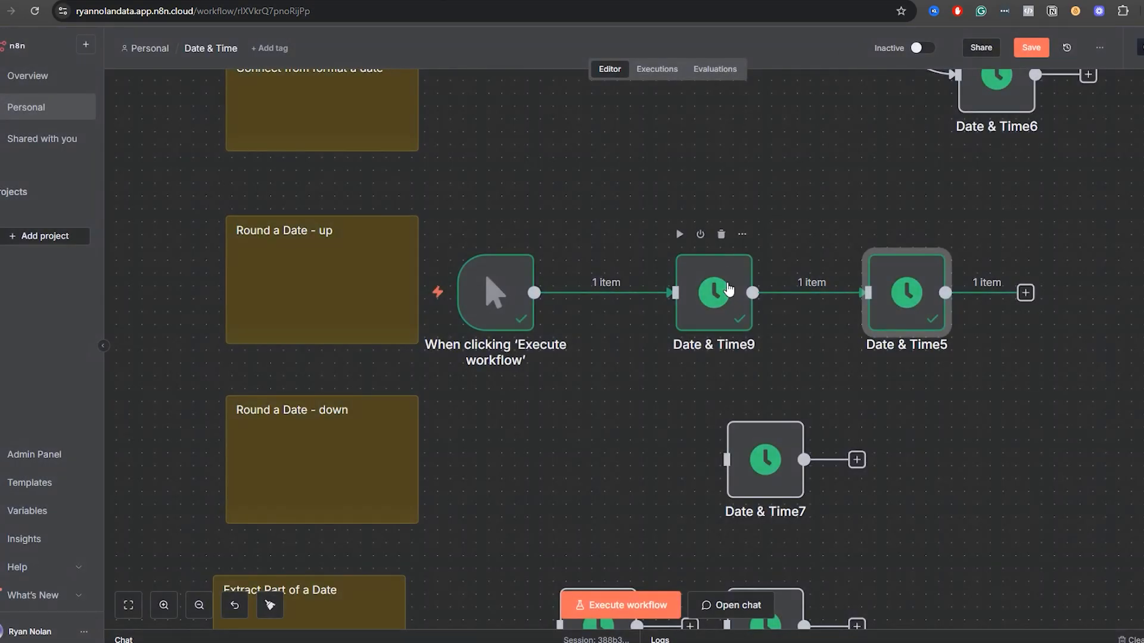
Duplicate Date & Time9 into the Round a Date - down row and line up the copy and Date & Time7 beneath the round-up nodes.
left_click(722, 317)
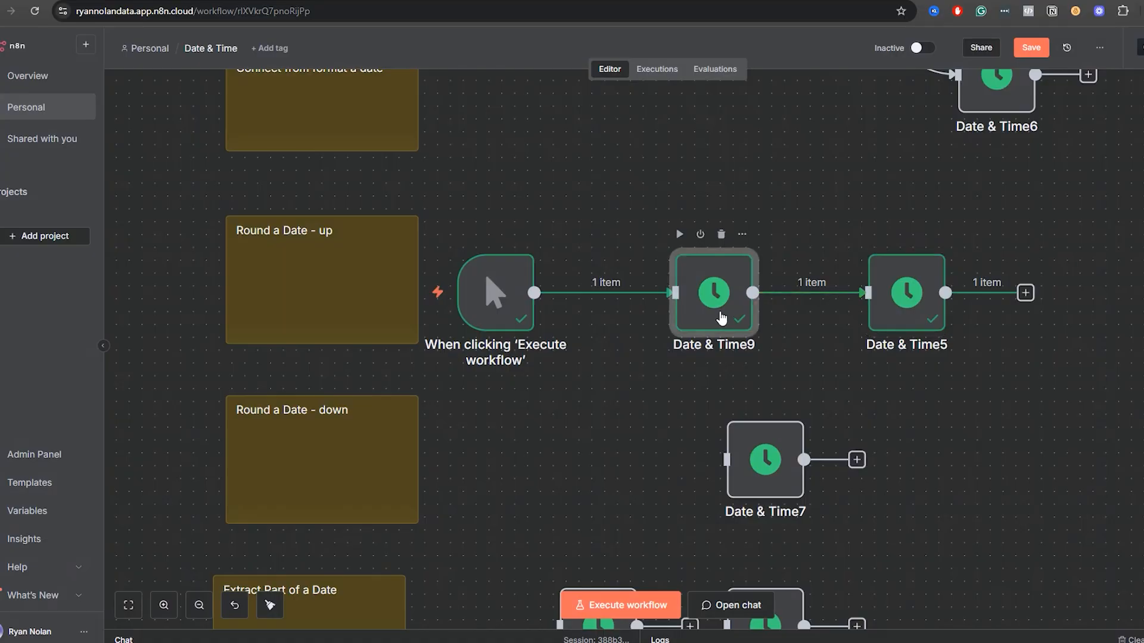
key("ctrl+c")
key("ctrl+v")
left_click_drag(864, 464, 619, 450)
left_click_drag(749, 487, 894, 482)
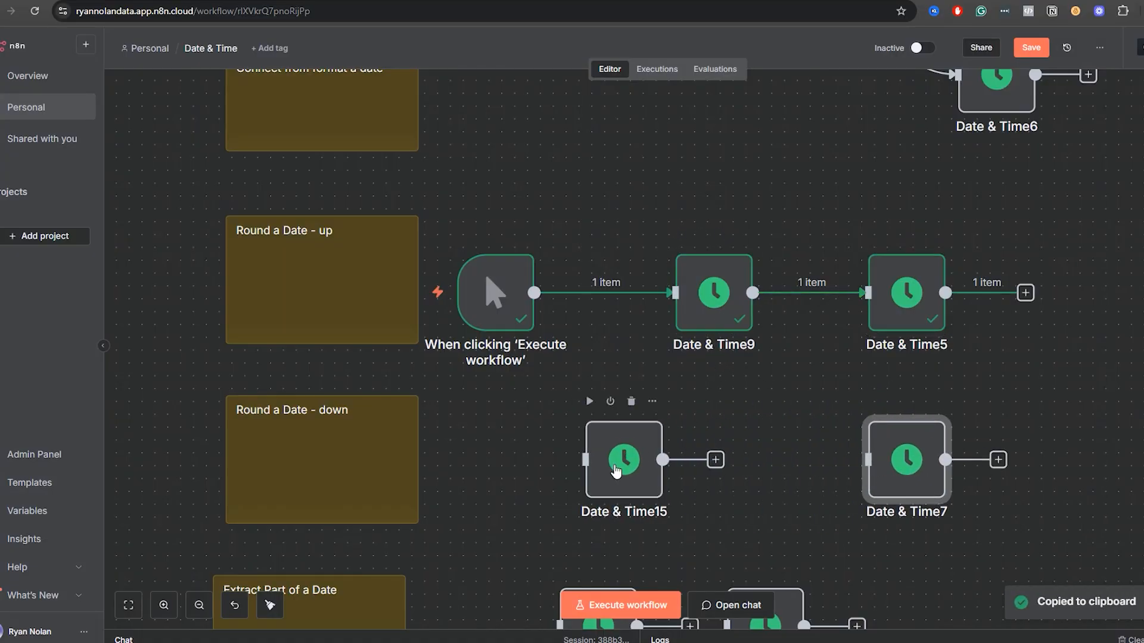
left_click_drag(613, 471, 716, 471)
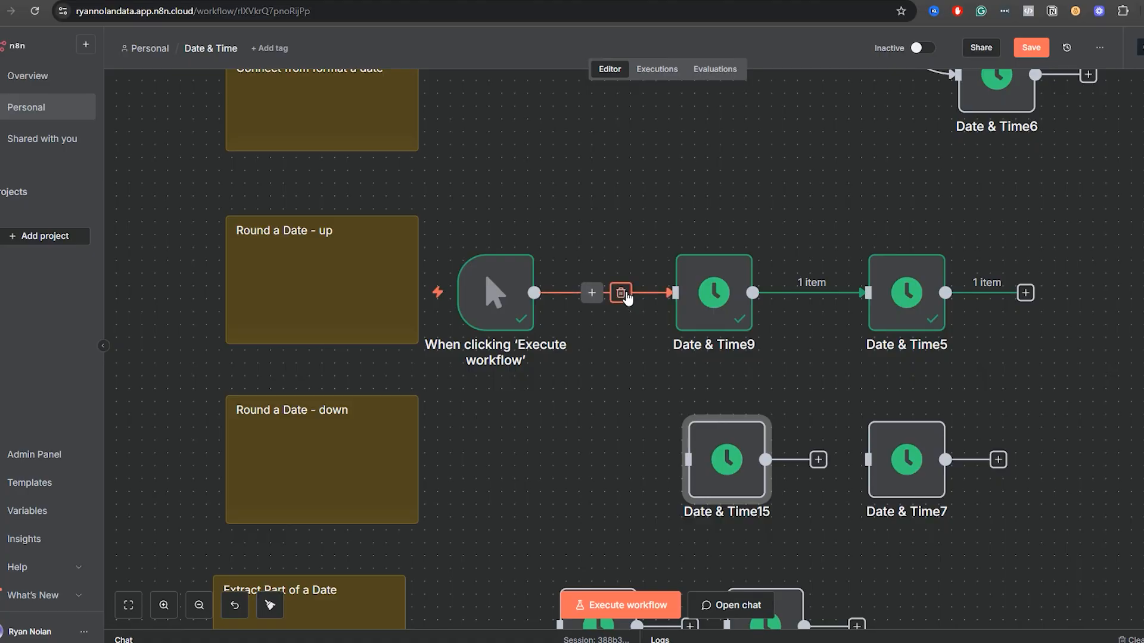
Disconnect the trigger from Date & Time9, move it to the round-down row and connect it through Date & Time15 to Date & Time7.
left_click(622, 294)
left_click_drag(500, 305, 505, 479)
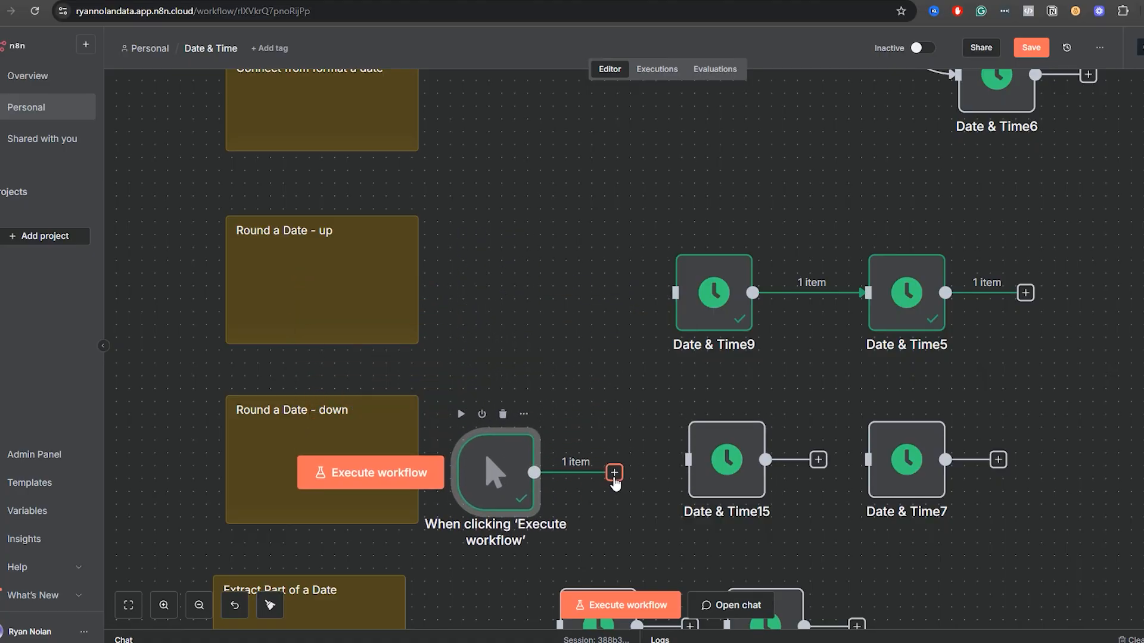
left_click_drag(614, 480, 688, 459)
left_click_drag(818, 460, 868, 459)
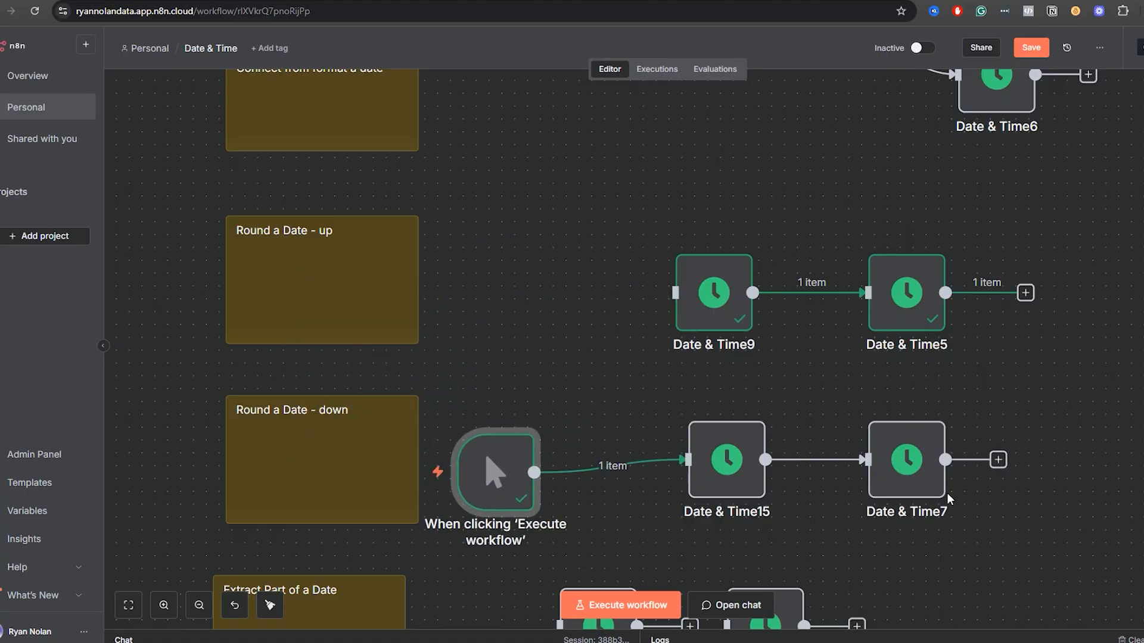
Open Date & Time7, execute the previous nodes and map Date to {{ $json.currentDate }} from Date & Time15.
double_click(910, 495)
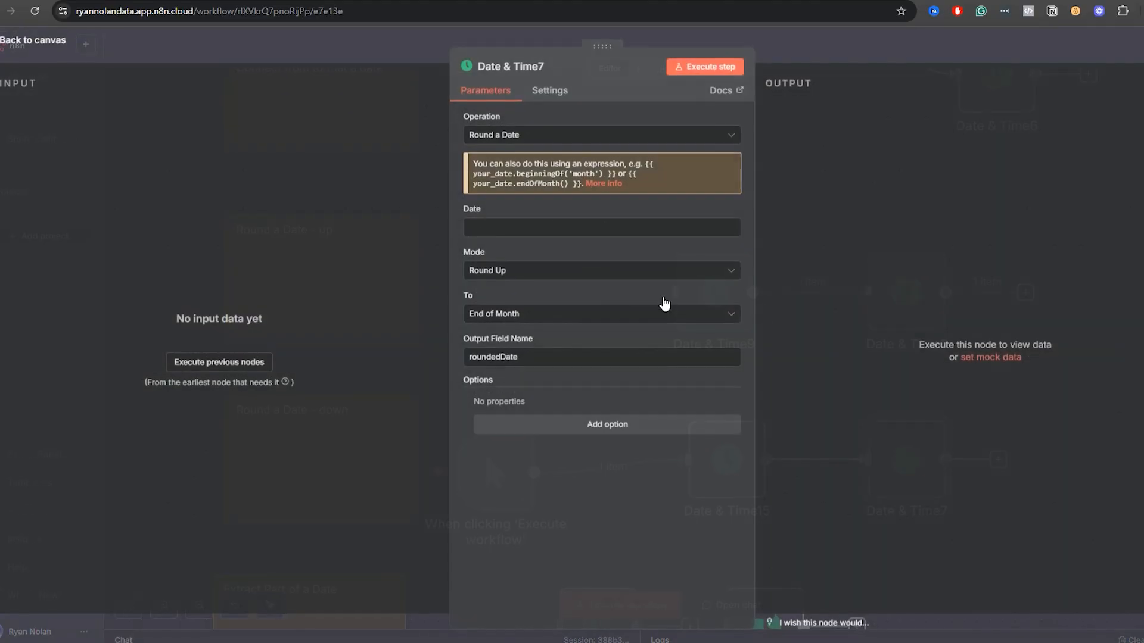
left_click(249, 359)
left_click_drag(67, 136, 494, 228)
left_click(366, 349)
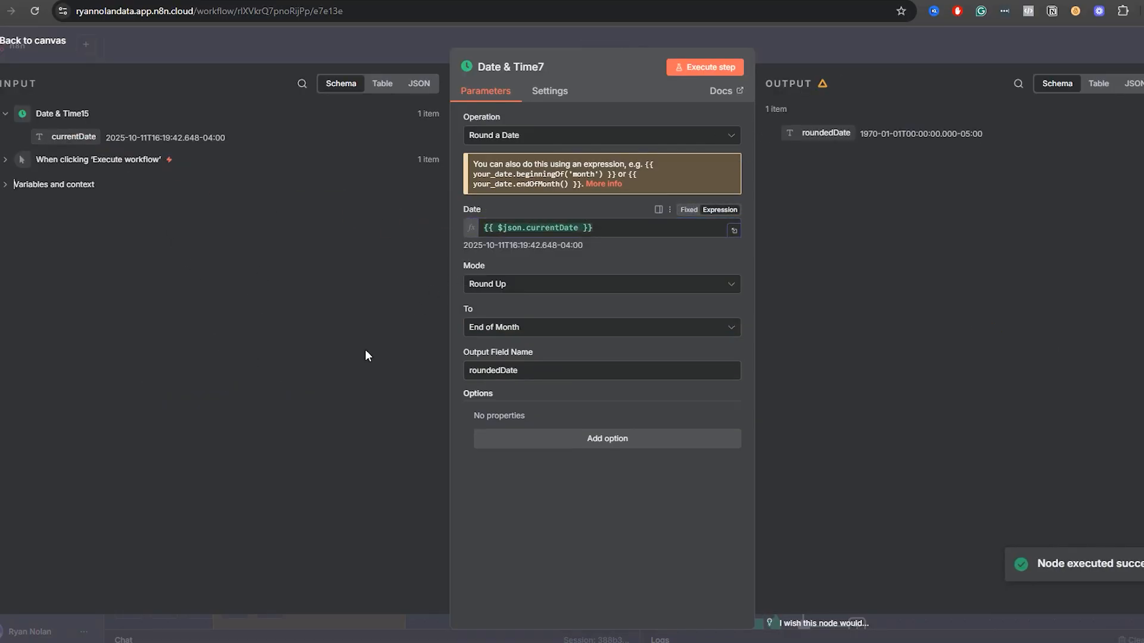
Set the Mode of Date & Time7 to Round Down, review the To Nearest choices and return to the canvas.
left_click(524, 284)
left_click(518, 325)
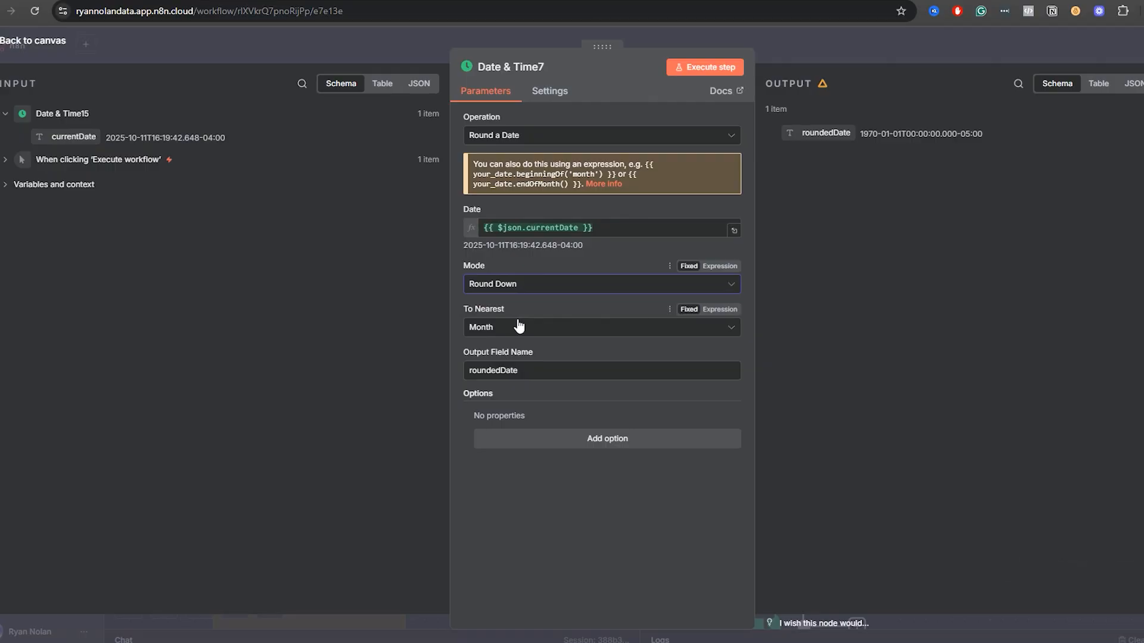
left_click(510, 328)
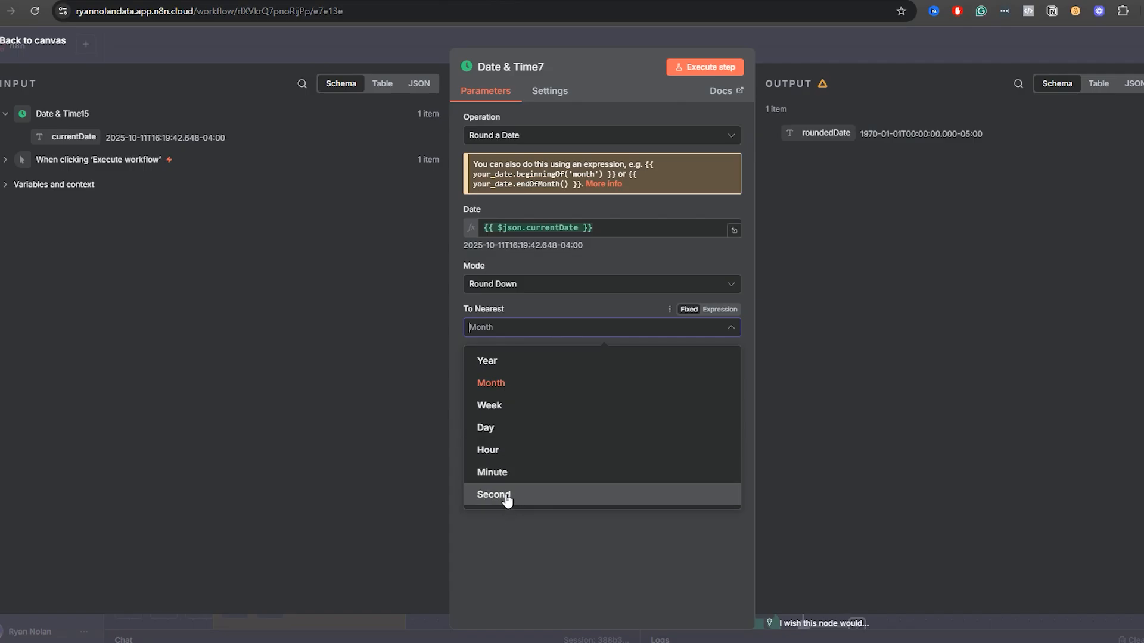
left_click(788, 56)
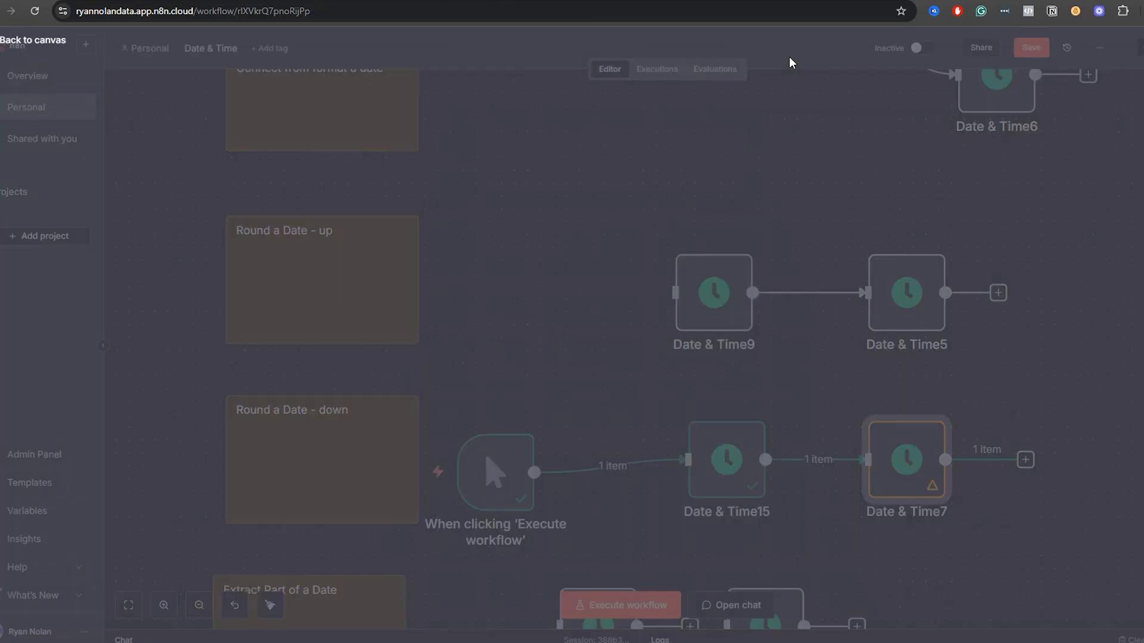
Review the settings of Date & Time9 and the To choices offered for Round Up in Date & Time5.
double_click(717, 293)
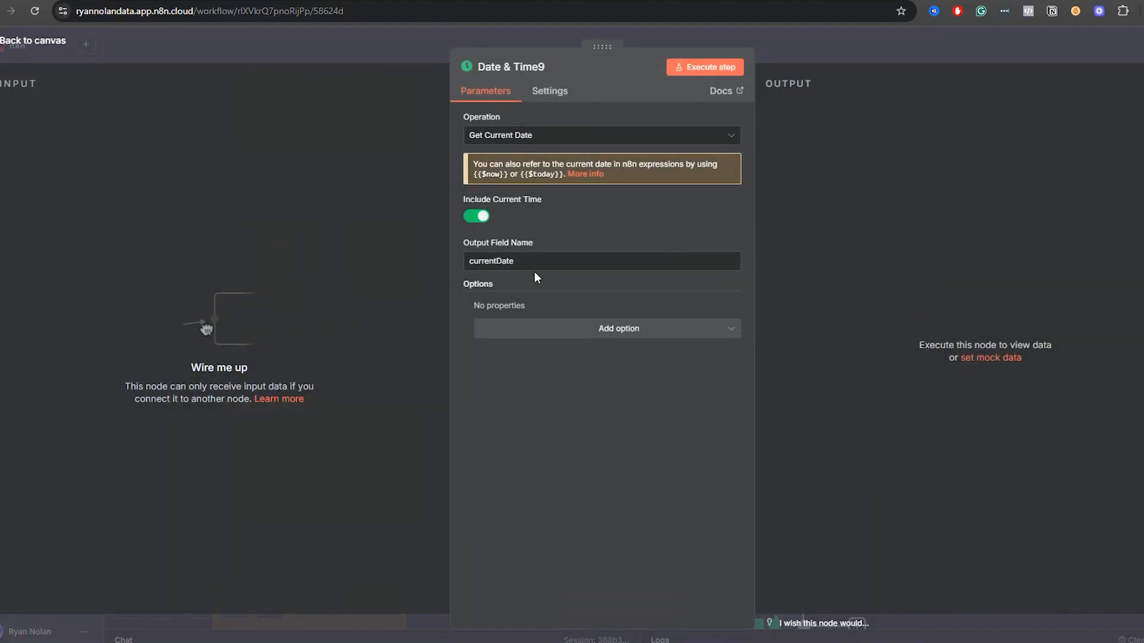
left_click(882, 37)
double_click(898, 313)
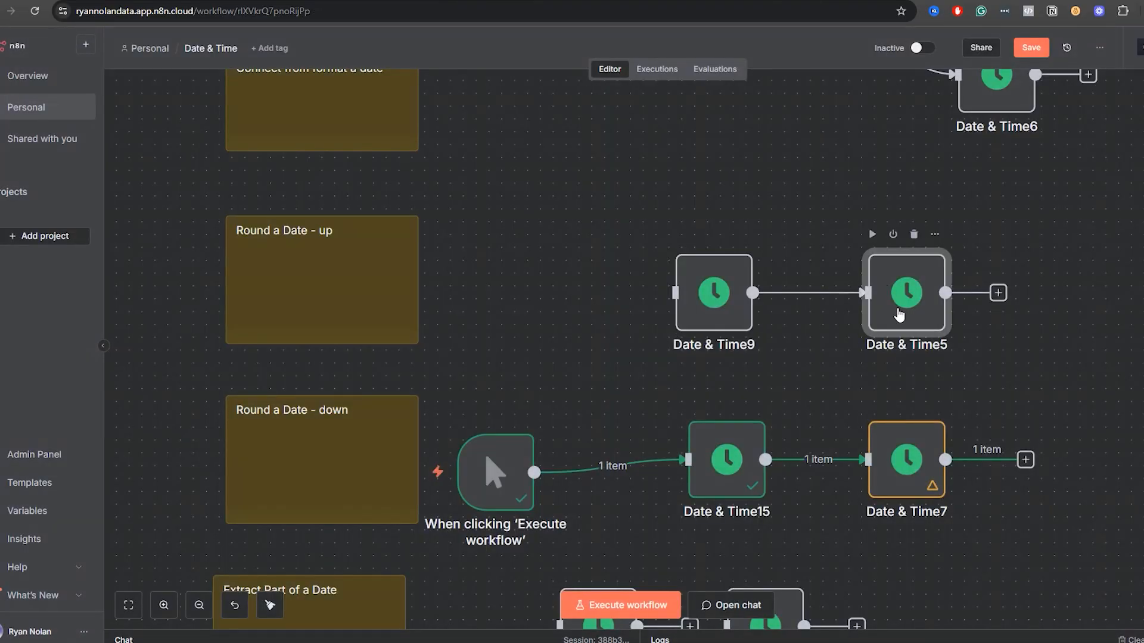
left_click(524, 272)
left_click(528, 323)
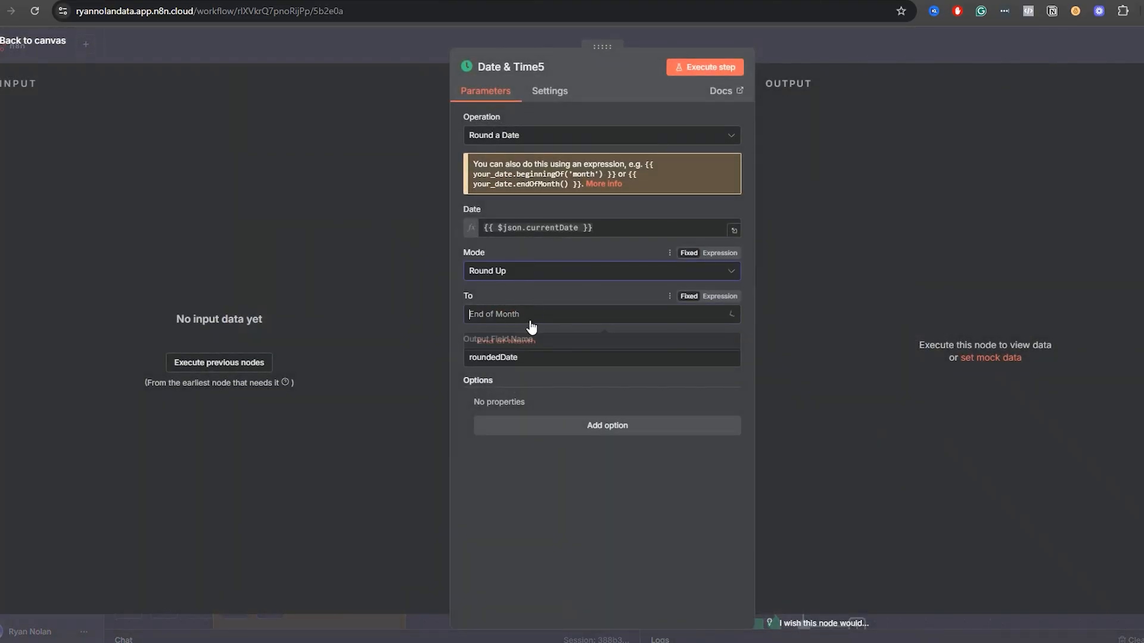
left_click(528, 317)
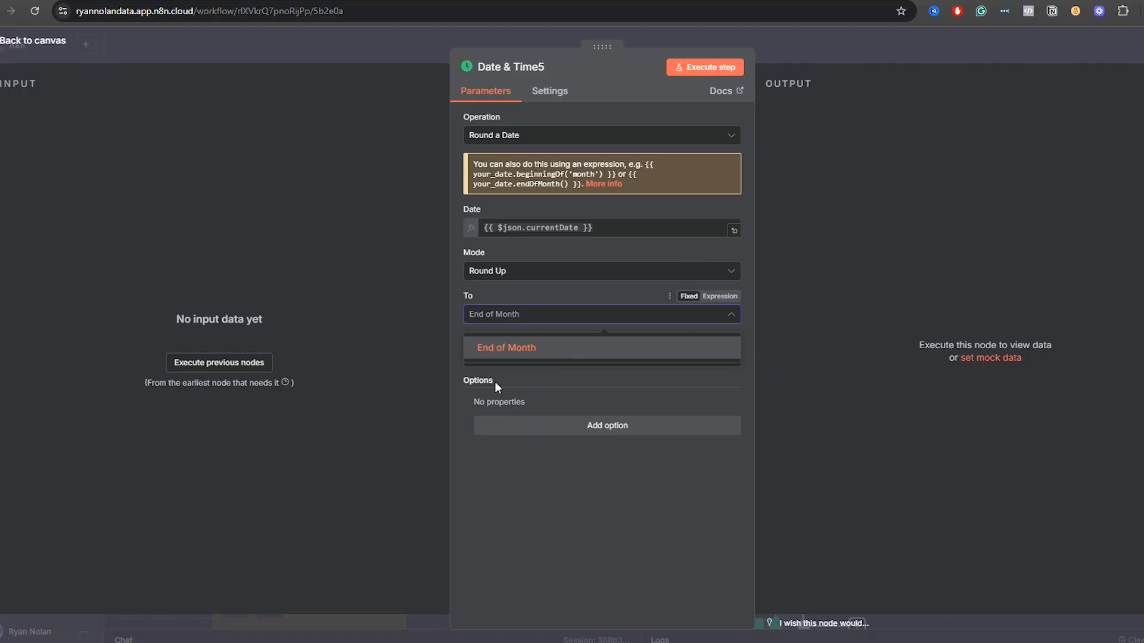
Return to the canvas and align the trigger node horizontally with Date & Time15.
left_click(838, 49)
left_click_drag(1038, 527, 1035, 431)
left_click_drag(503, 382, 498, 344)
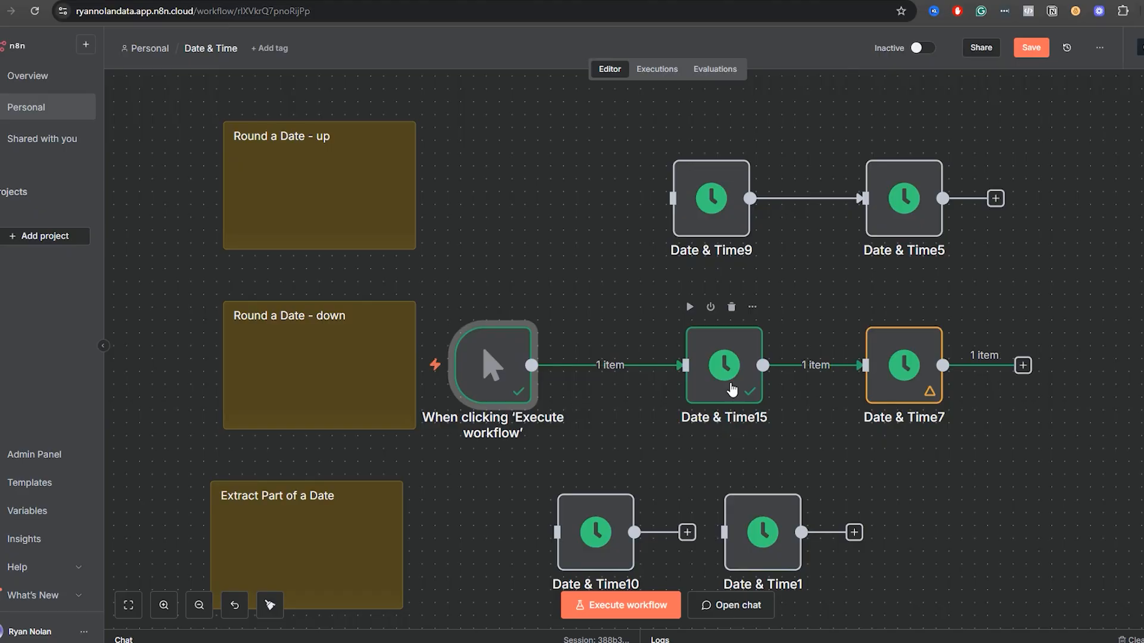
Reopen Date & Time7, keep Month as the To Nearest unit and execute the step.
double_click(891, 377)
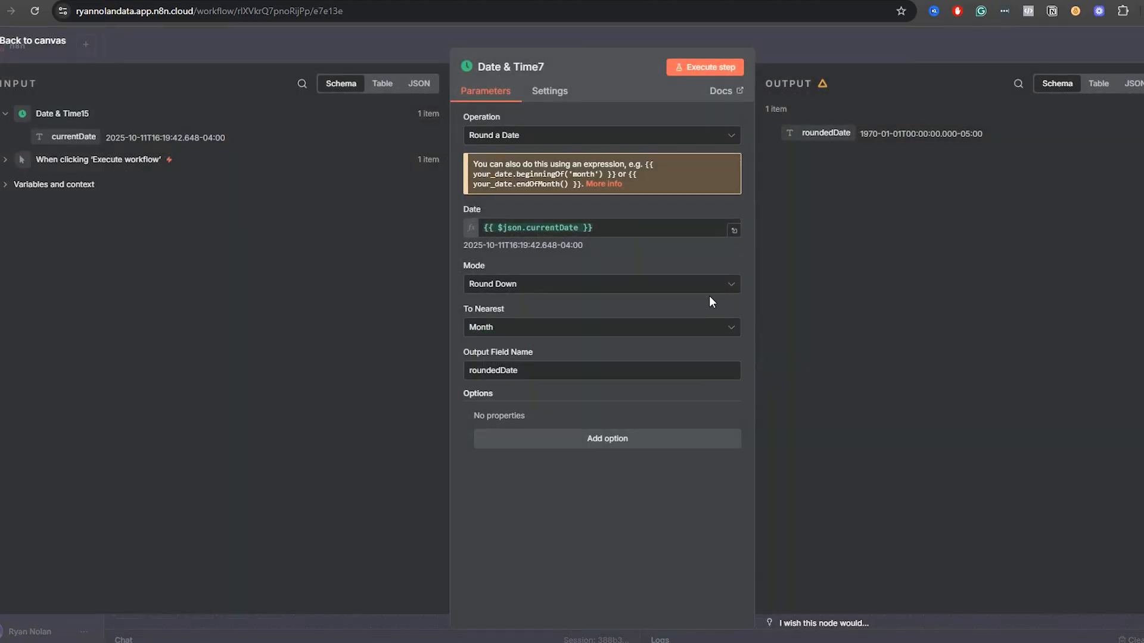
left_click(501, 328)
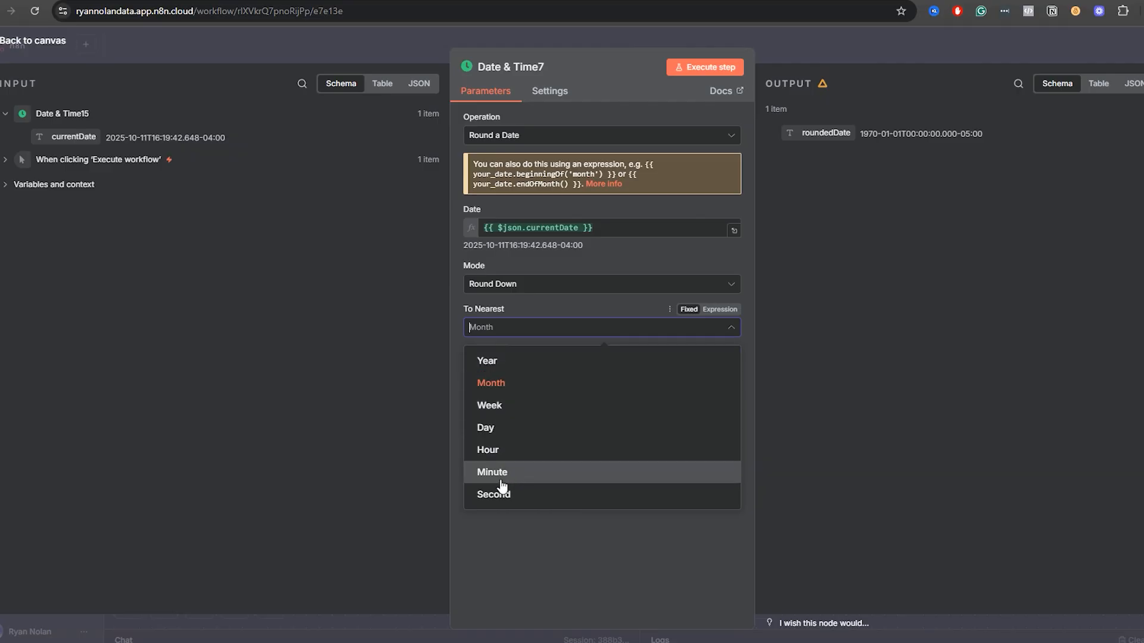
left_click(501, 383)
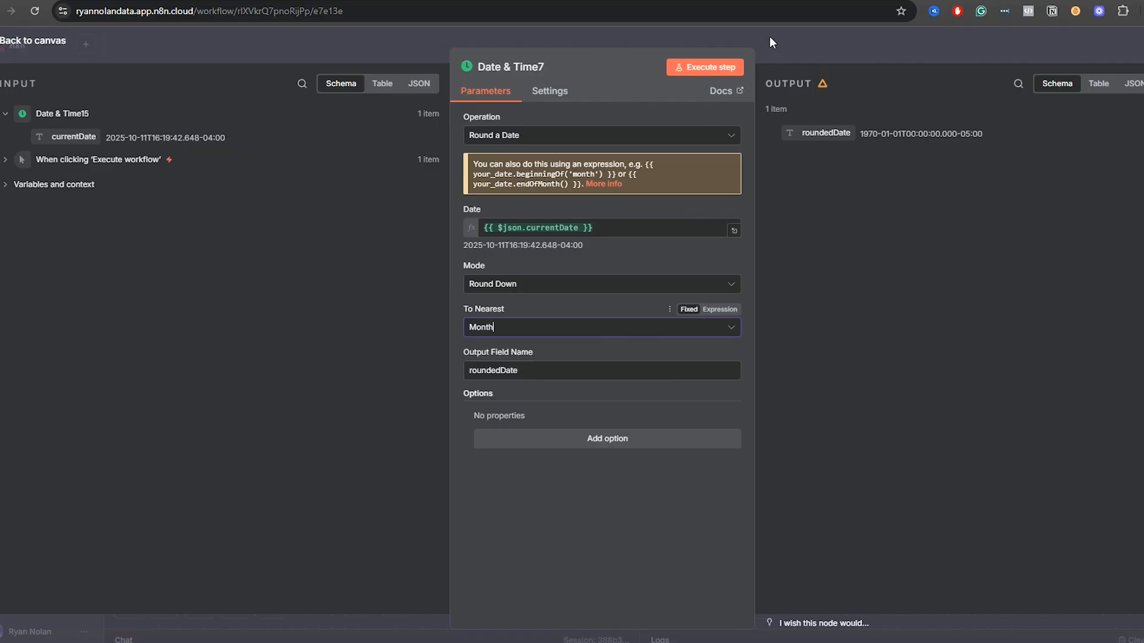
left_click(732, 68)
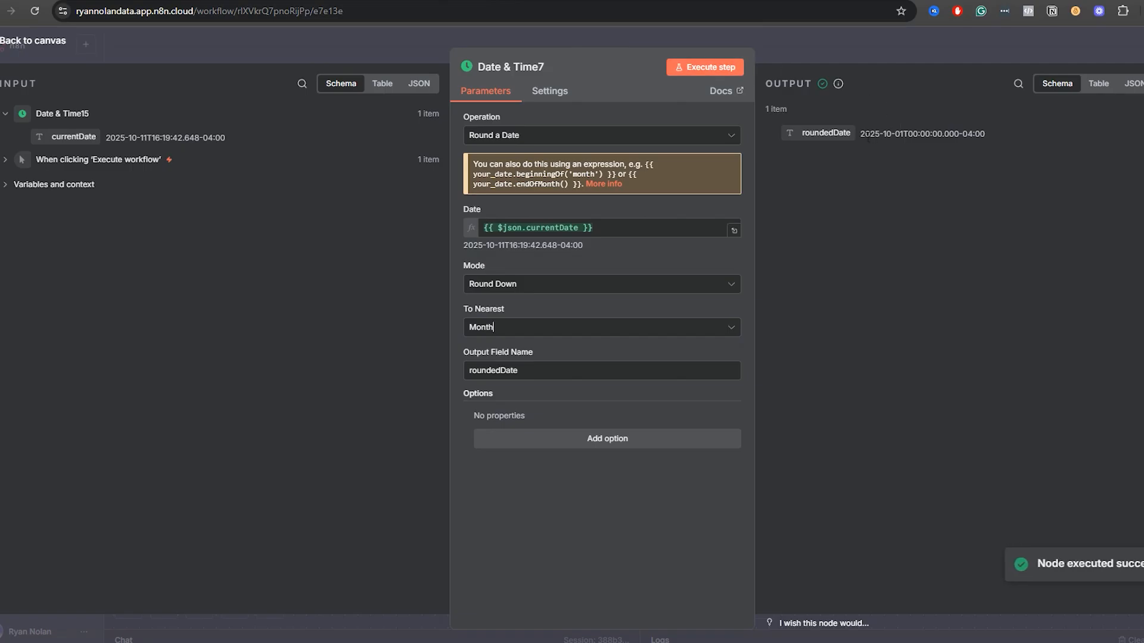
Set To Nearest to Week in Date & Time7 and execute the step.
left_click(510, 328)
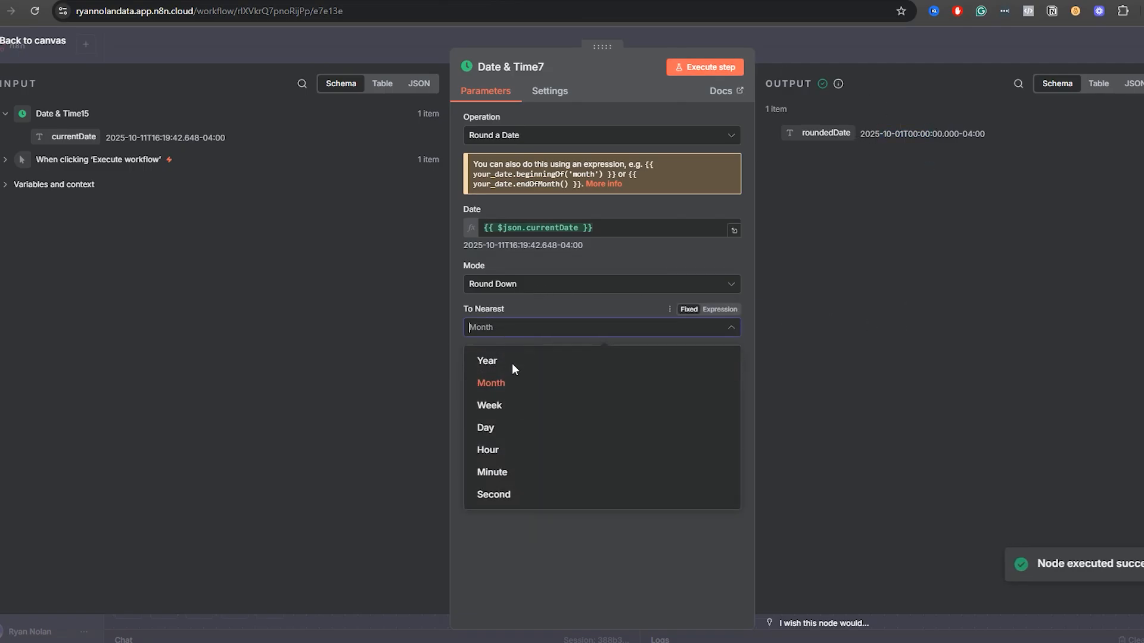
left_click(508, 404)
left_click(697, 67)
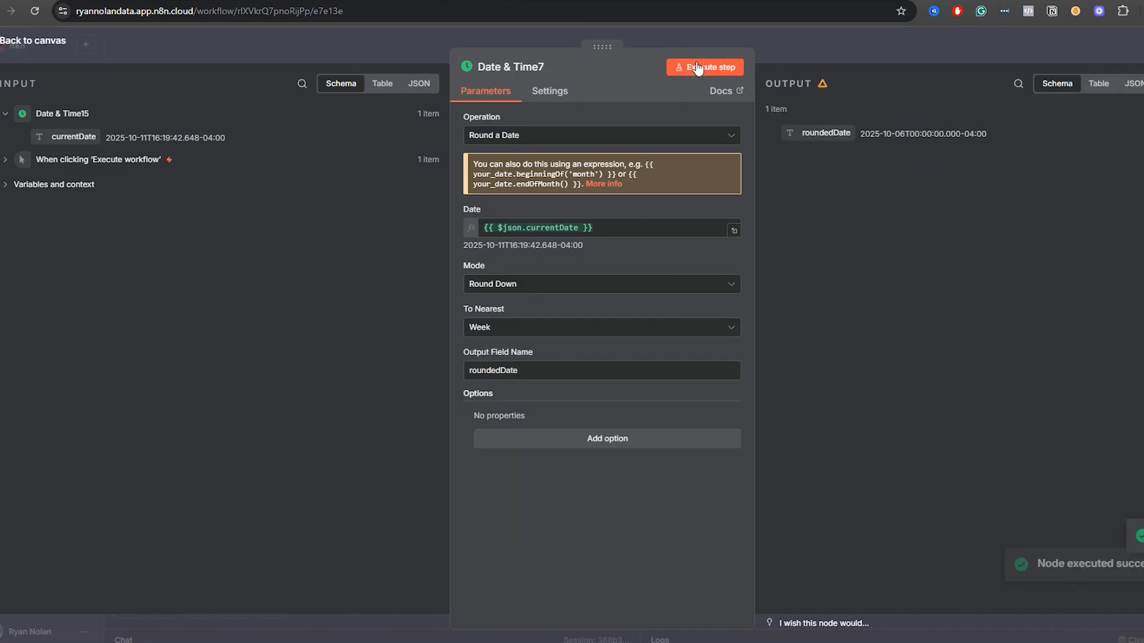
Set To Nearest to Day in Date & Time7 and execute the step.
left_click(524, 327)
left_click(486, 428)
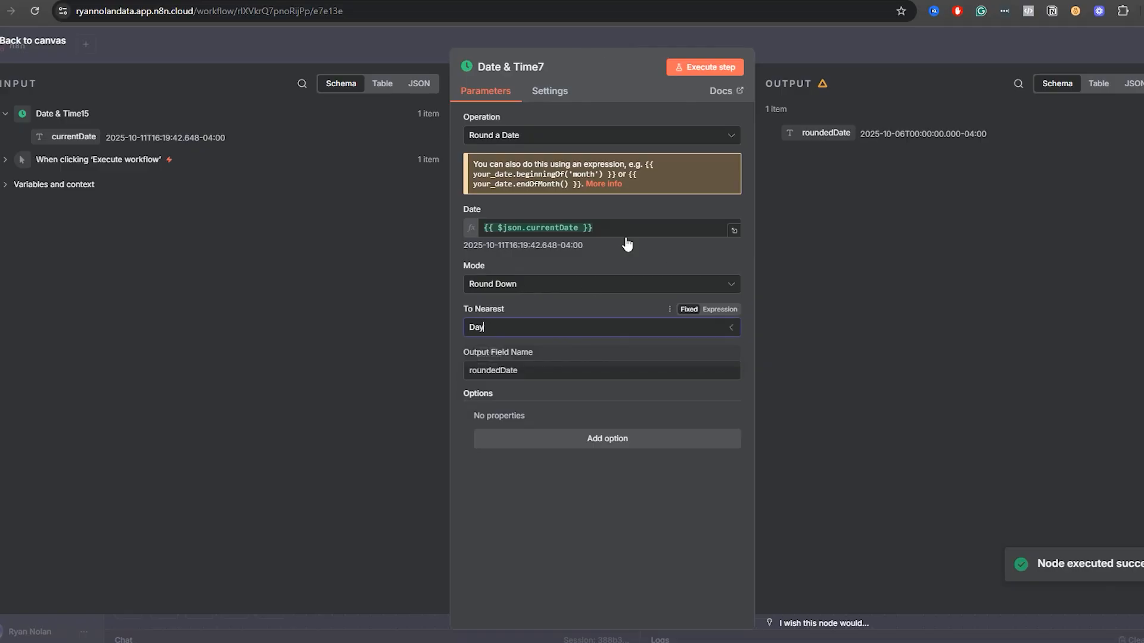
left_click(683, 69)
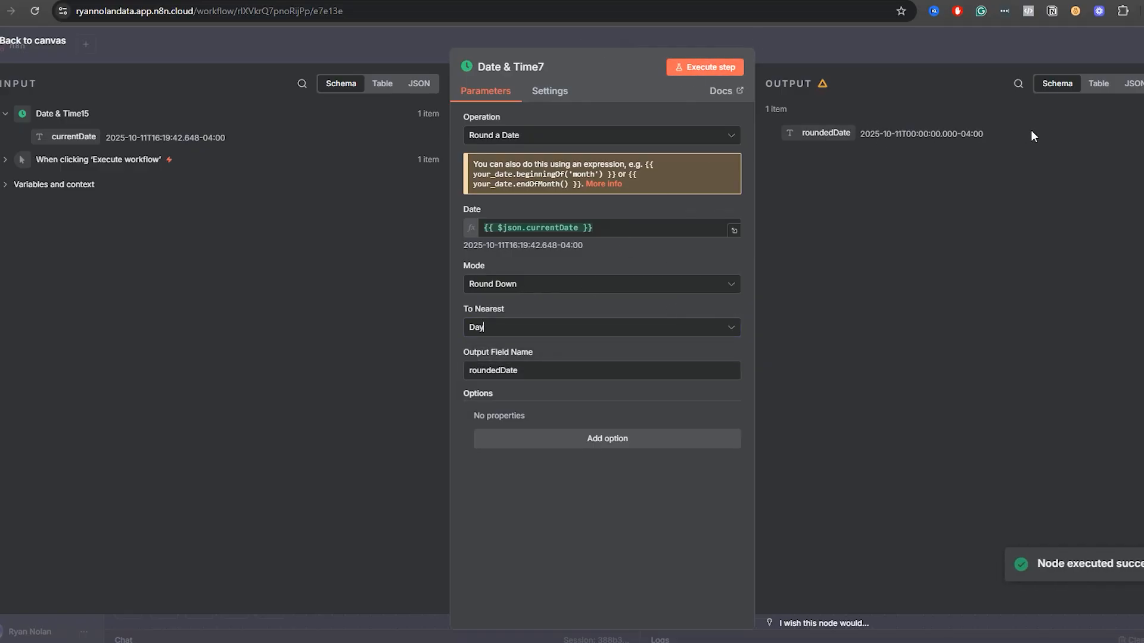
Set To Nearest to Hour in Date & Time7 and execute the step.
left_click(513, 329)
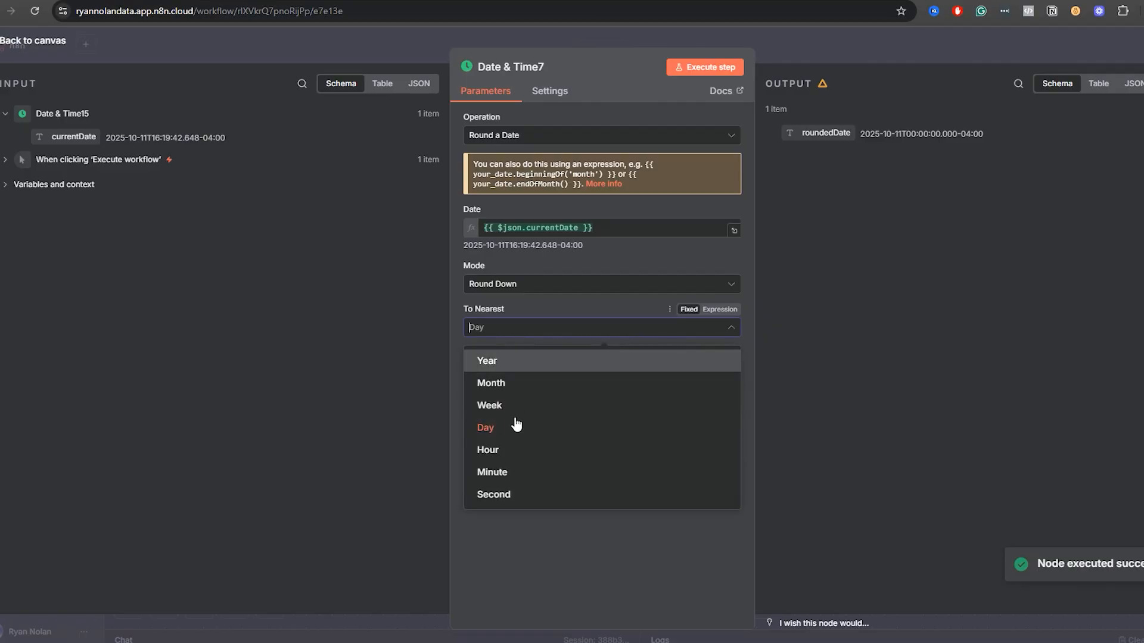
left_click(517, 451)
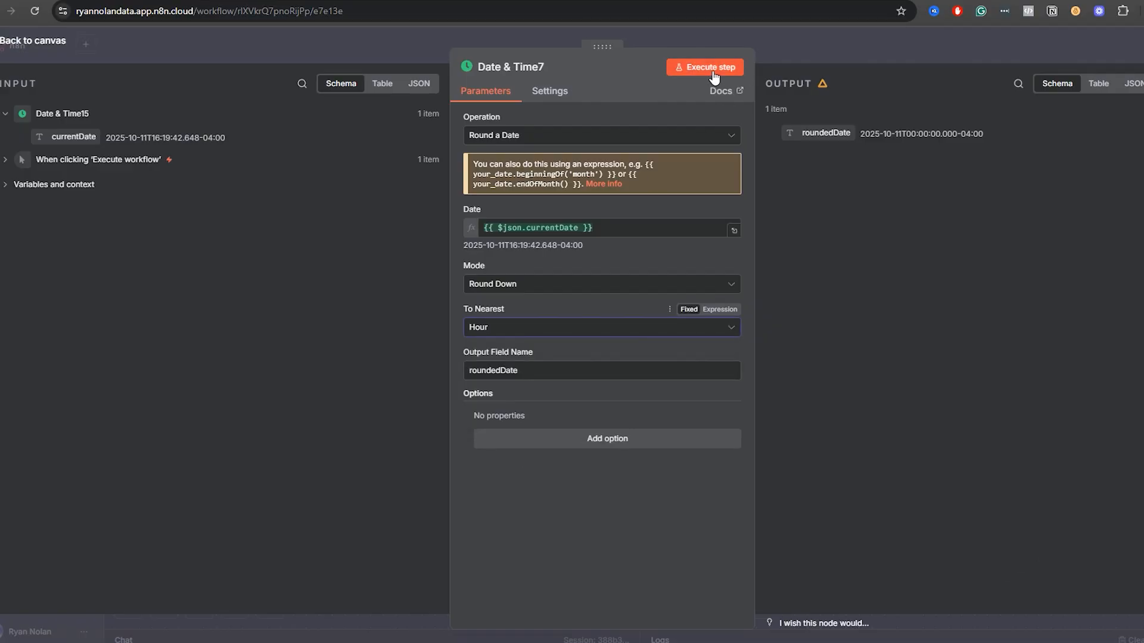
left_click(712, 69)
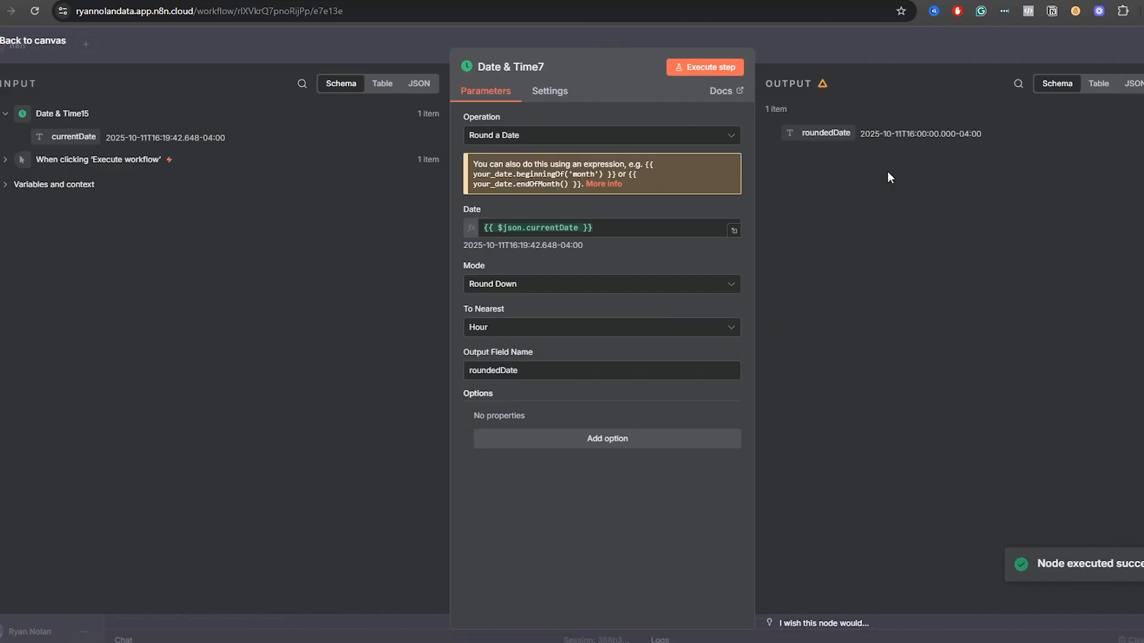
Switch the rounding mode of Date & Time7 to Round Up and review its To choices.
left_click(526, 285)
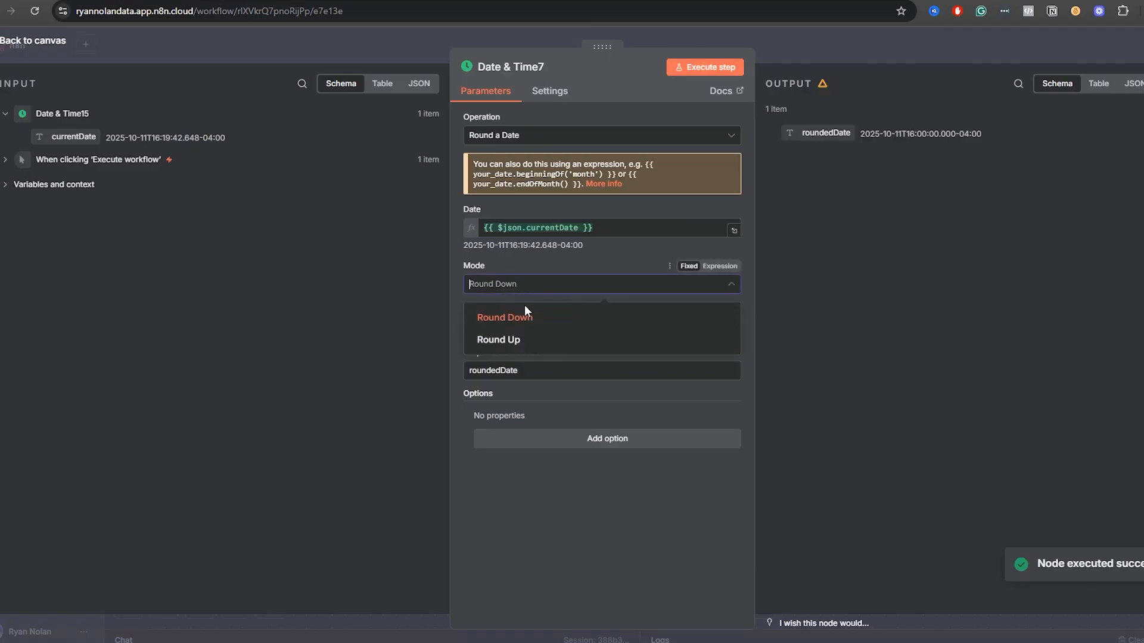
left_click(522, 344)
left_click(525, 327)
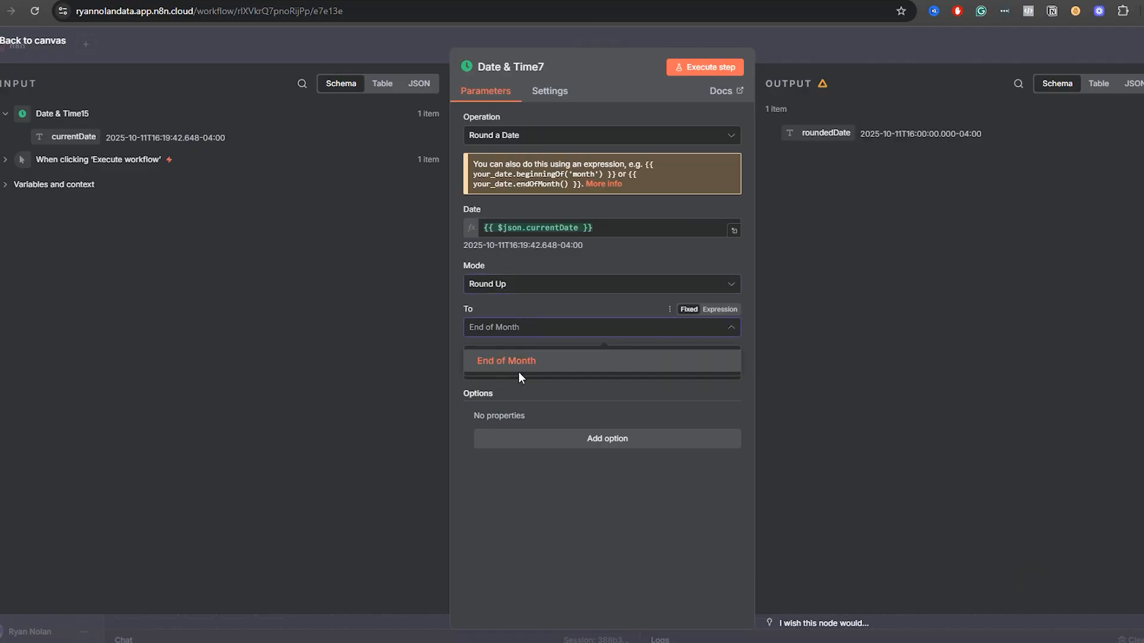
Set the mode of Date & Time7 back to Round Down to the nearest Month, execute the step and return to the canvas.
left_click(518, 284)
left_click(517, 315)
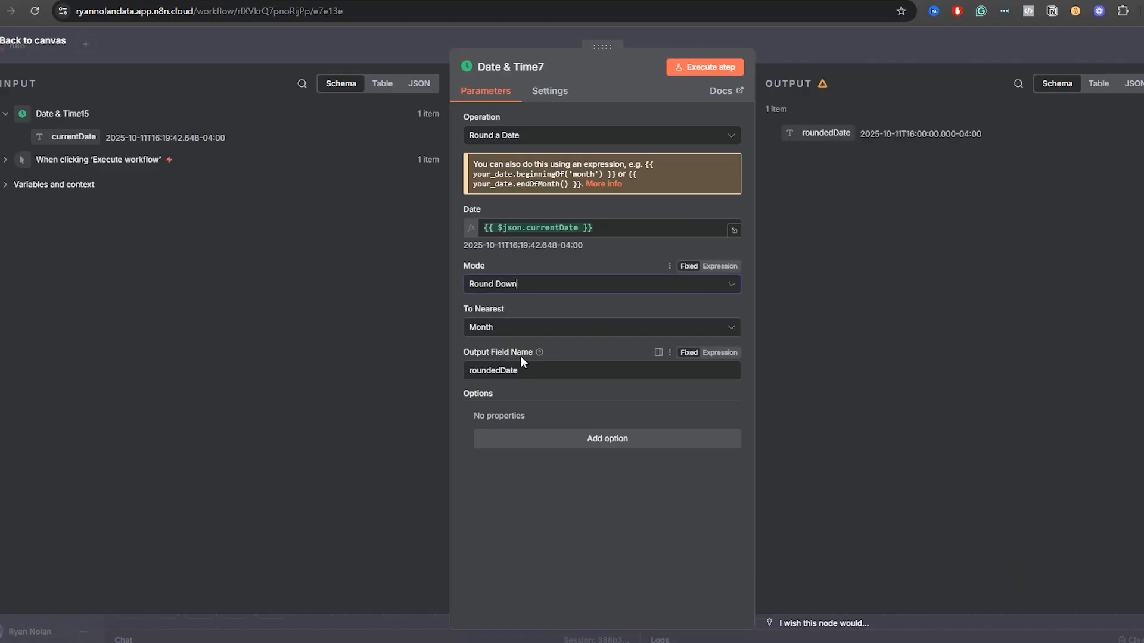
left_click(694, 67)
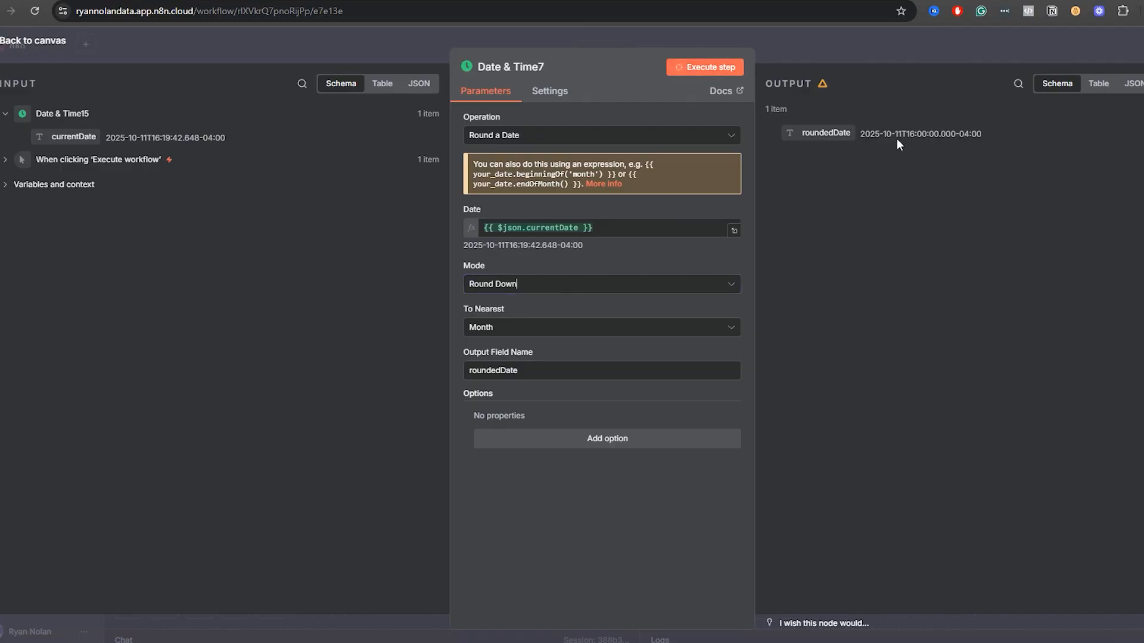
left_click(902, 46)
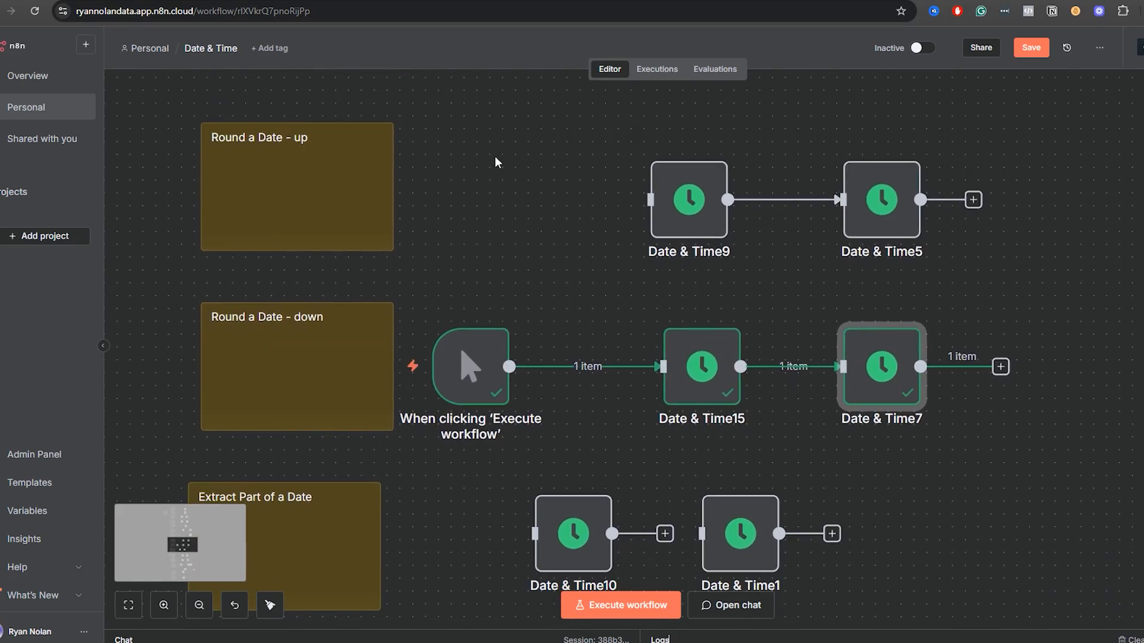
Shift Date & Time10 and Date & Time1 to the right and place the trigger, disconnected from Date & Time15, in front of them.
scroll(466, 503, "down", 3)
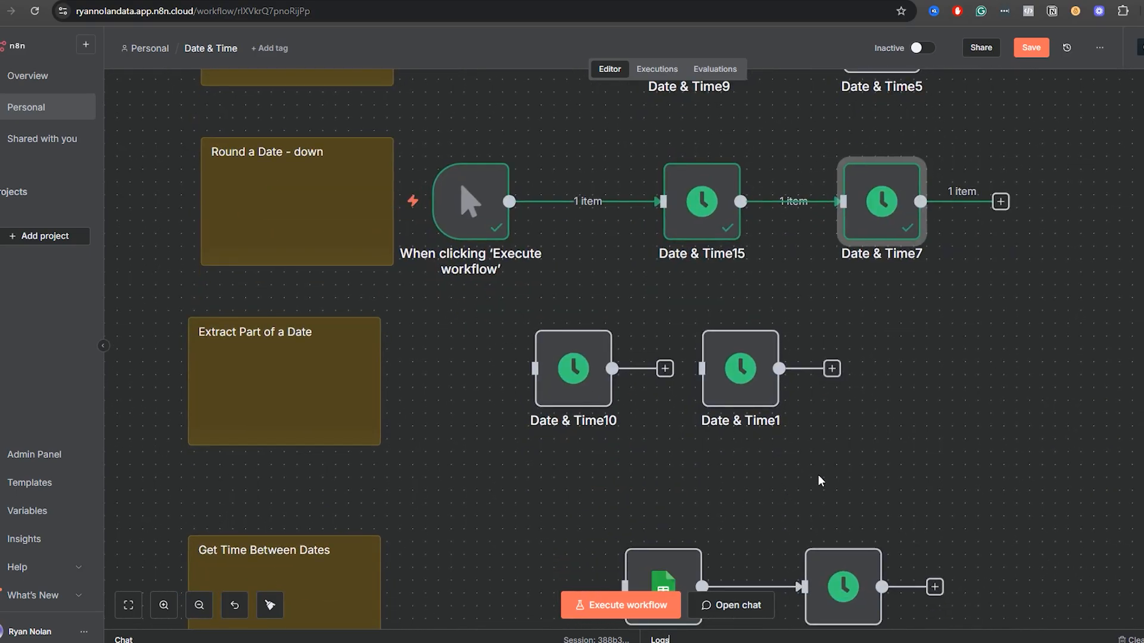
left_click_drag(822, 464, 526, 303)
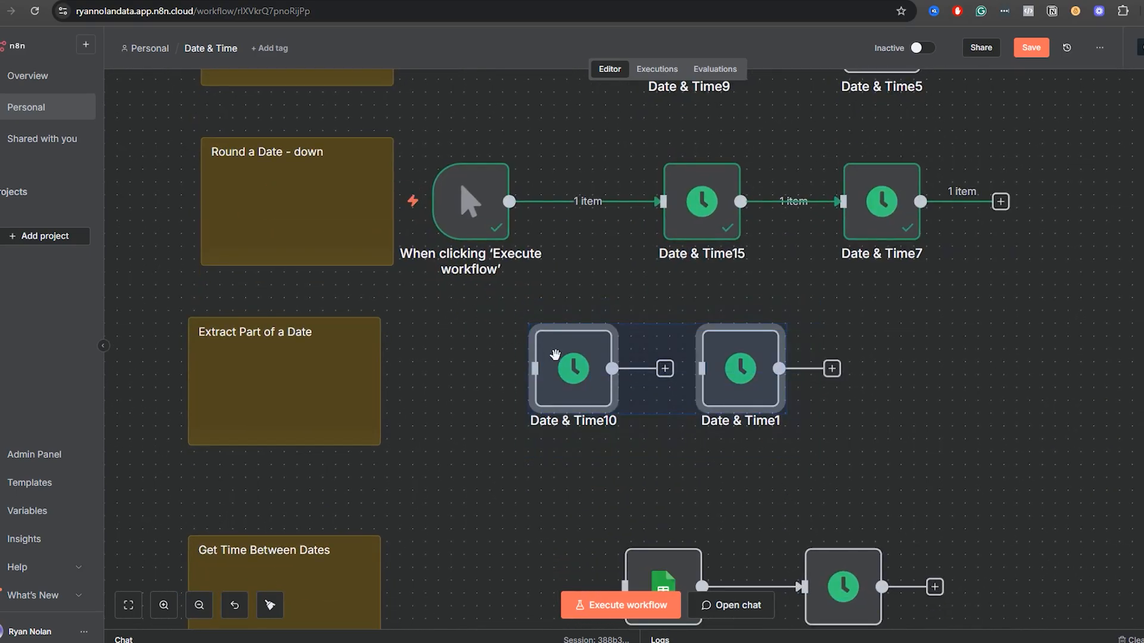
left_click_drag(557, 356, 674, 356)
left_click(643, 369)
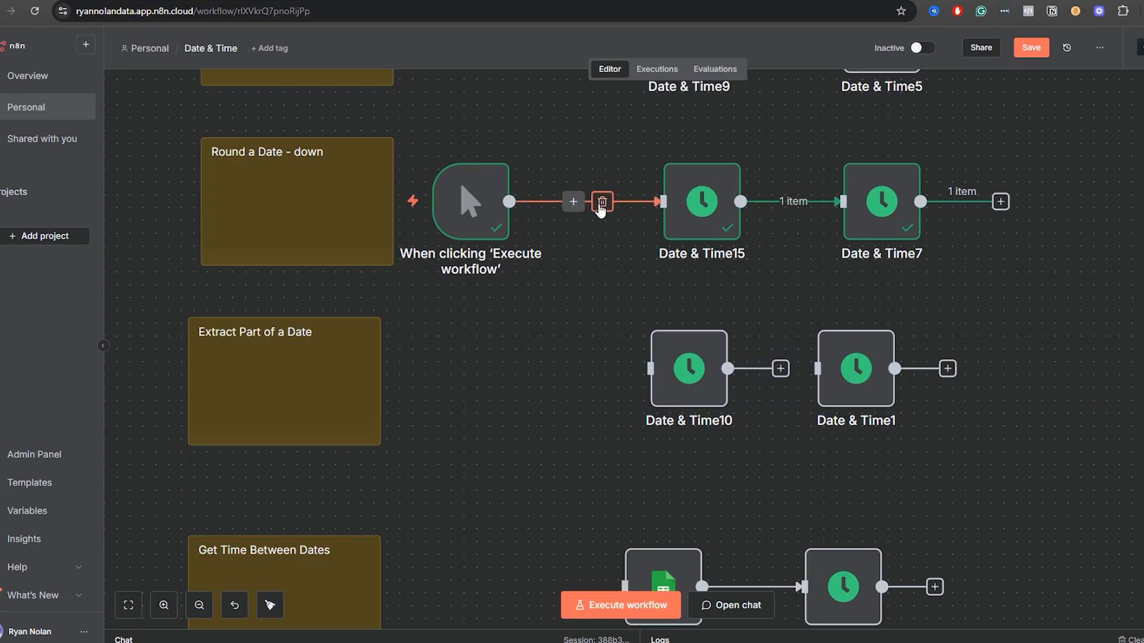
left_click(600, 202)
left_click_drag(488, 213, 489, 380)
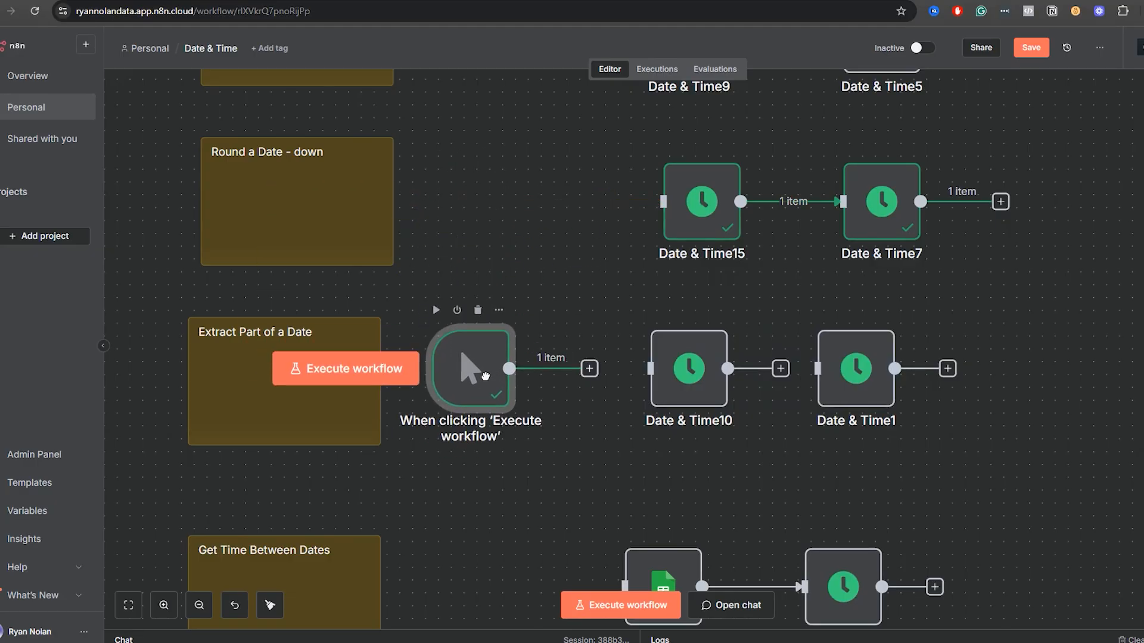
Delete the Date & Time10 node from the Extract Part of a Date row.
scroll(597, 451, "down", 1)
left_click_drag(597, 451, 631, 246)
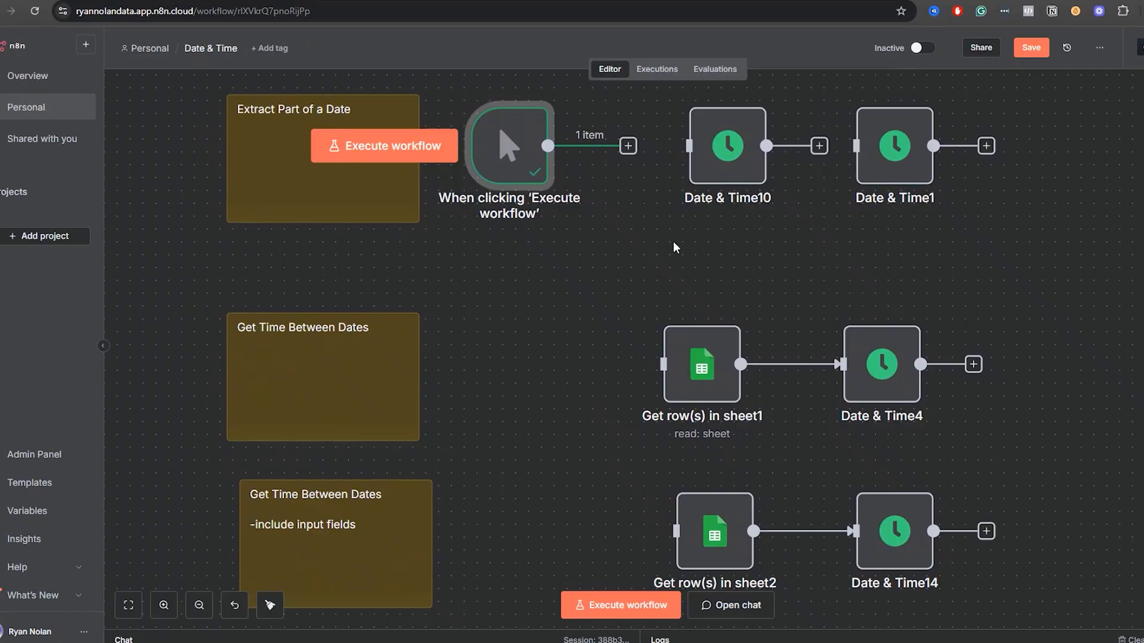
scroll(741, 344, "up", 5)
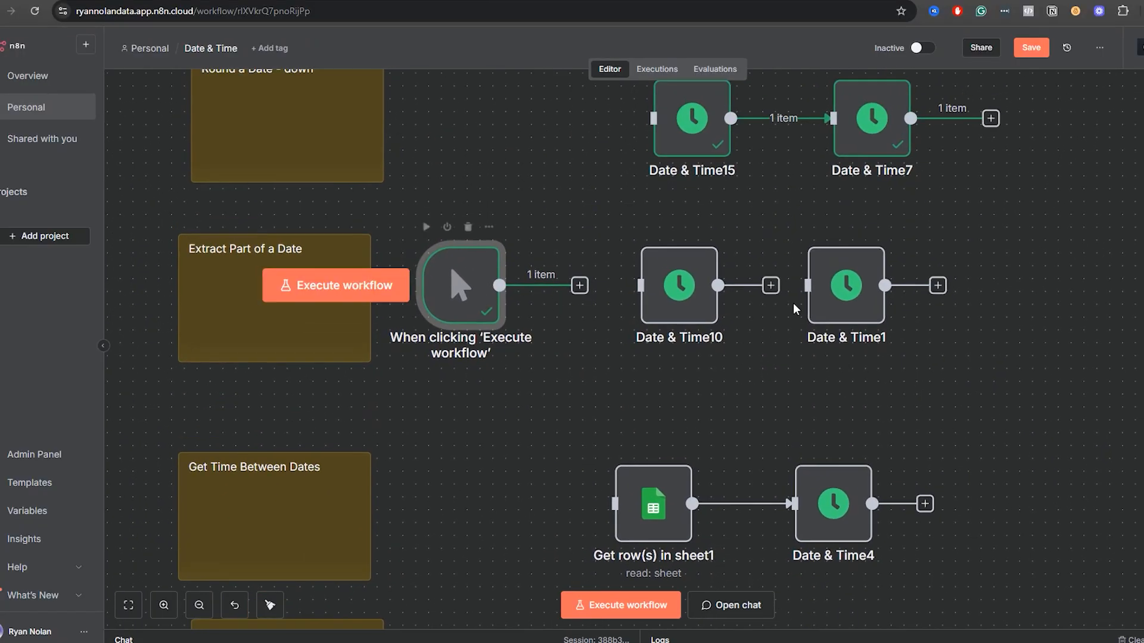
left_click(681, 307)
key("Delete")
Place a copy of Date & Time15 in the Extract Part of a Date row and connect it between the trigger and Date & Time1.
left_click(688, 149)
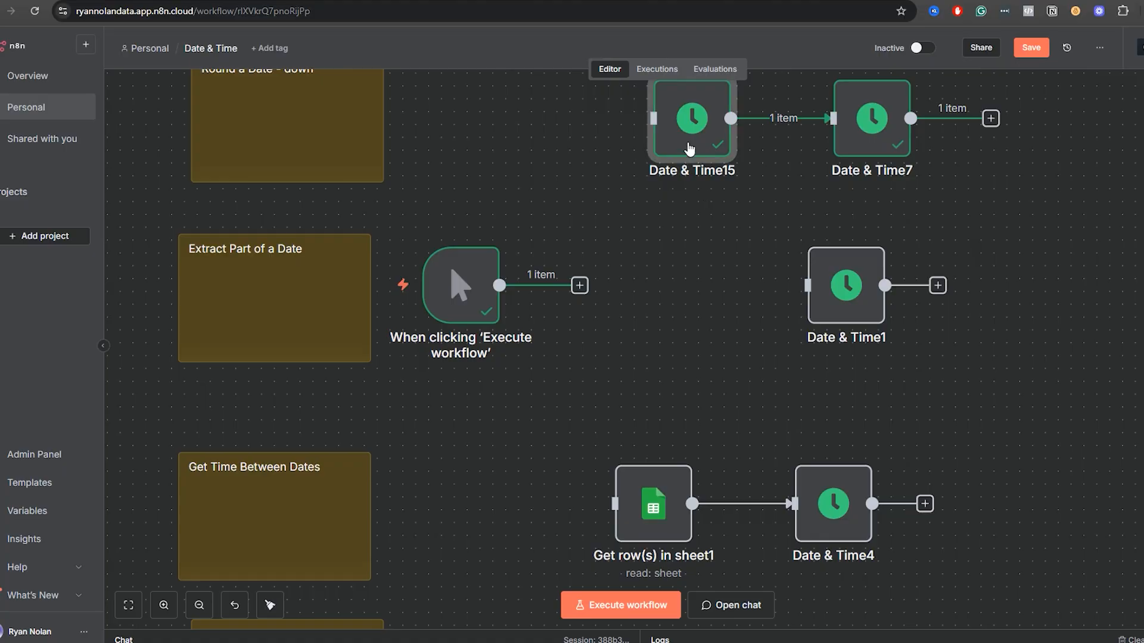
key("ctrl+c")
key("ctrl+v")
left_click_drag(927, 394, 671, 299)
left_click_drag(588, 295, 630, 286)
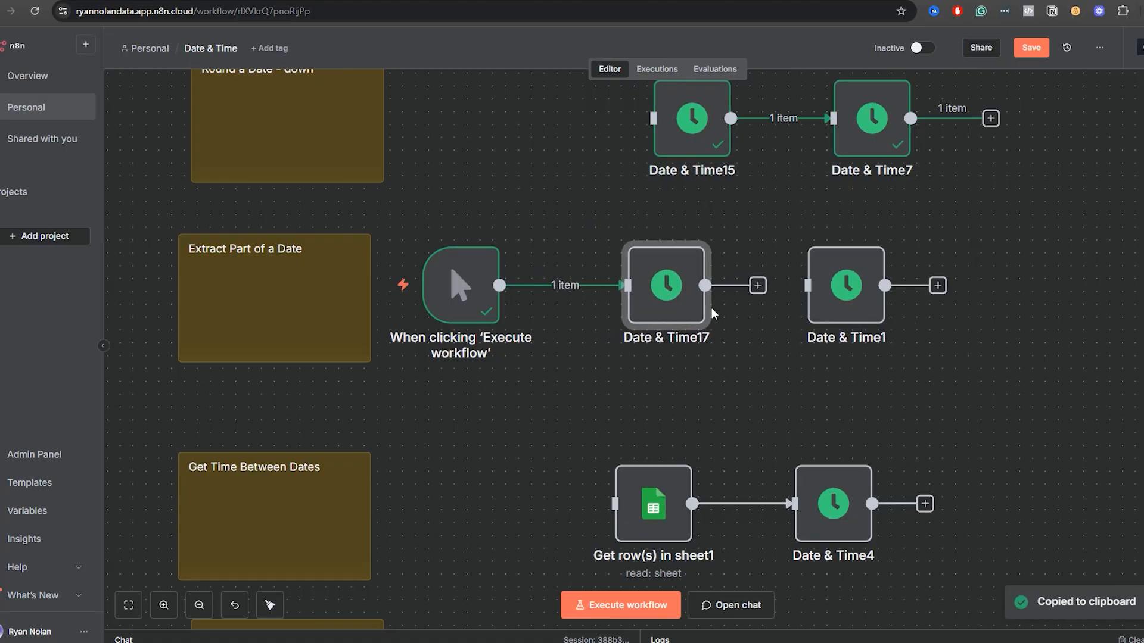
left_click_drag(758, 285, 825, 285)
Load the input data in Date & Time1, map currentDate into Date, and execute the step with Part as Month.
double_click(837, 311)
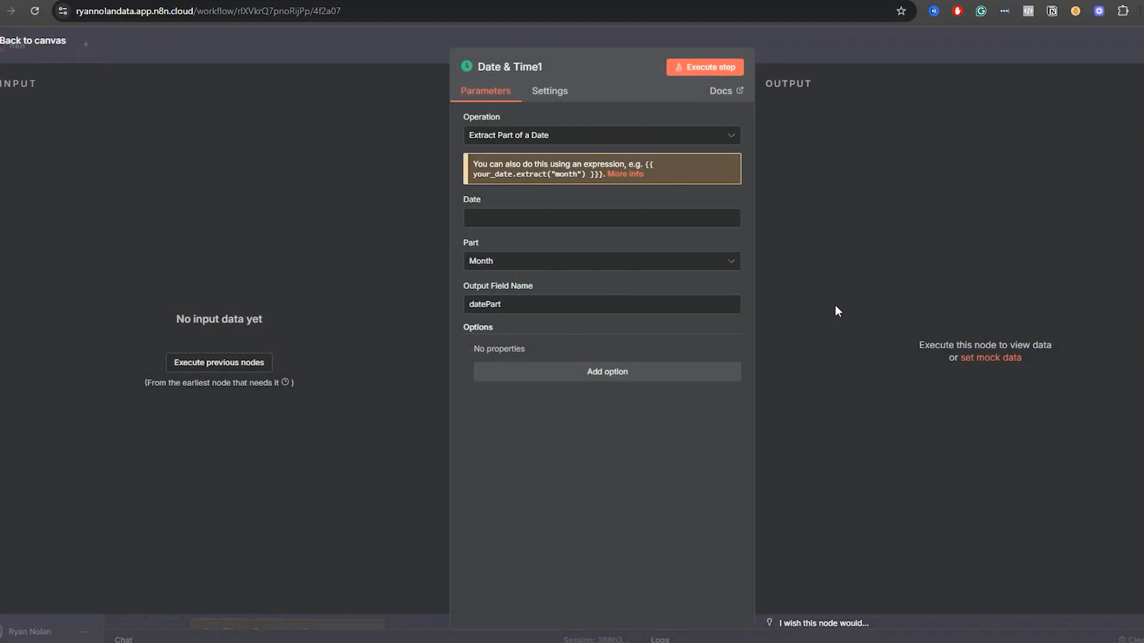
left_click(224, 362)
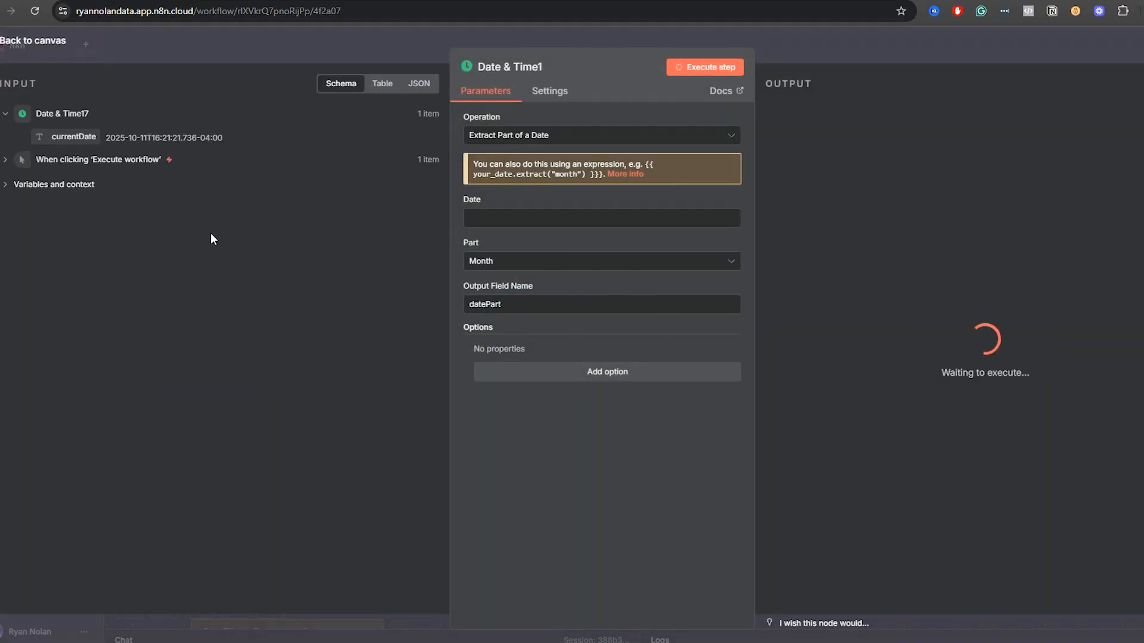
left_click_drag(73, 136, 590, 218)
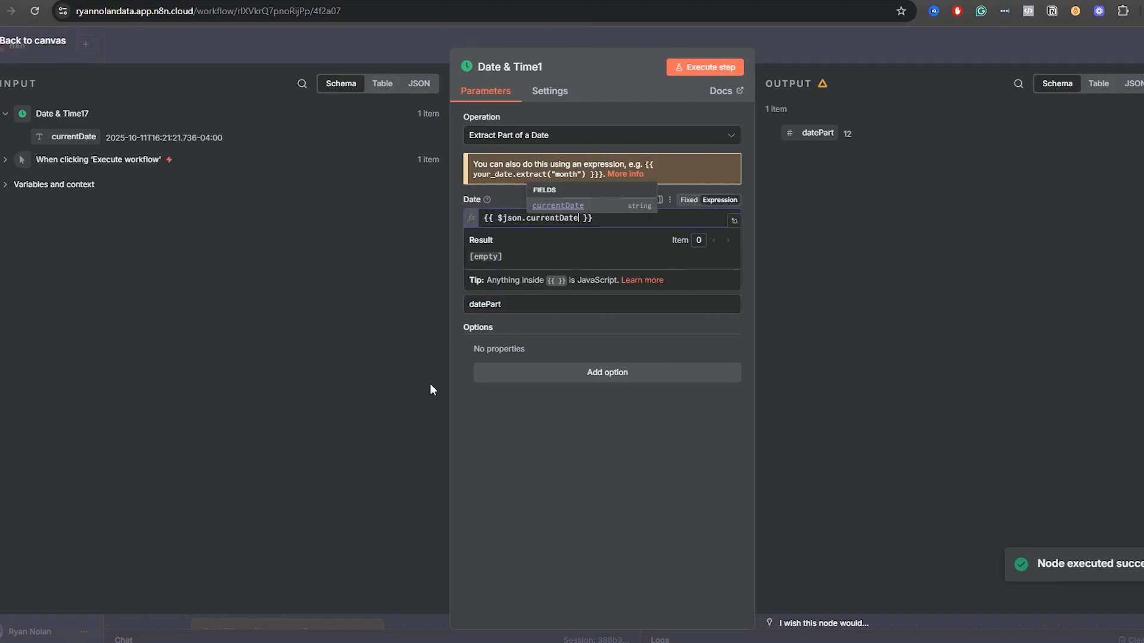
left_click(569, 503)
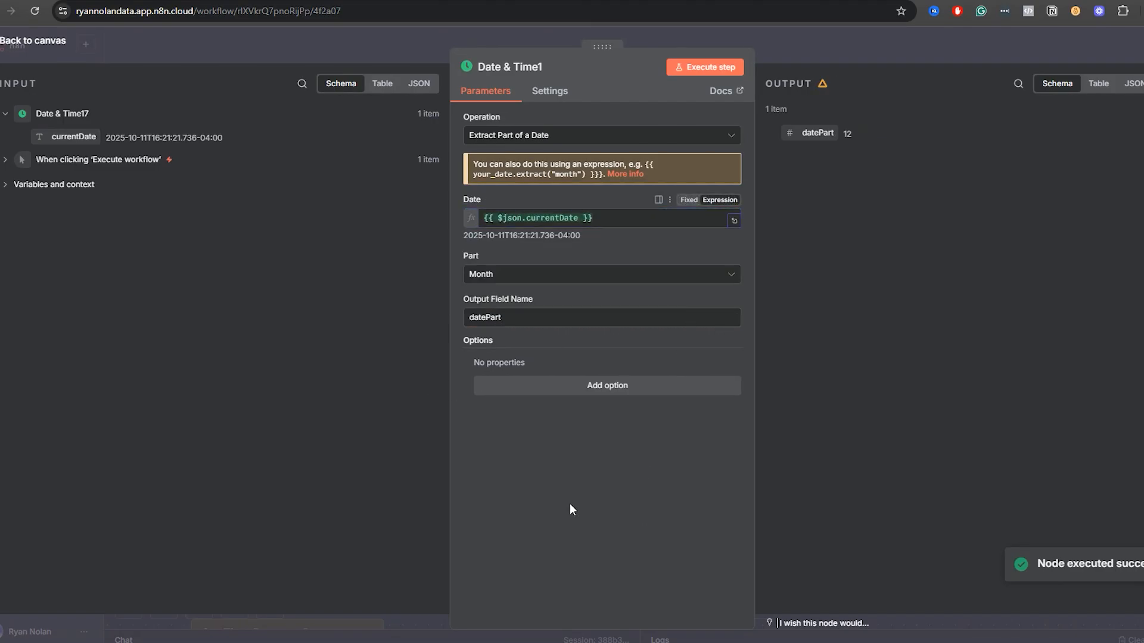
left_click(709, 72)
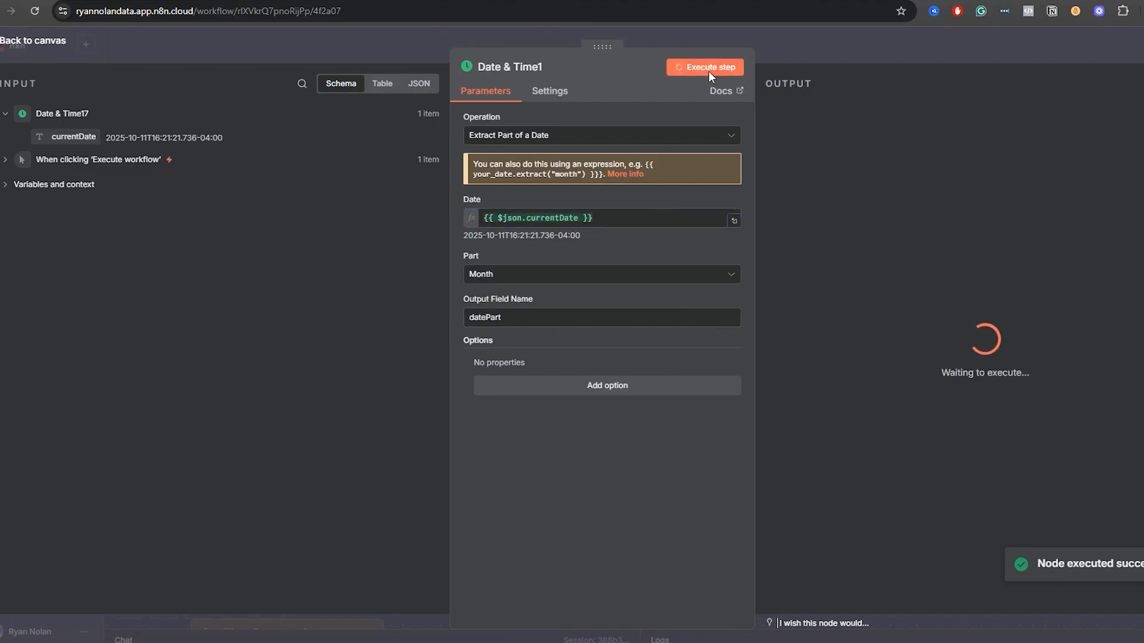
Set Part to Year in Date & Time1 and execute the step.
left_click(530, 274)
left_click(500, 306)
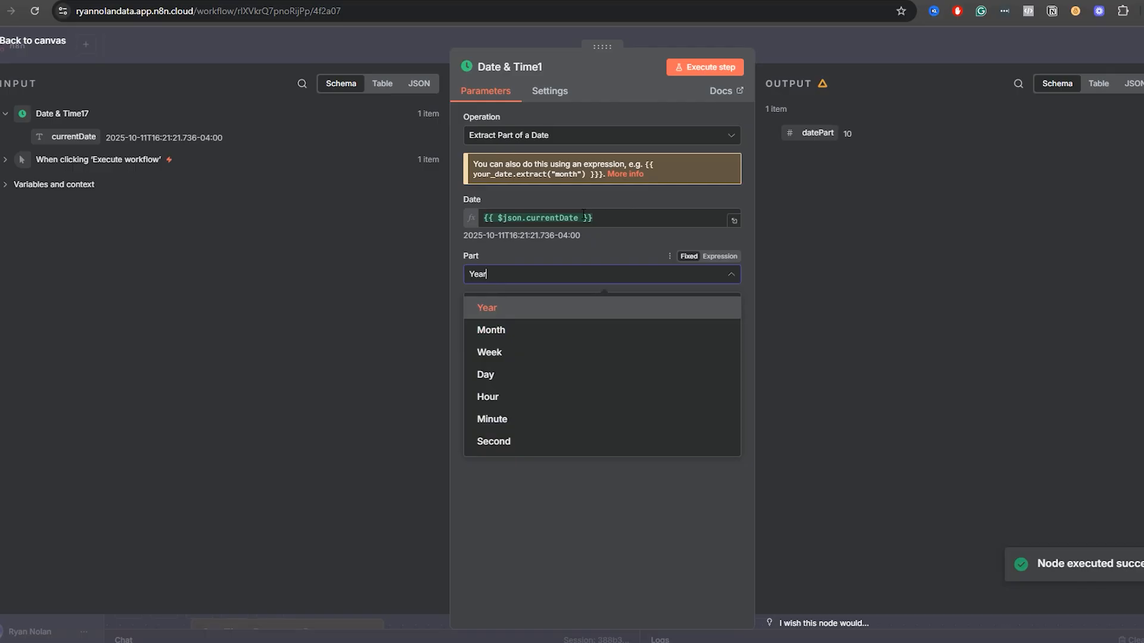
left_click(702, 70)
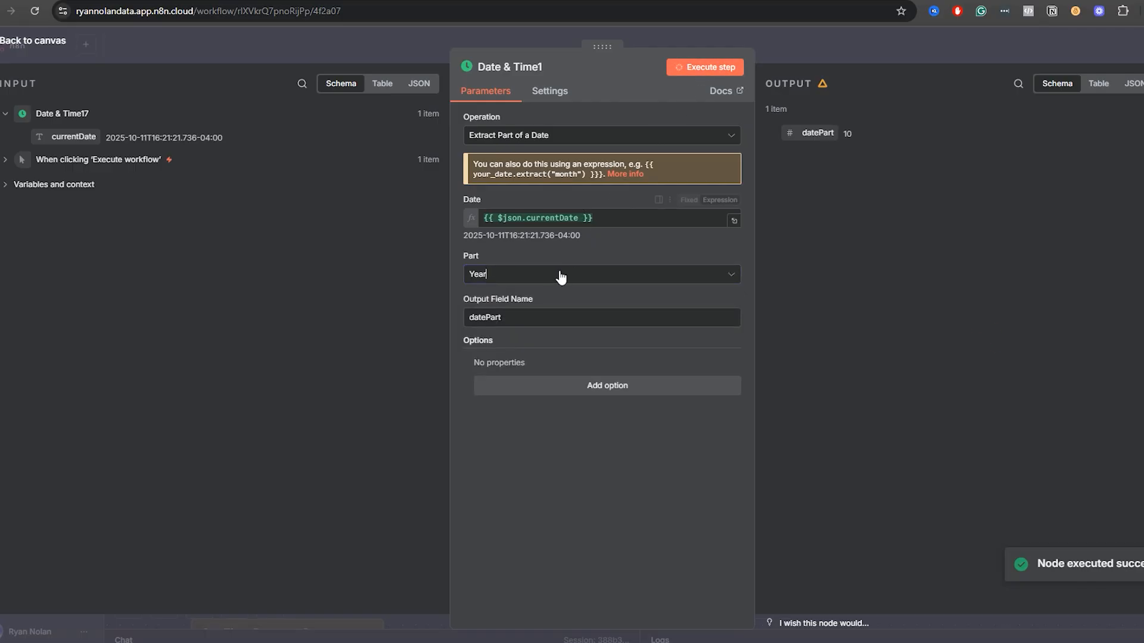
Set Part to Day in Date & Time1, execute the step and return to the canvas.
left_click(530, 280)
left_click(518, 375)
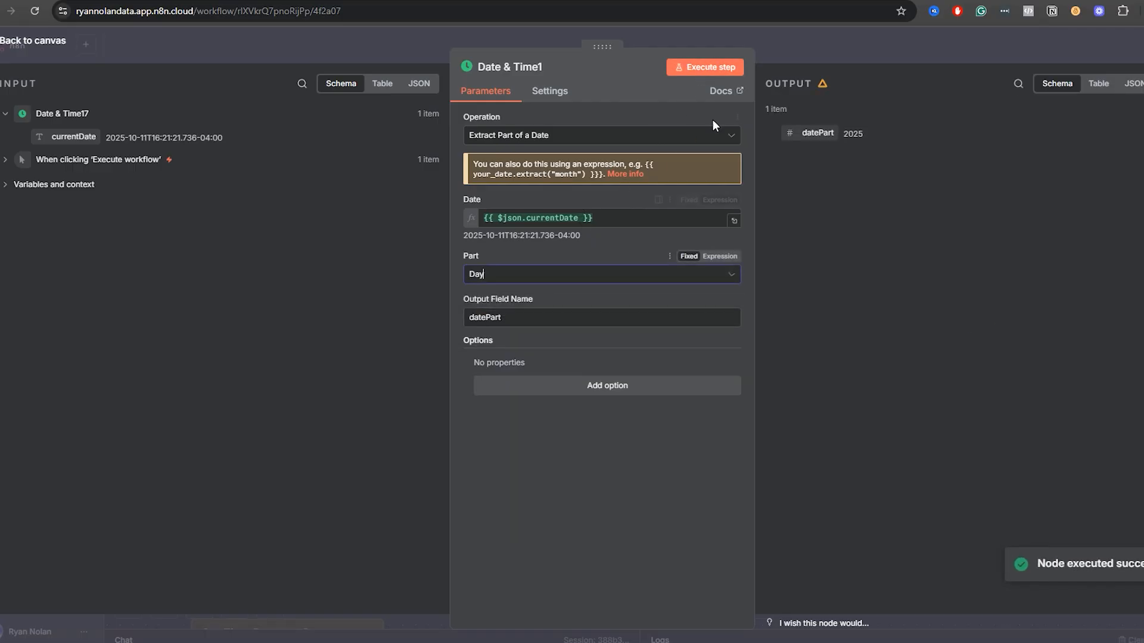
left_click(707, 68)
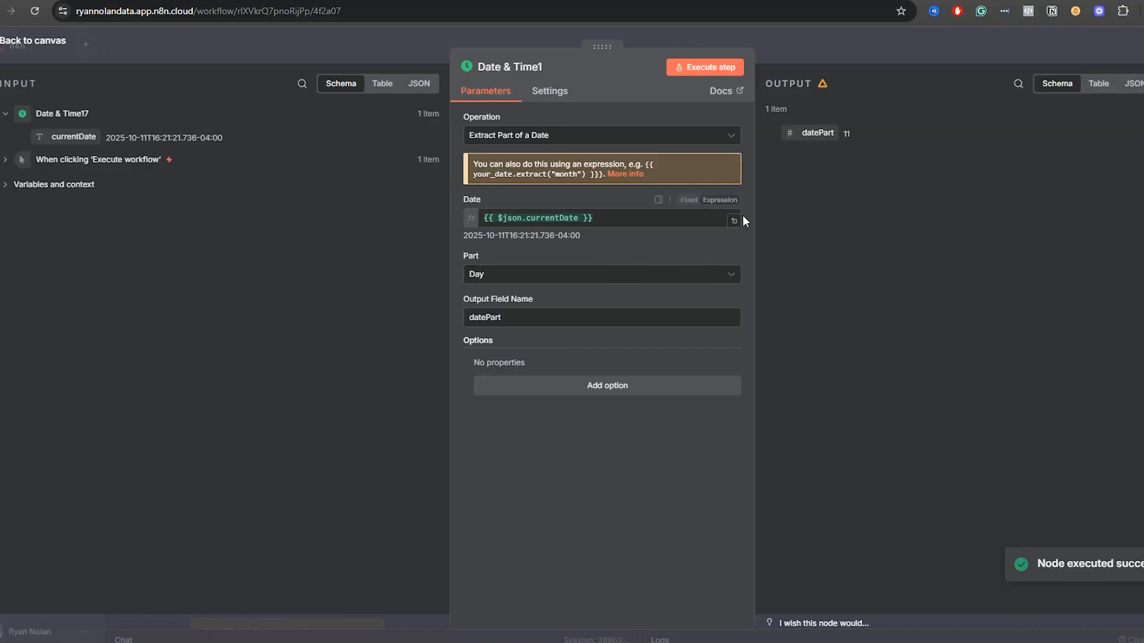
double_click(484, 316)
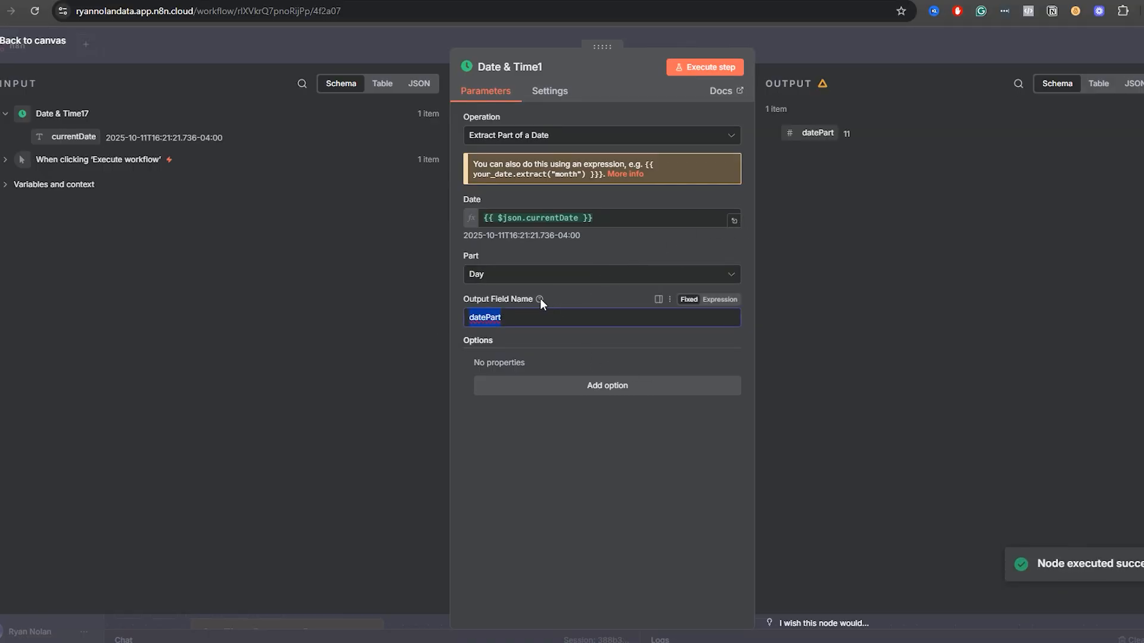
left_click(796, 54)
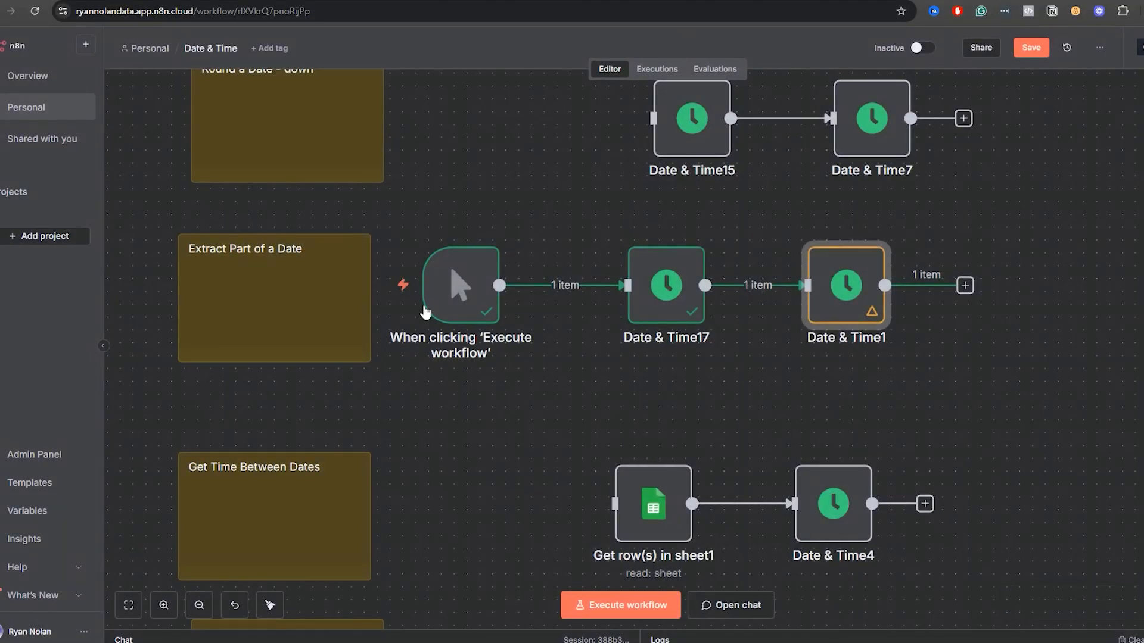
double_click(224, 269)
key("ctrl+a")
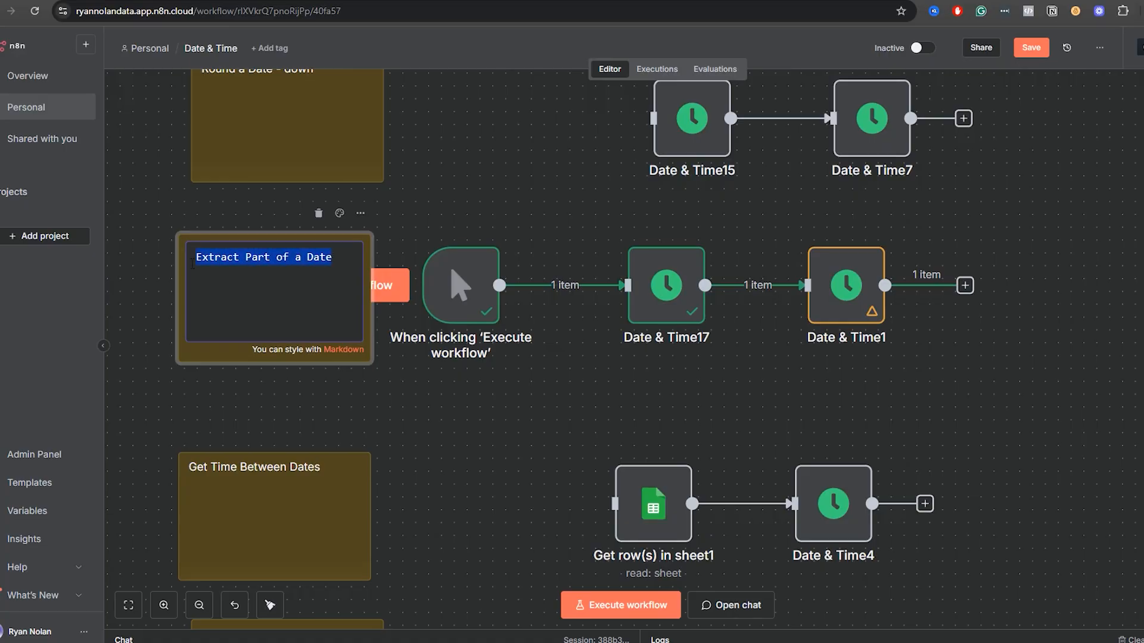
left_click(492, 459)
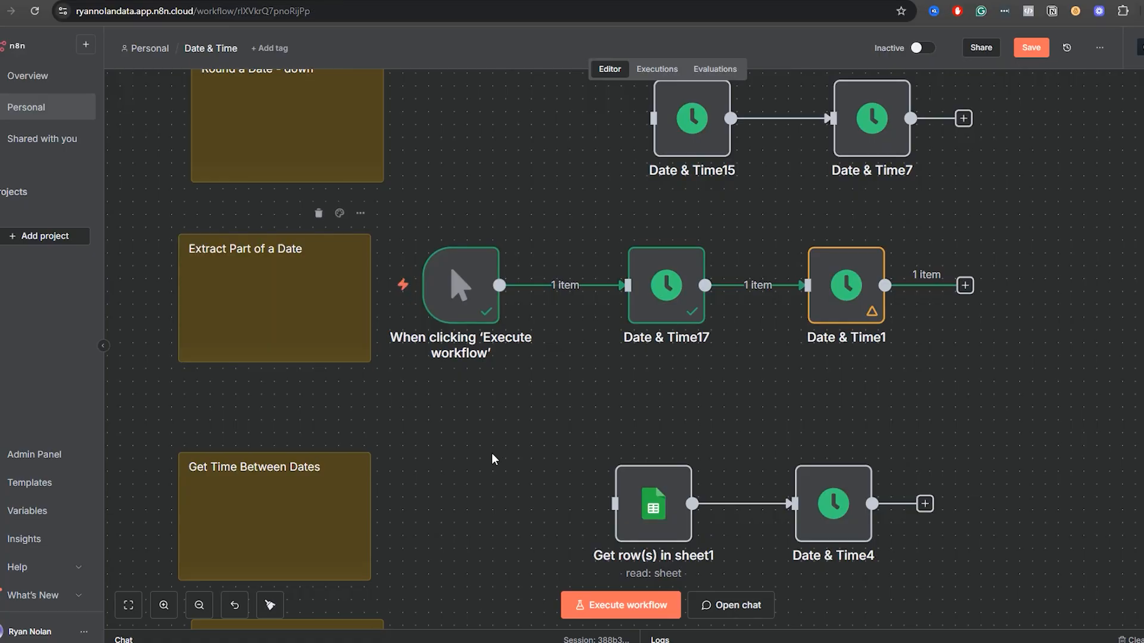
Move Get row(s) in sheet1 and Date & Time4 to the right in the Get Time Between Dates row, widening the gap between them.
left_click_drag(514, 488, 550, 350)
left_click_drag(810, 381, 578, 280)
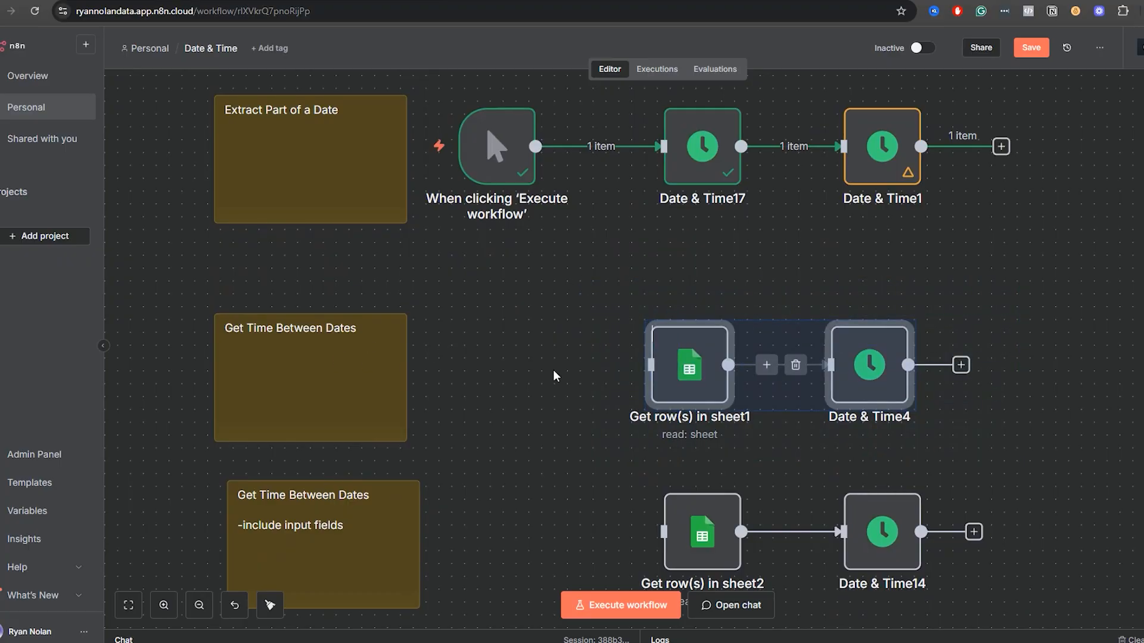
left_click_drag(517, 486, 521, 552)
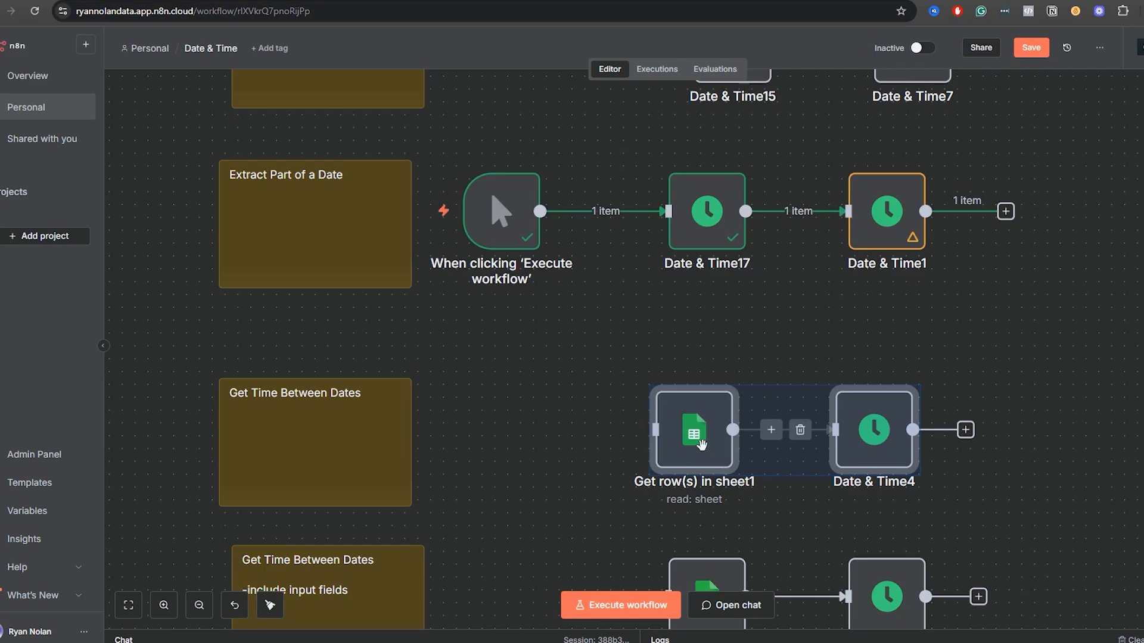
left_click_drag(701, 444, 735, 425)
left_click(682, 415)
mouse_move(772, 215)
left_click_drag(1013, 435, 962, 435)
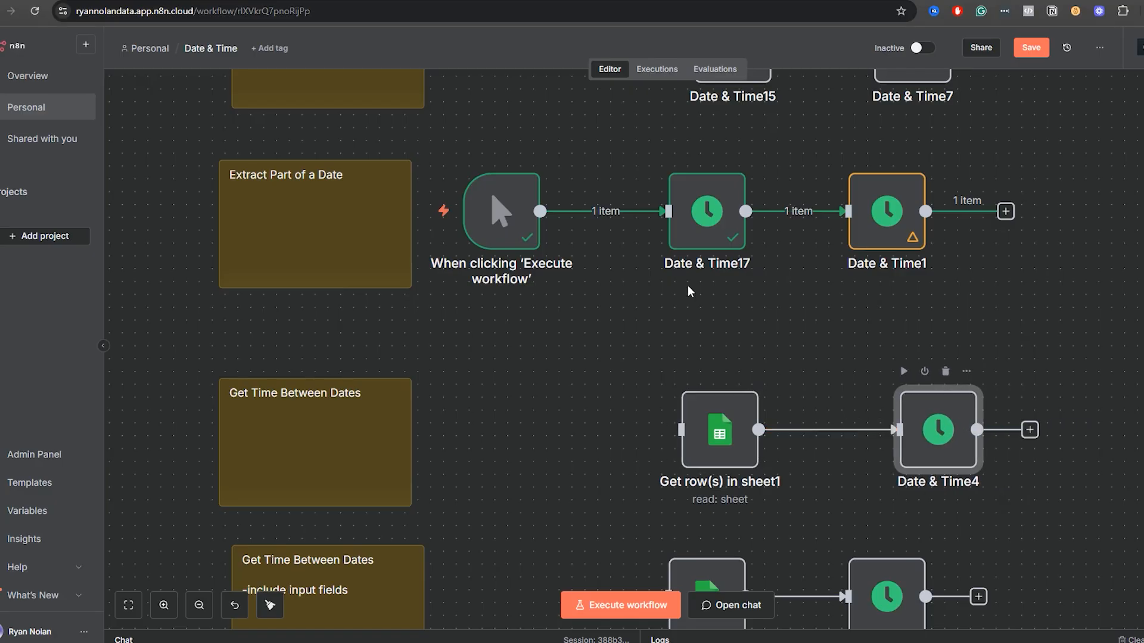
Detach the trigger from Date & Time17, connect it to Get row(s) in sheet1 in the row below, and open that node.
left_click(620, 214)
left_click_drag(487, 225, 681, 430)
double_click(719, 435)
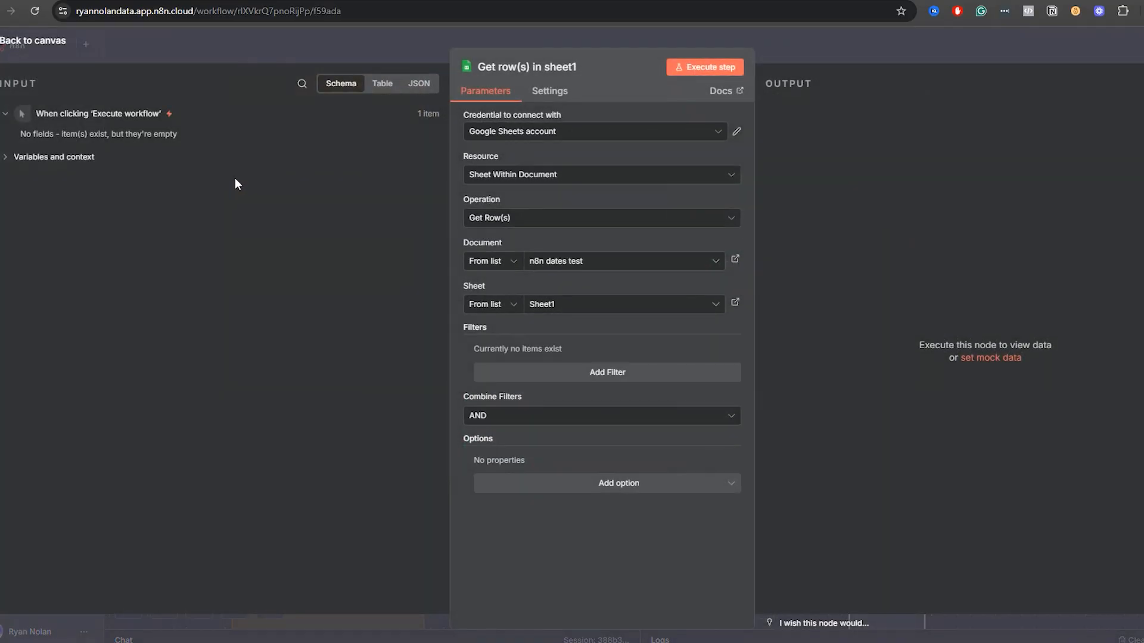
Execute the Get row(s) in sheet1 node, return to the canvas and open Date & Time4.
left_click(717, 70)
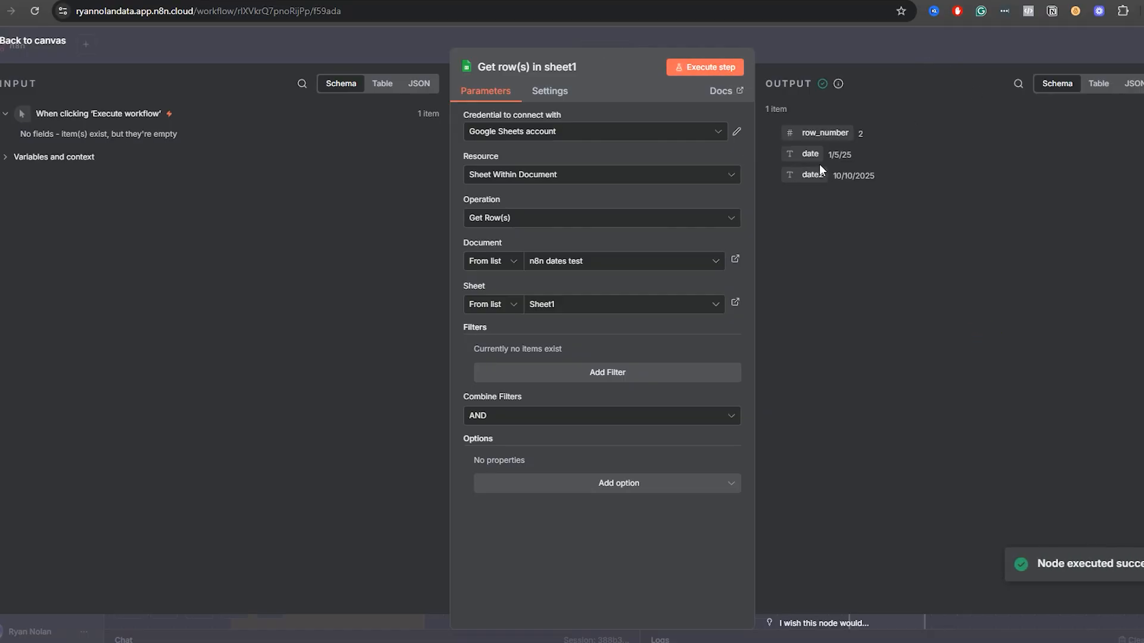
left_click(892, 41)
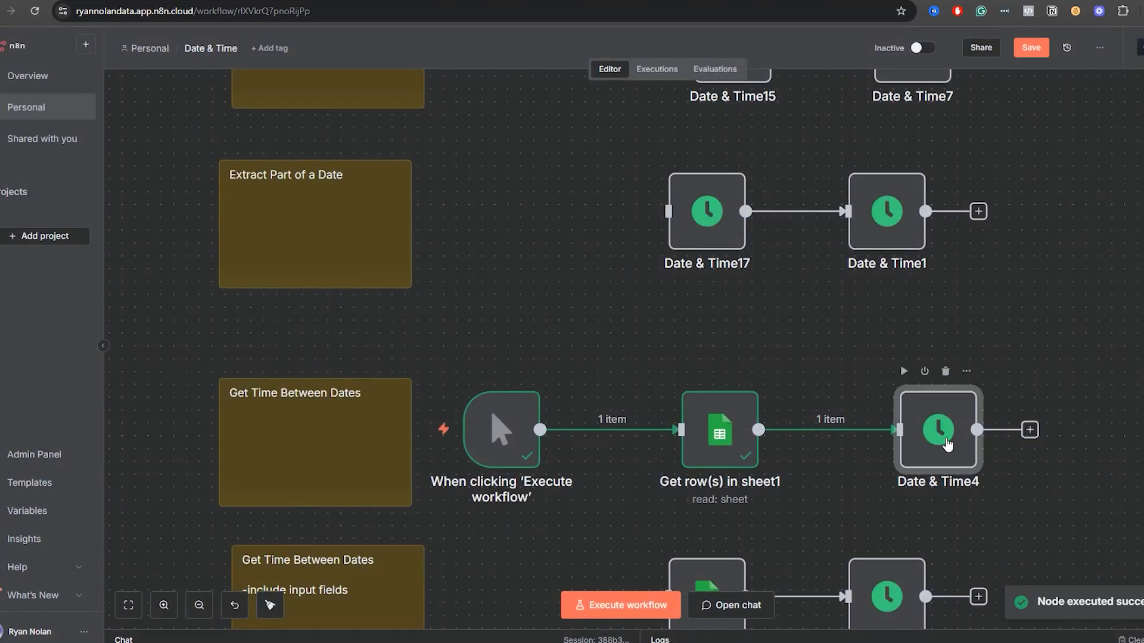
double_click(939, 427)
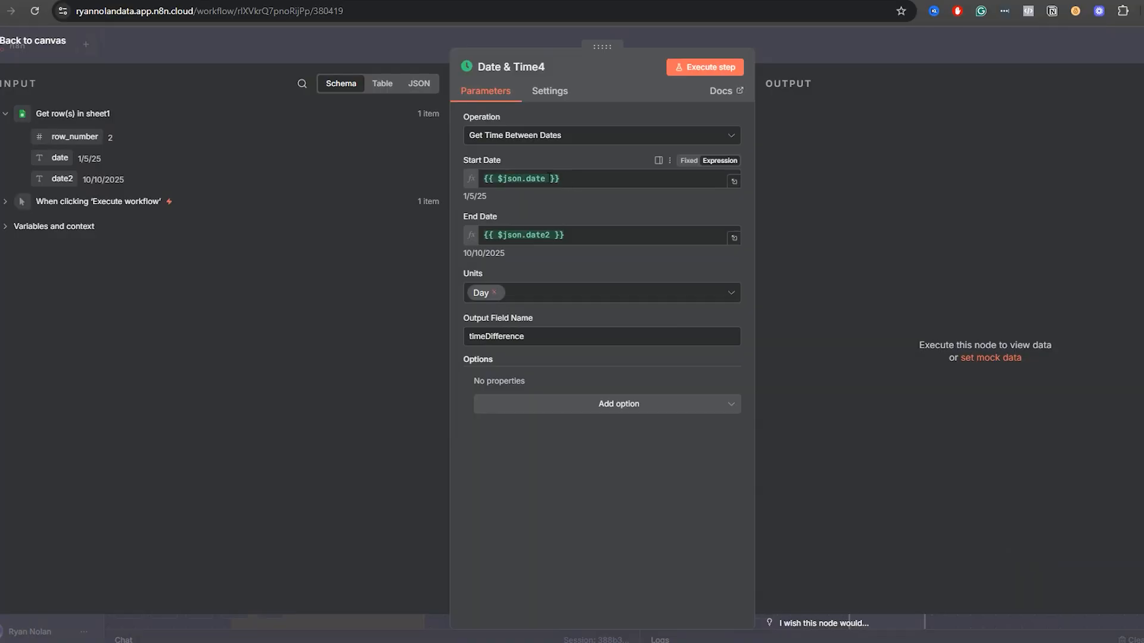
left_click_drag(558, 179, 459, 210)
left_click(429, 292)
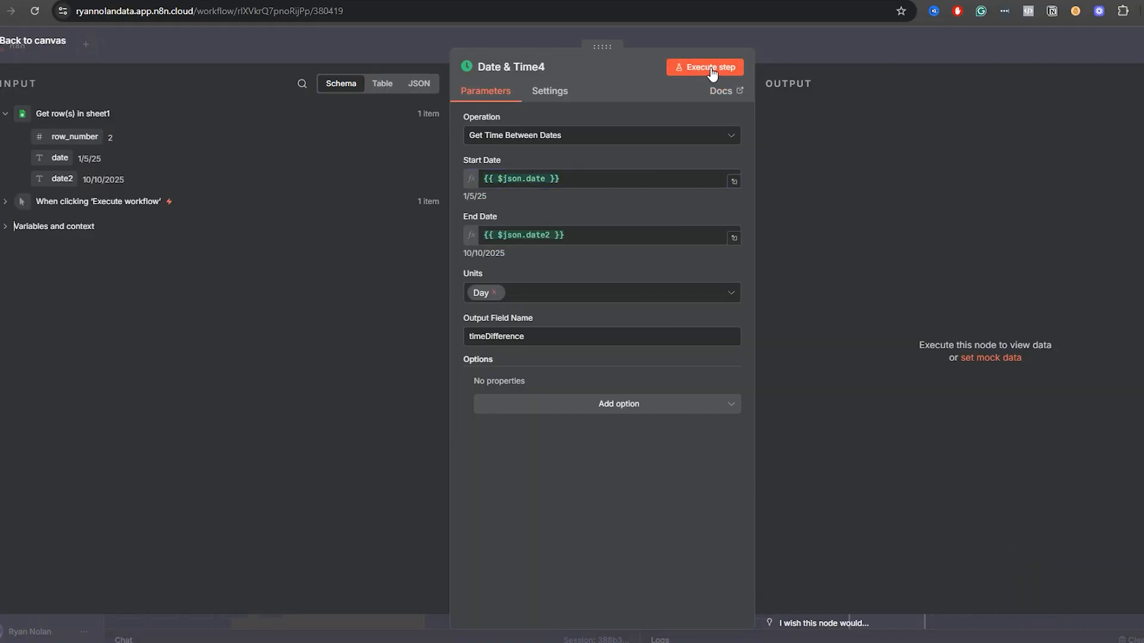
Replace the Day unit with Year in Date & Time4 and execute the step.
left_click(494, 293)
left_click(556, 293)
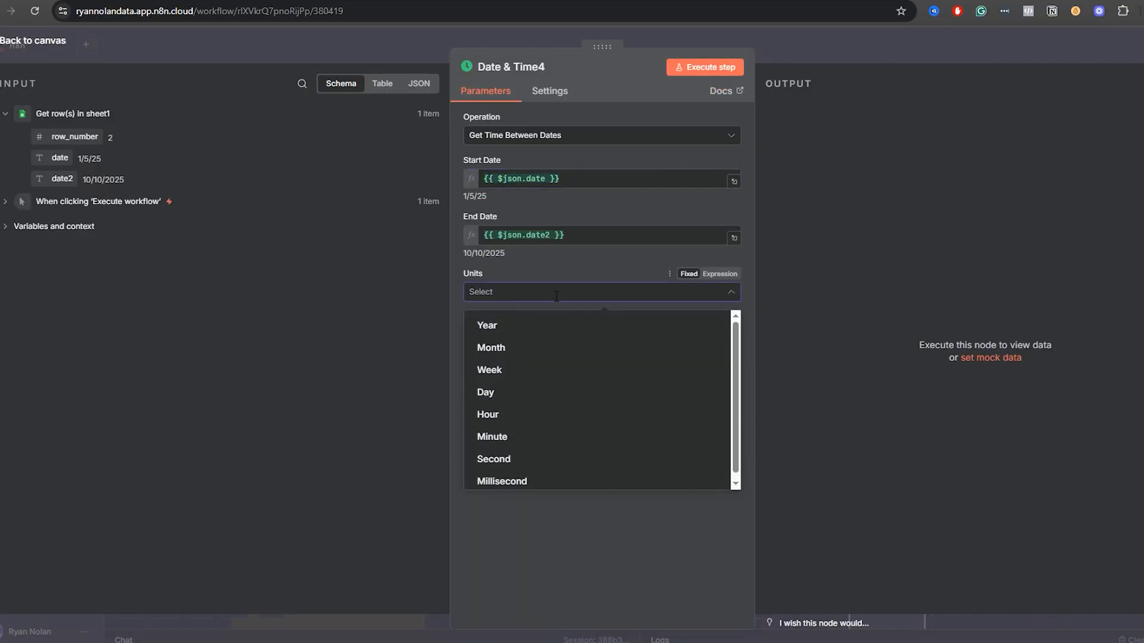
left_click(513, 334)
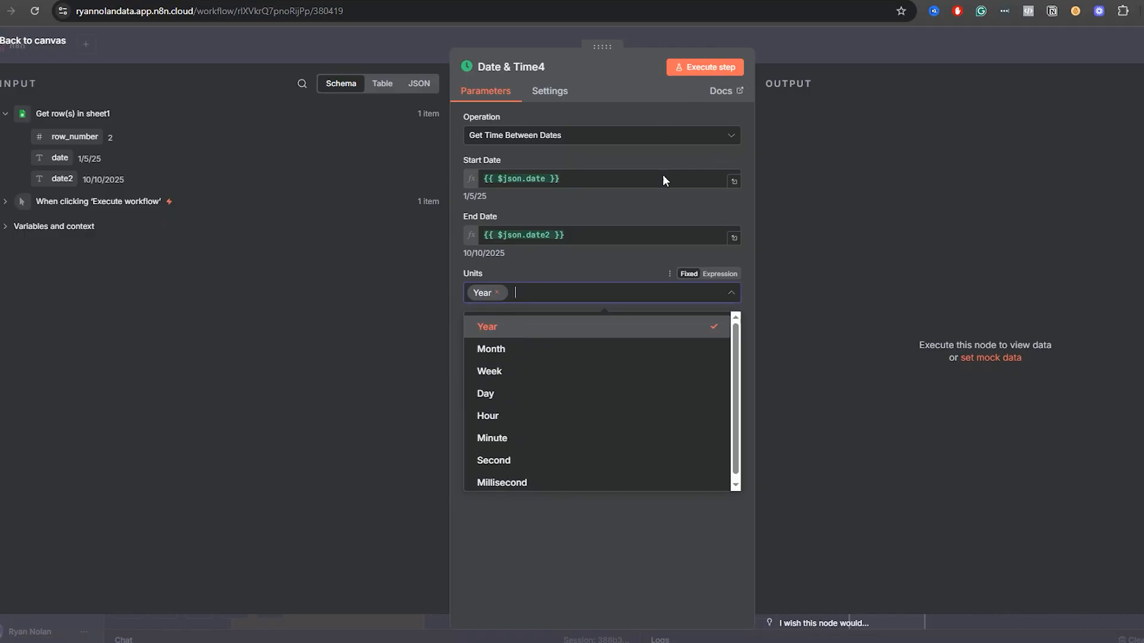
left_click(556, 267)
left_click(713, 67)
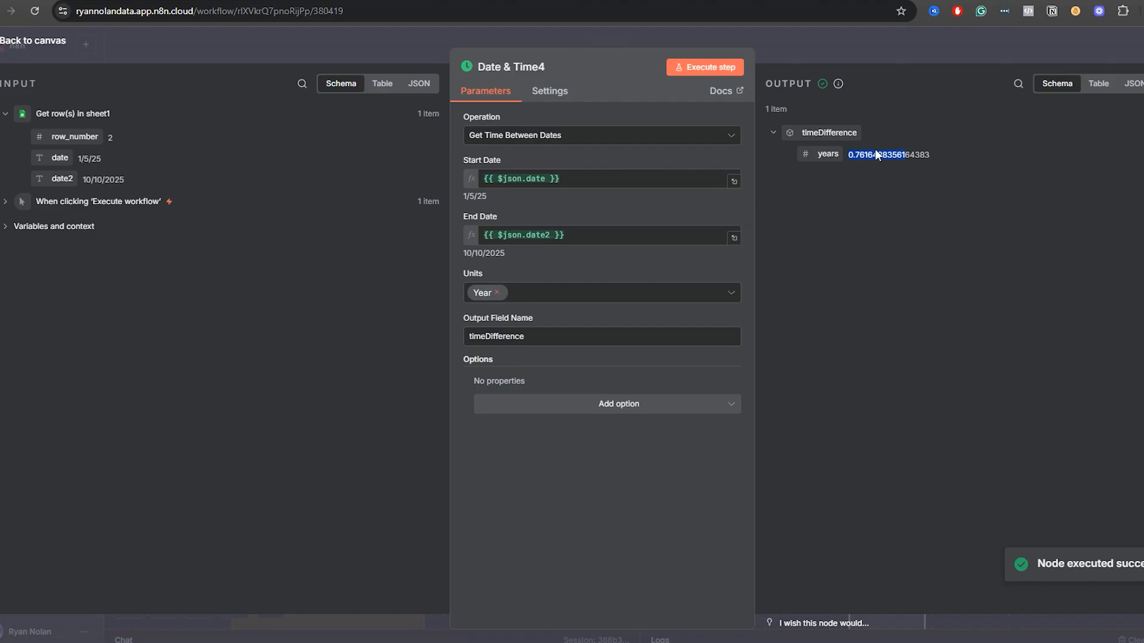
Replace the Year unit with Month in Date & Time4 and execute the step.
left_click(496, 293)
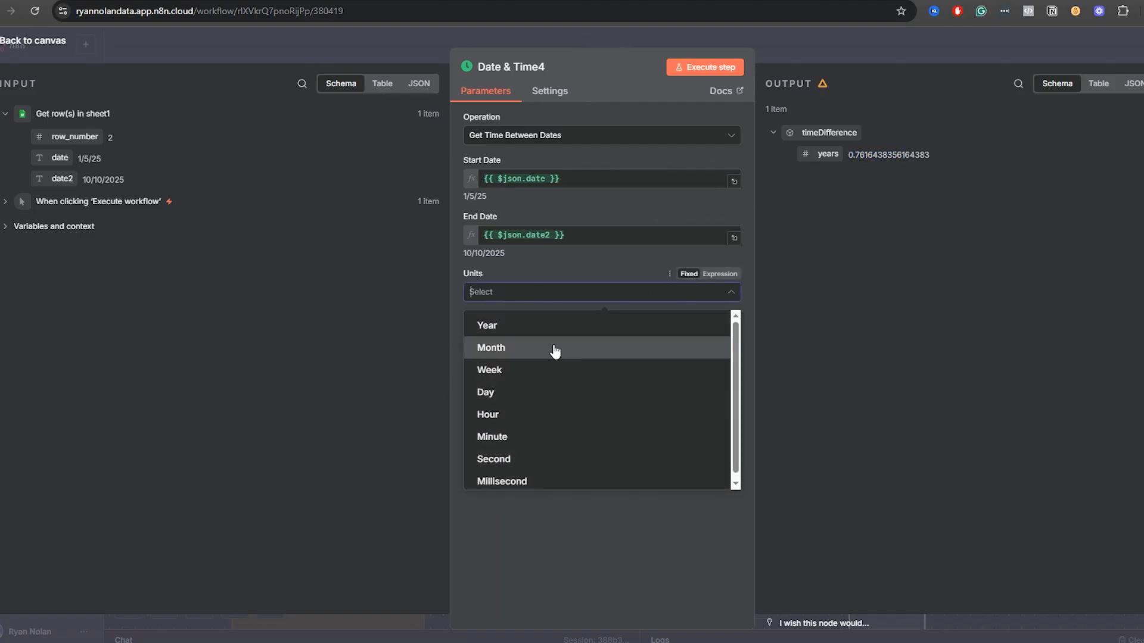
left_click(554, 351)
left_click(689, 69)
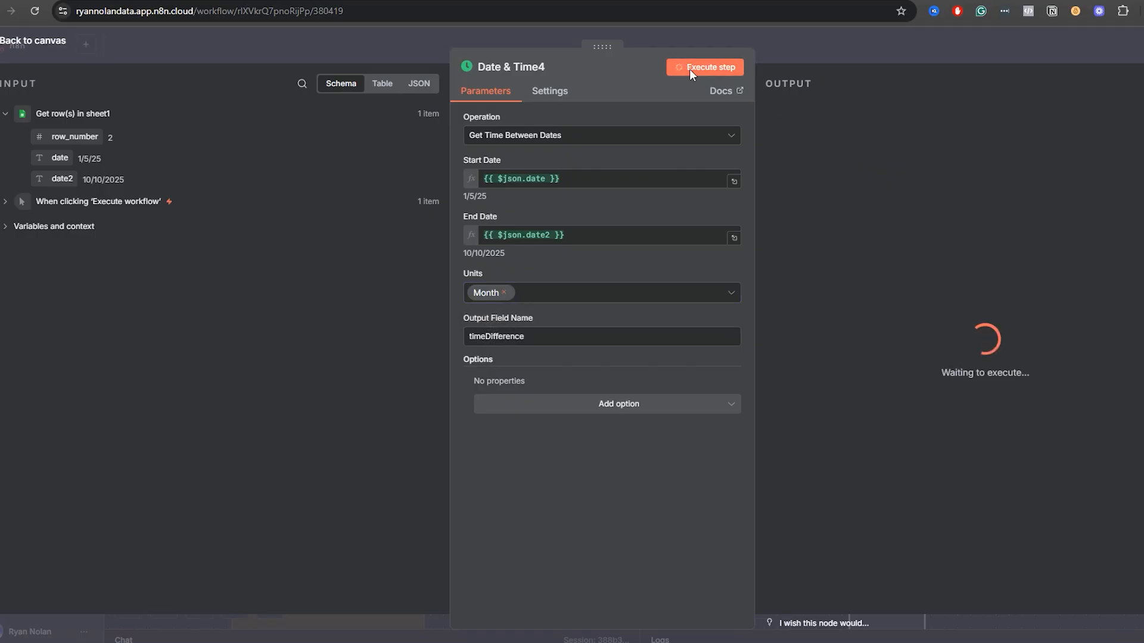
Add Day to the units in Date & Time4, remove Month and execute the step.
left_click(540, 295)
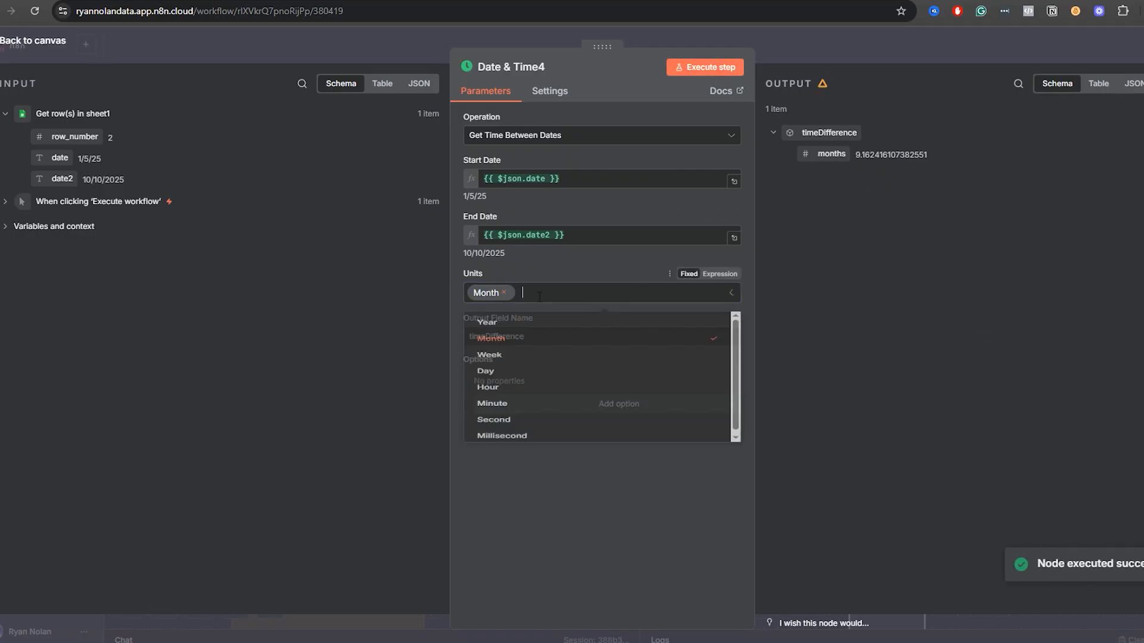
left_click(529, 387)
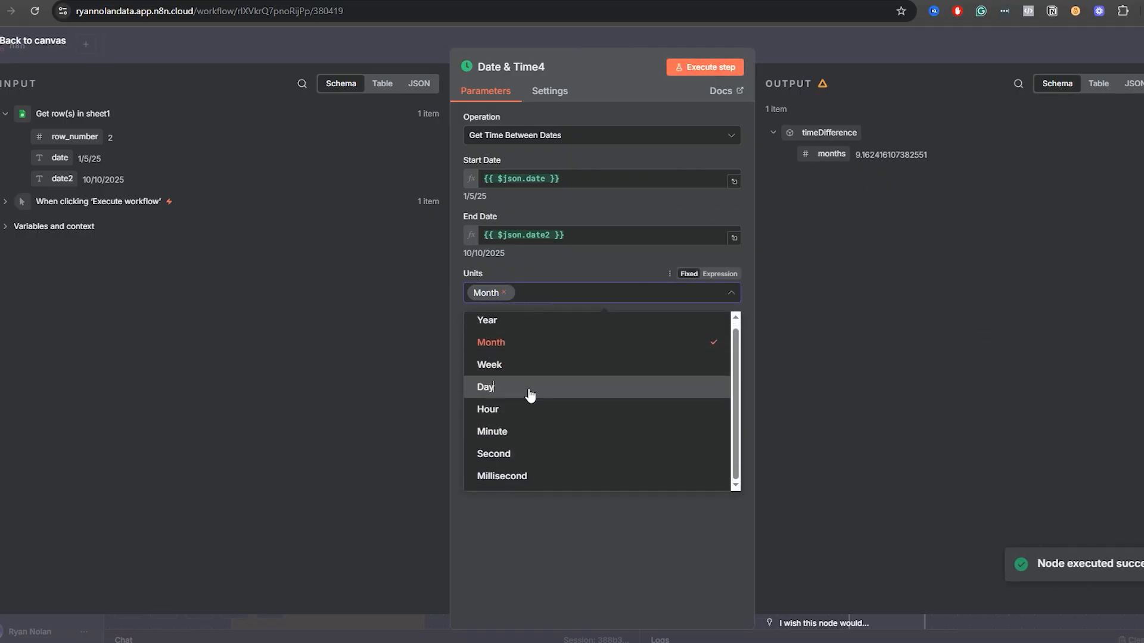
left_click(504, 292)
left_click(712, 68)
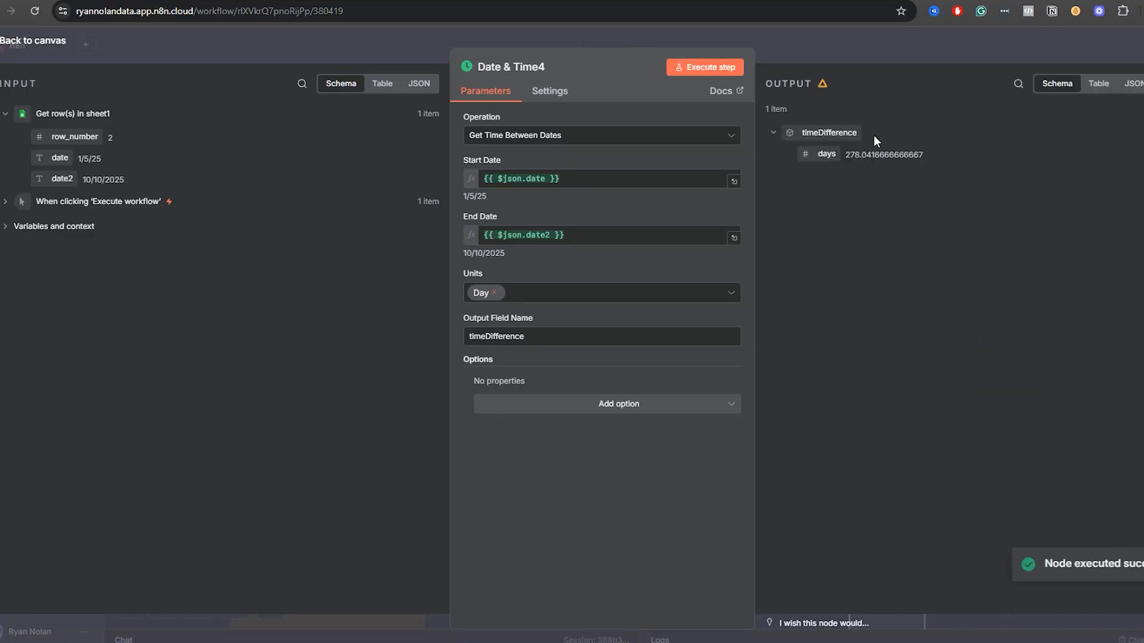
left_click_drag(871, 155, 822, 154)
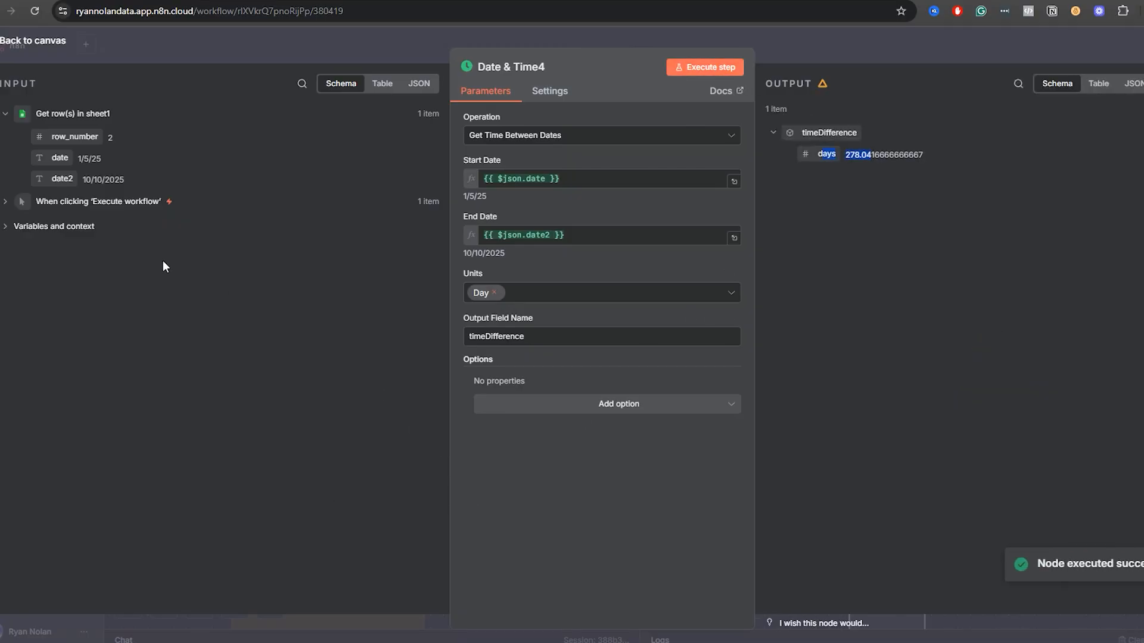
Remove Day from the units in Date & Time4 and open the list of available units.
left_click(495, 293)
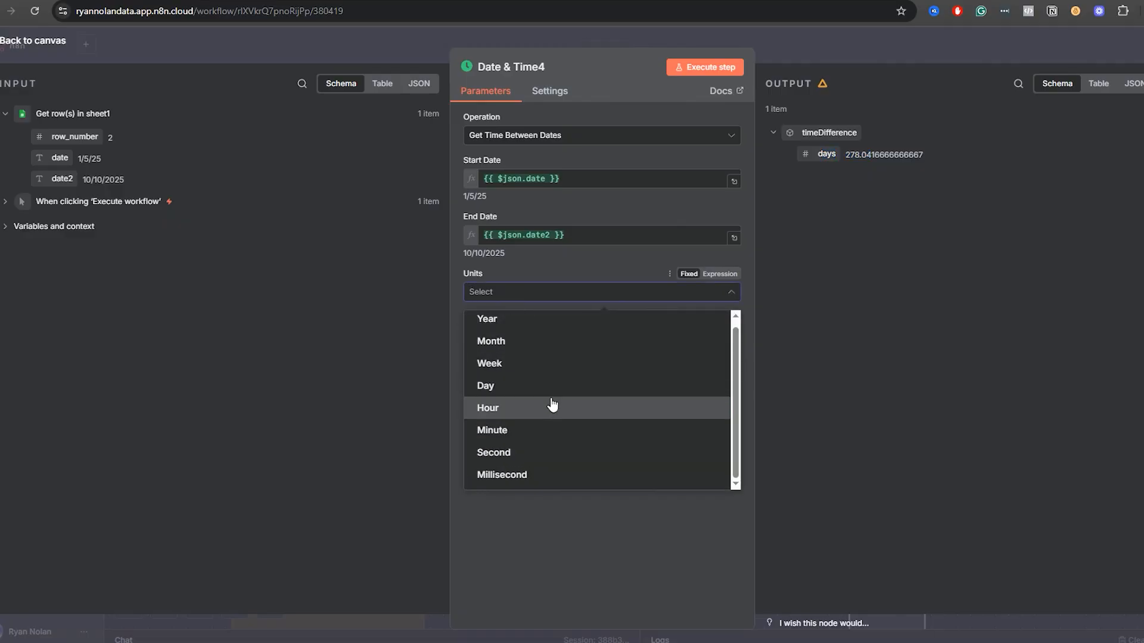
left_click(854, 159)
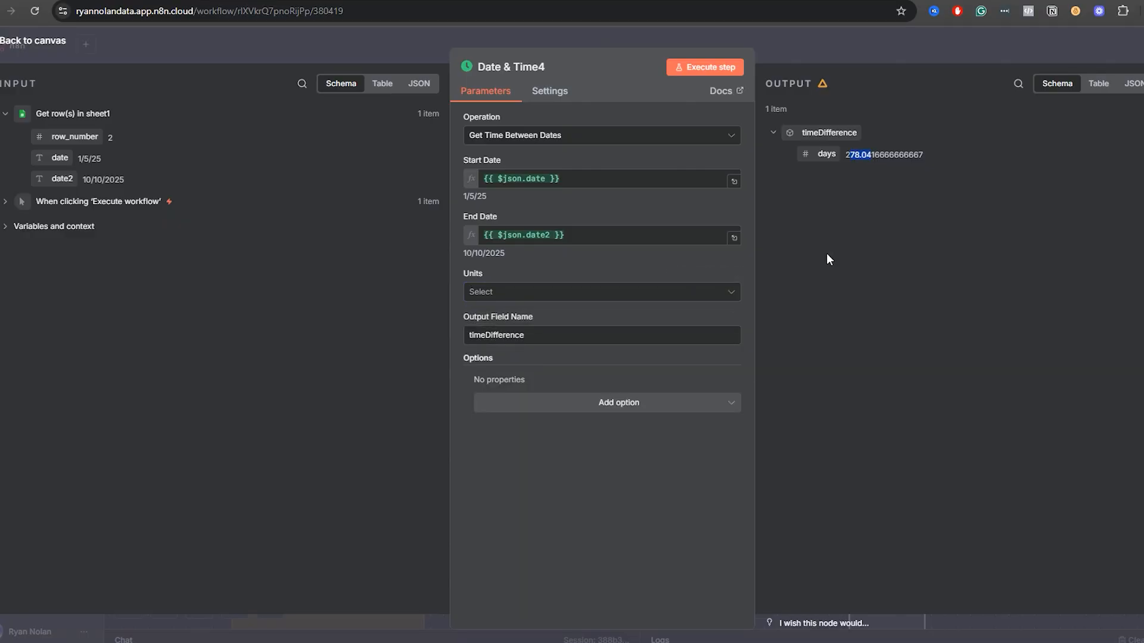
left_click(523, 298)
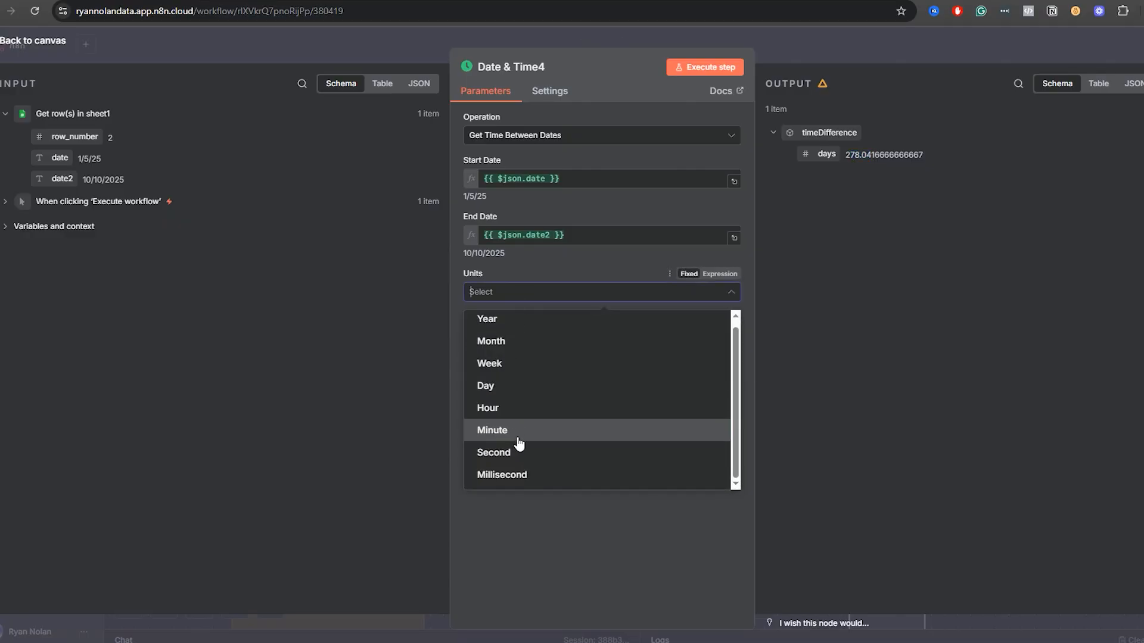
left_click(490, 542)
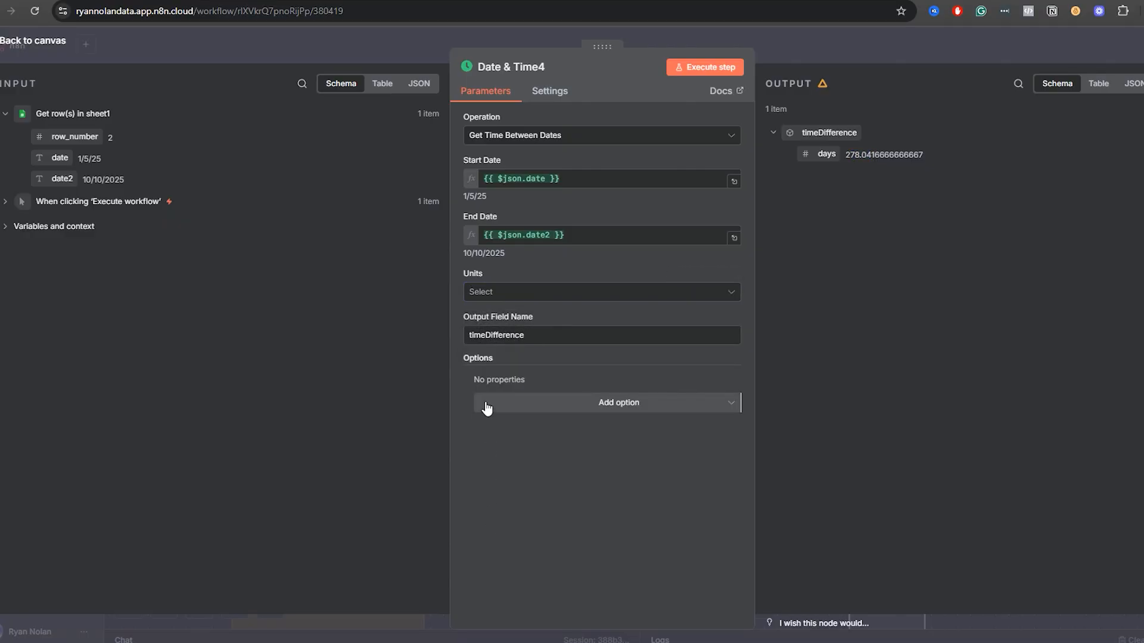
left_click(495, 292)
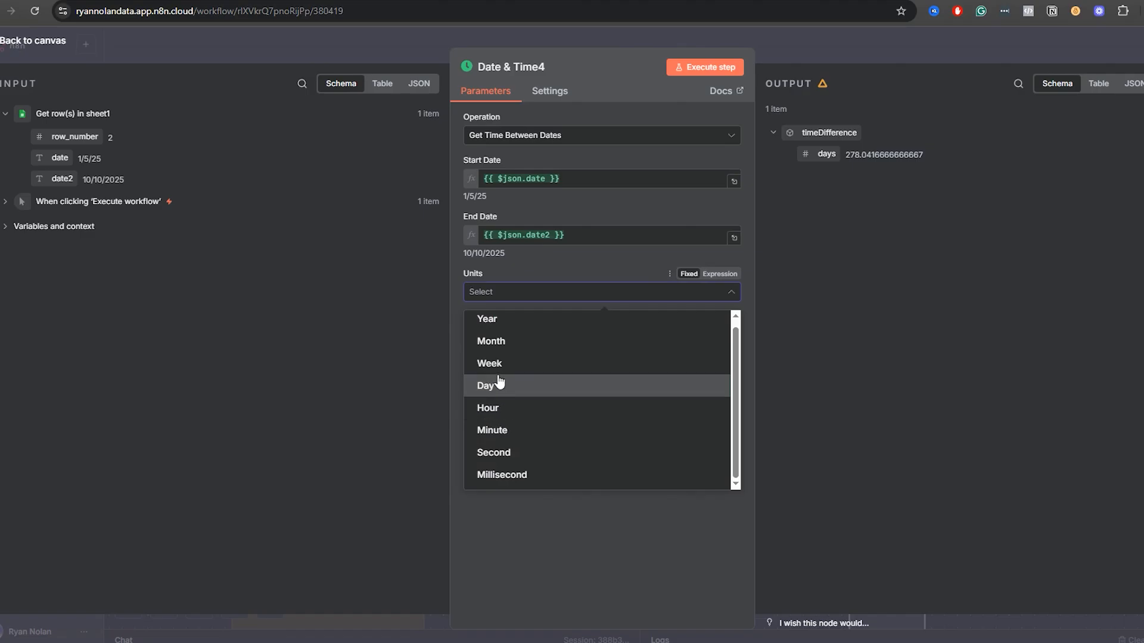
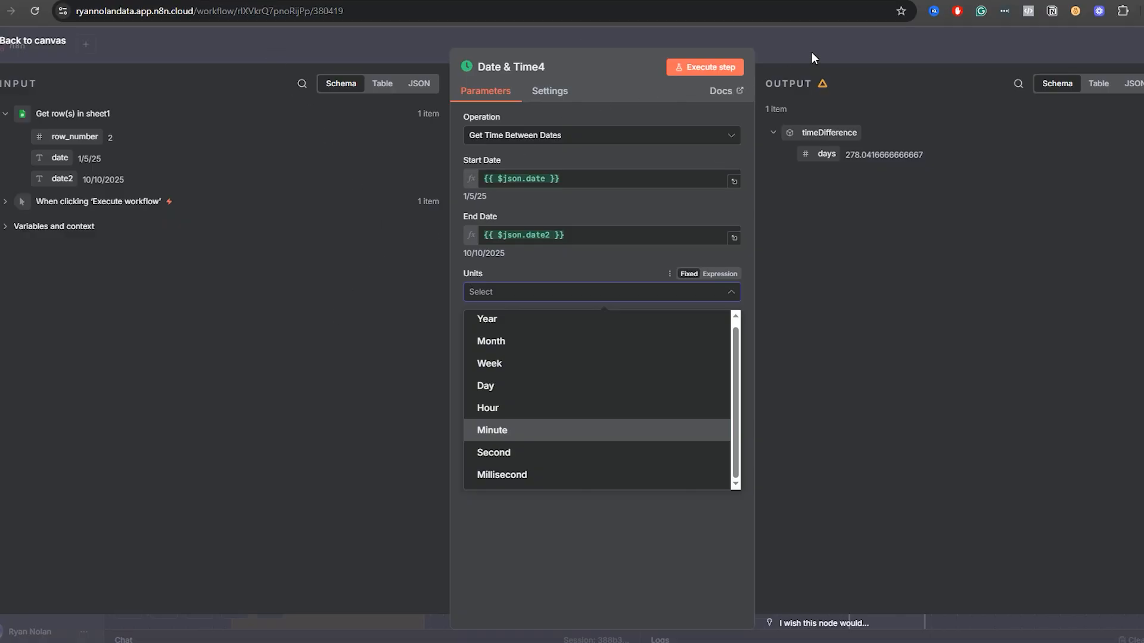
Close Date & Time4 and move the second Get Time Between Dates note into line with the note above it.
left_click(798, 35)
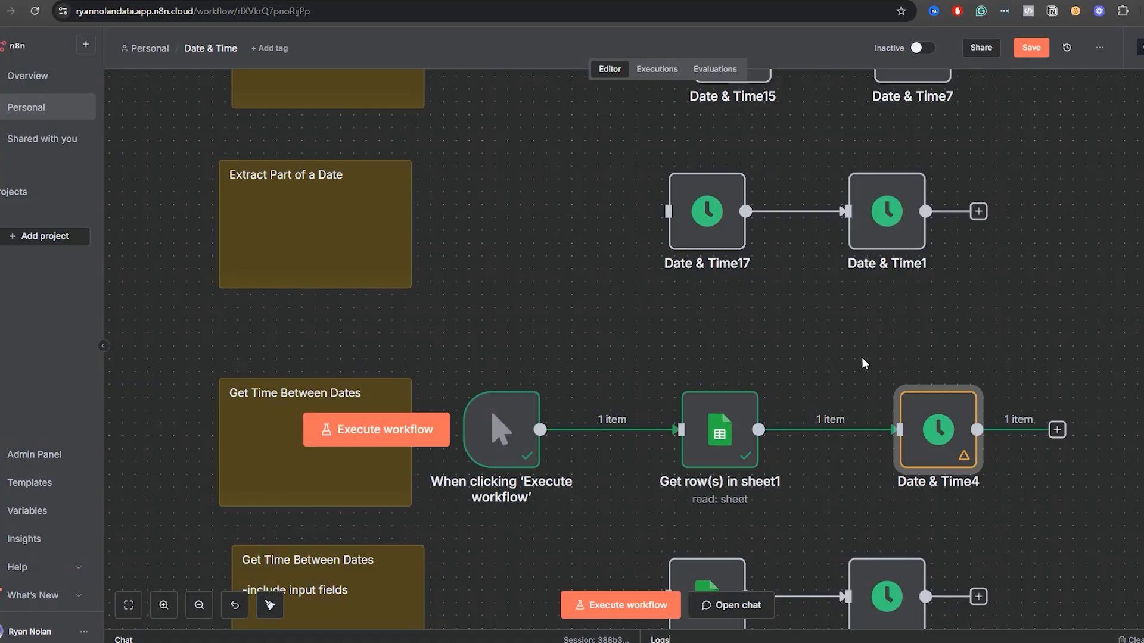
scroll(967, 266, "down", 3)
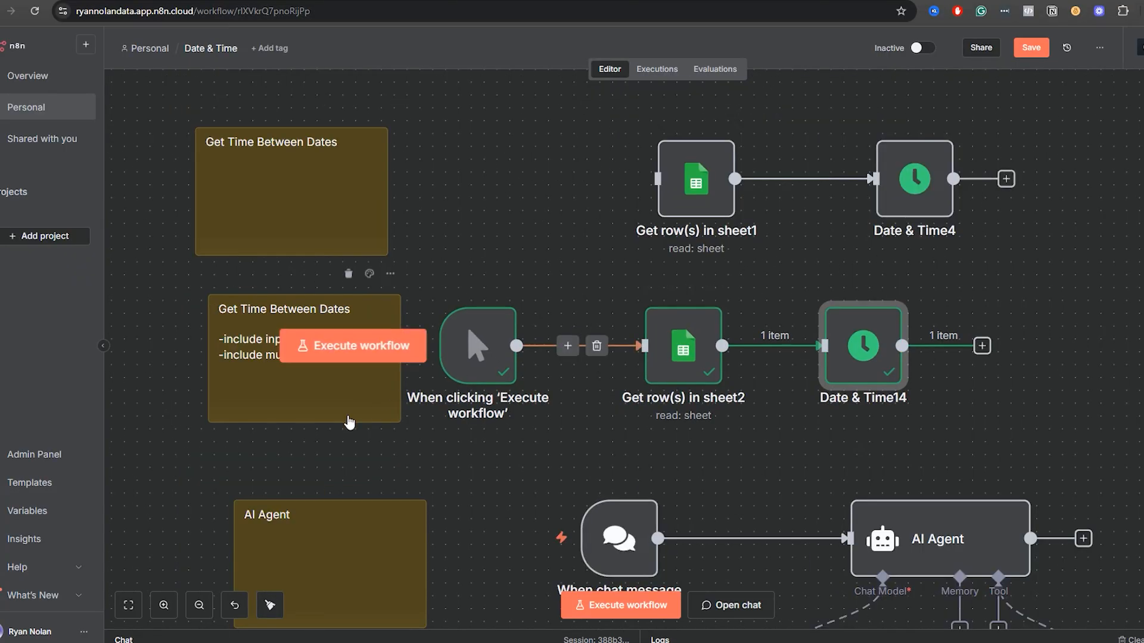
left_click(258, 387)
left_click_drag(258, 387, 253, 388)
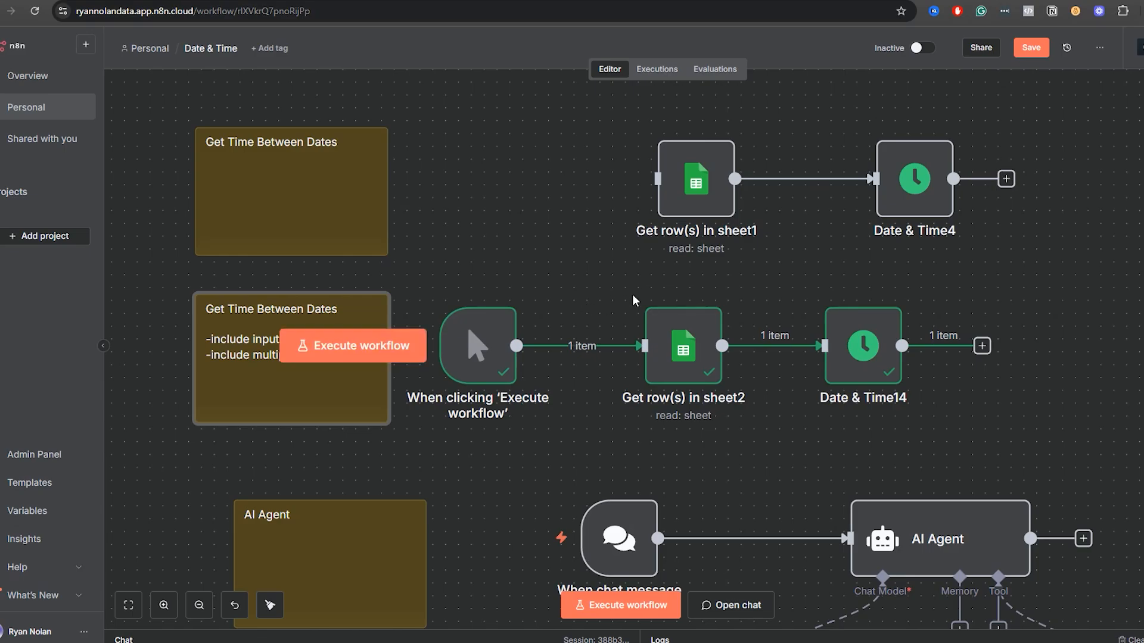
Open Date & Time14 and examine the months and weeks values in its JSON output.
double_click(856, 369)
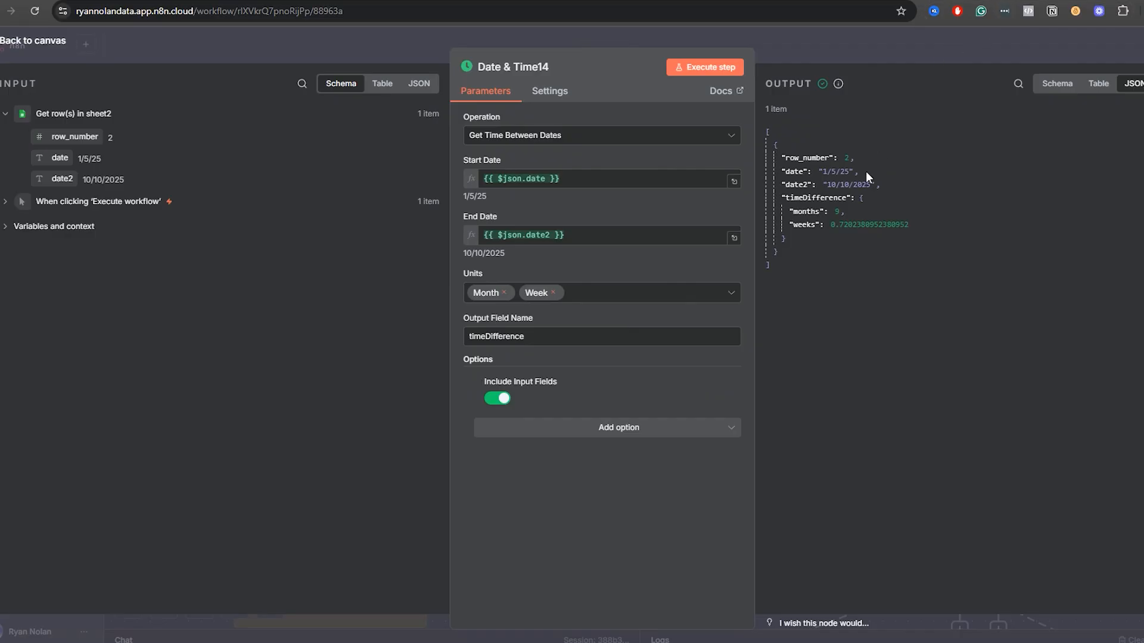
left_click_drag(864, 197, 785, 173)
left_click(883, 217)
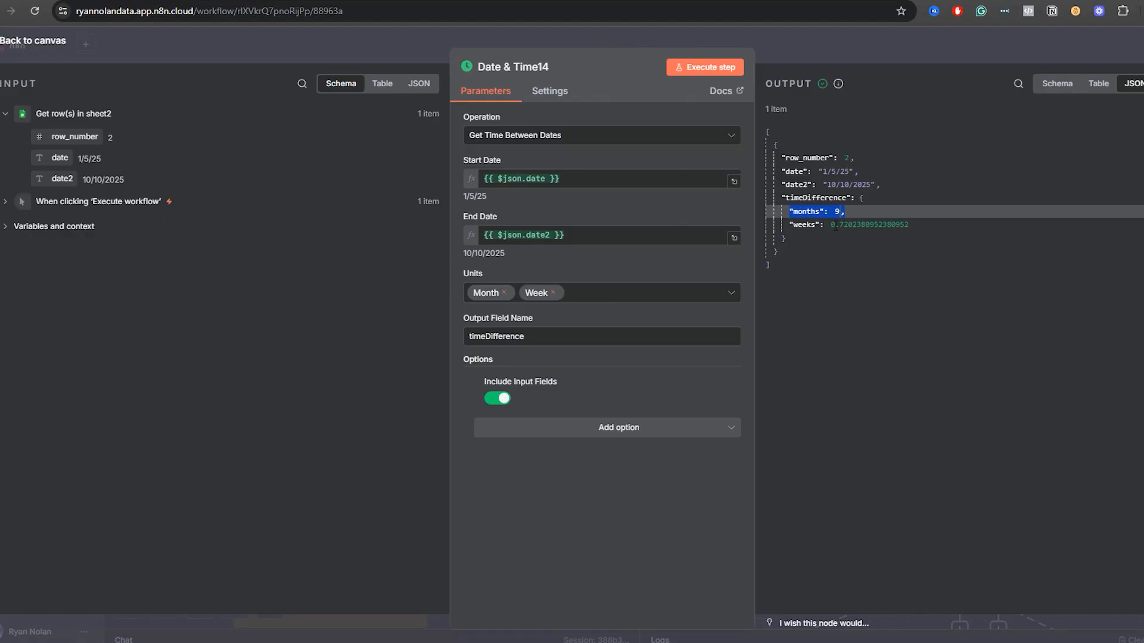
left_click_drag(832, 226, 904, 230)
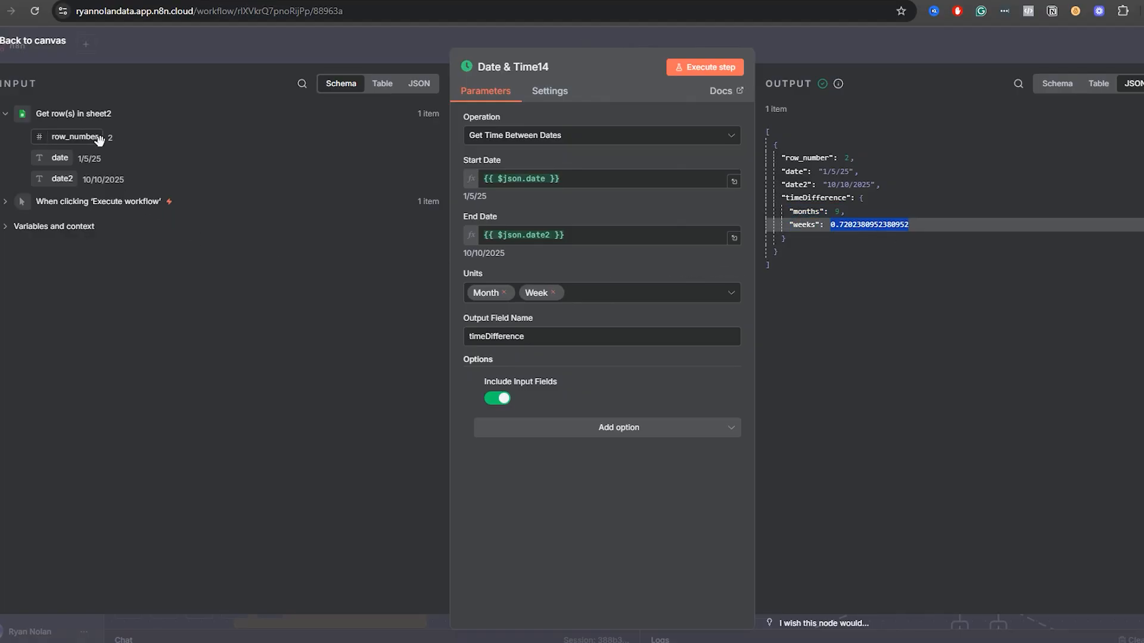
Replace the Week unit with Day in Date & Time14 and execute the step.
left_click(553, 292)
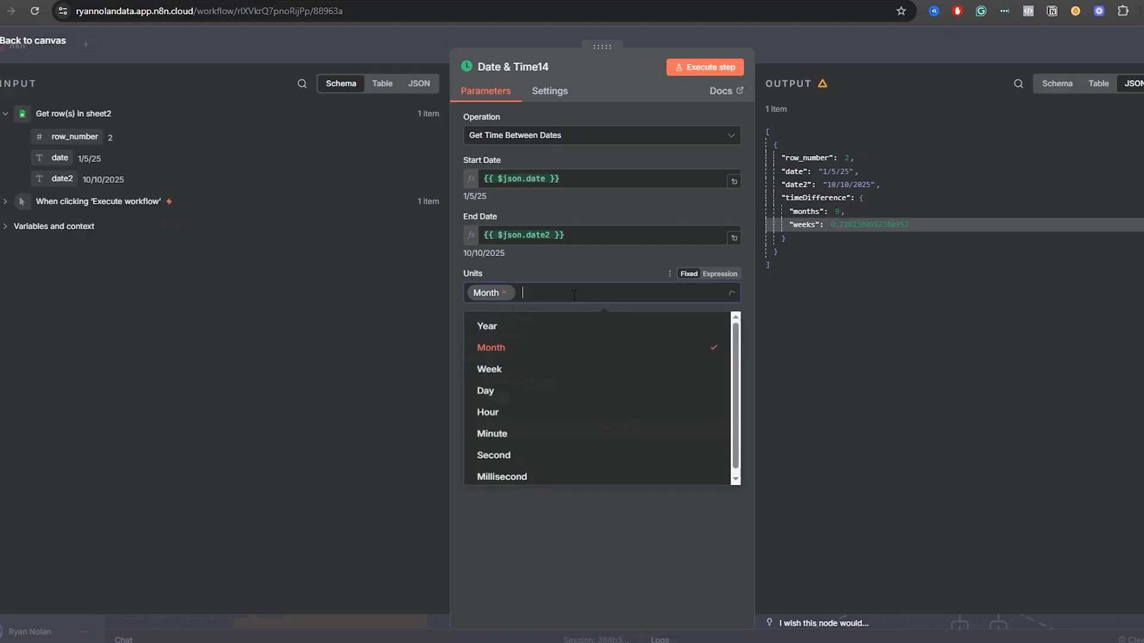
left_click(508, 396)
left_click(547, 501)
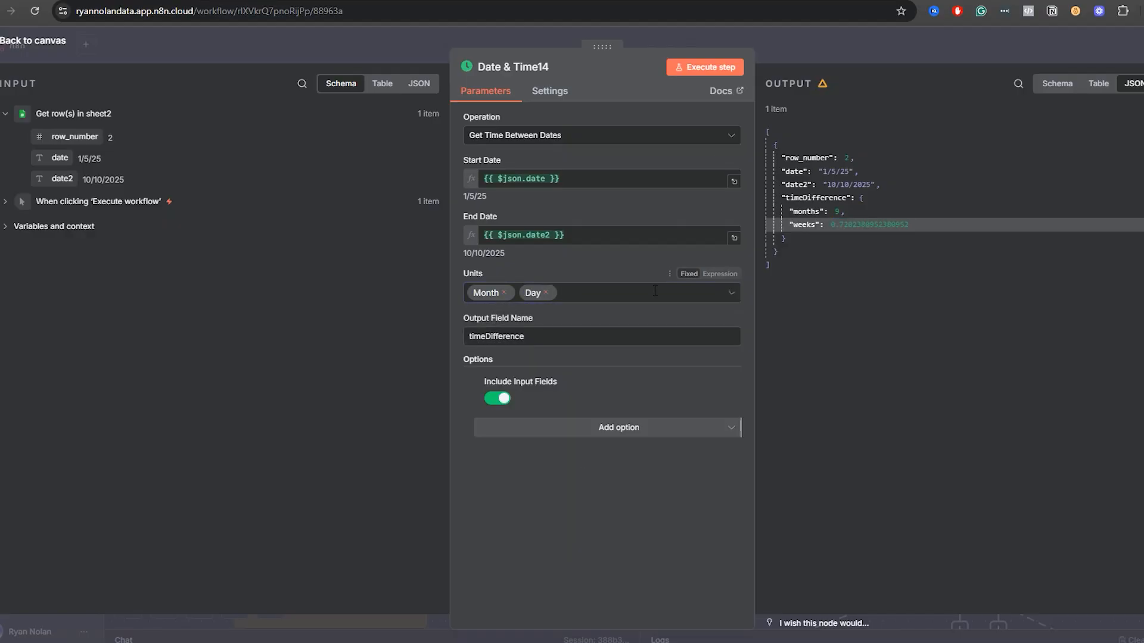
left_click(709, 69)
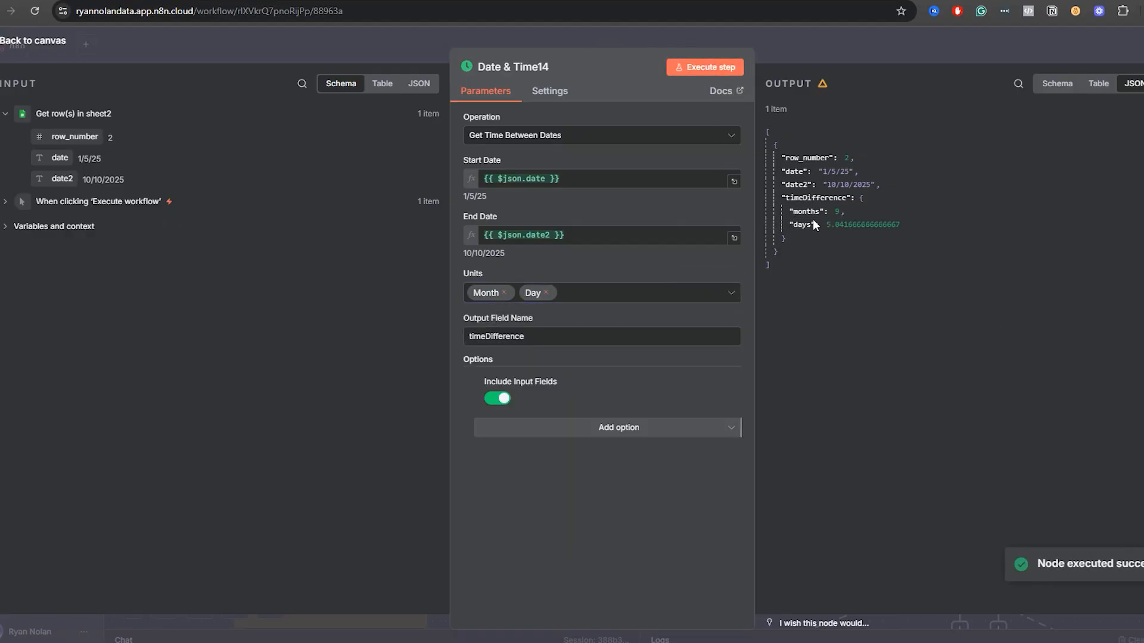
Examine the months and days values in the Date & Time14 output, and return to the canvas.
mouse_move(878, 225)
left_mouse_down()
mouse_move(826, 225)
mouse_move(883, 225)
left_mouse_up()
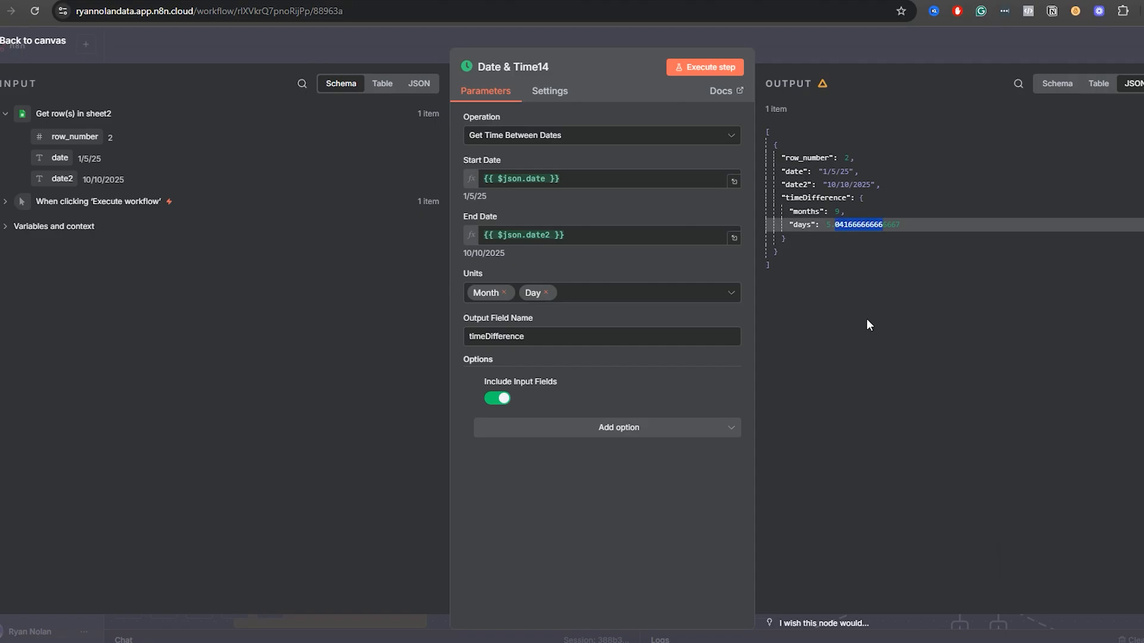
left_click(868, 320)
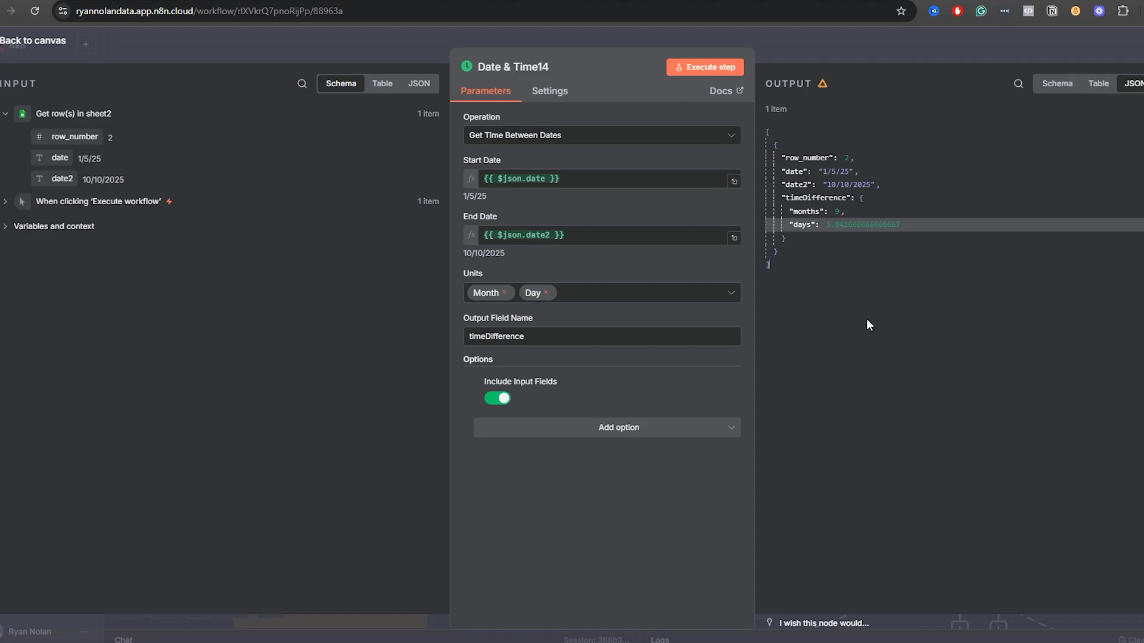
left_click_drag(852, 212, 775, 216)
left_click(853, 225)
left_click_drag(900, 225, 801, 224)
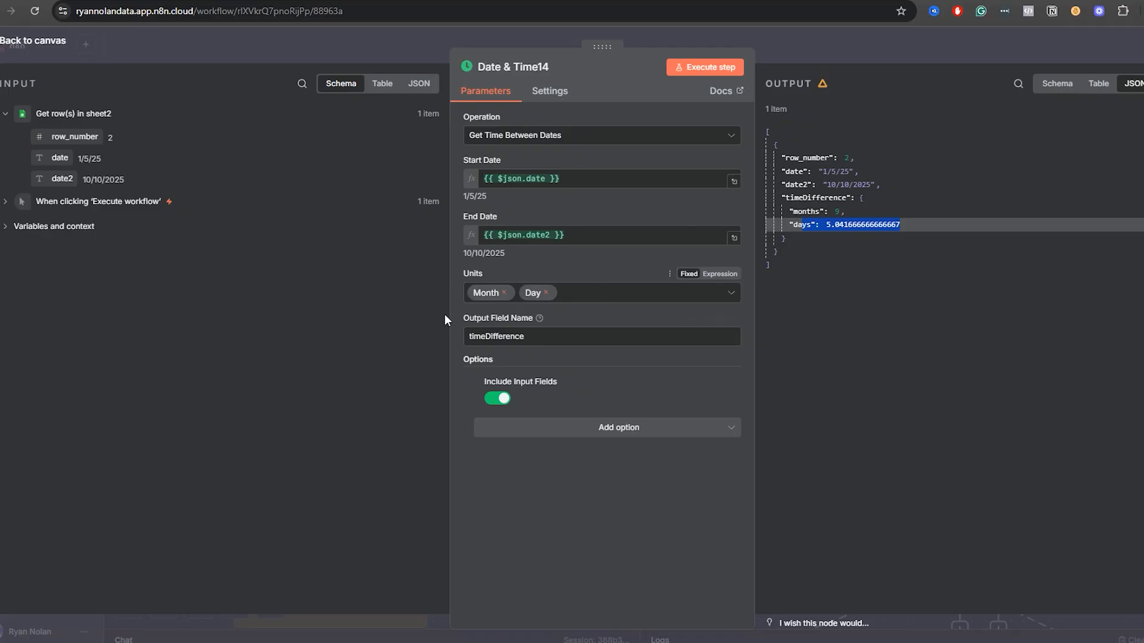
left_click(804, 57)
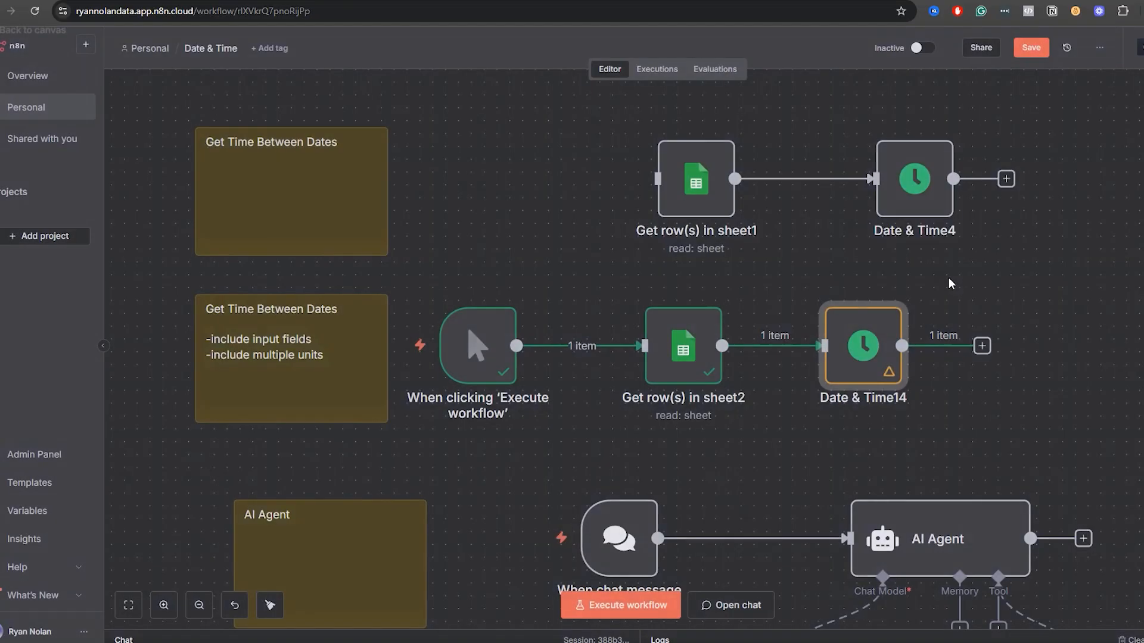
Compare the unit selections of Date & Time4 and Date & Time14 without changing them.
double_click(902, 208)
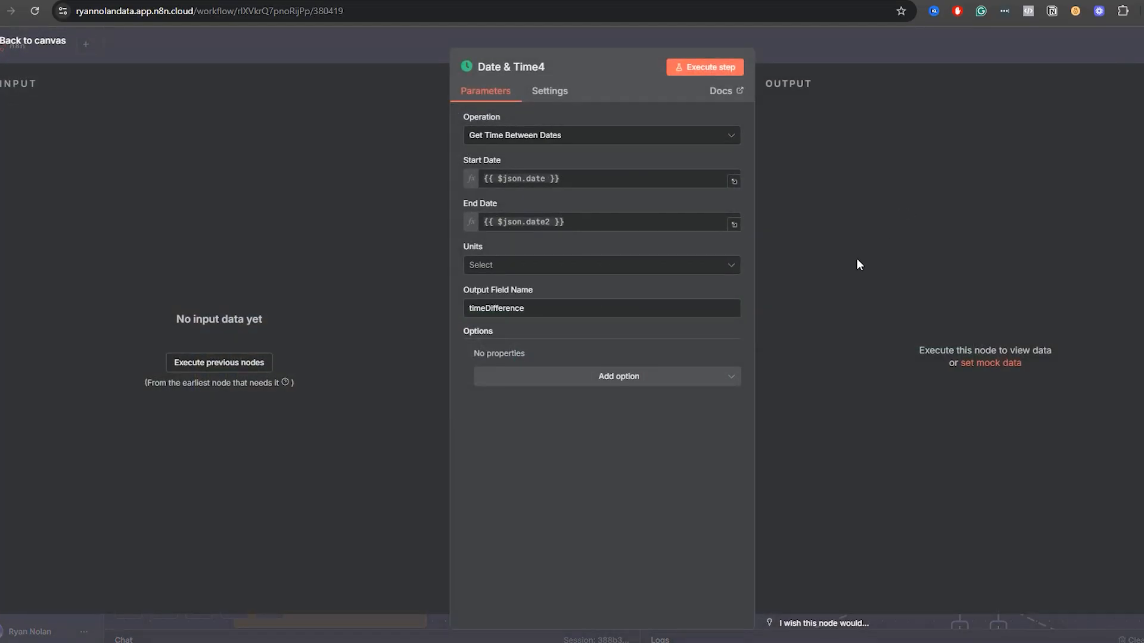
left_click(507, 264)
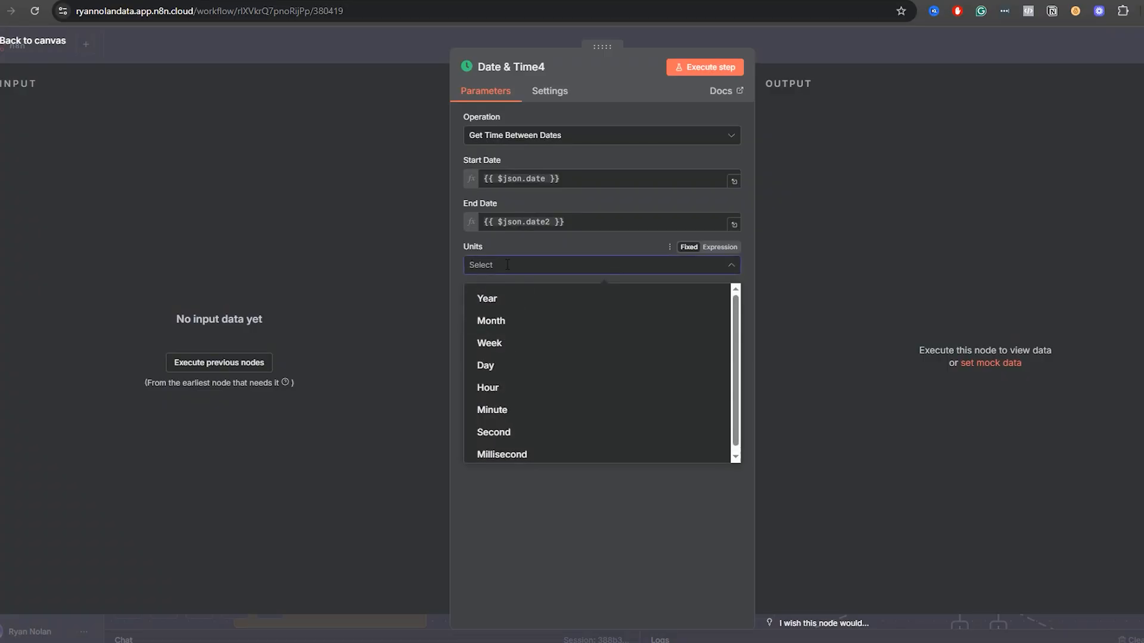
left_click(507, 264)
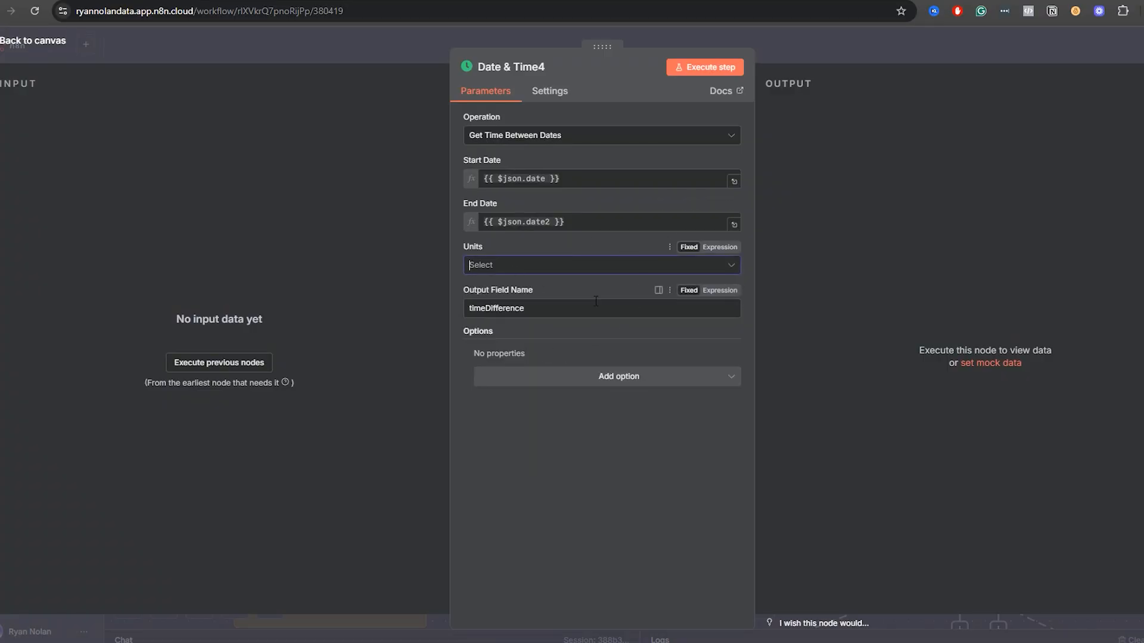
left_click(848, 43)
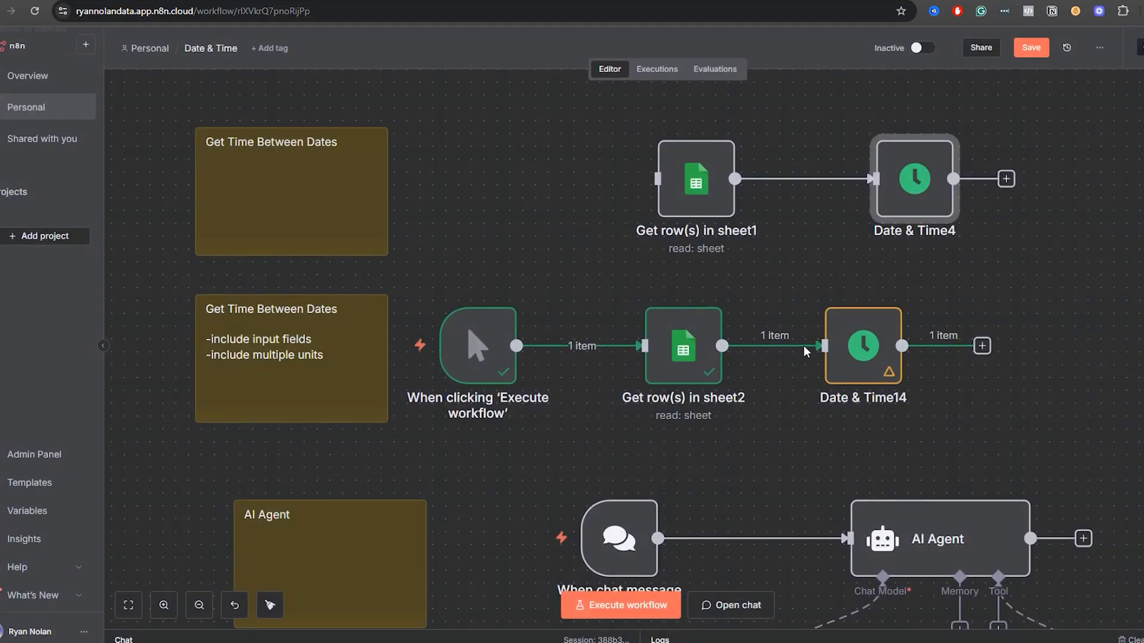
double_click(846, 373)
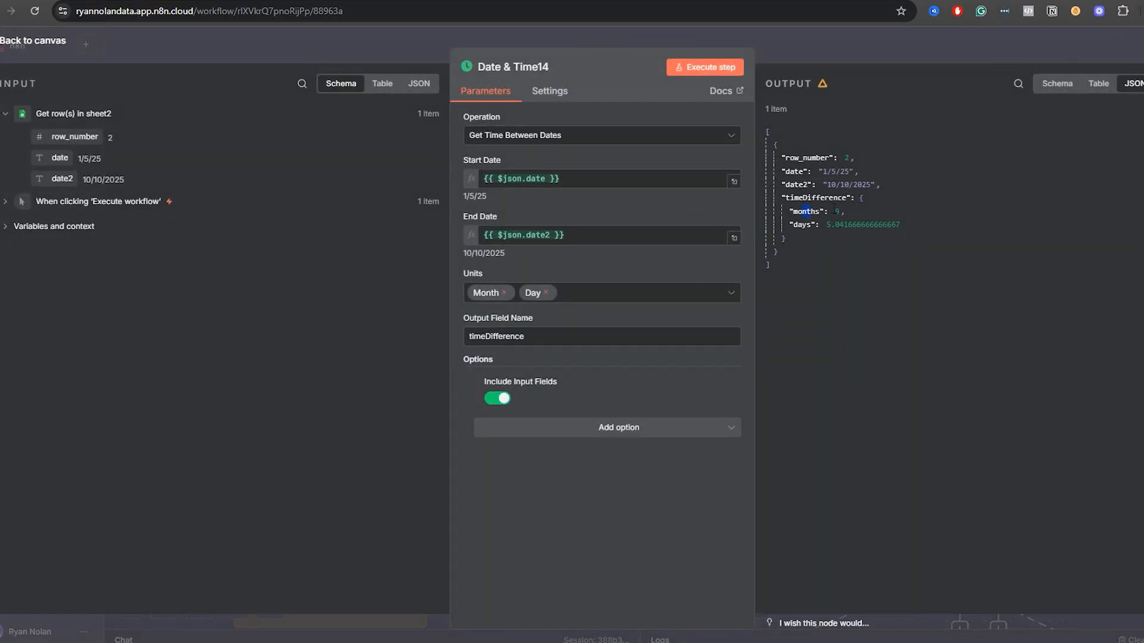
left_click(573, 294)
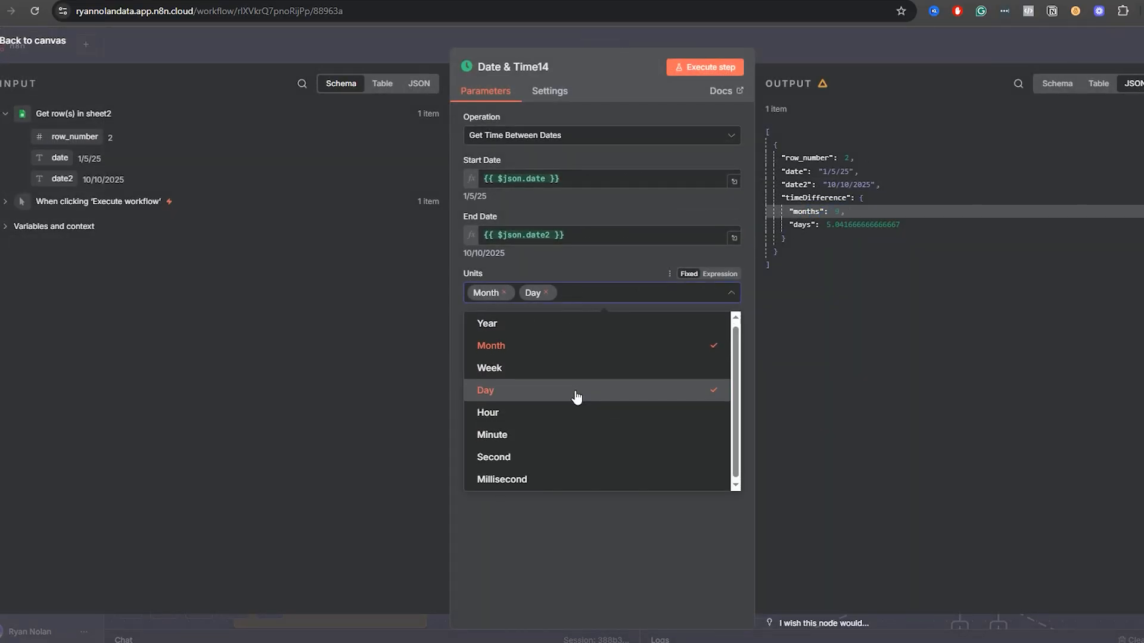
left_click(814, 44)
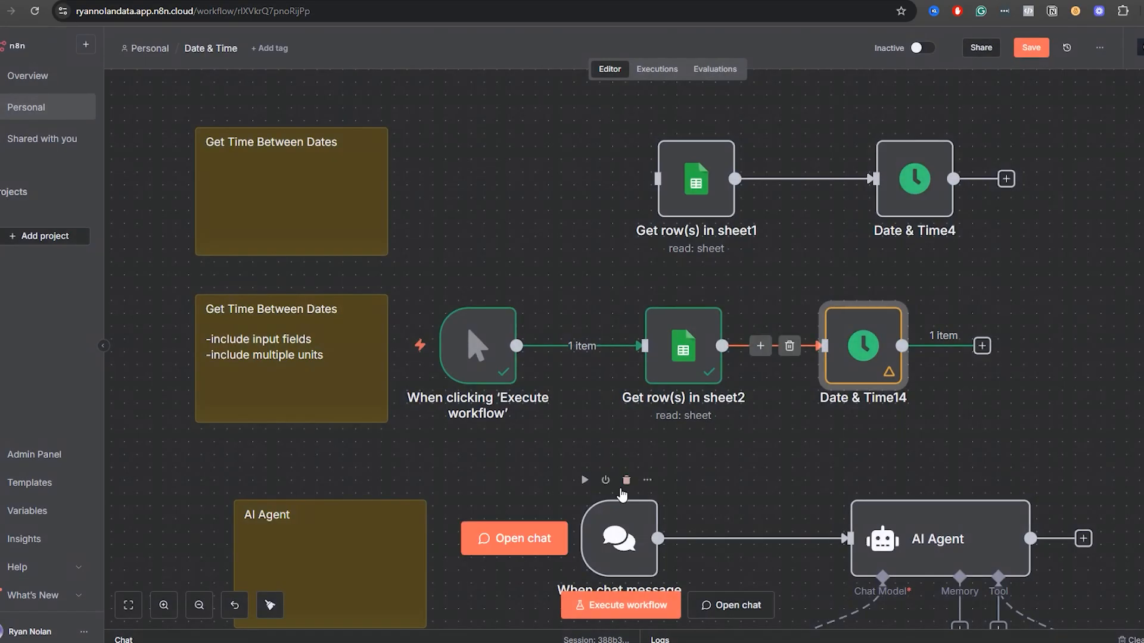
Inspect the chat trigger and AI Agent nodes in the AI Agent section of the workflow.
left_click_drag(759, 467, 776, 194)
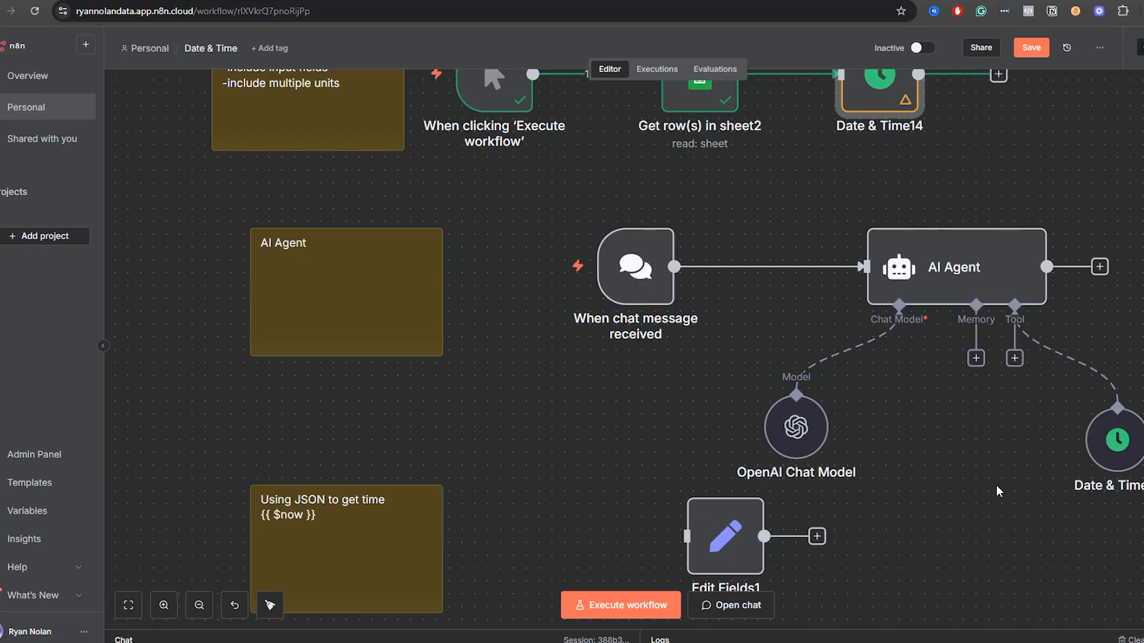
left_click_drag(946, 438, 818, 412)
double_click(502, 272)
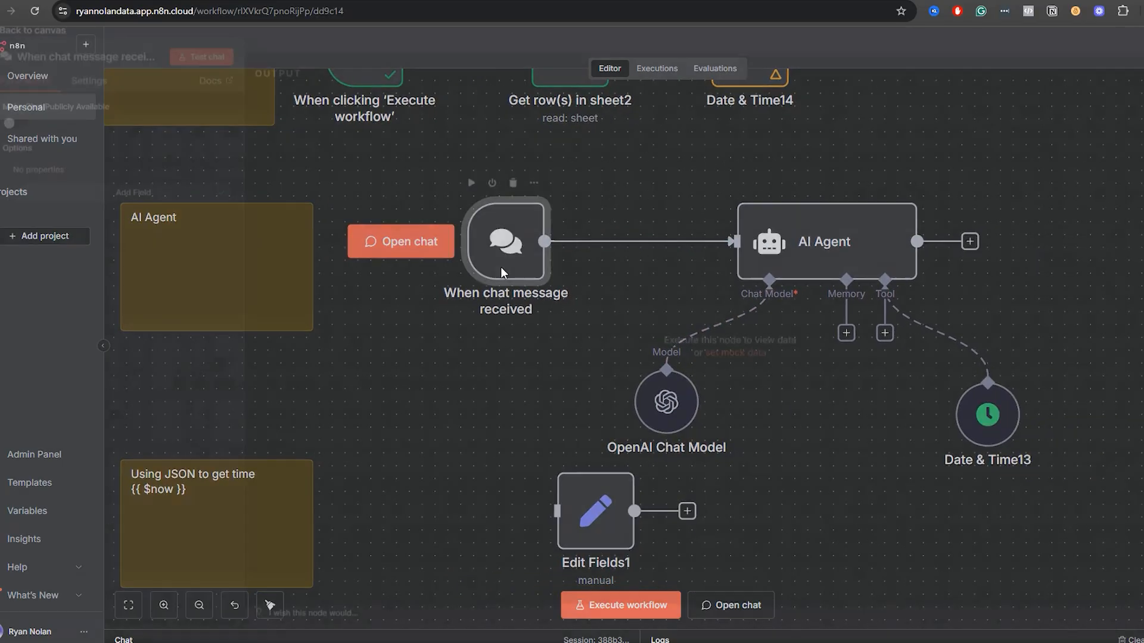
left_click(871, 42)
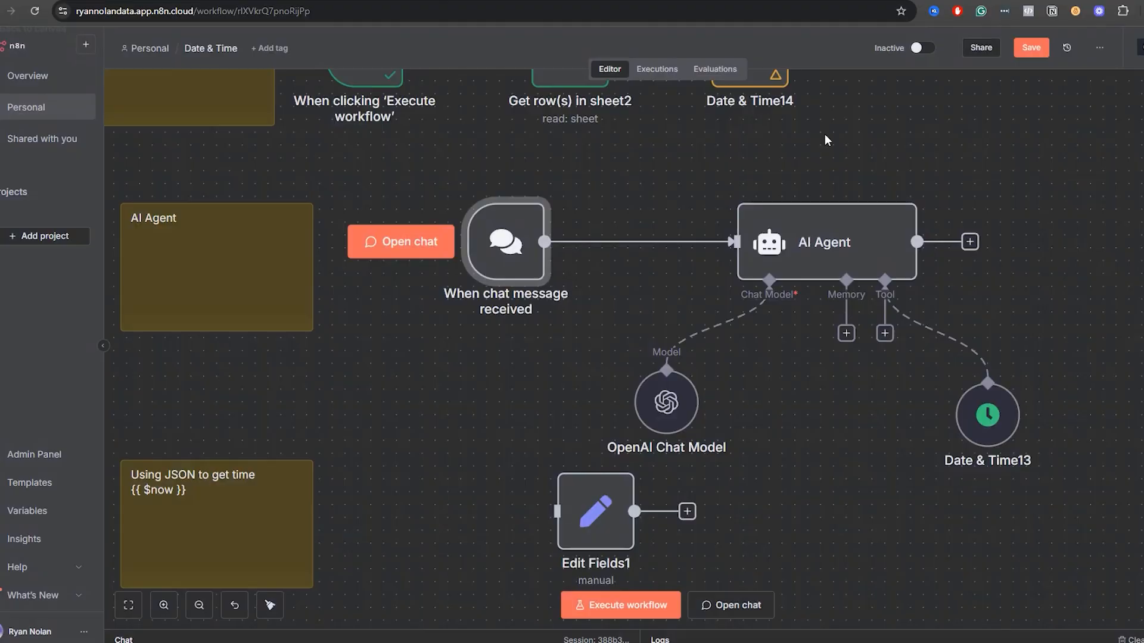
double_click(856, 263)
left_click(833, 47)
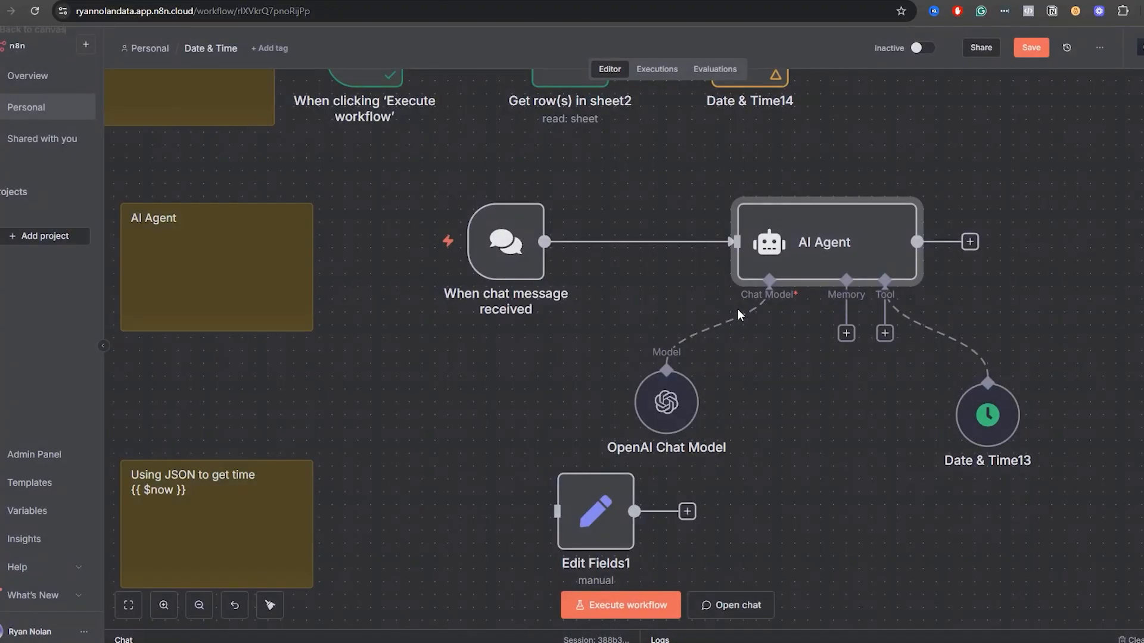
Set the OpenAI Chat Model to use the OpenAI account credential and the gpt-5-mini model.
double_click(684, 411)
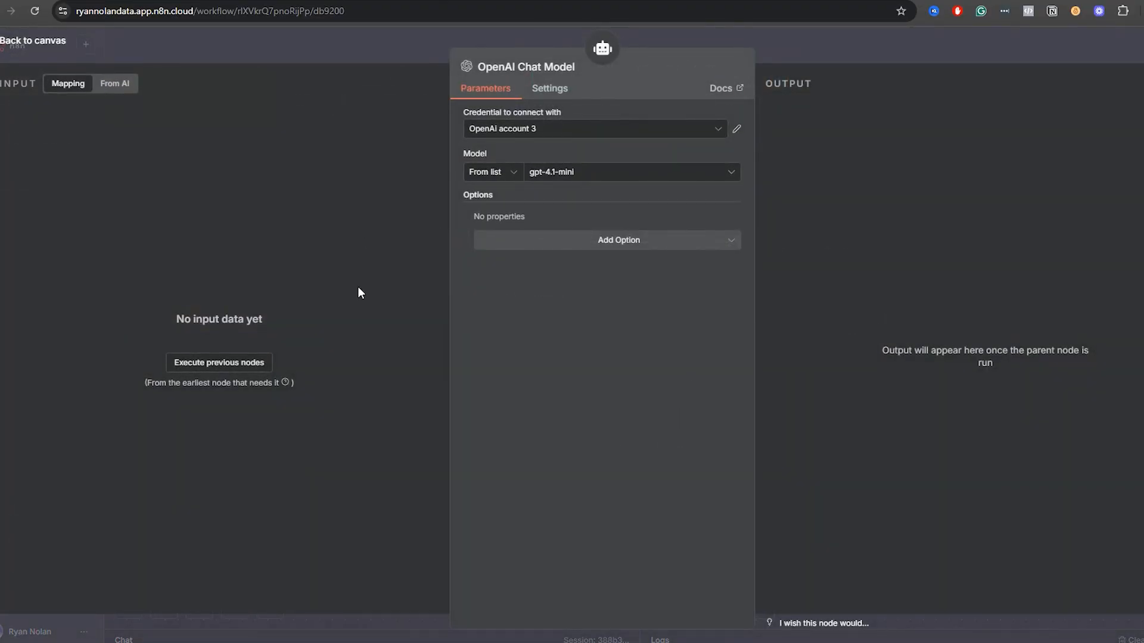
left_click(575, 174)
left_click(569, 118)
left_click(572, 156)
left_click(575, 173)
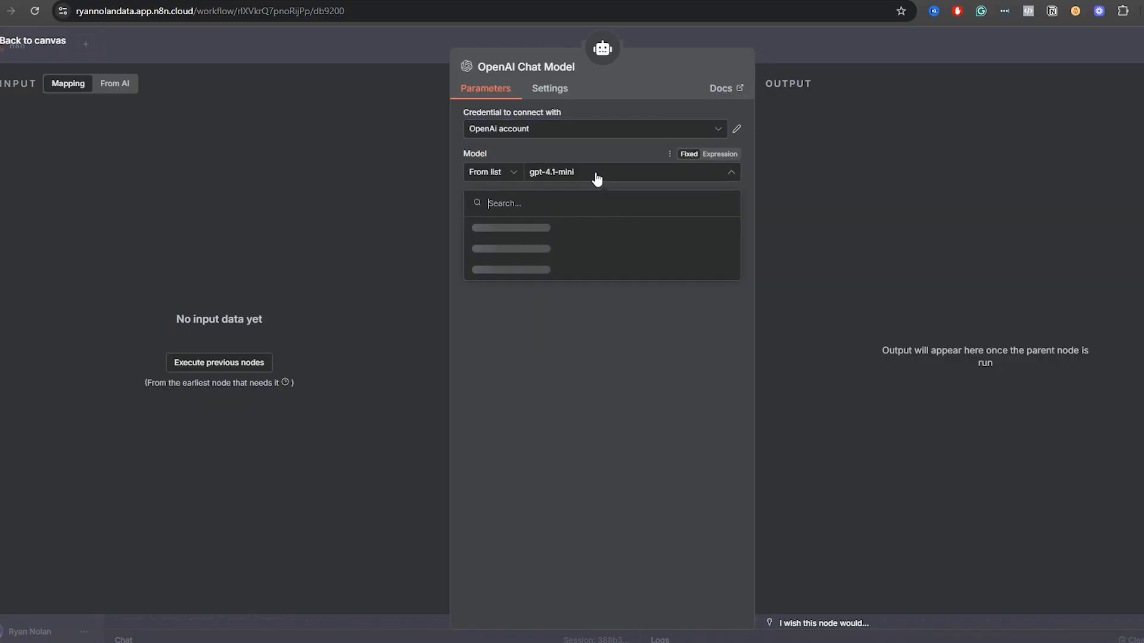
scroll(571, 291, "down", 15)
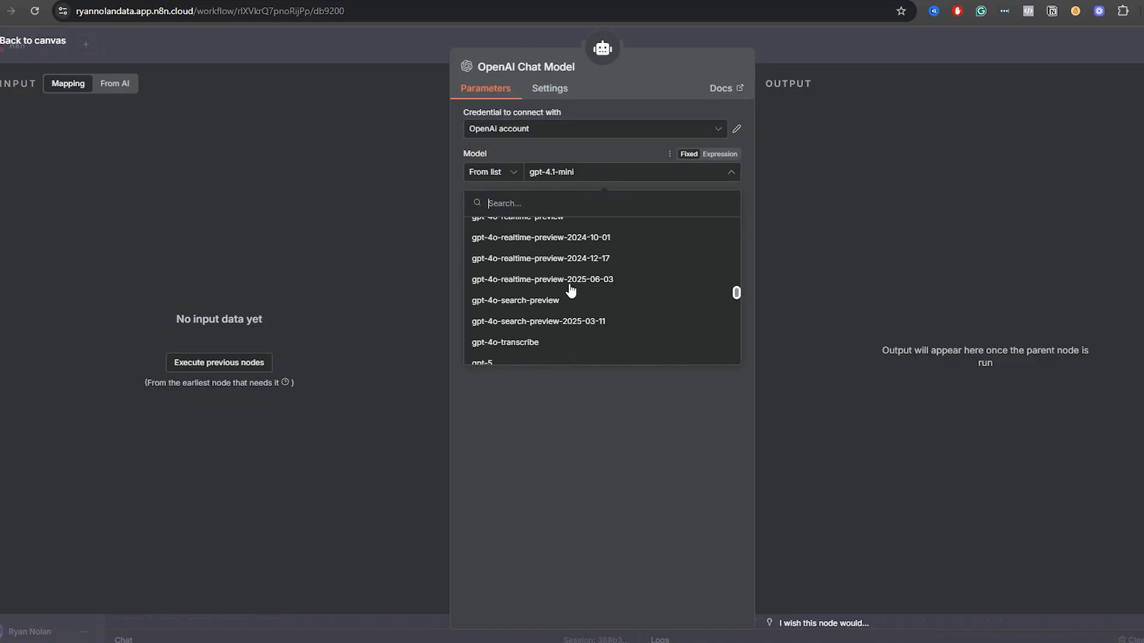
scroll(542, 273, "up", 3)
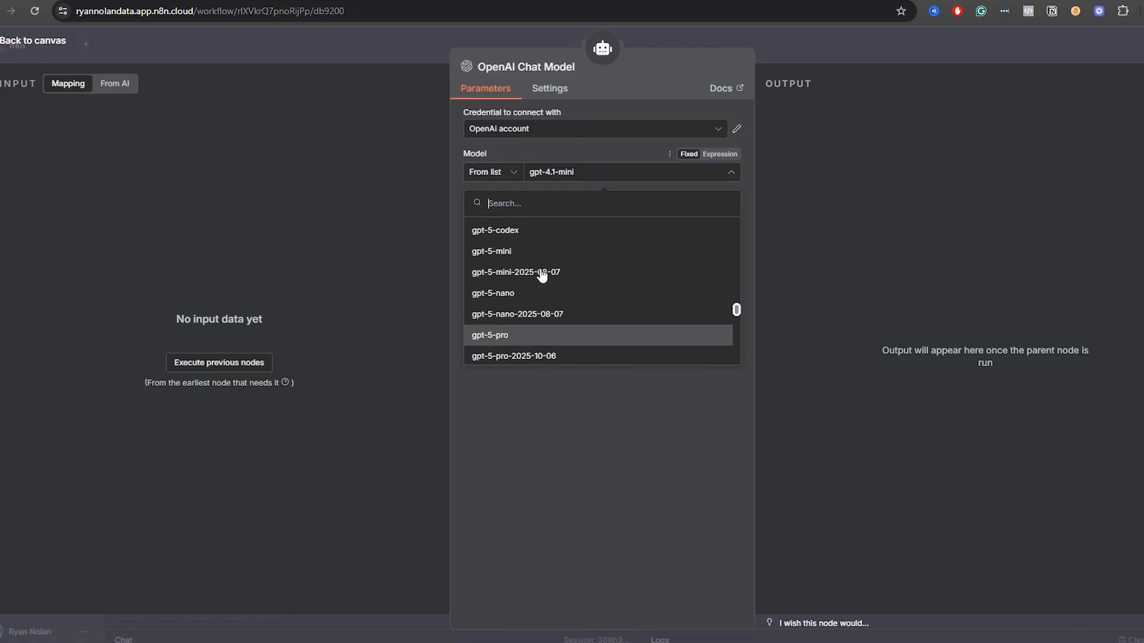
left_click(525, 251)
left_click(819, 52)
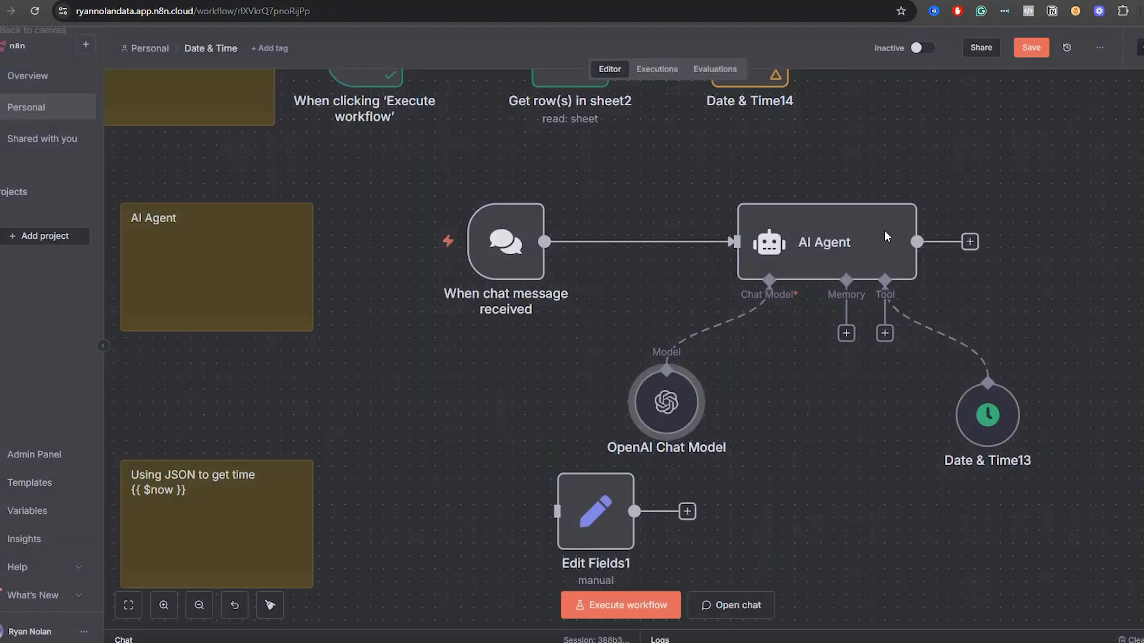
Try the Set Manually tool description in the agent's Date & Time13 tool, and restore Set Automatically.
double_click(973, 416)
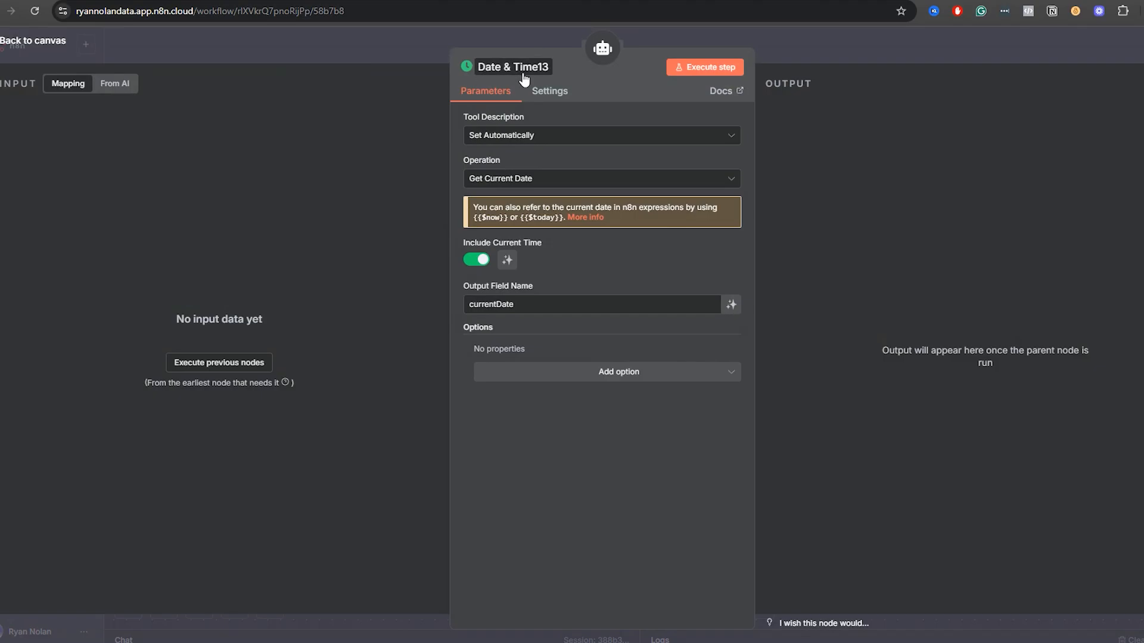
left_click(550, 143)
left_click(548, 207)
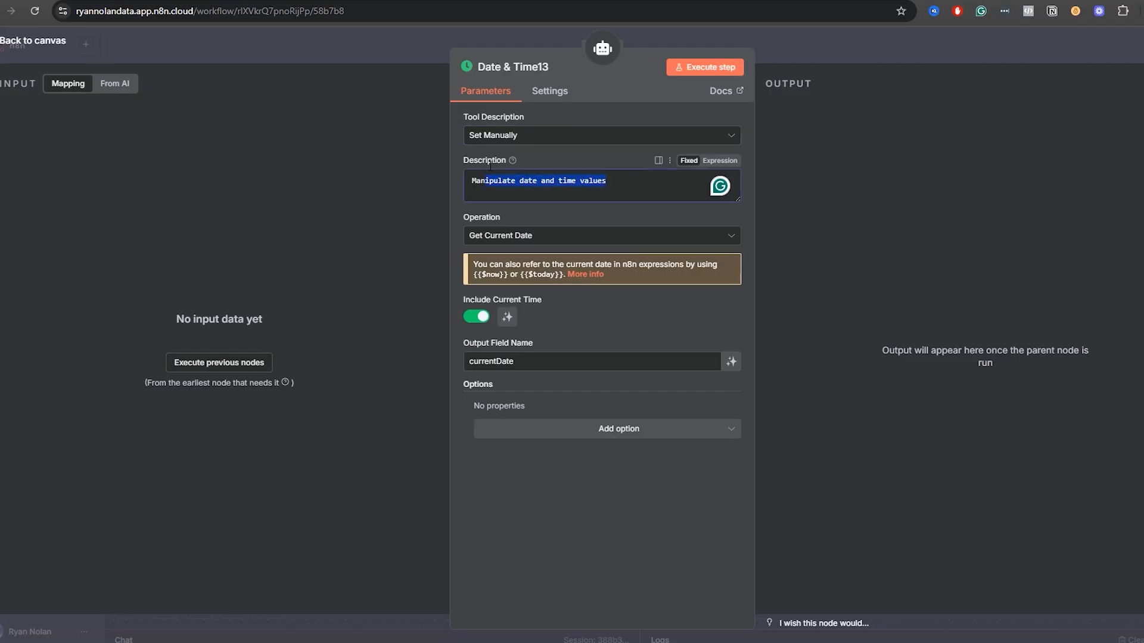
left_click(518, 141)
left_click(519, 177)
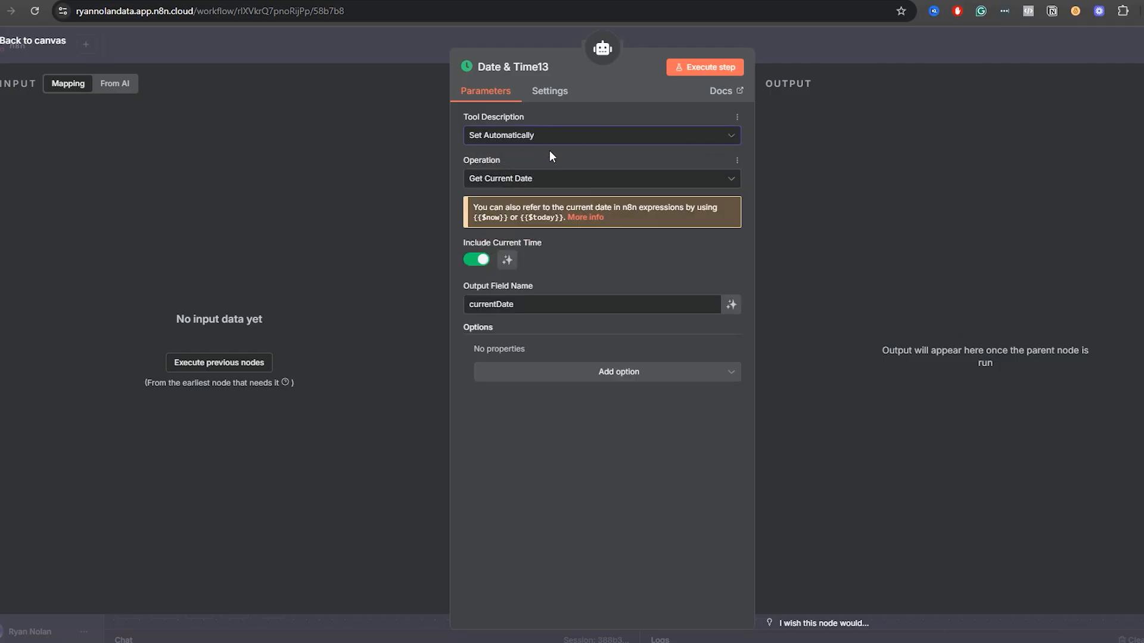
Review the operation options of the agent's Date & Time13 tool without changing them, and move its node closer beneath the AI Agent.
left_click(527, 180)
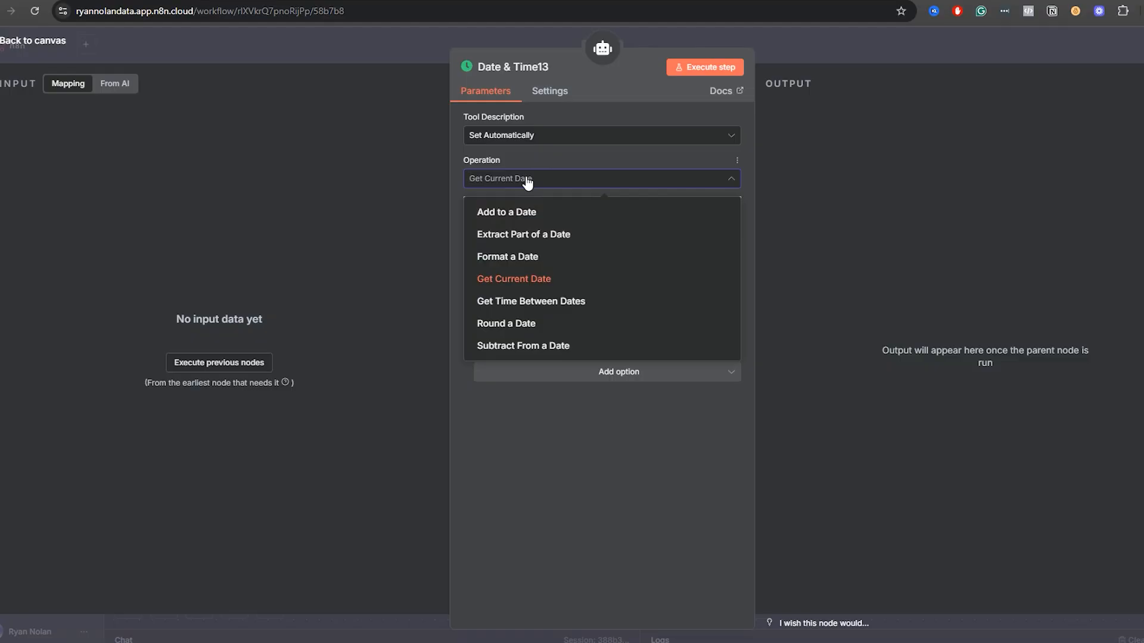
left_click(541, 417)
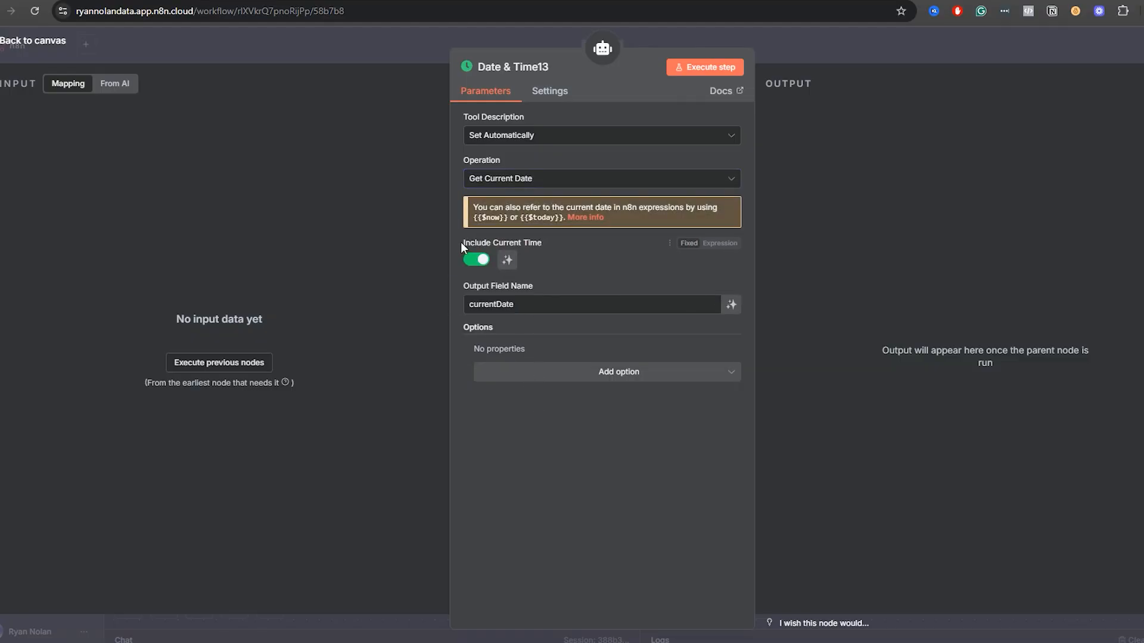
mouse_move(548, 244)
left_click(773, 52)
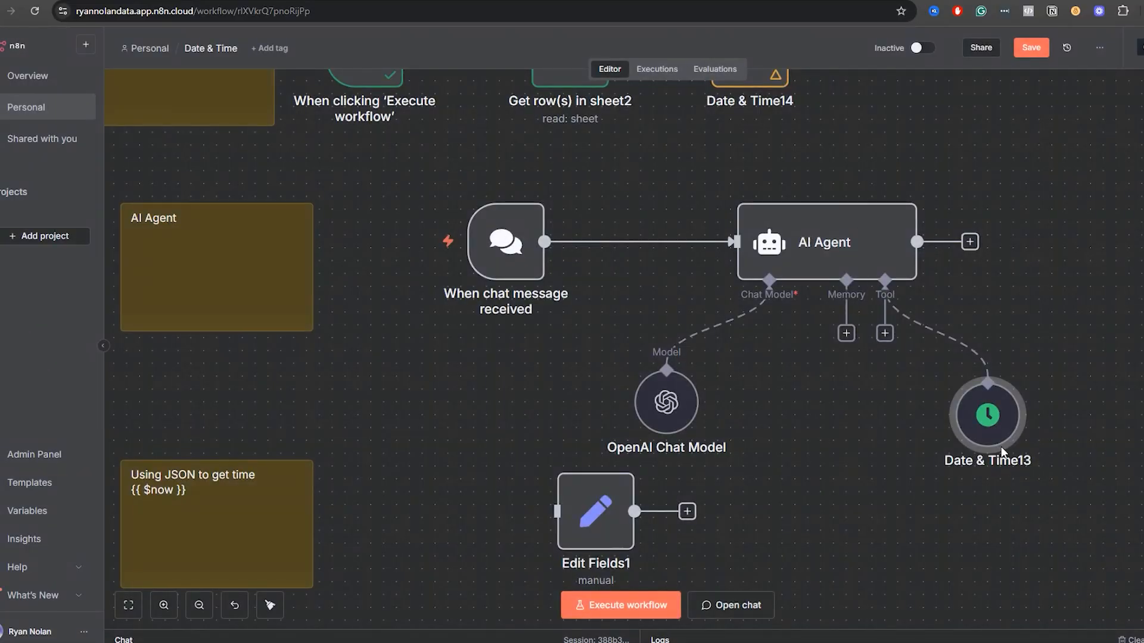
left_click_drag(943, 474, 904, 371)
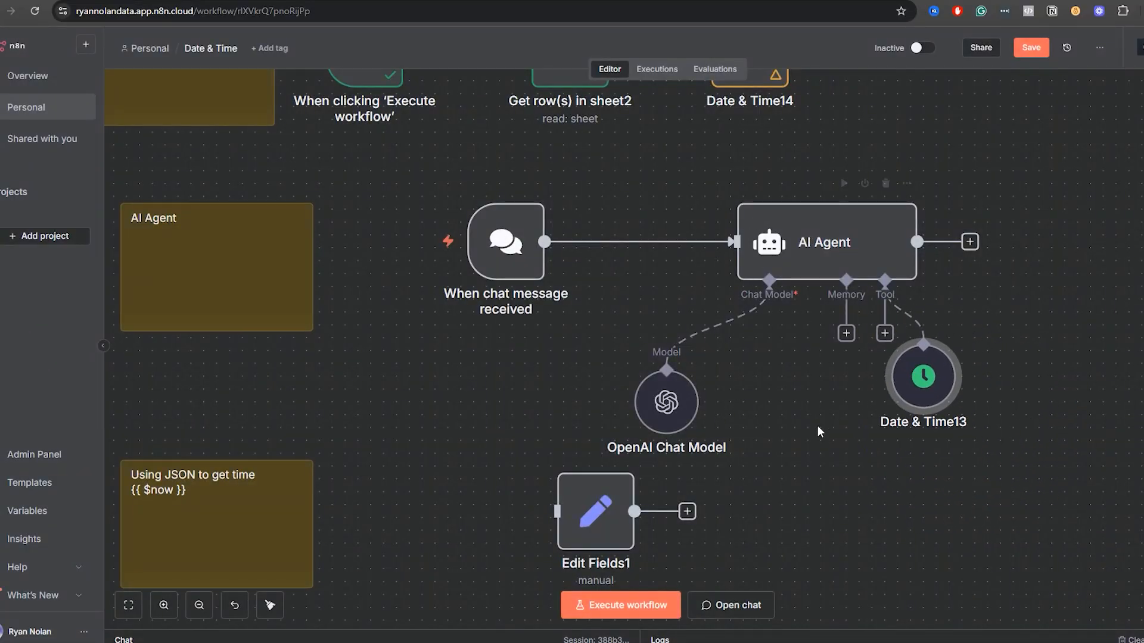
Inspect the expression used for the date field in the Edit Fields1 node of the Using JSON to get time section.
left_click_drag(874, 552, 902, 408)
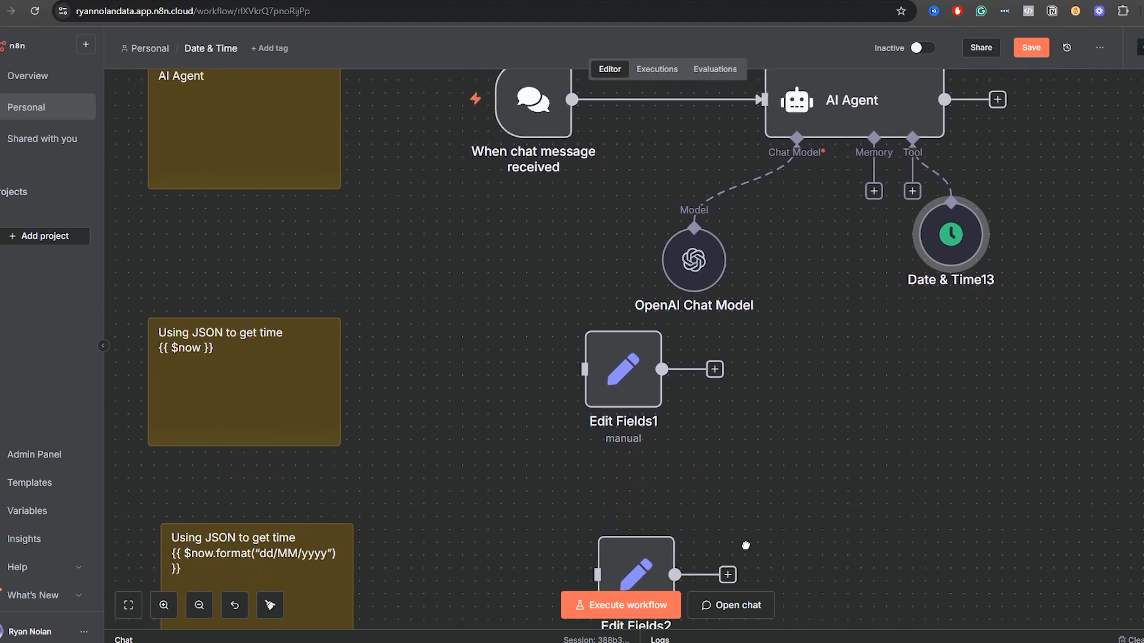
left_click_drag(746, 544, 912, 332)
left_click_drag(669, 327, 759, 363)
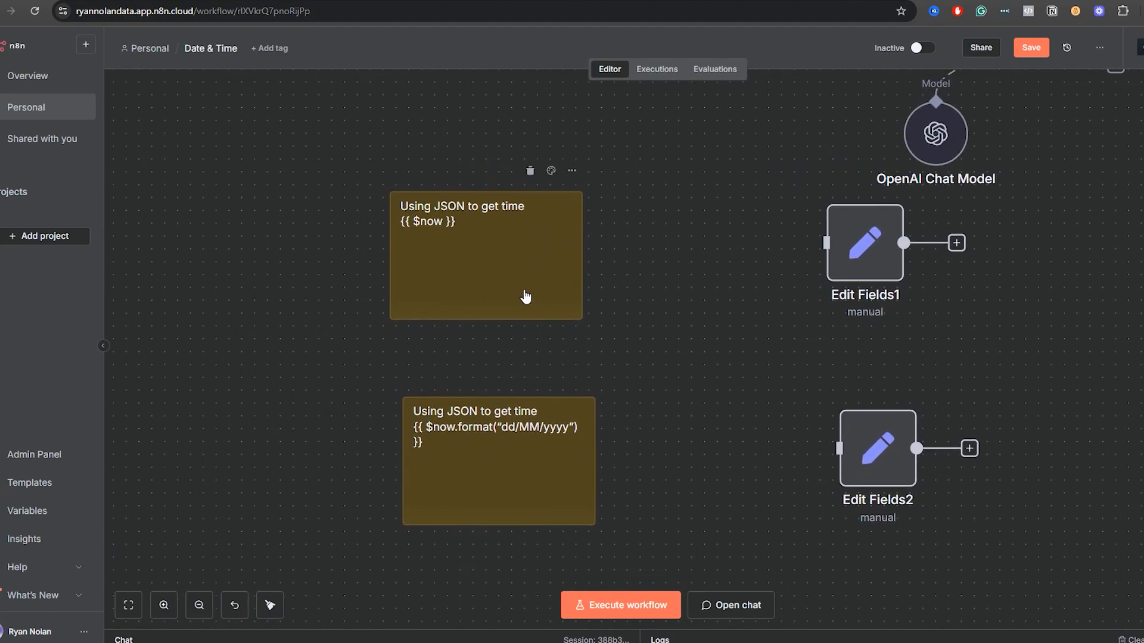
mouse_move(526, 299)
left_mouse_down()
mouse_move(563, 298)
mouse_move(524, 298)
left_mouse_up()
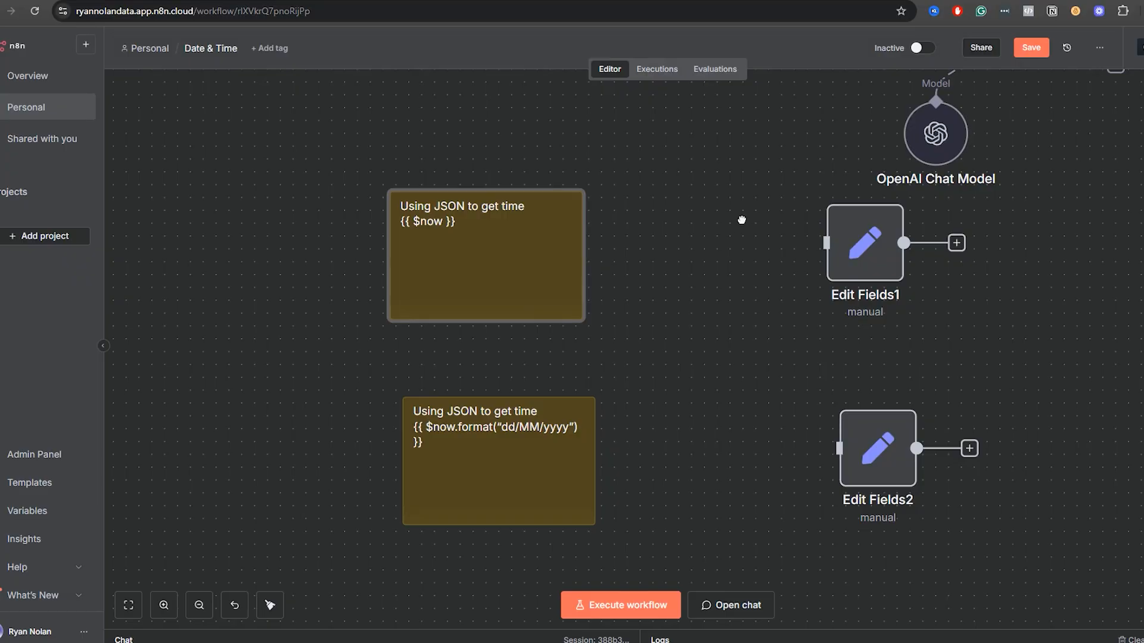
scroll(742, 220, "up", 10)
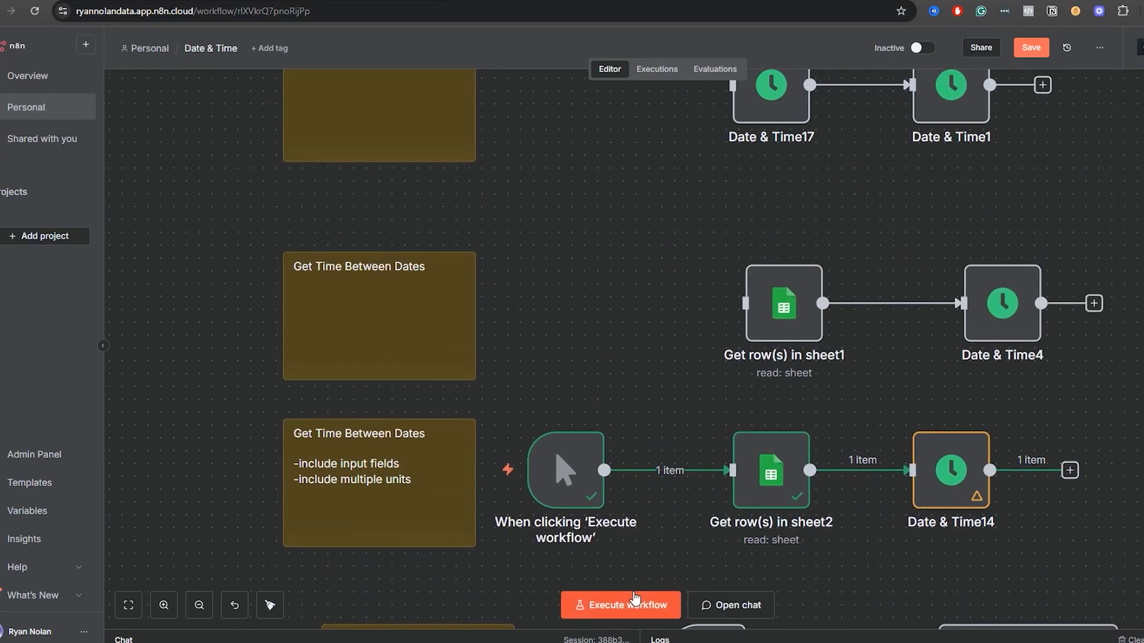
left_click_drag(636, 566, 673, 136)
left_click_drag(628, 462, 655, 176)
left_click_drag(656, 426, 623, 554)
left_click_drag(677, 524, 659, 436)
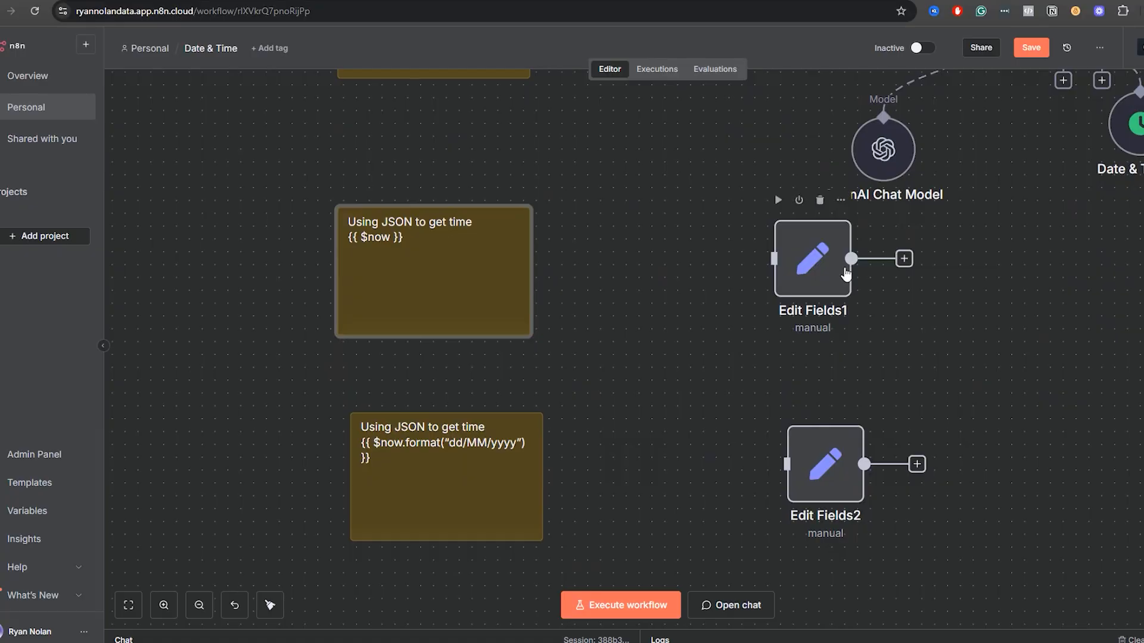
double_click(806, 280)
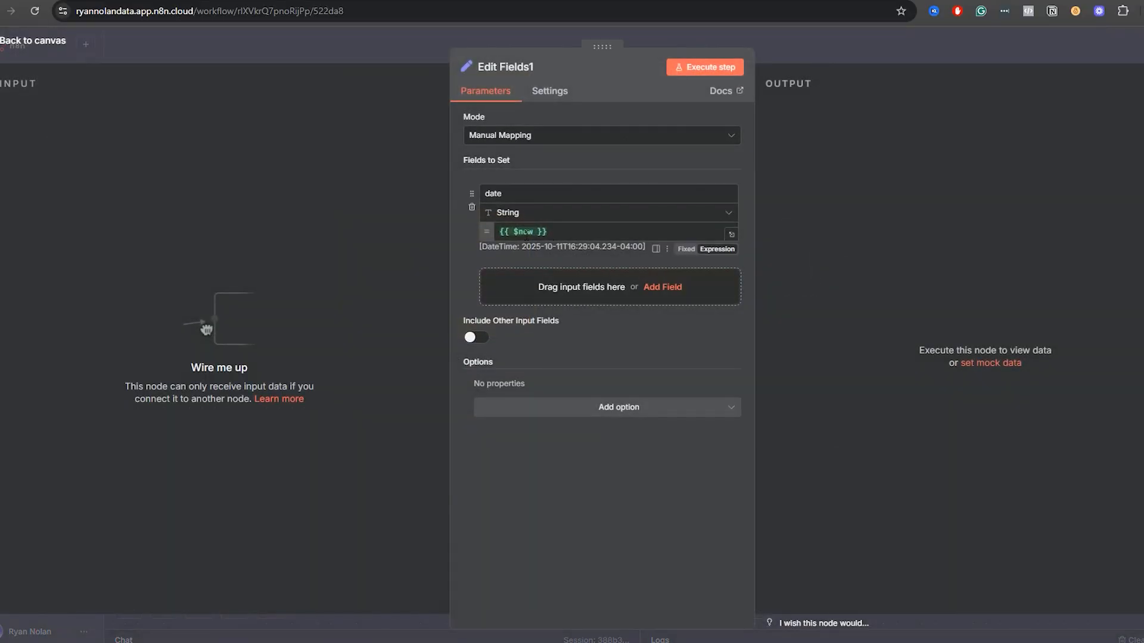
left_click(526, 233)
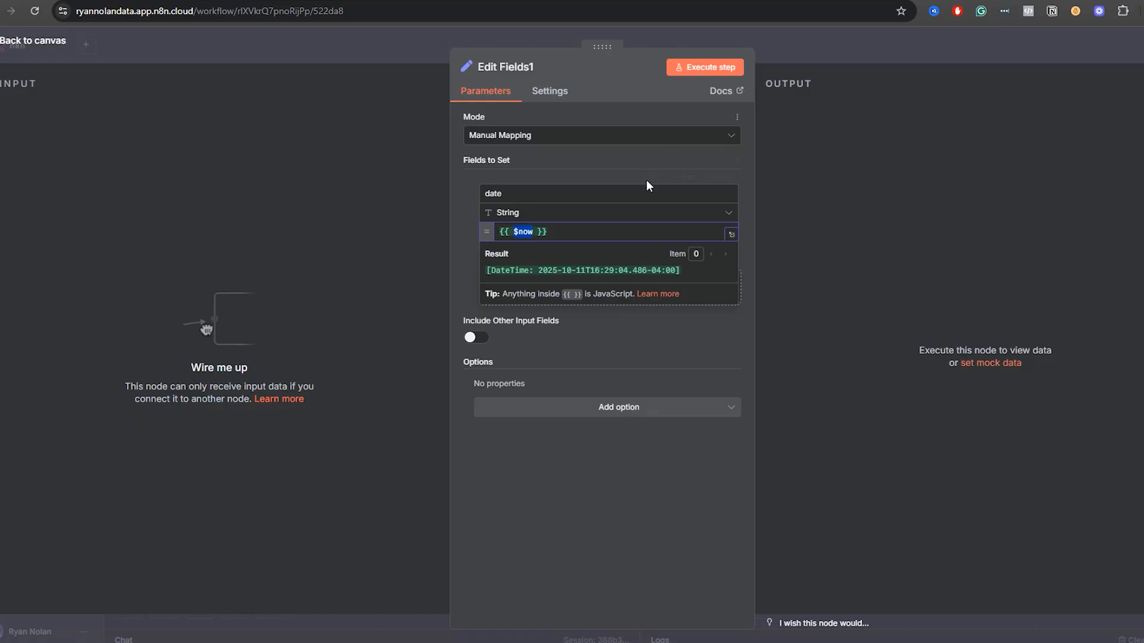
left_click(819, 39)
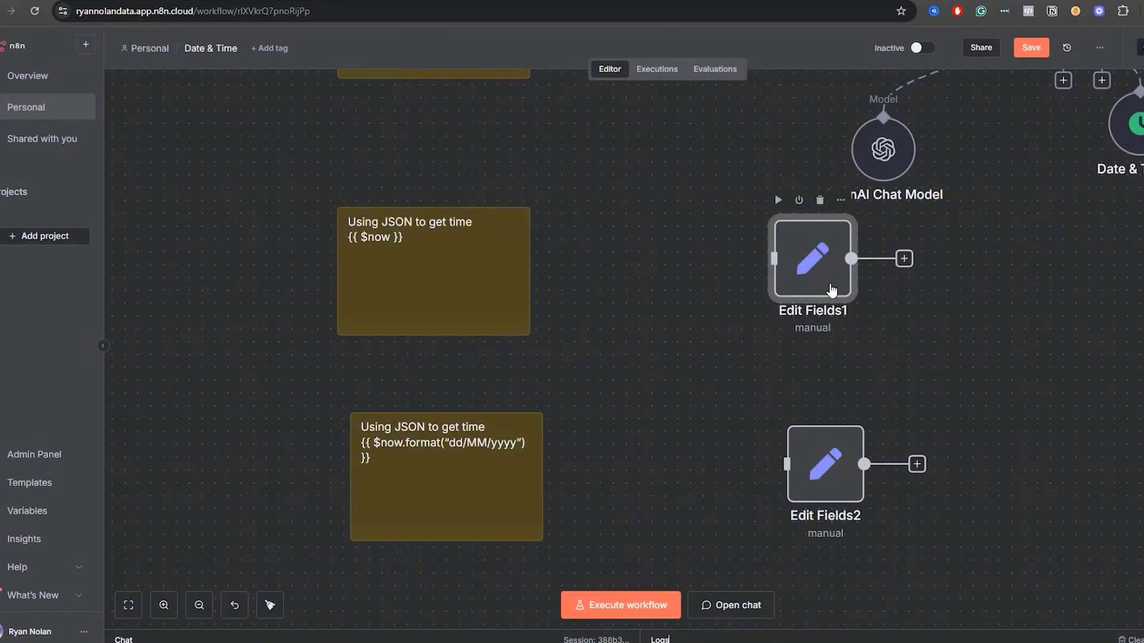
Read the hint about the $now and $today expressions in the Date & Time3 node of the Get Current Date section.
scroll(831, 290, "up", 15)
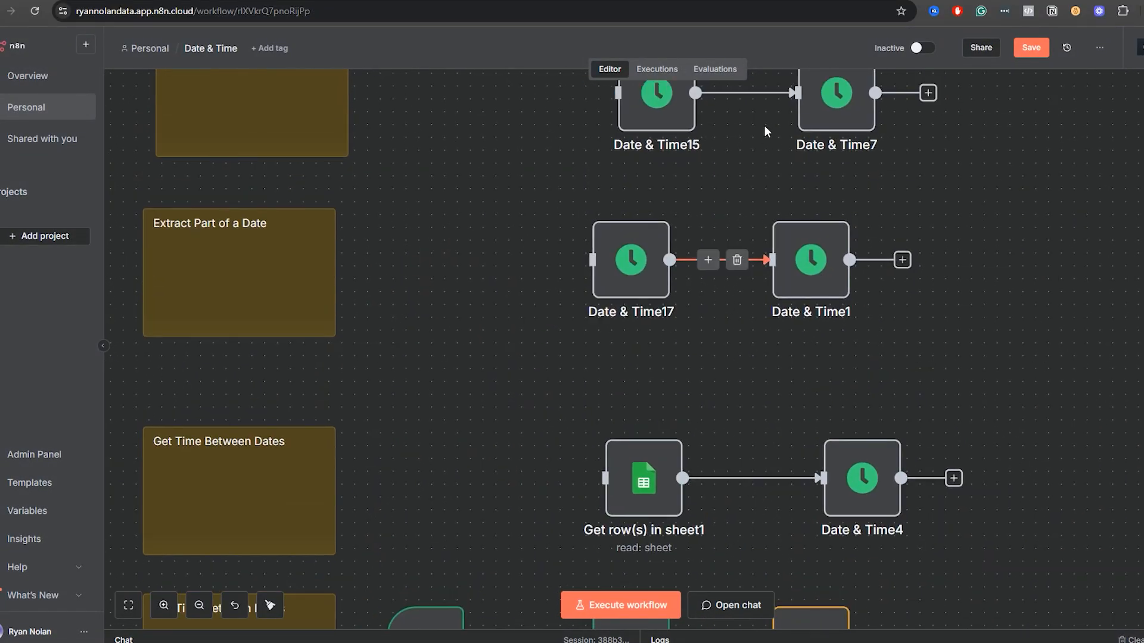
scroll(764, 130, "up", 15)
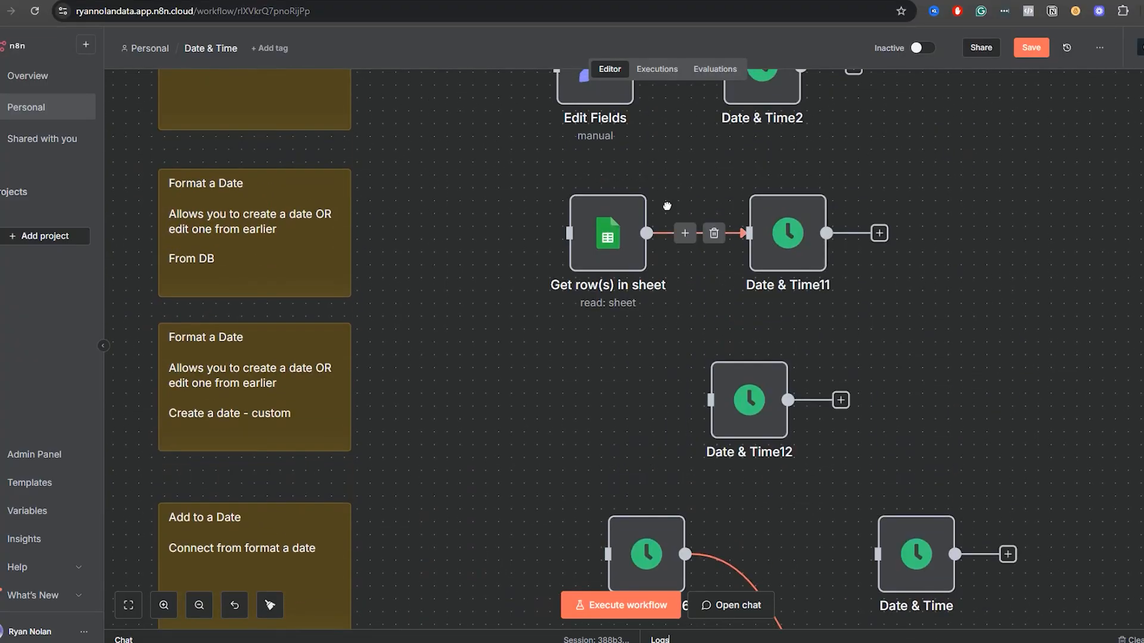
scroll(667, 206, "up", 10)
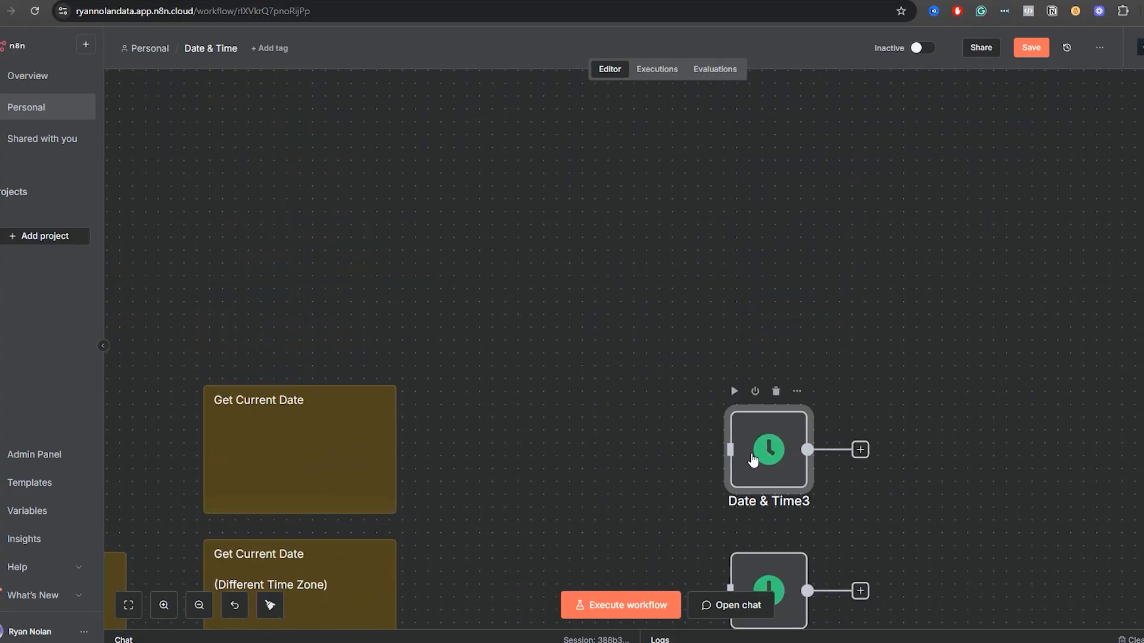
double_click(748, 456)
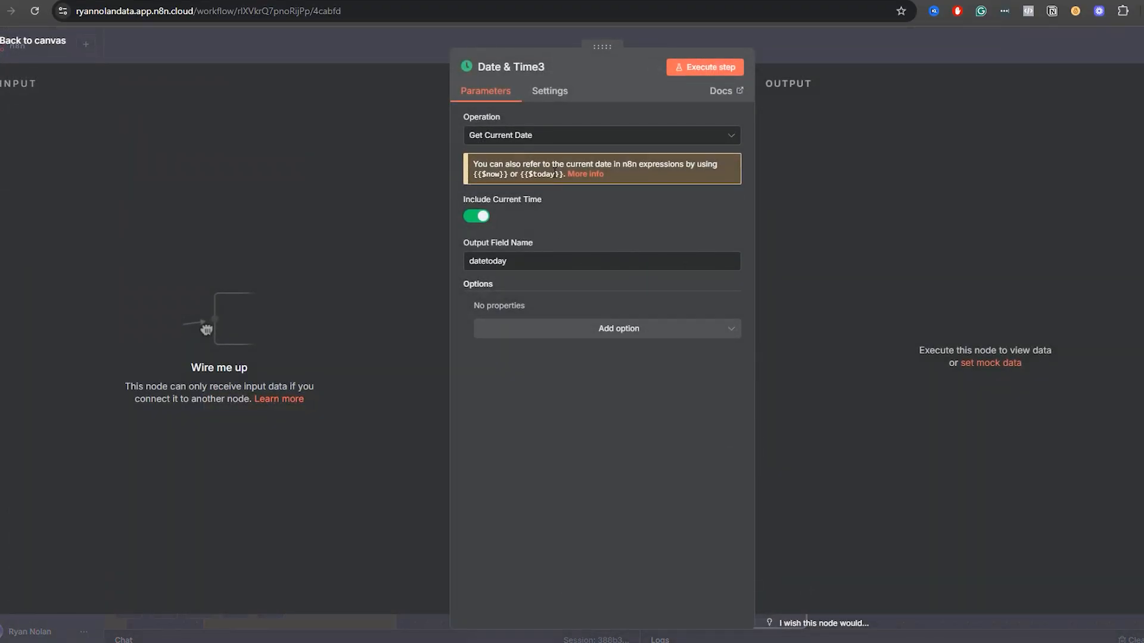
left_click_drag(563, 176, 530, 177)
left_click(774, 44)
Go back to the Using JSON to get time section and briefly check the Edit Fields1 node.
scroll(596, 518, "down", 5)
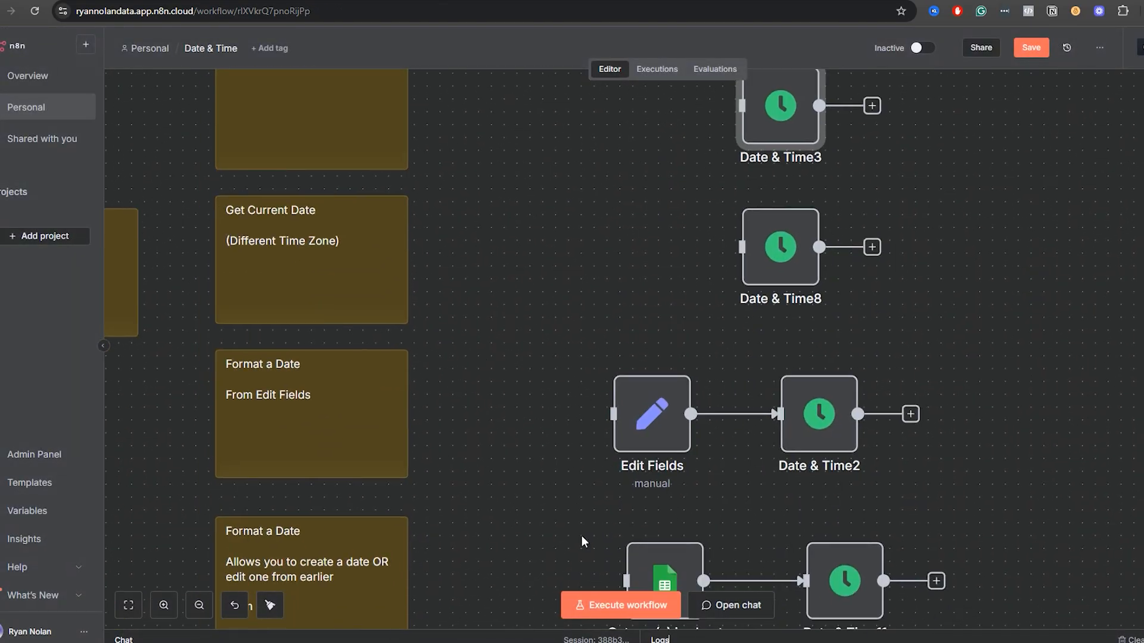
scroll(583, 541, "down", 15)
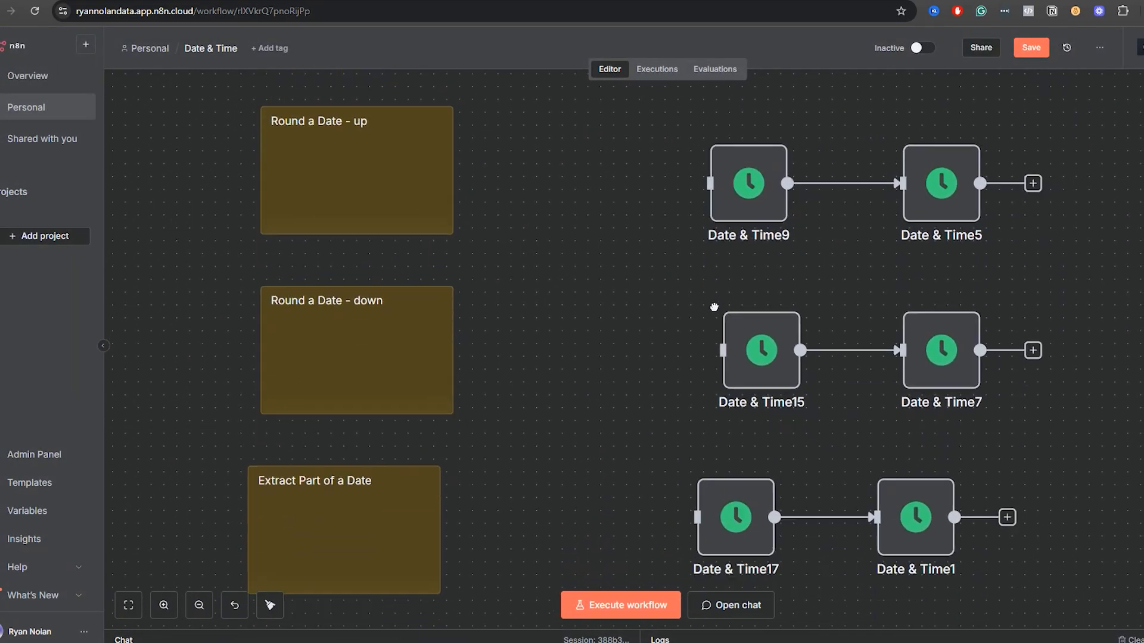
scroll(714, 307, "down", 6)
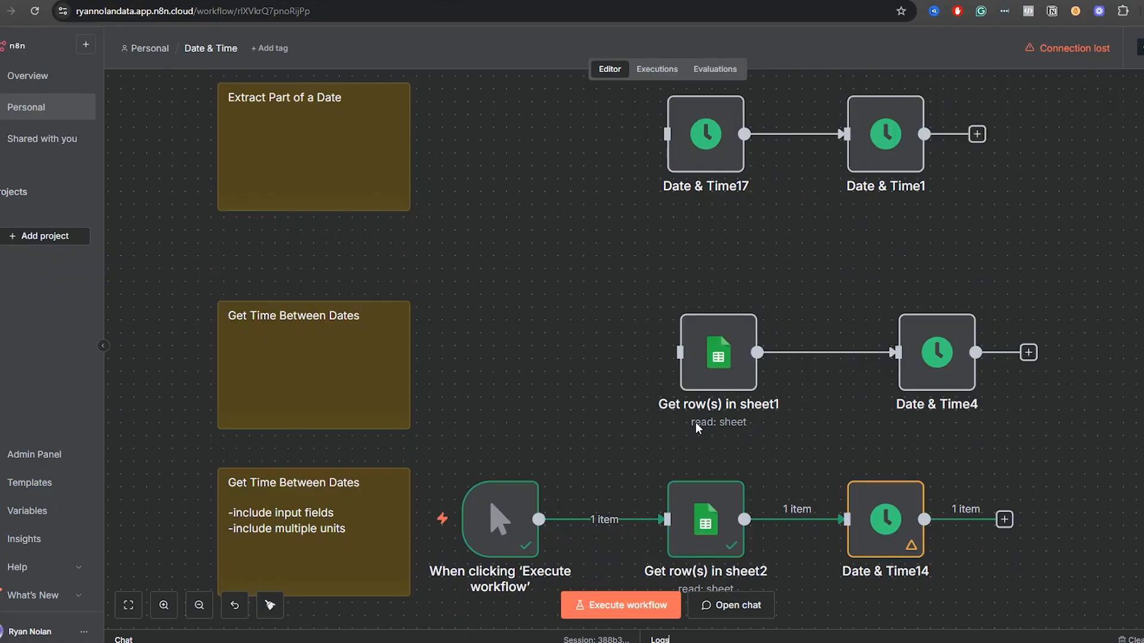
scroll(620, 453, "down", 12)
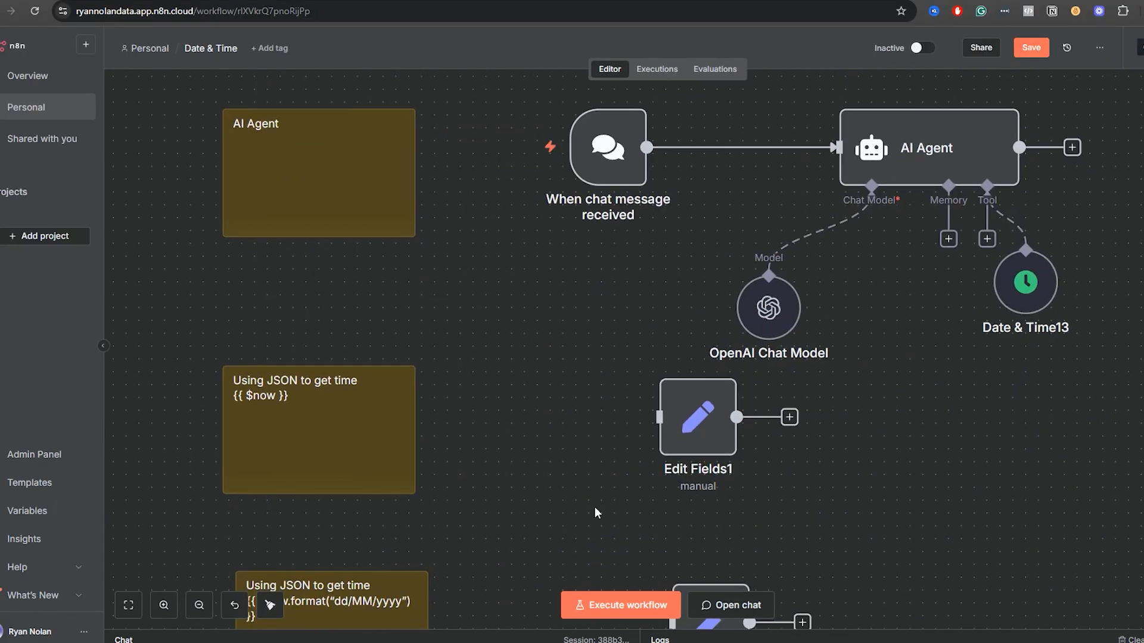
double_click(679, 316)
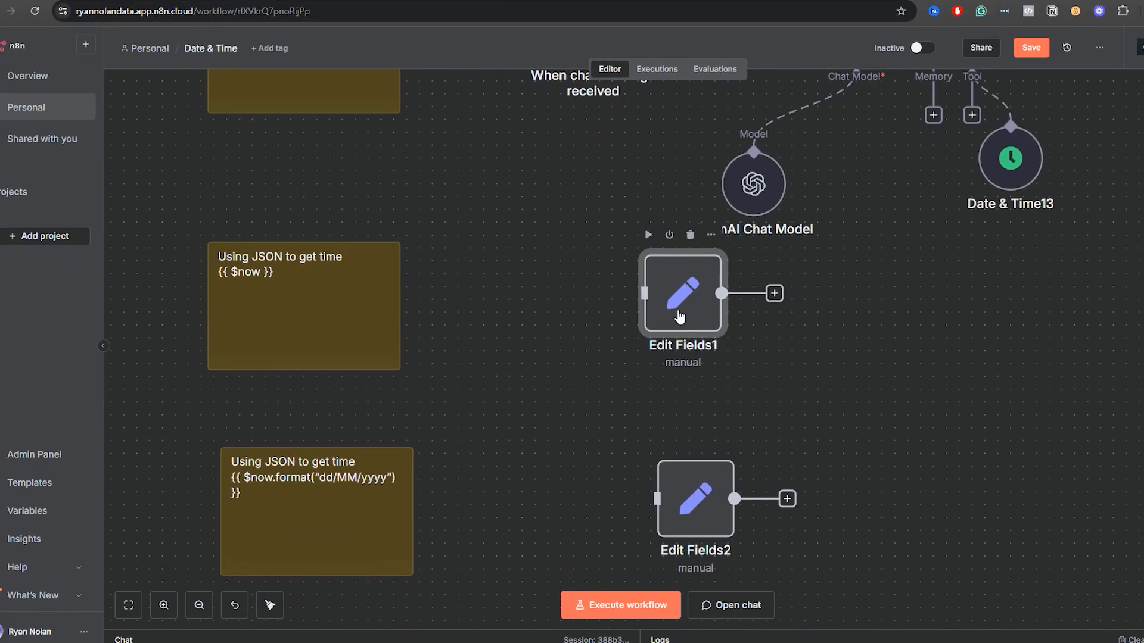
left_click(813, 55)
Move the manual trigger away from Get row(s) in sheet2 to the Using JSON to get time section and connect it to Edit Fields1.
scroll(583, 274, "up", 5)
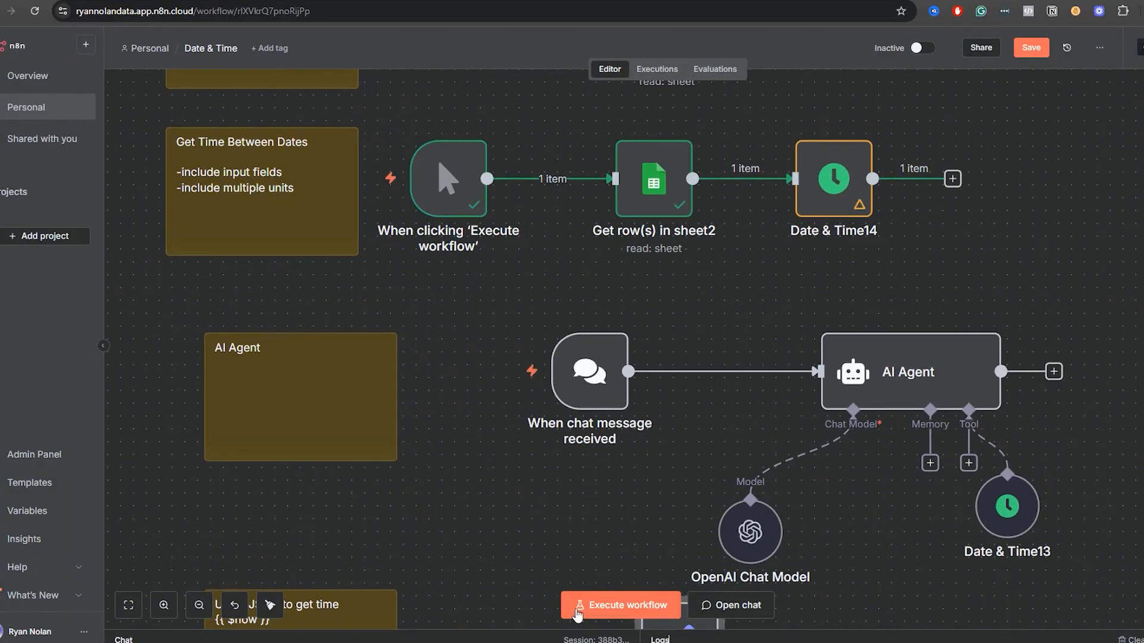
left_click_drag(470, 201, 527, 613)
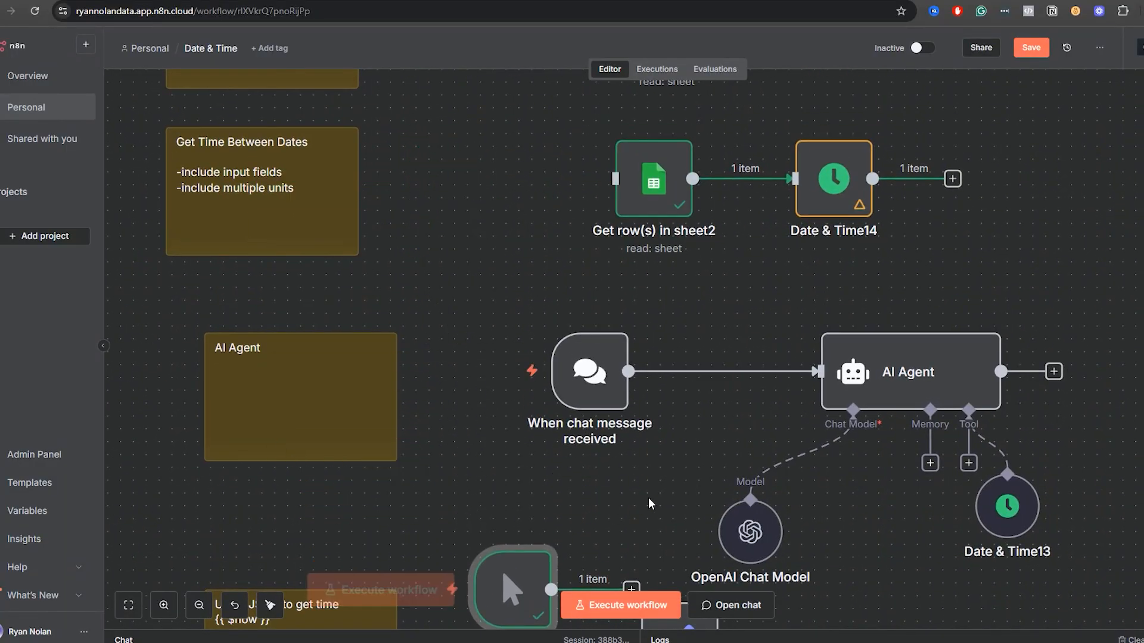
left_click_drag(624, 532, 608, 218)
left_click_drag(499, 281, 472, 332)
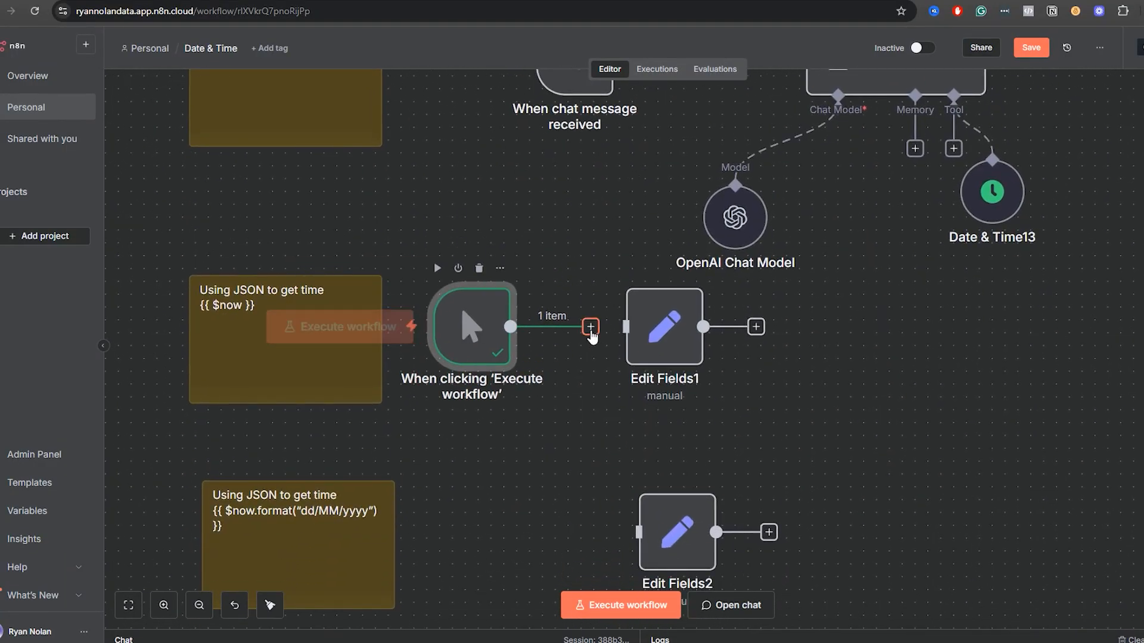
Execute the Edit Fields1 node with its {{ $now }} expression and review the date output.
double_click(670, 356)
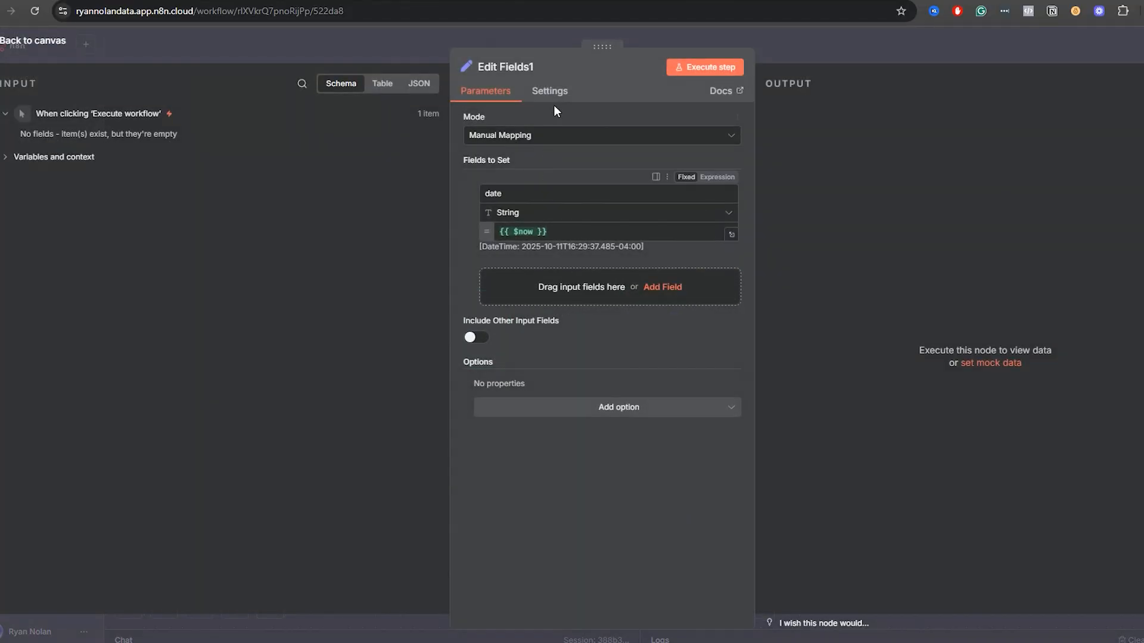
left_click(693, 70)
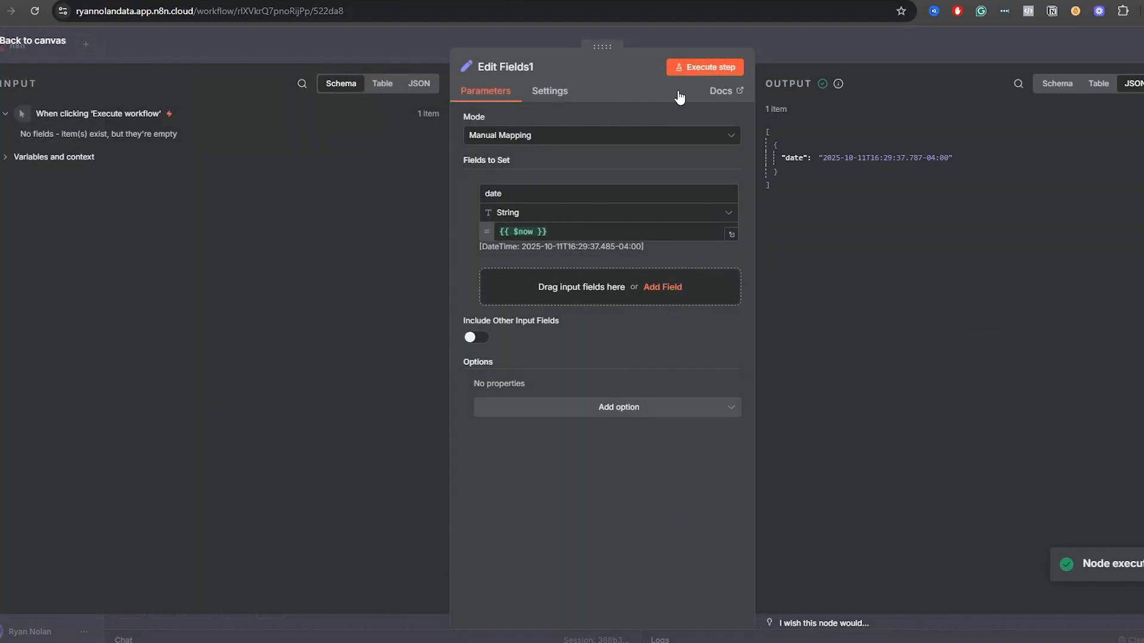
left_click_drag(953, 158, 815, 167)
left_click(885, 349)
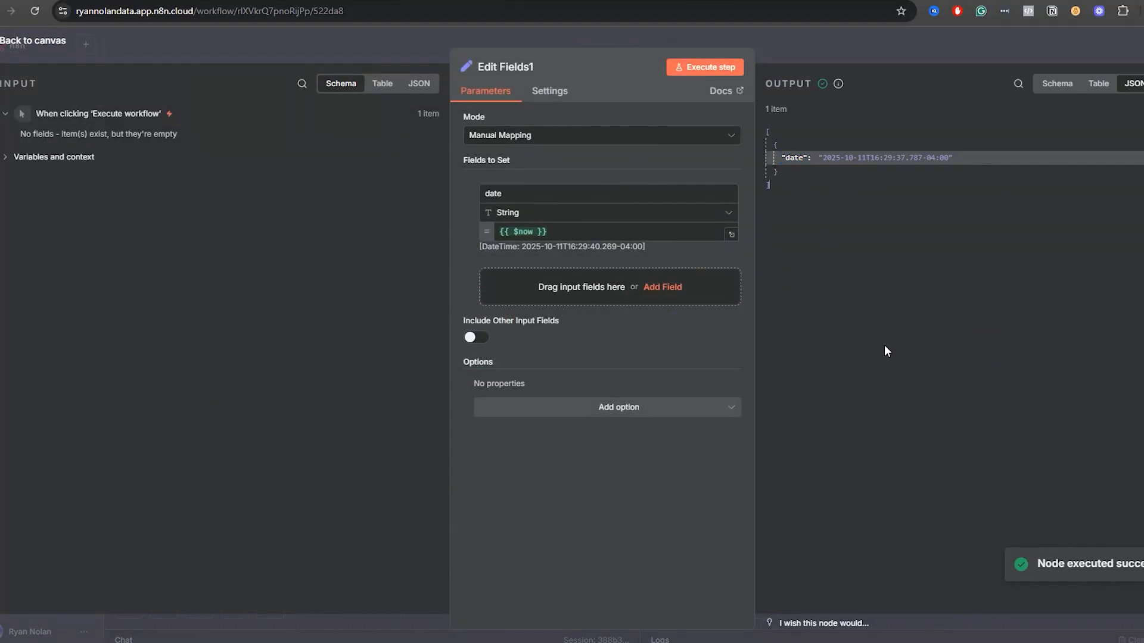
left_click(855, 44)
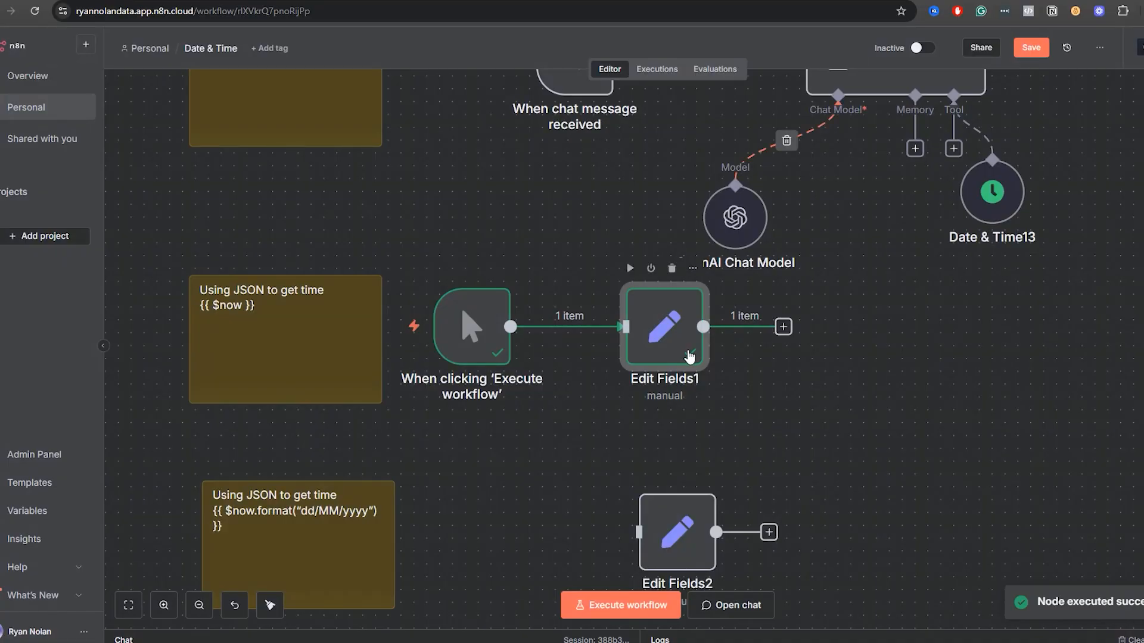
Set the date field's expression in Edit Fields1 to {{ $today }} and execute the step.
double_click(667, 356)
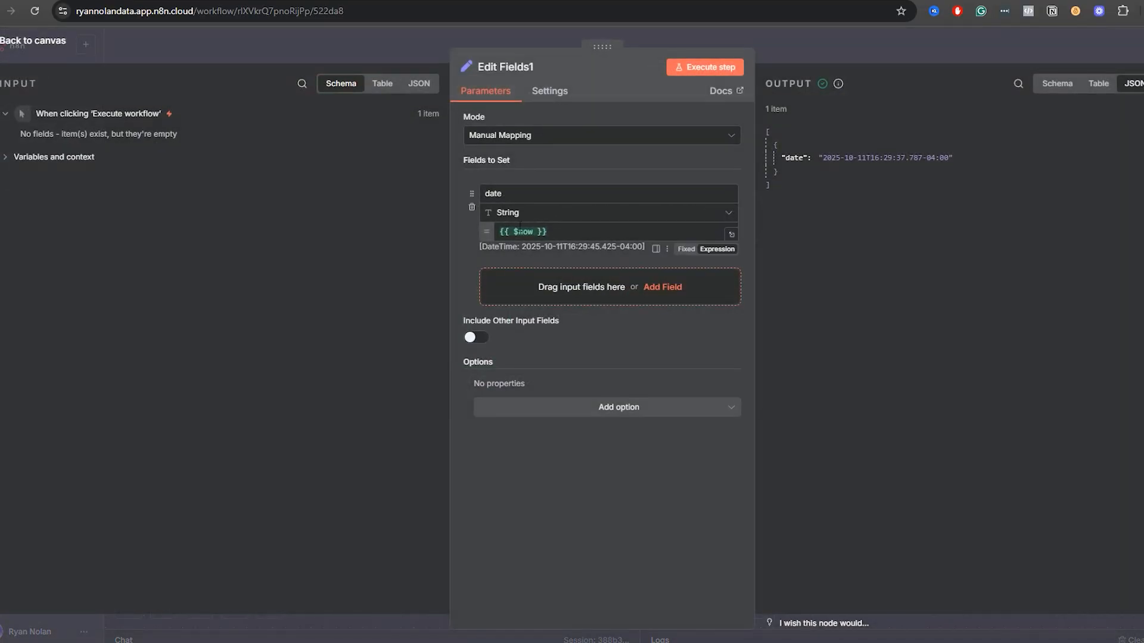
left_click(532, 232)
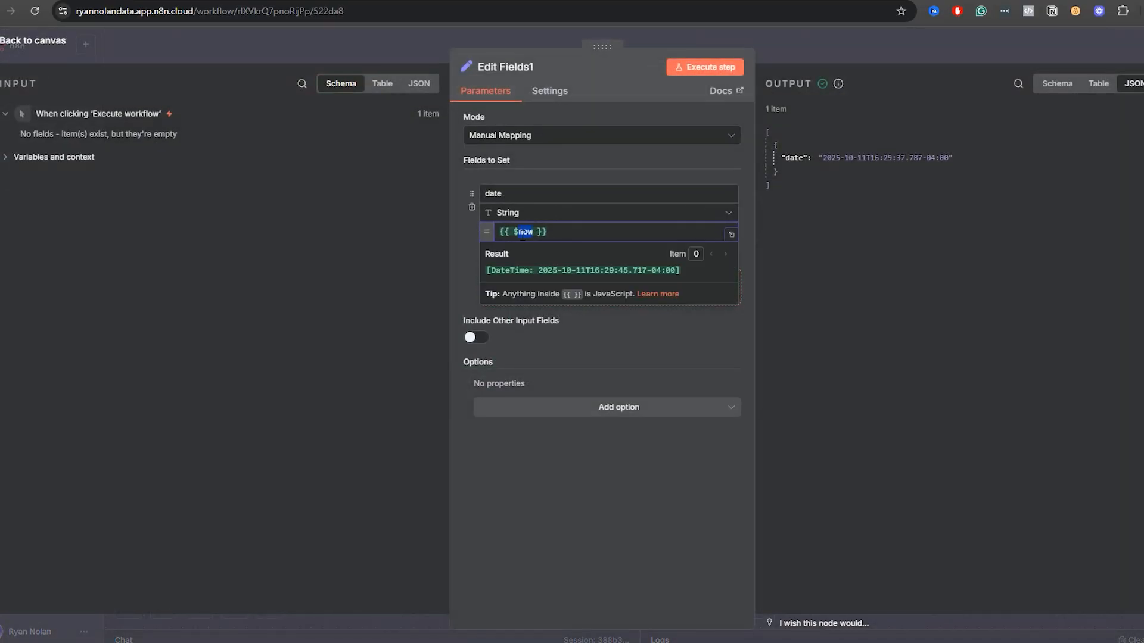
type("Today")
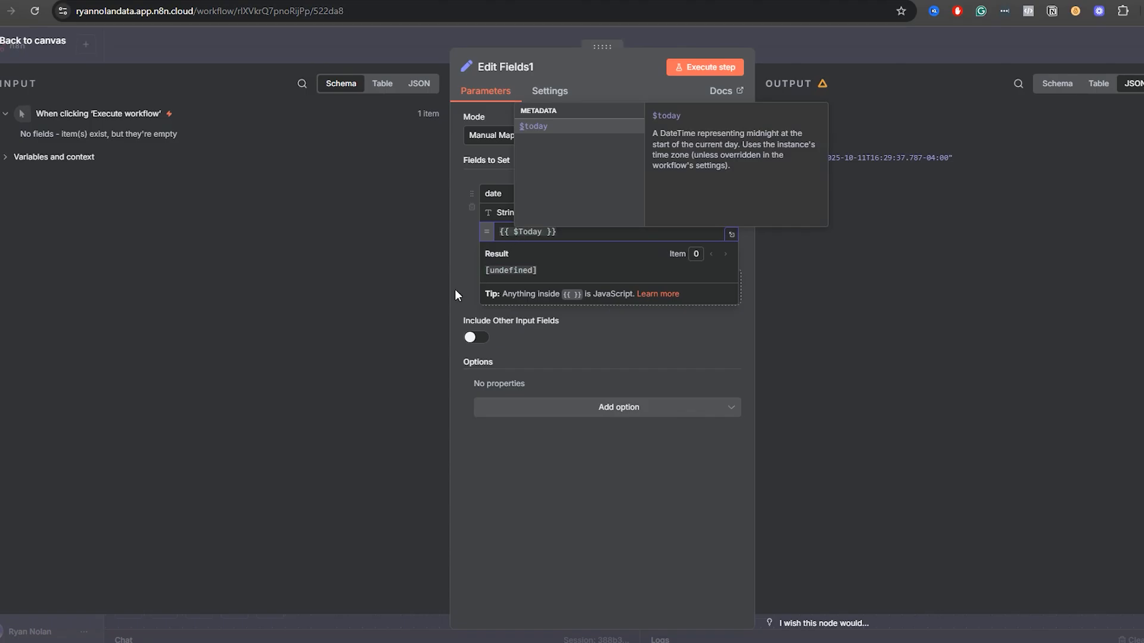
left_click(524, 233)
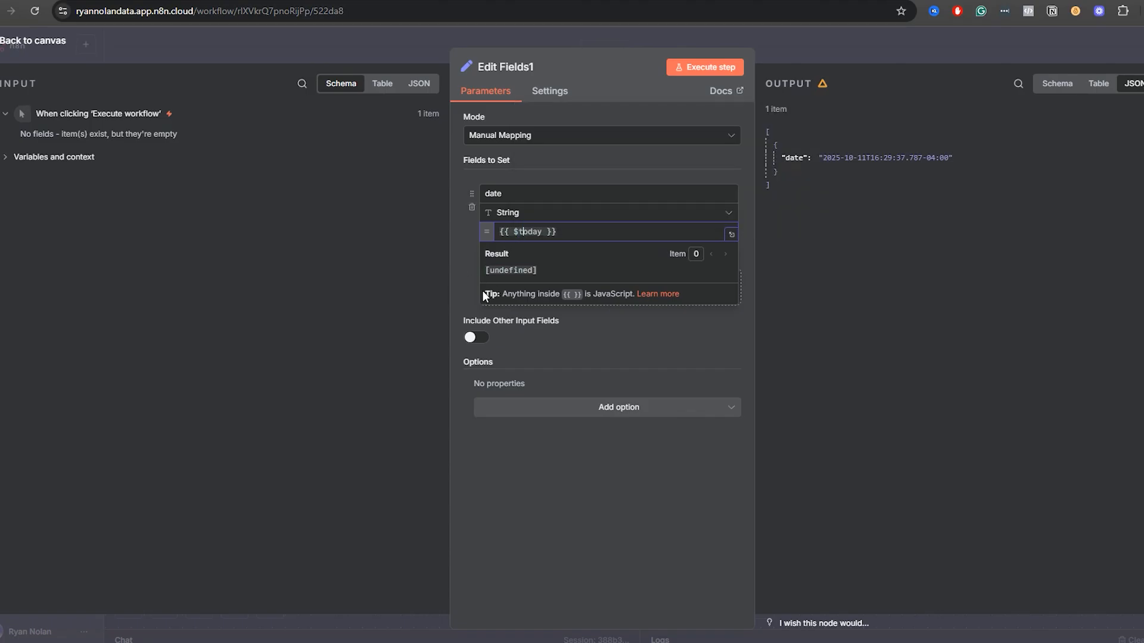
key("BackSpace")
type("t")
left_click(466, 265)
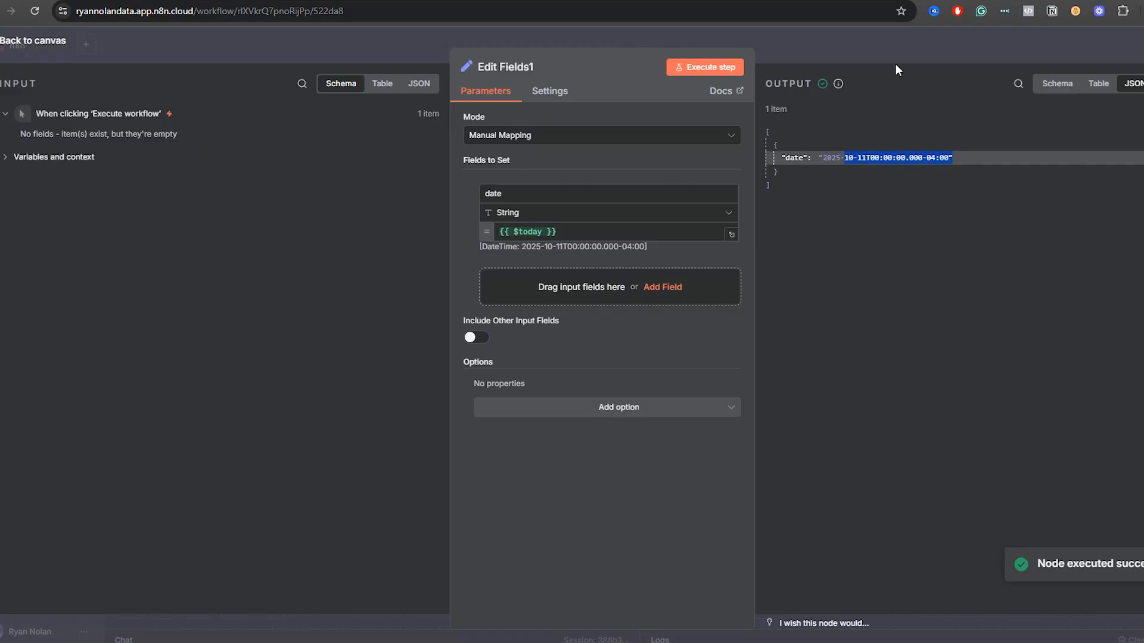
Set the date field's expression in Edit Fields1 back to {{ $now }}.
double_click(529, 232)
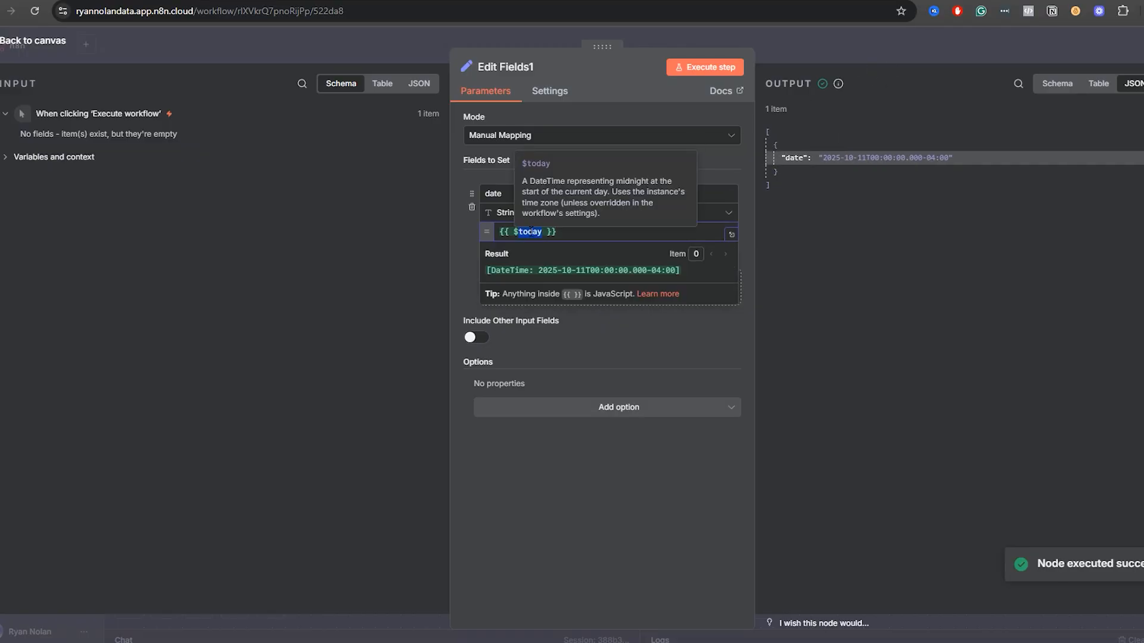
key("BackSpace")
type("$now")
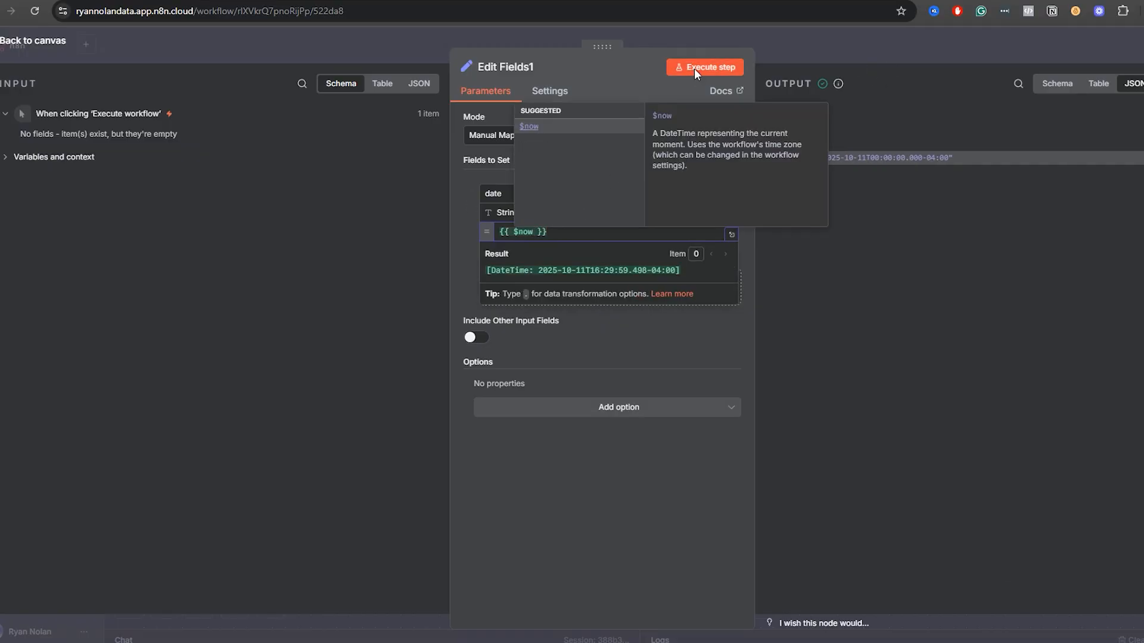
Execute the Edit Fields1 node with its {{ $now }} expression, return to the canvas and save the workflow.
left_click(694, 69)
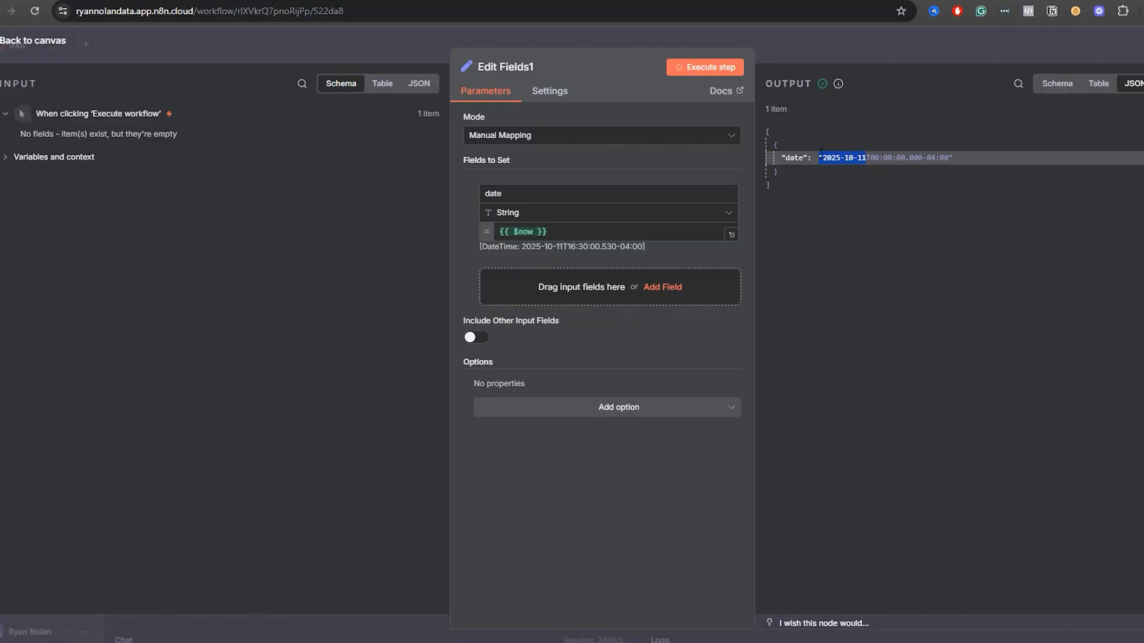
left_click(791, 46)
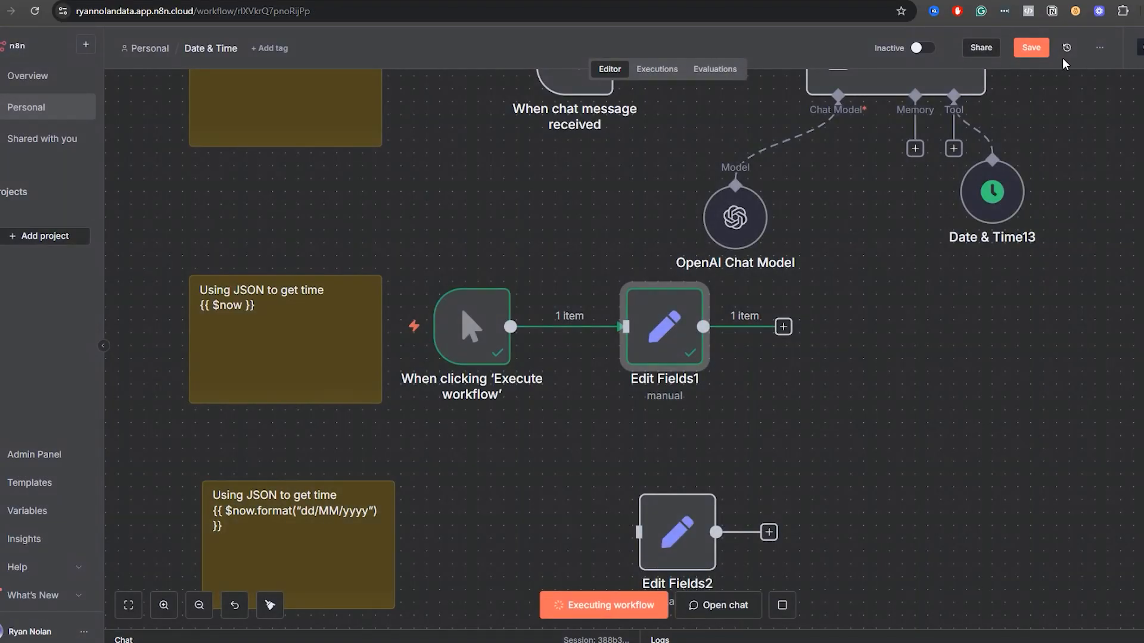
left_click(1041, 50)
Disconnect the manual trigger from Edit Fields1, move it beside the $now.format note and connect it to Edit Fields2.
left_click_drag(950, 434, 1011, 289)
left_click(641, 185)
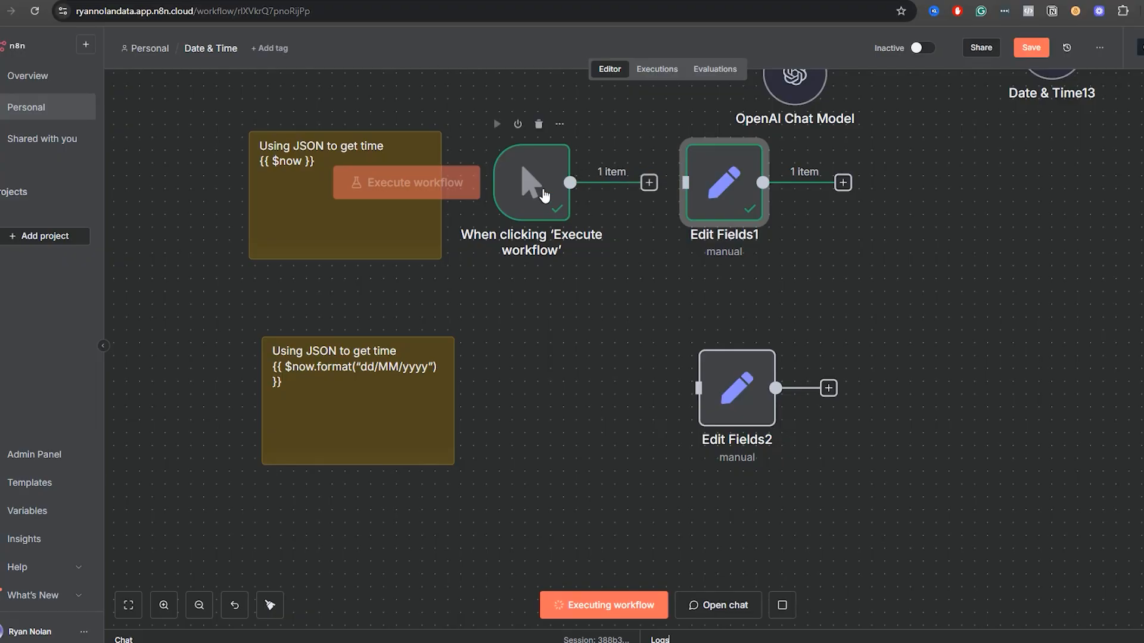
left_click_drag(544, 194, 556, 414)
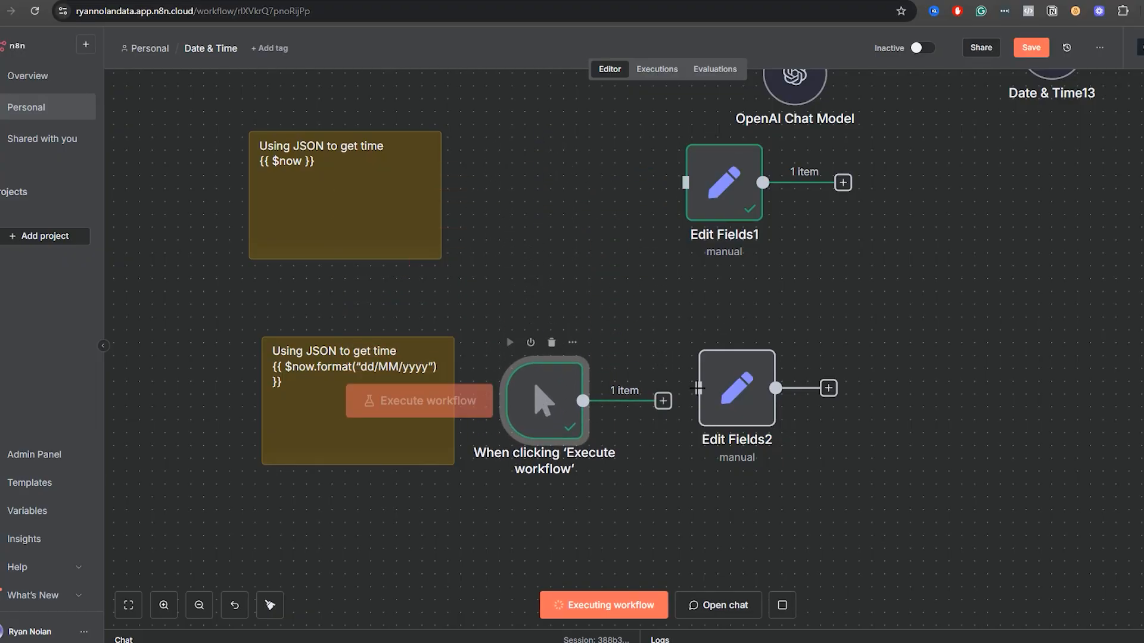
Examine the dd/MM/yyyy format string in the date field's expression of Edit Fields2.
double_click(723, 411)
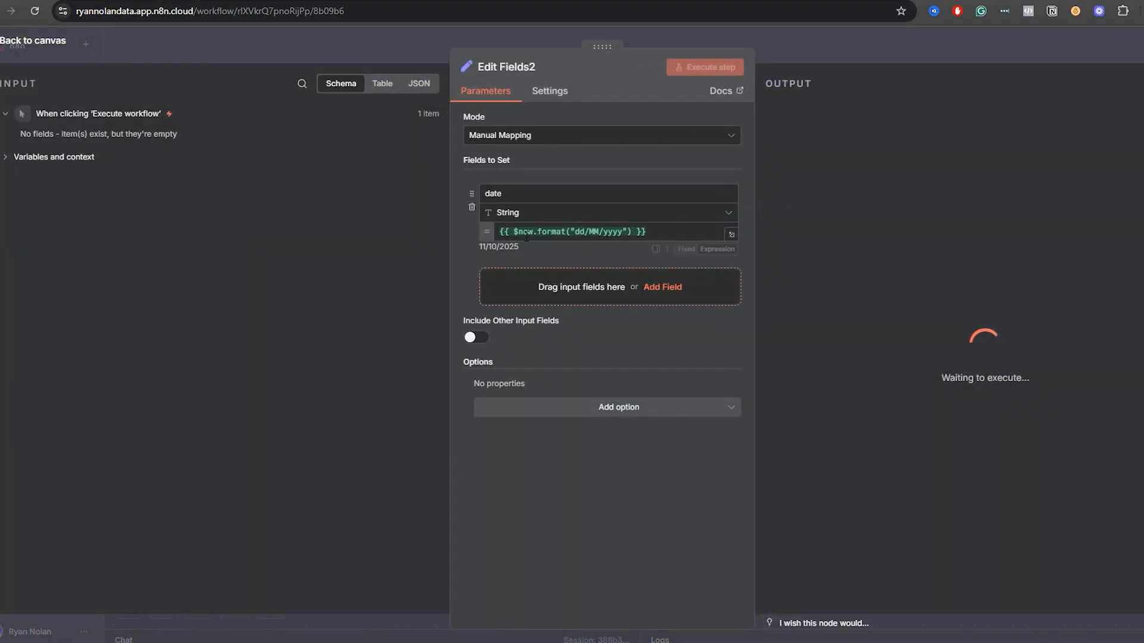
left_click(620, 232)
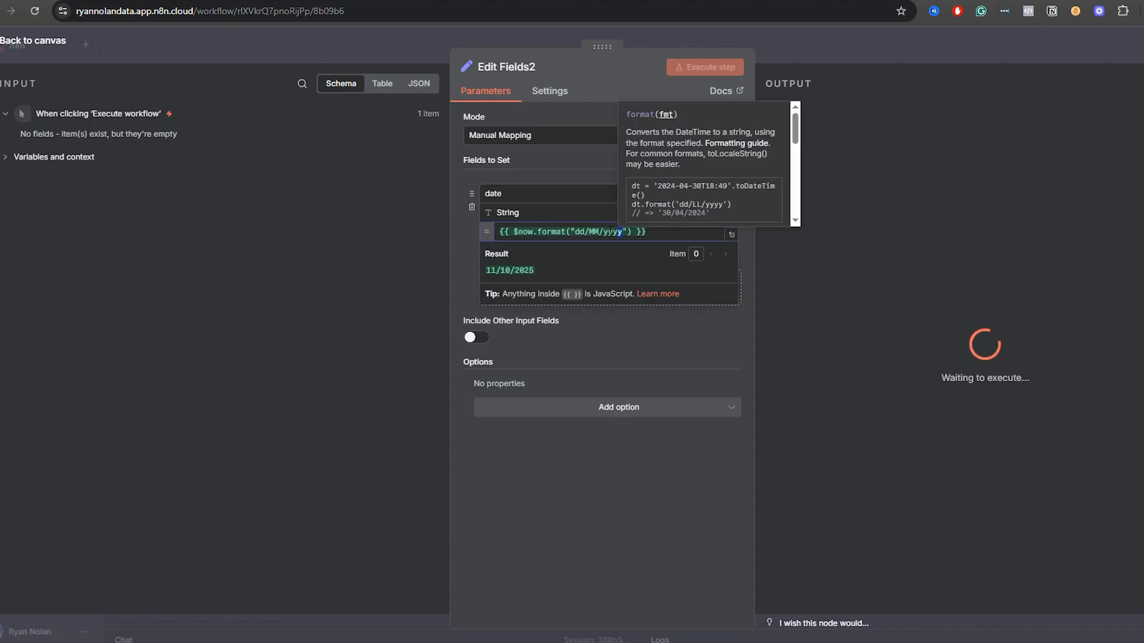
left_click_drag(622, 232, 572, 231)
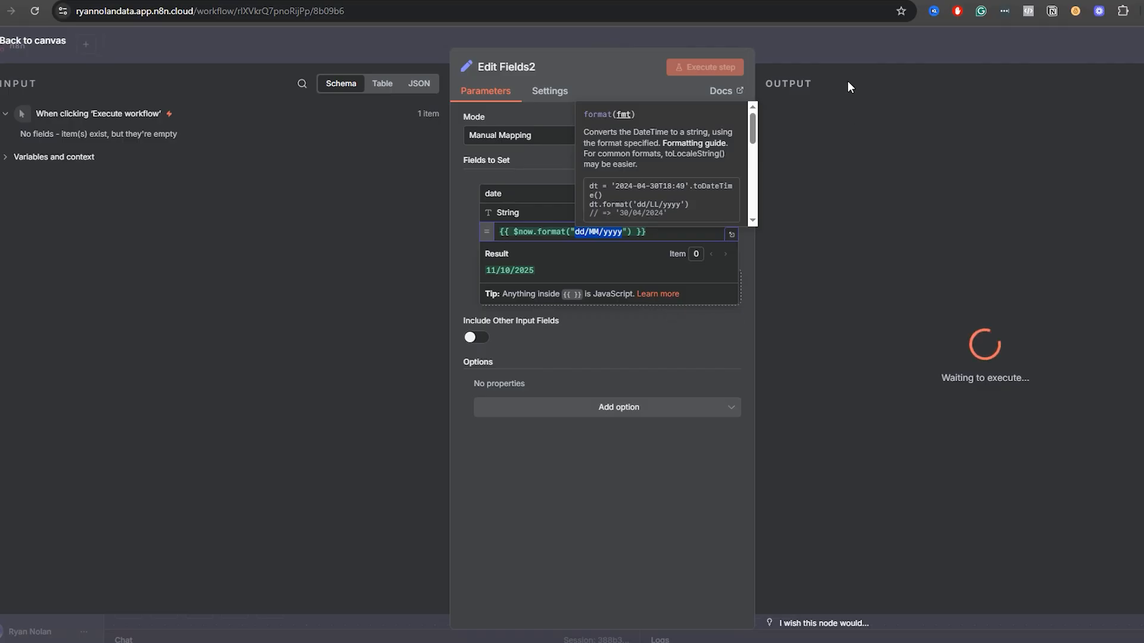
left_click(832, 52)
Save the workflow and reload its page.
left_click(1033, 49)
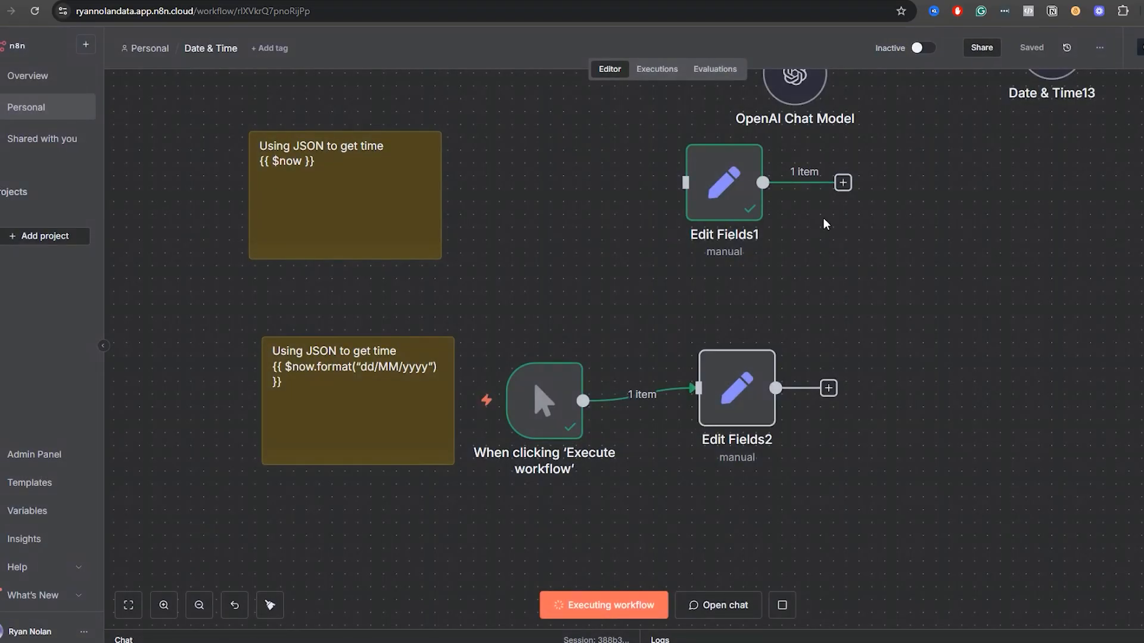
left_click(35, 12)
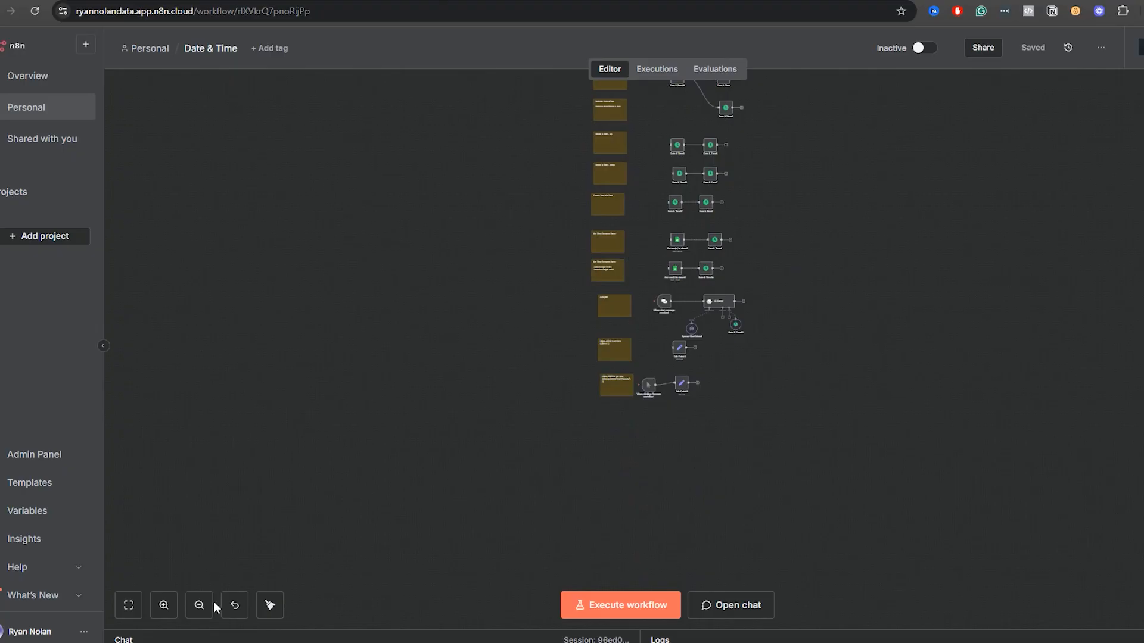
Execute the Edit Fields2 node with its {{ $now.format("dd/MM/yyyy") }} expression and review the date output.
left_click(164, 606)
left_click(164, 606)
left_click(164, 605)
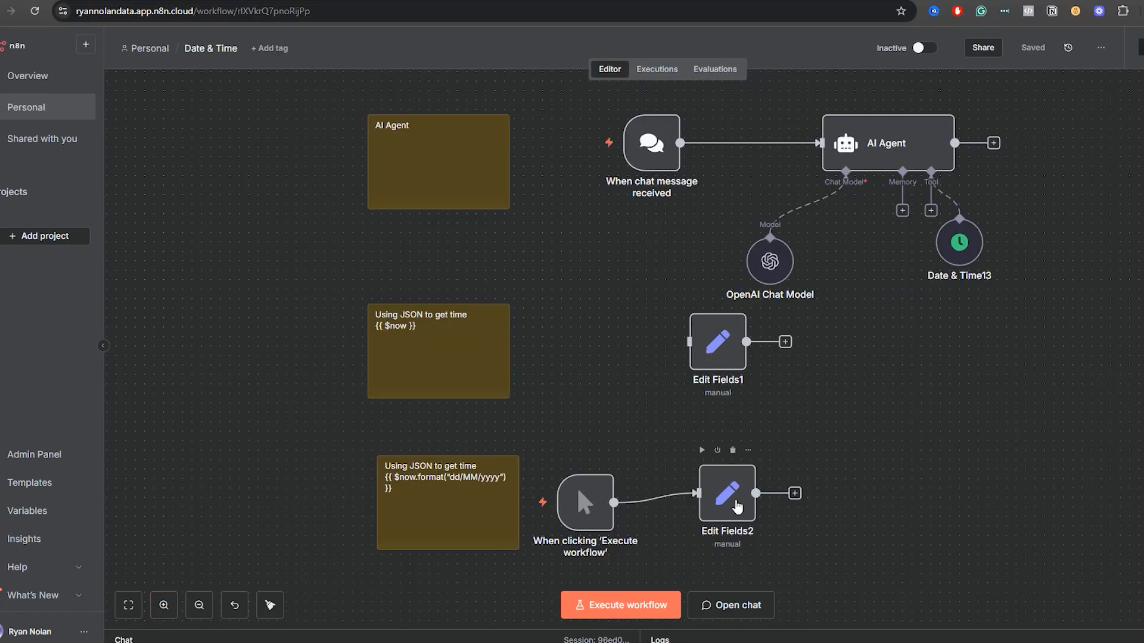
double_click(727, 495)
left_click(695, 69)
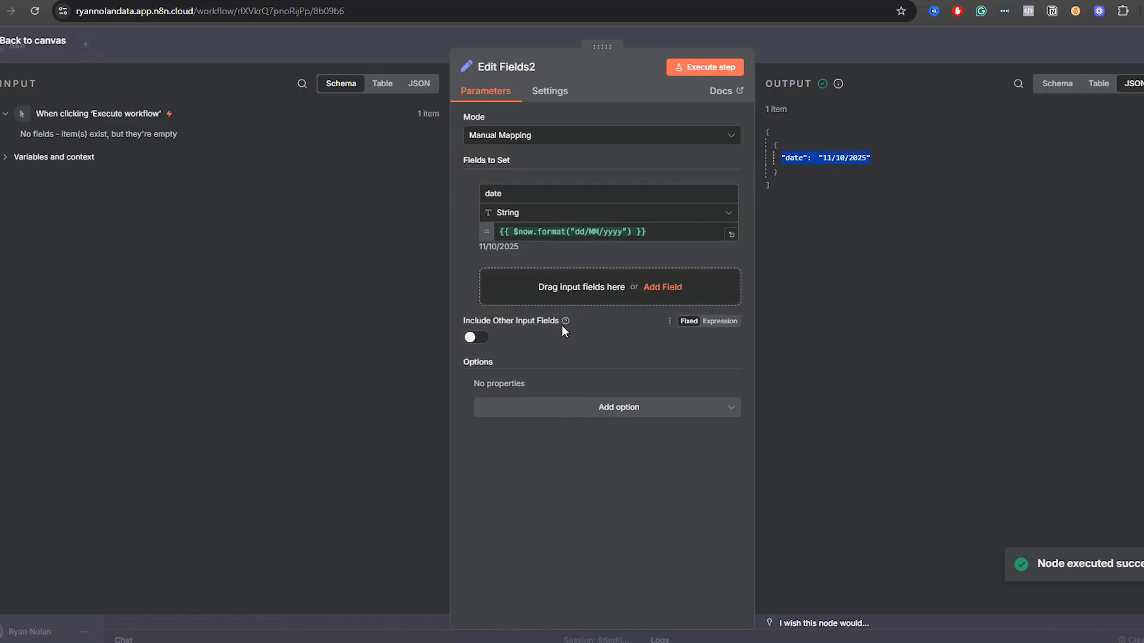
left_click(874, 55)
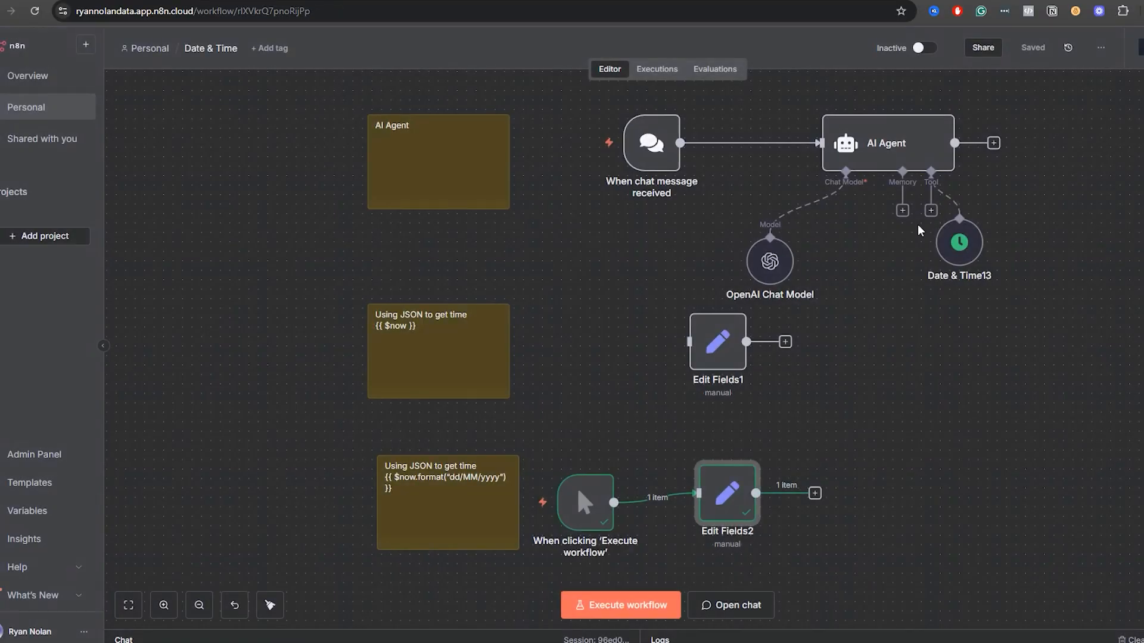
Review the Get Current Date and Format a Date sections at the beginning of the workflow.
scroll(572, 574, "up", 5)
left_click(199, 605)
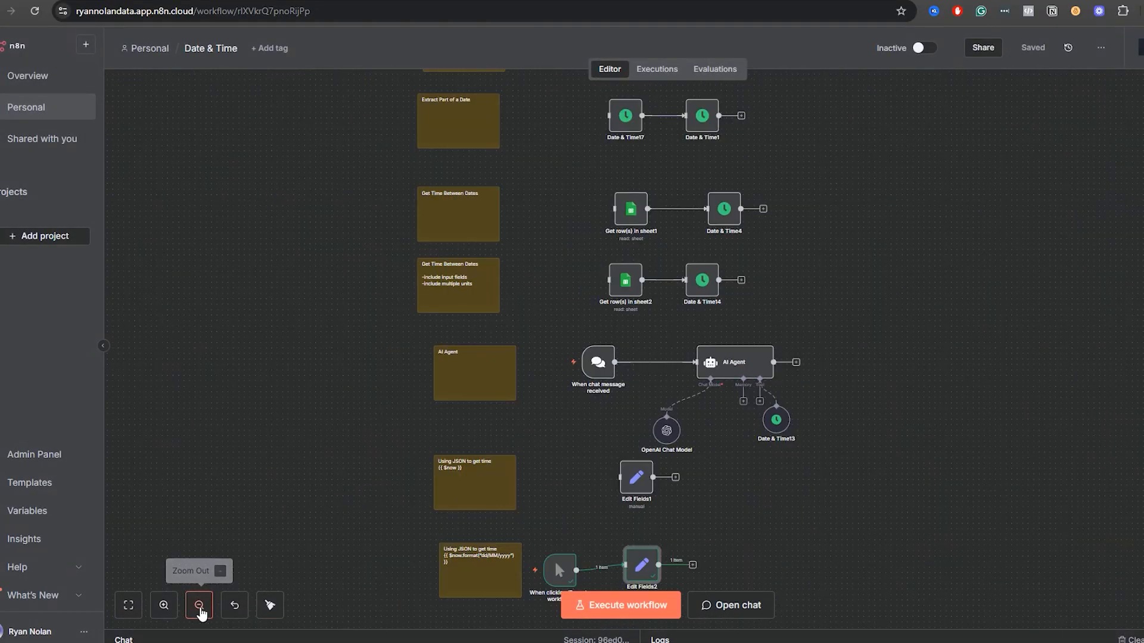
scroll(837, 256, "up", 5)
scroll(837, 257, "up", 10)
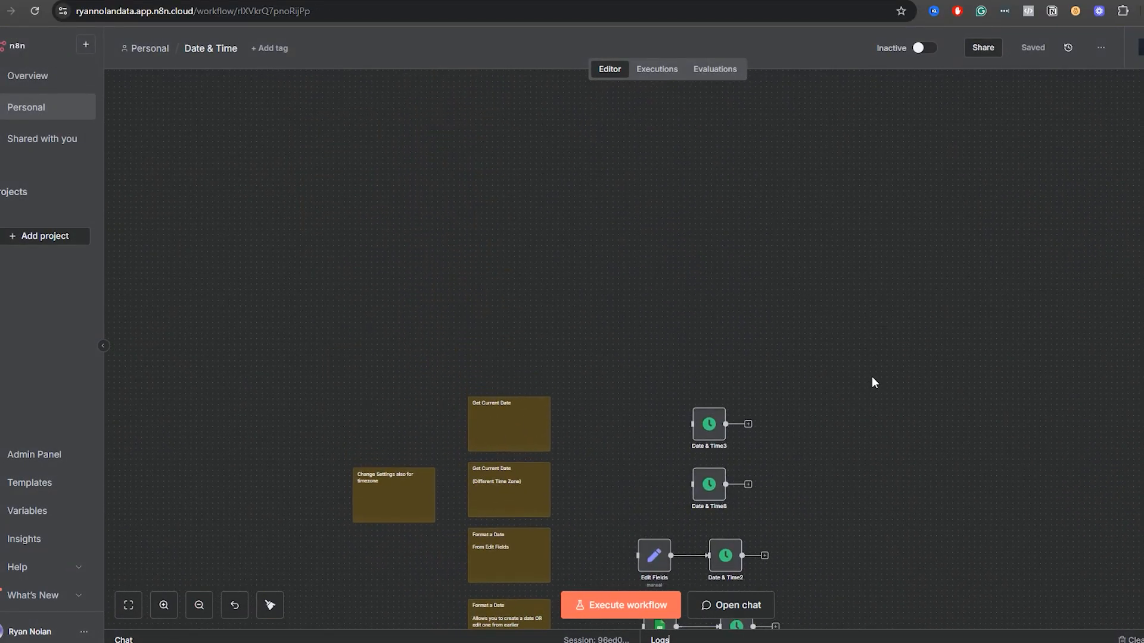
left_click(163, 605)
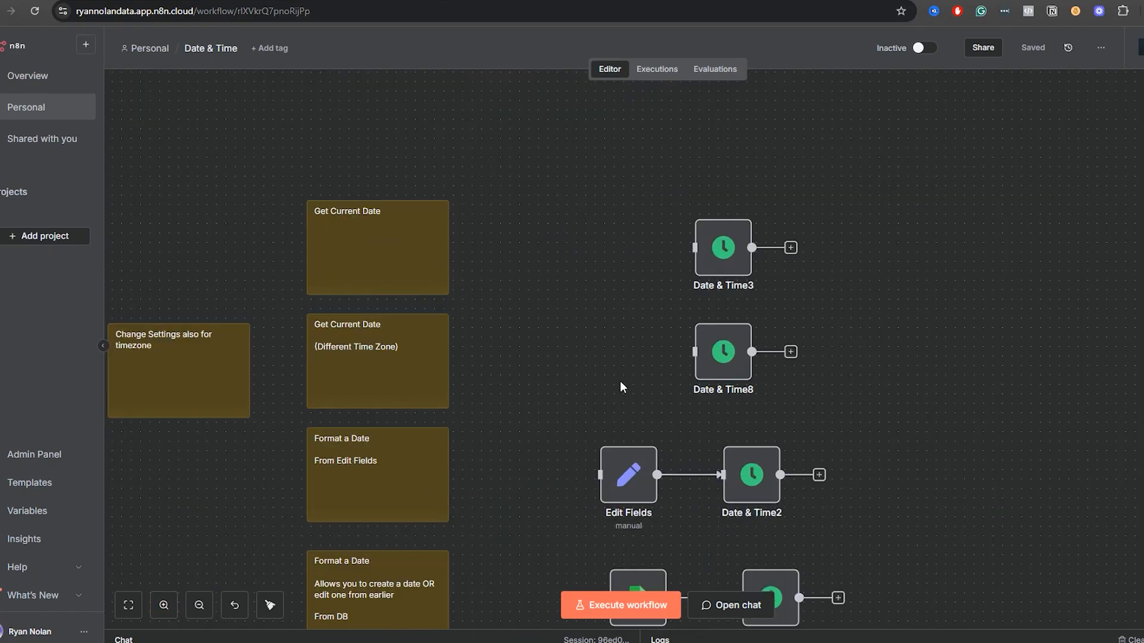
scroll(621, 387, "down", 3)
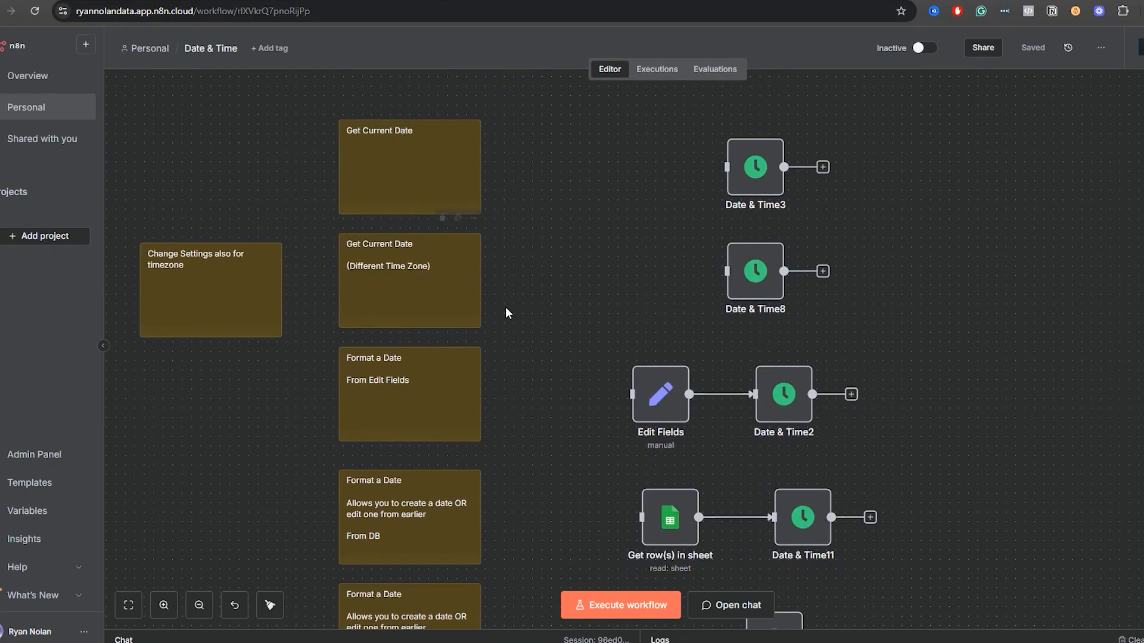
left_click_drag(542, 448, 639, 238)
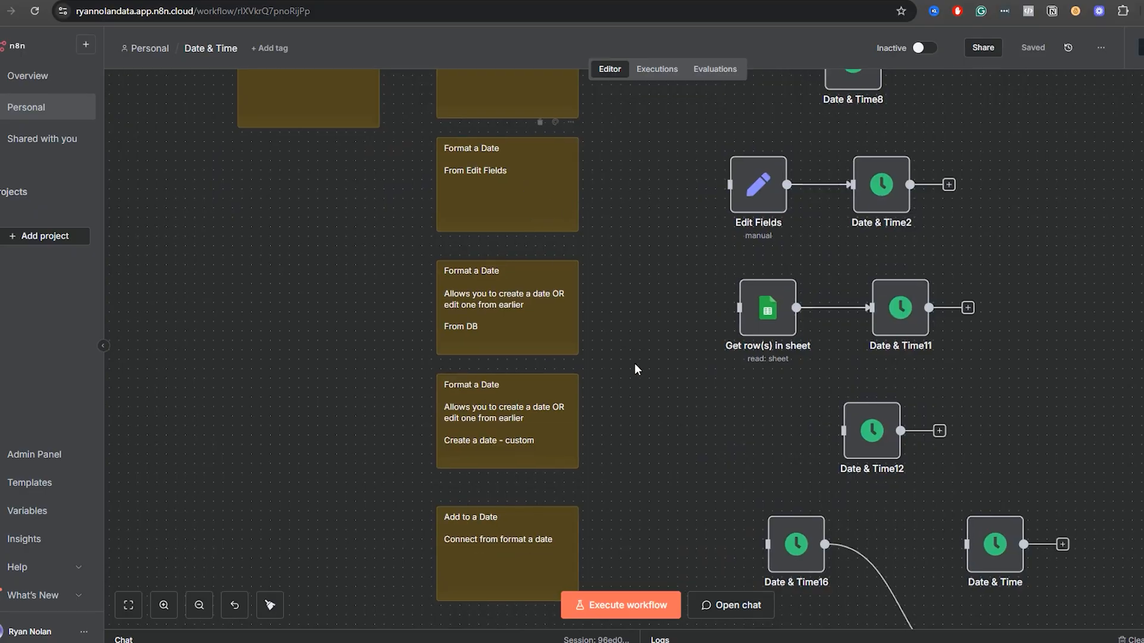
left_click_drag(635, 372, 506, 396)
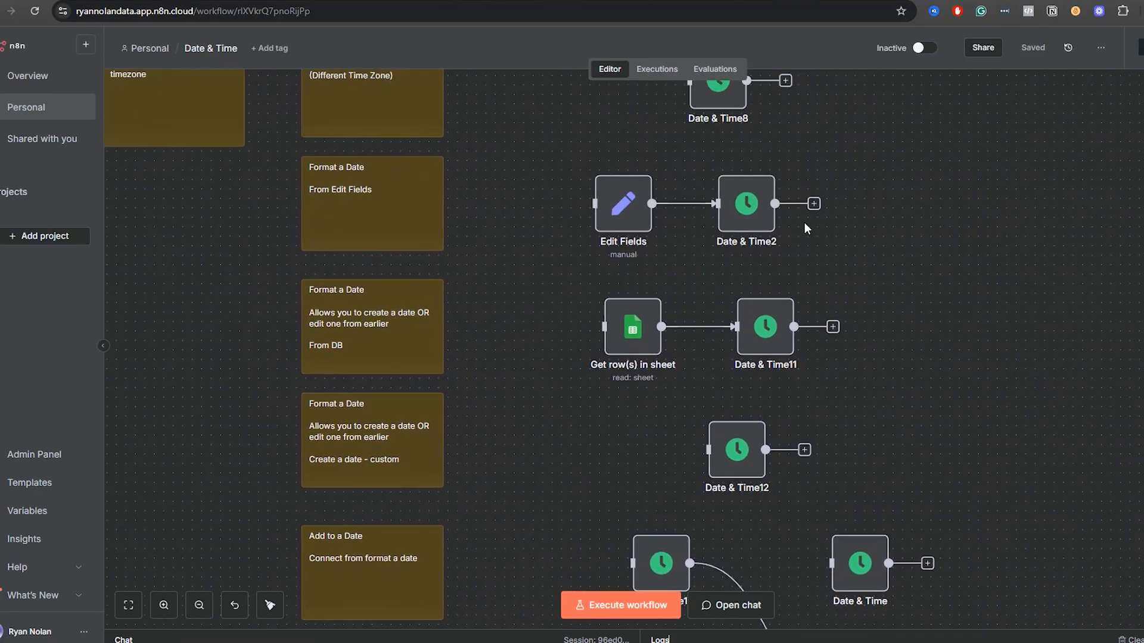
Examine the Format choices of Date & Time2 and the Luxon table of tokens in the other browser tab.
double_click(739, 218)
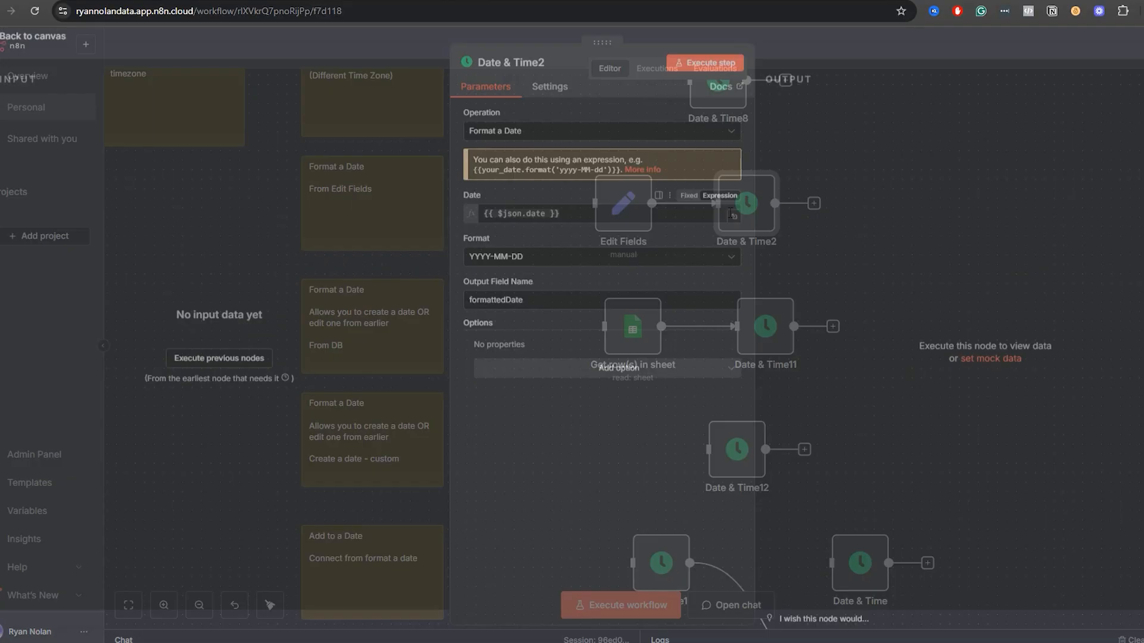
left_click(552, 269)
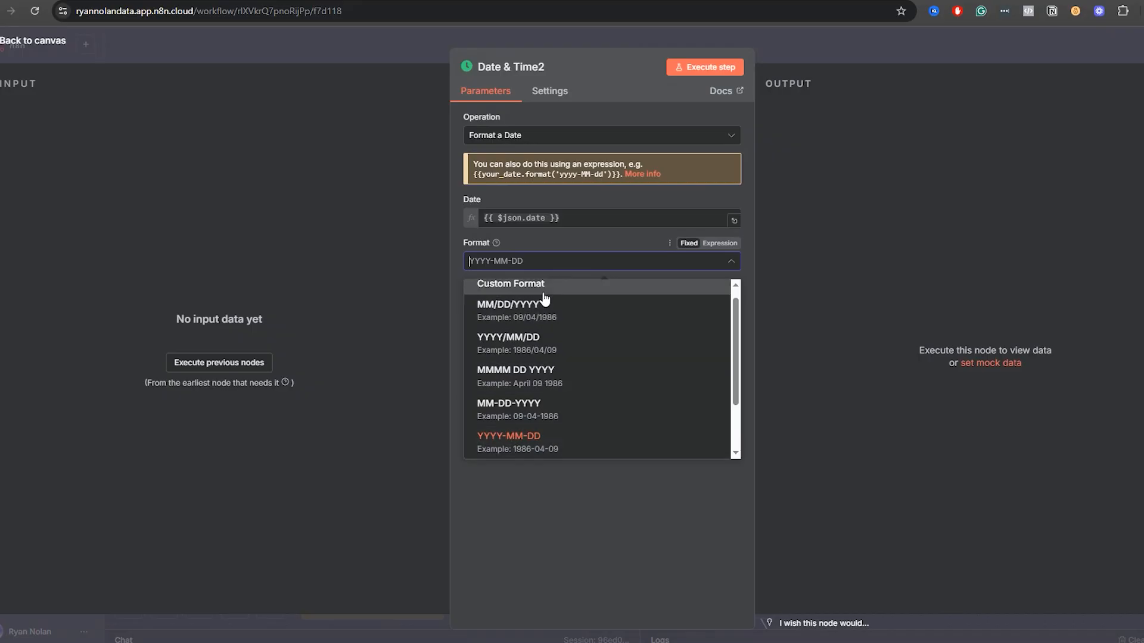
left_click(197, 0)
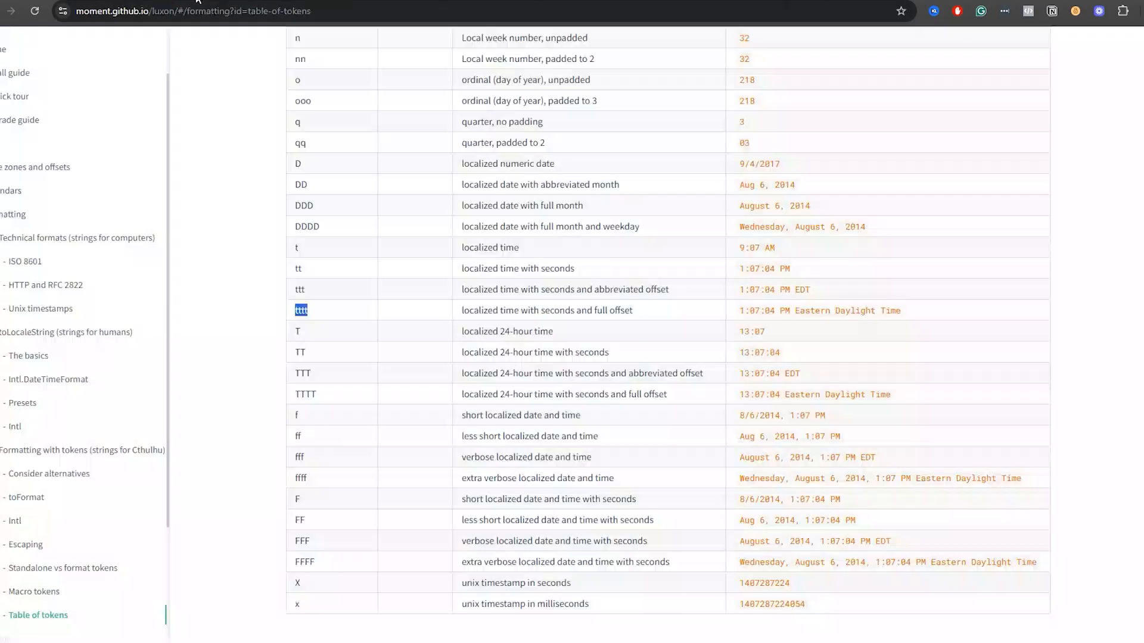
scroll(610, 288, "up", 15)
scroll(608, 283, "down", 15)
left_click(88, 1)
left_click(766, 79)
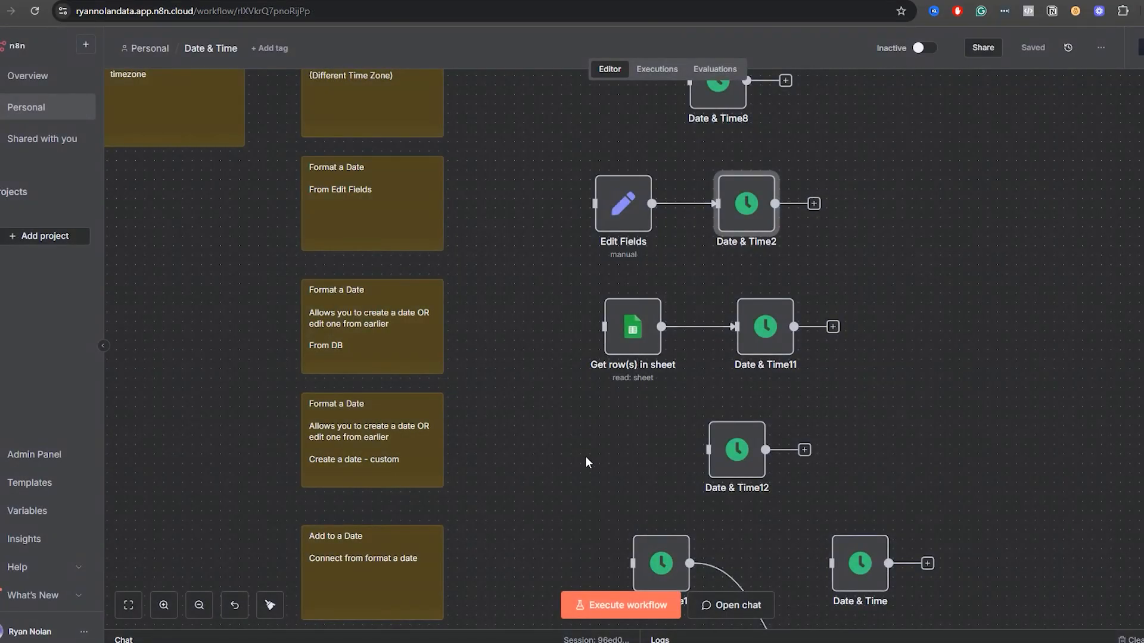
Examine the additional options available in the Date & Time11 node's Format a Date operation.
left_click_drag(585, 457, 581, 334)
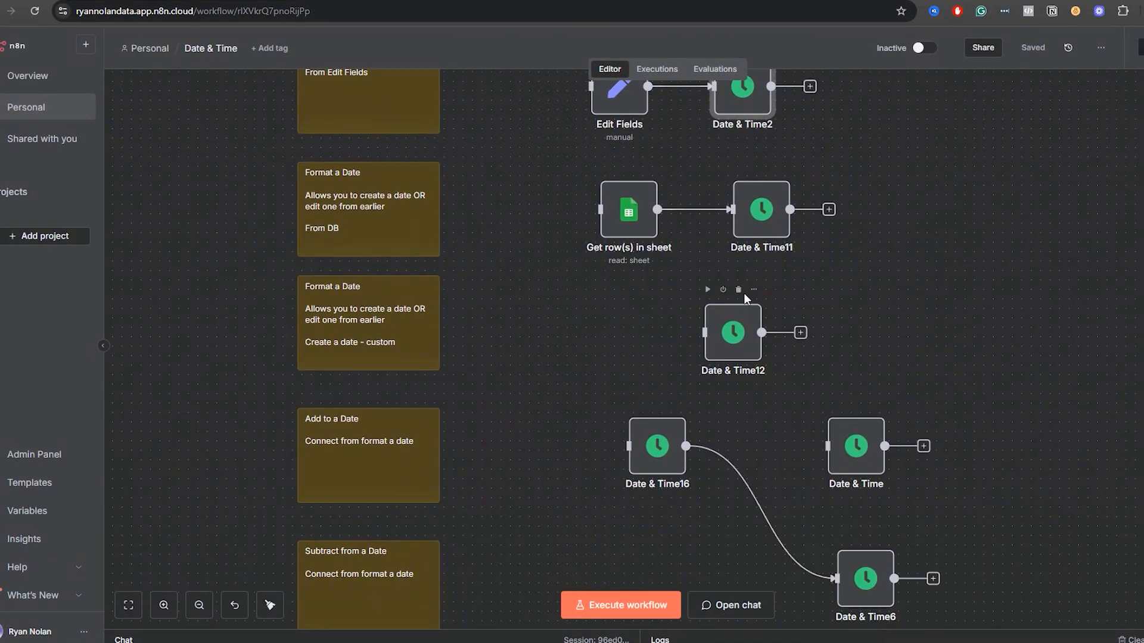
double_click(781, 219)
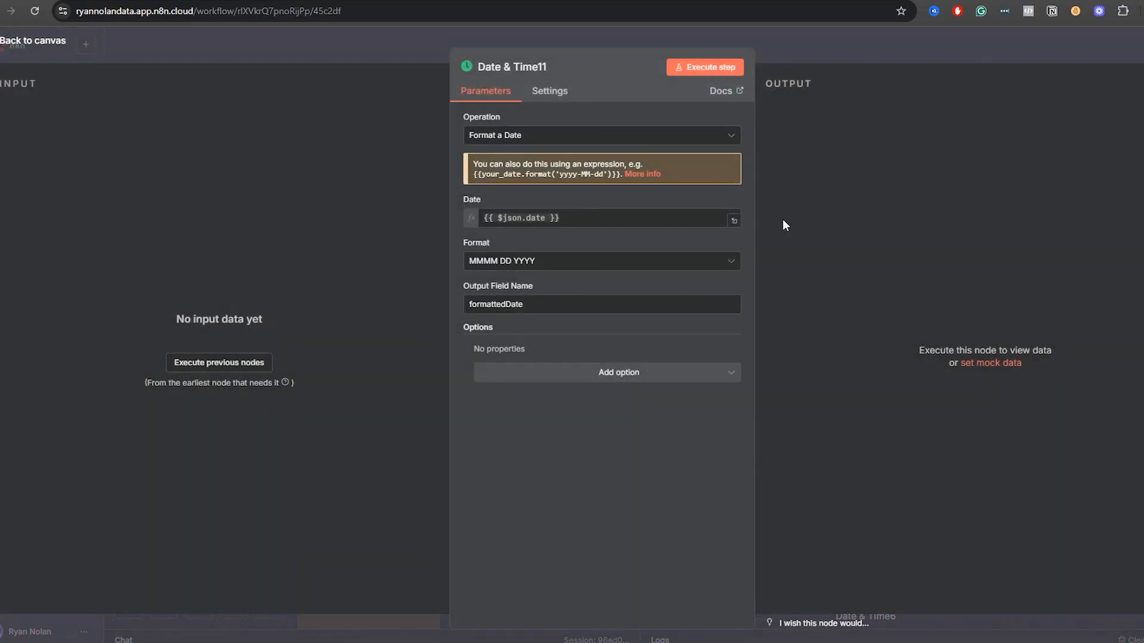
left_click(589, 374)
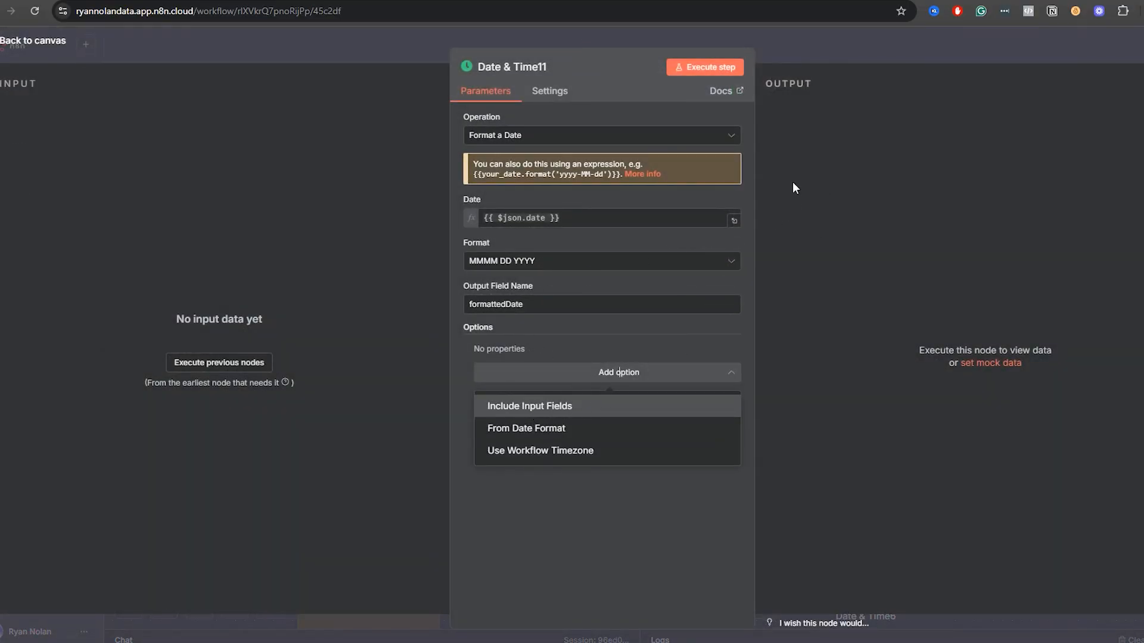
left_click(867, 37)
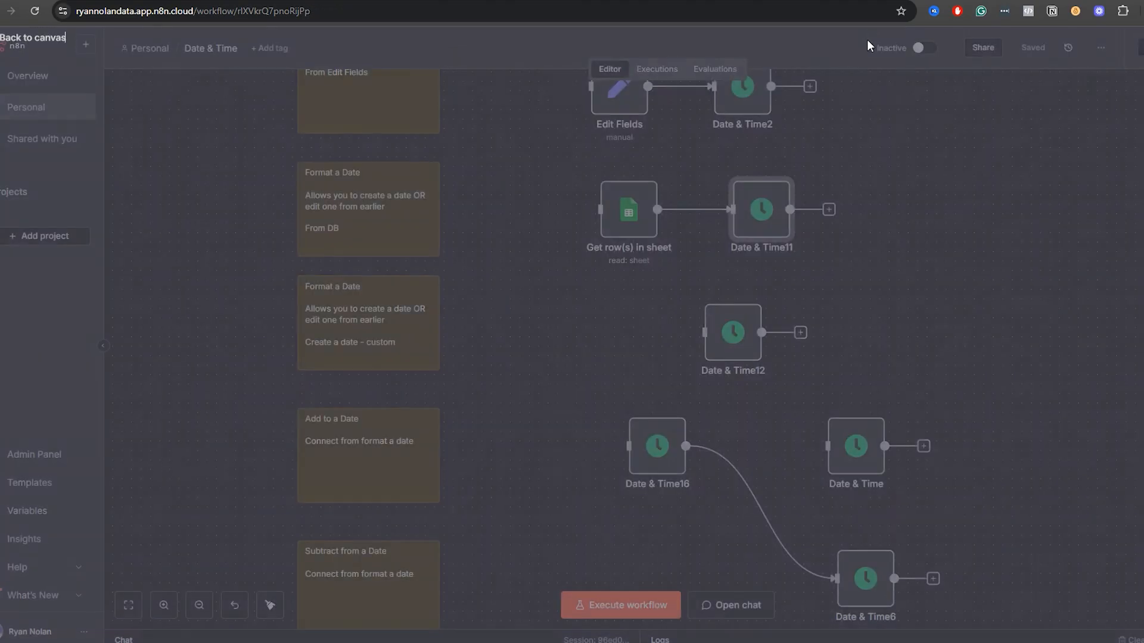
Review the workflow sections from Add to a Date through rounding, extracting and Get Time Between Dates to AI Agent.
scroll(564, 512, "down", 4)
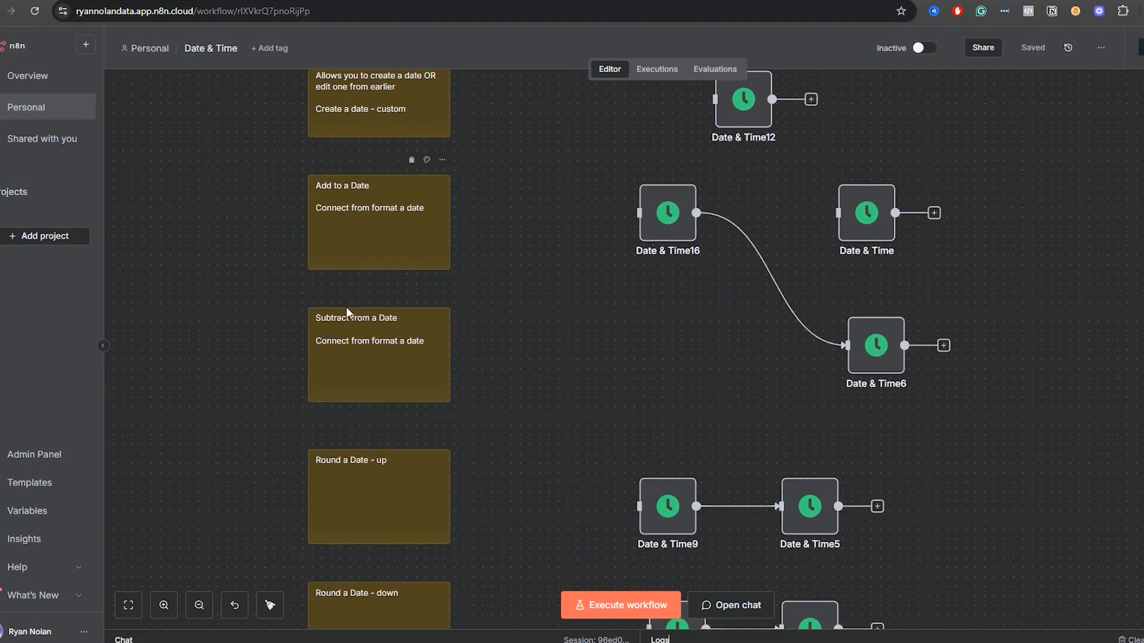
scroll(591, 472, "down", 4)
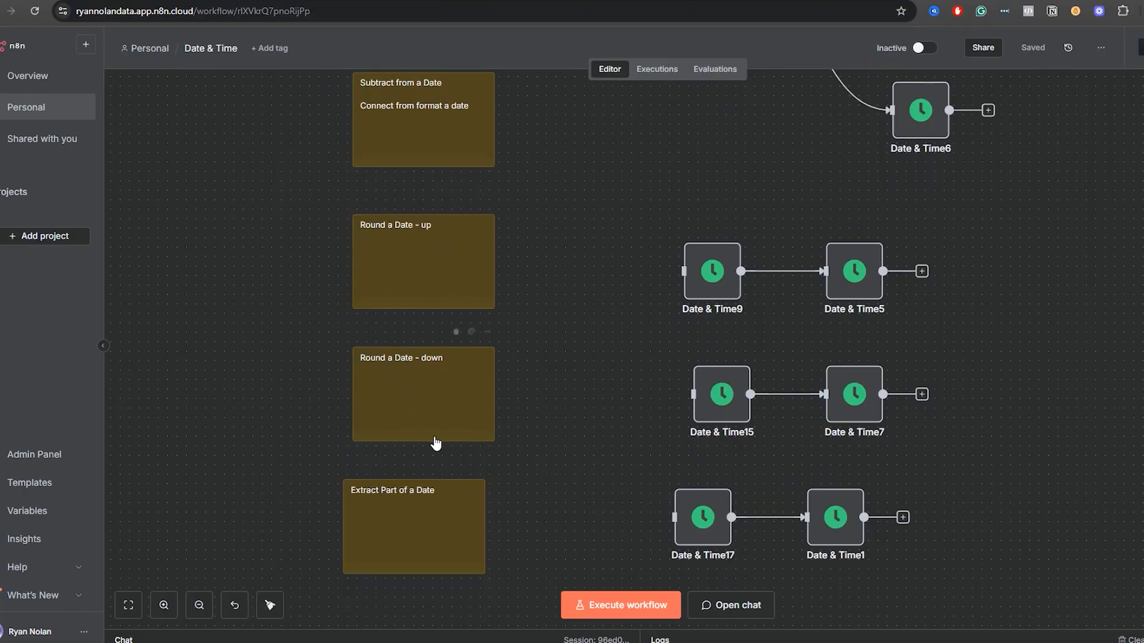
scroll(556, 468, "down", 4)
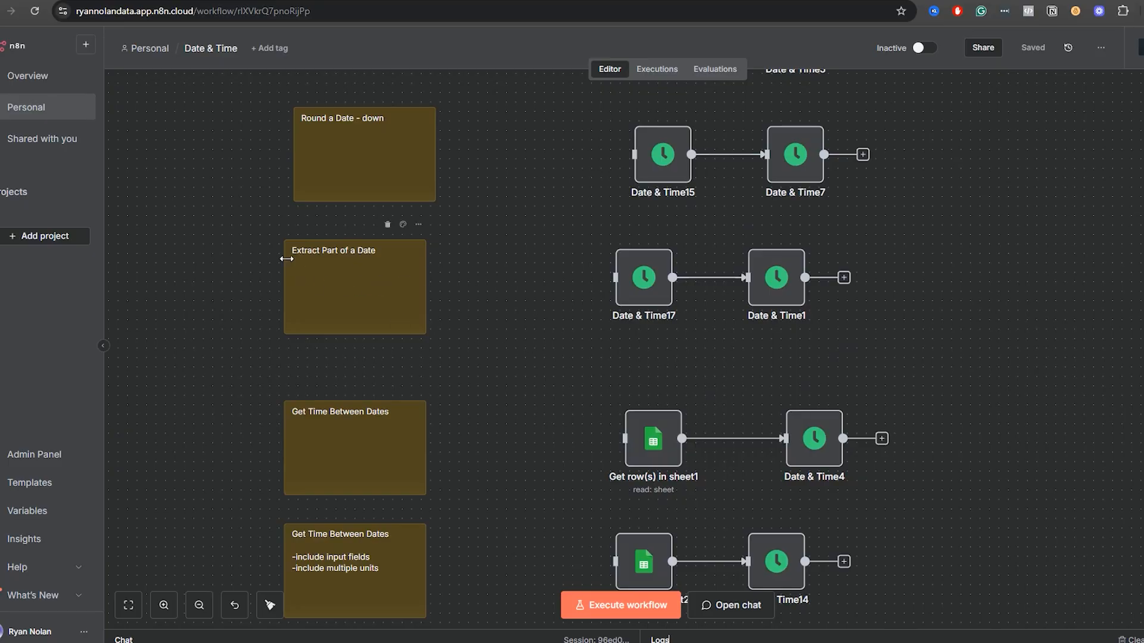
scroll(569, 528, "down", 3)
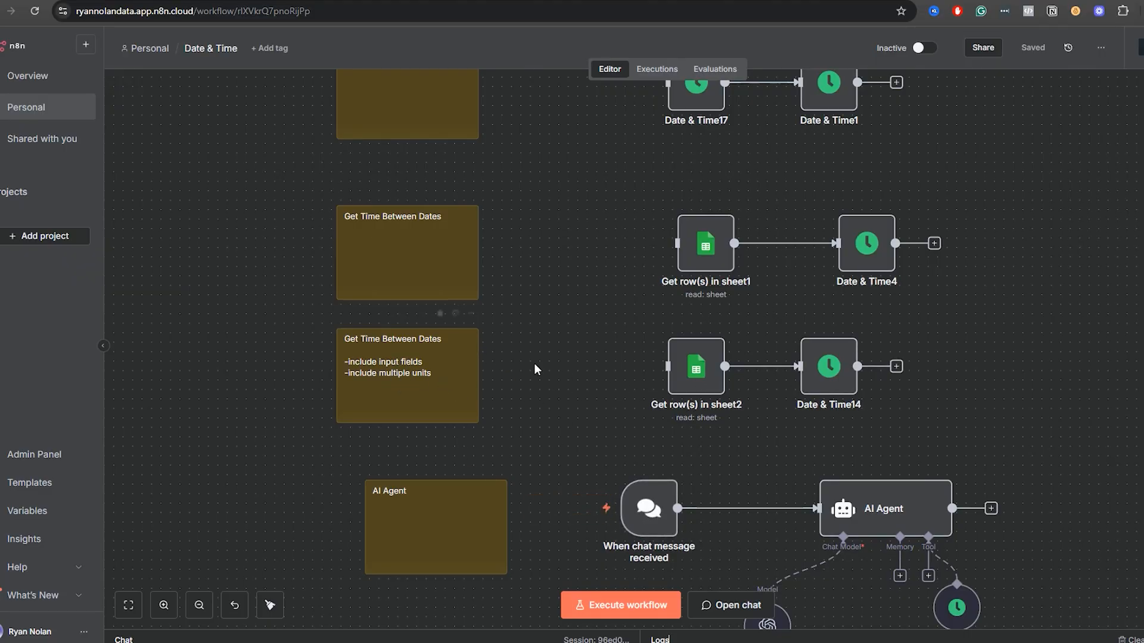
left_click_drag(596, 458, 449, 310)
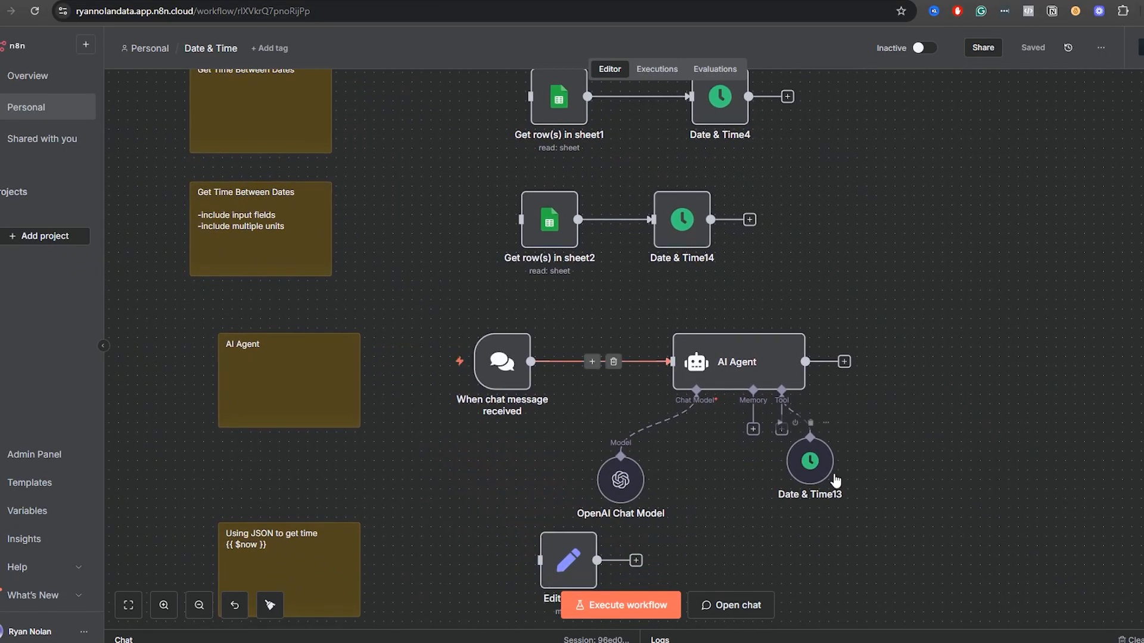
Move the Date & Time13 tool node farther from the AI Agent and review the Using JSON to get time sections.
left_click_drag(808, 462, 856, 456)
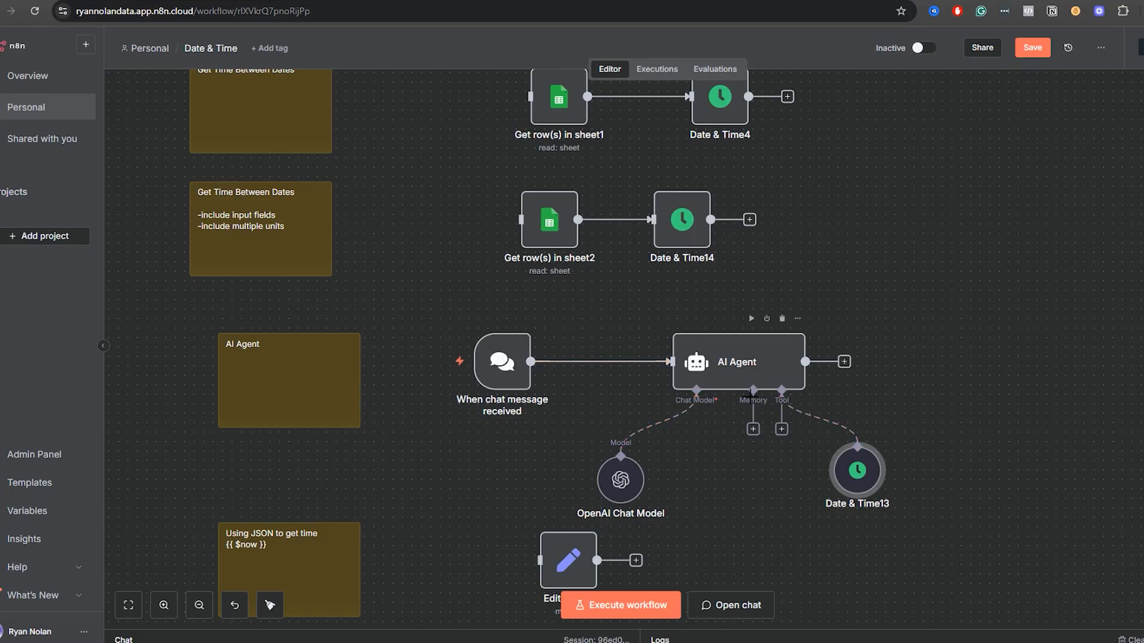
left_click_drag(875, 480, 865, 499)
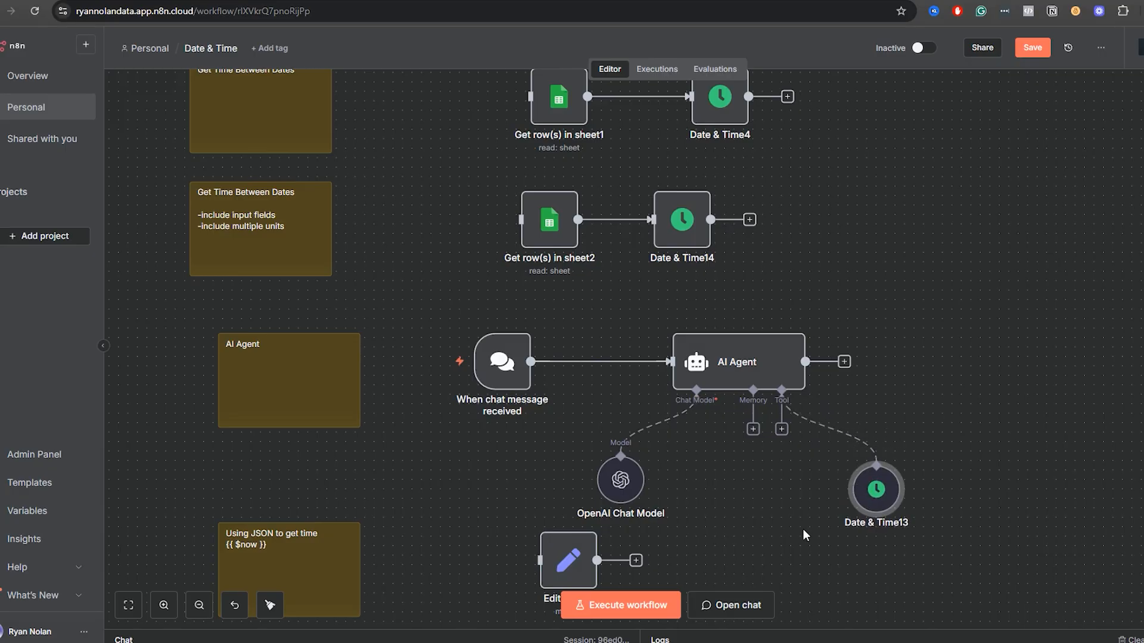
scroll(830, 366, "down", 5)
scroll(830, 365, "left", 3)
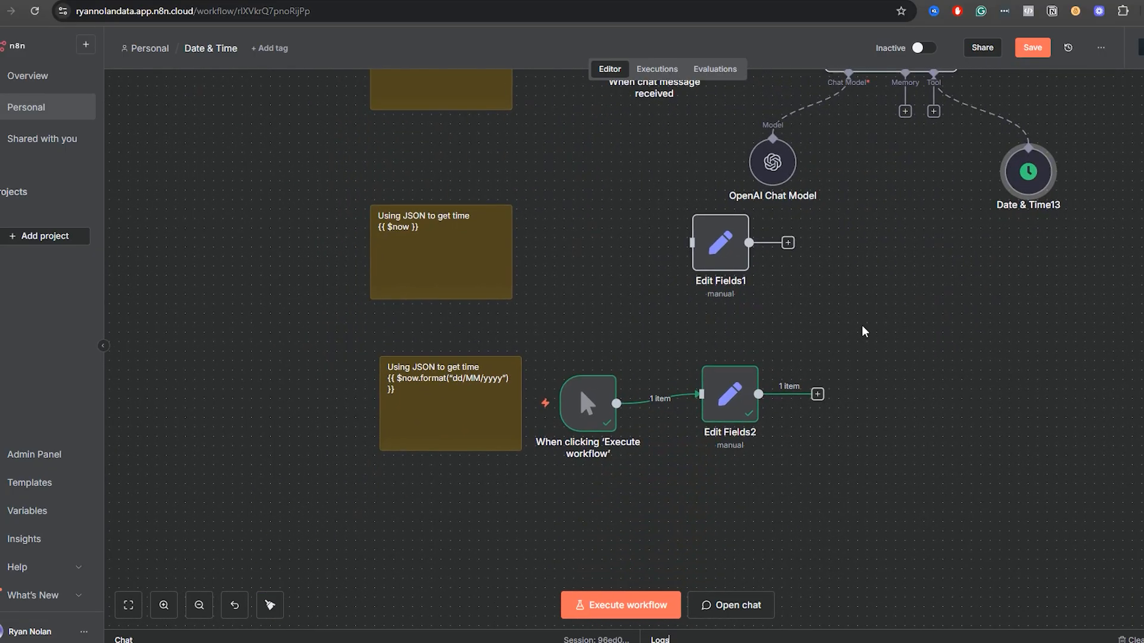
Shift the Edit Fields1 node slightly down and examine the $now.format date expression and output of Edit Fields2.
mouse_move(718, 255)
left_mouse_down()
mouse_move(718, 285)
mouse_move(745, 263)
mouse_move(717, 263)
left_mouse_up()
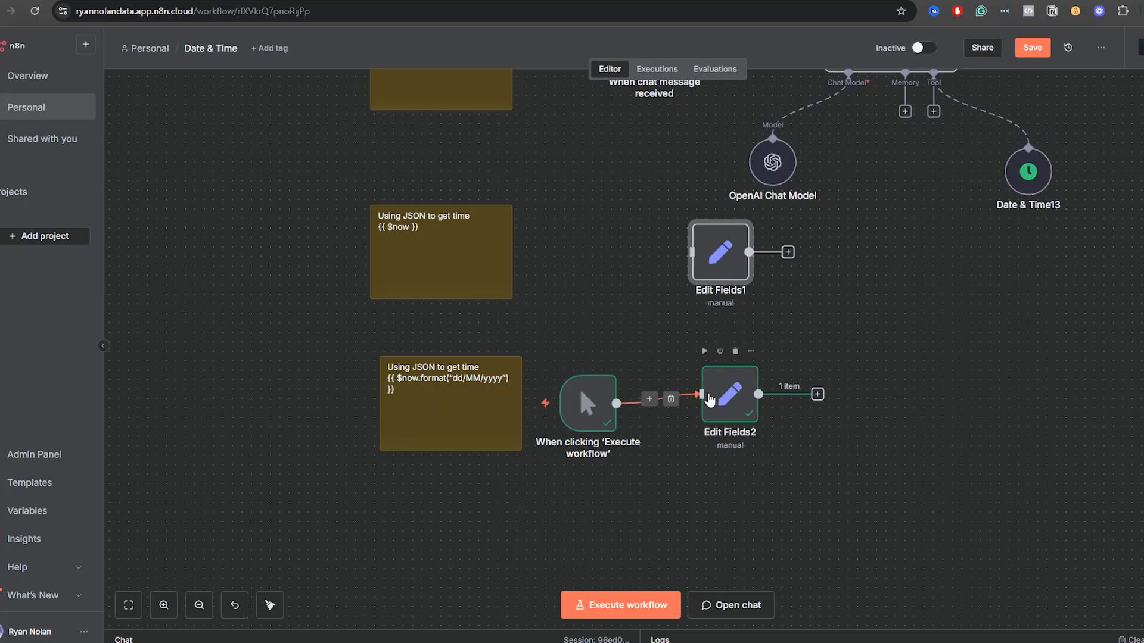
left_click(732, 406)
double_click(732, 406)
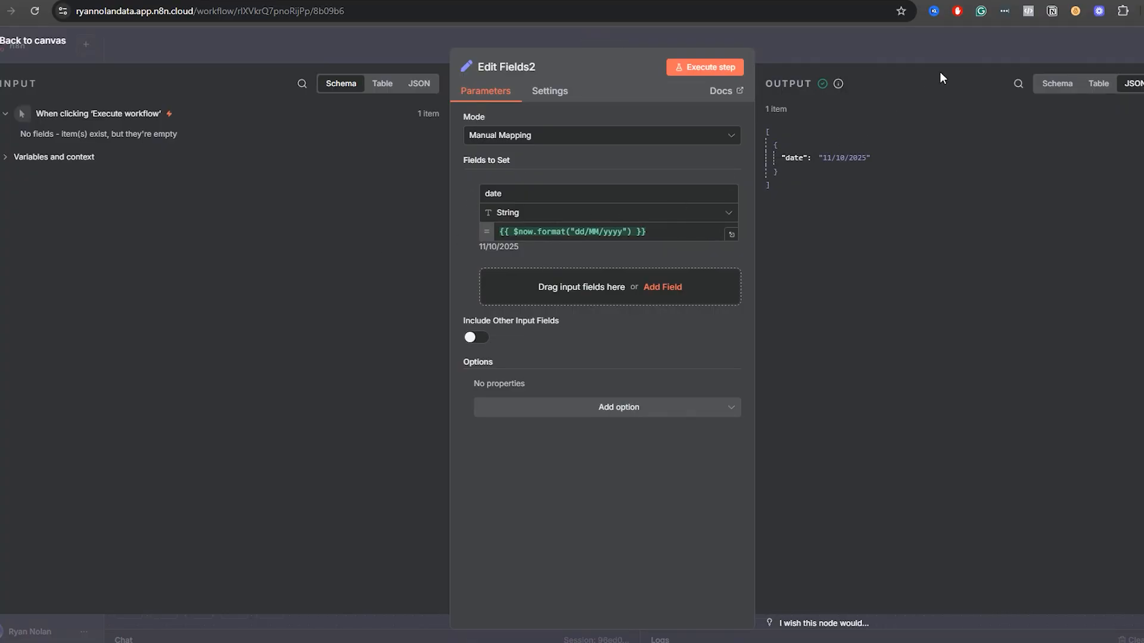
left_click(892, 45)
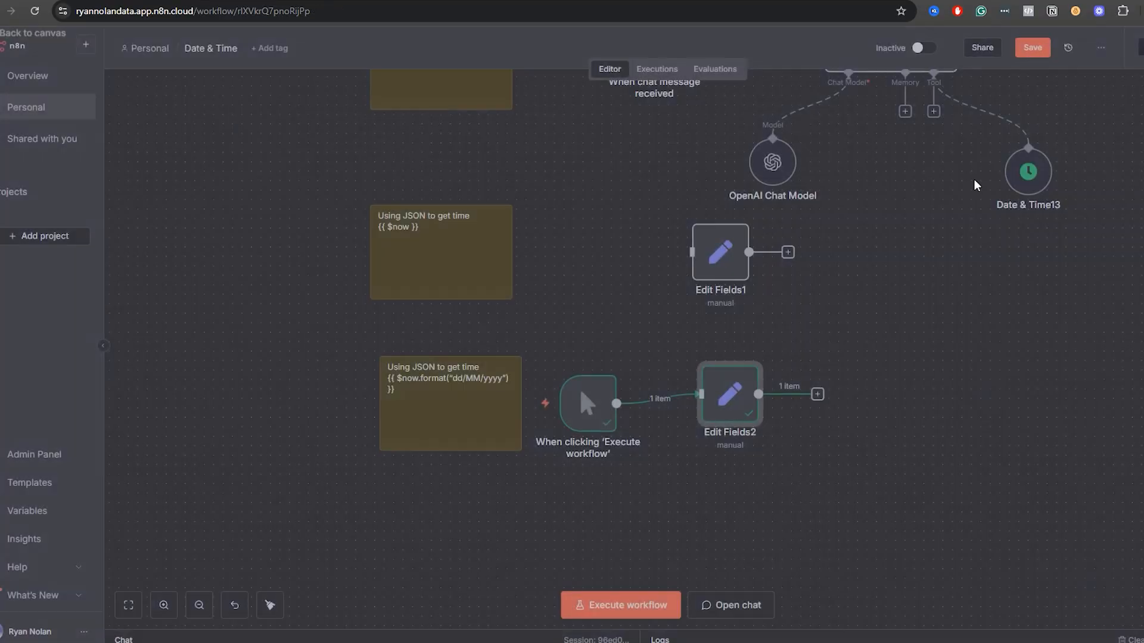
Review the workflow sections in reverse order, from AI Agent back through rounding and adding dates to Get Current Date.
scroll(923, 512, "up", 3)
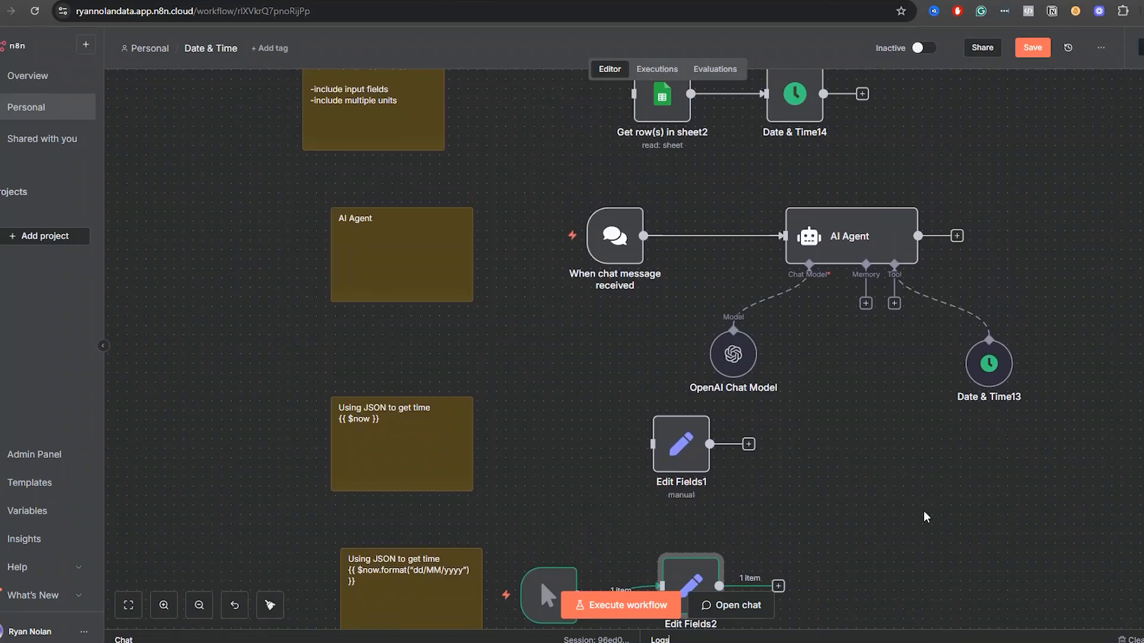
scroll(986, 190, "up", 5)
scroll(980, 243, "up", 6)
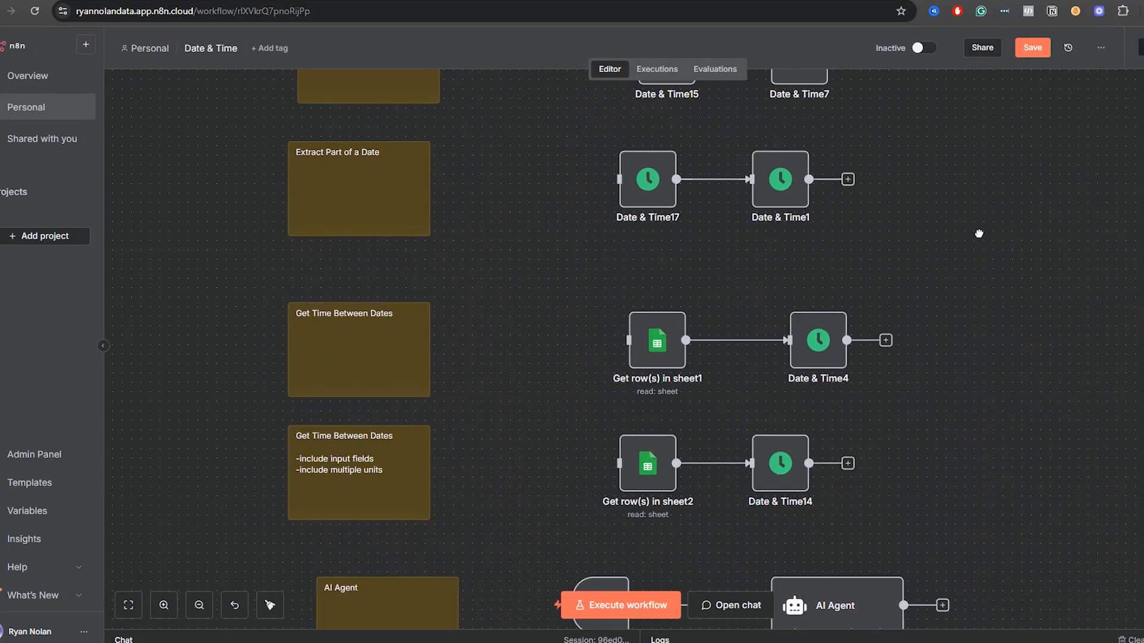
scroll(970, 263, "up", 4)
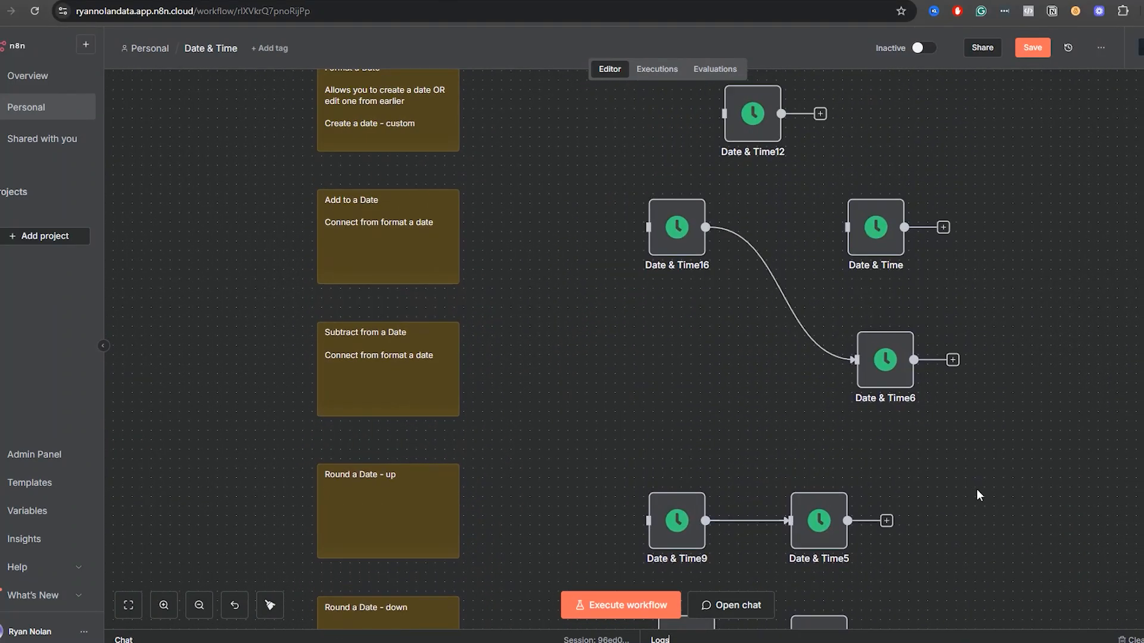
scroll(1021, 166, "up", 4)
scroll(983, 358, "up", 6)
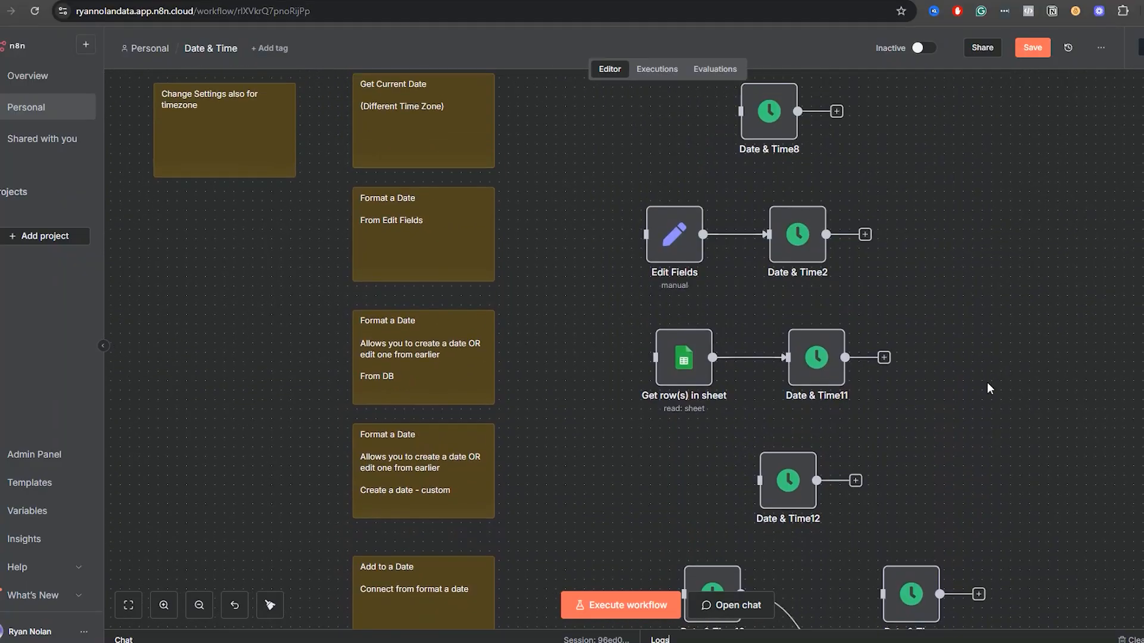